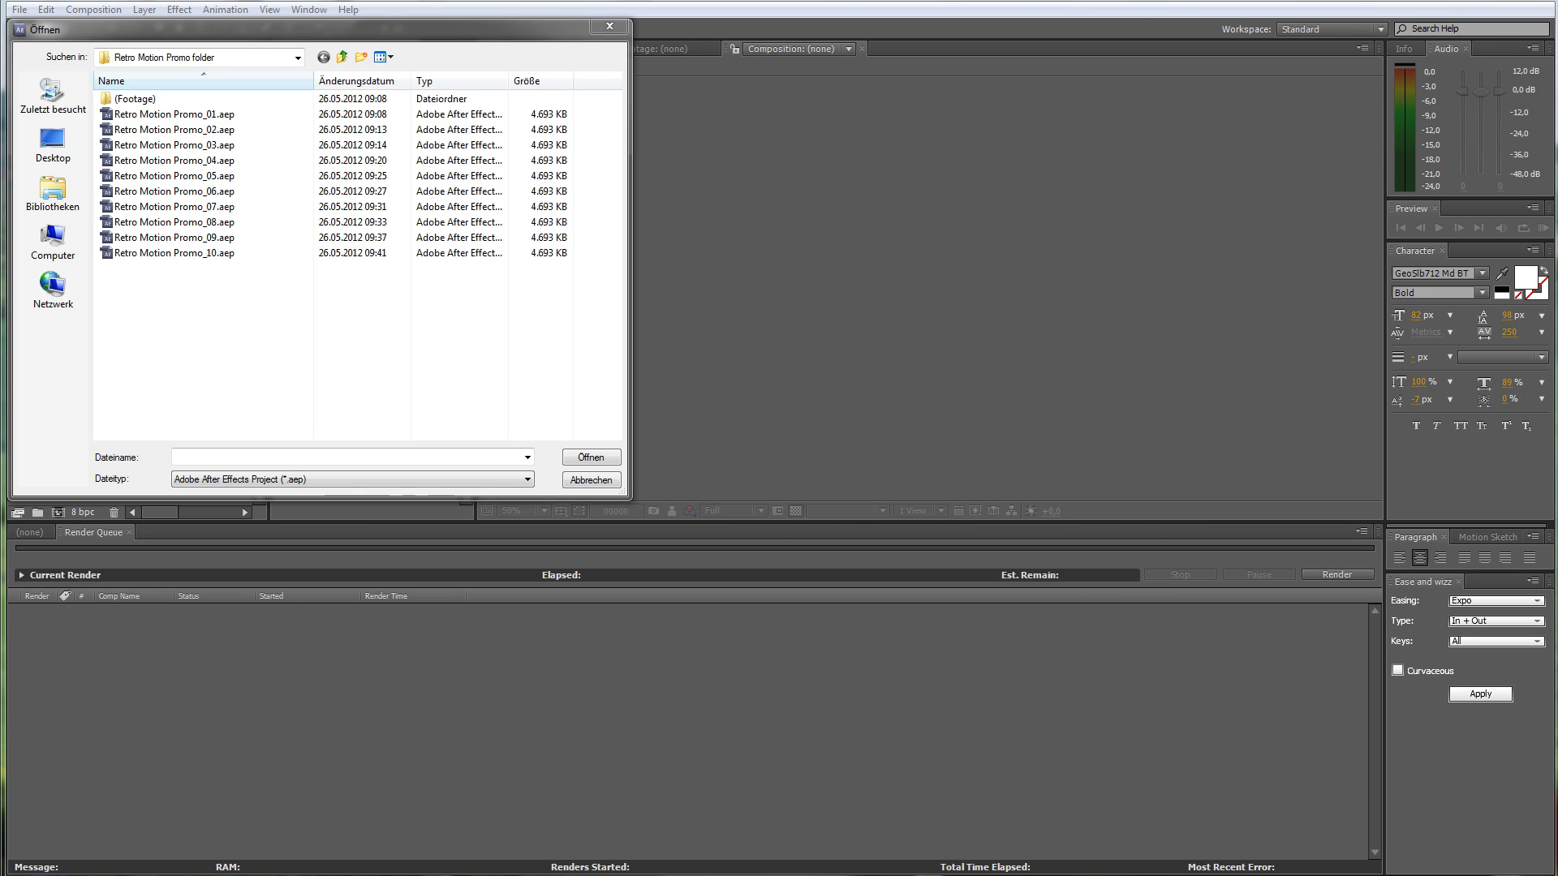
Step: Browse the preview stills of the promo's colour versions in the Stills folder on Source (A:), and close the folder
key("super+e")
left_click(328, 355)
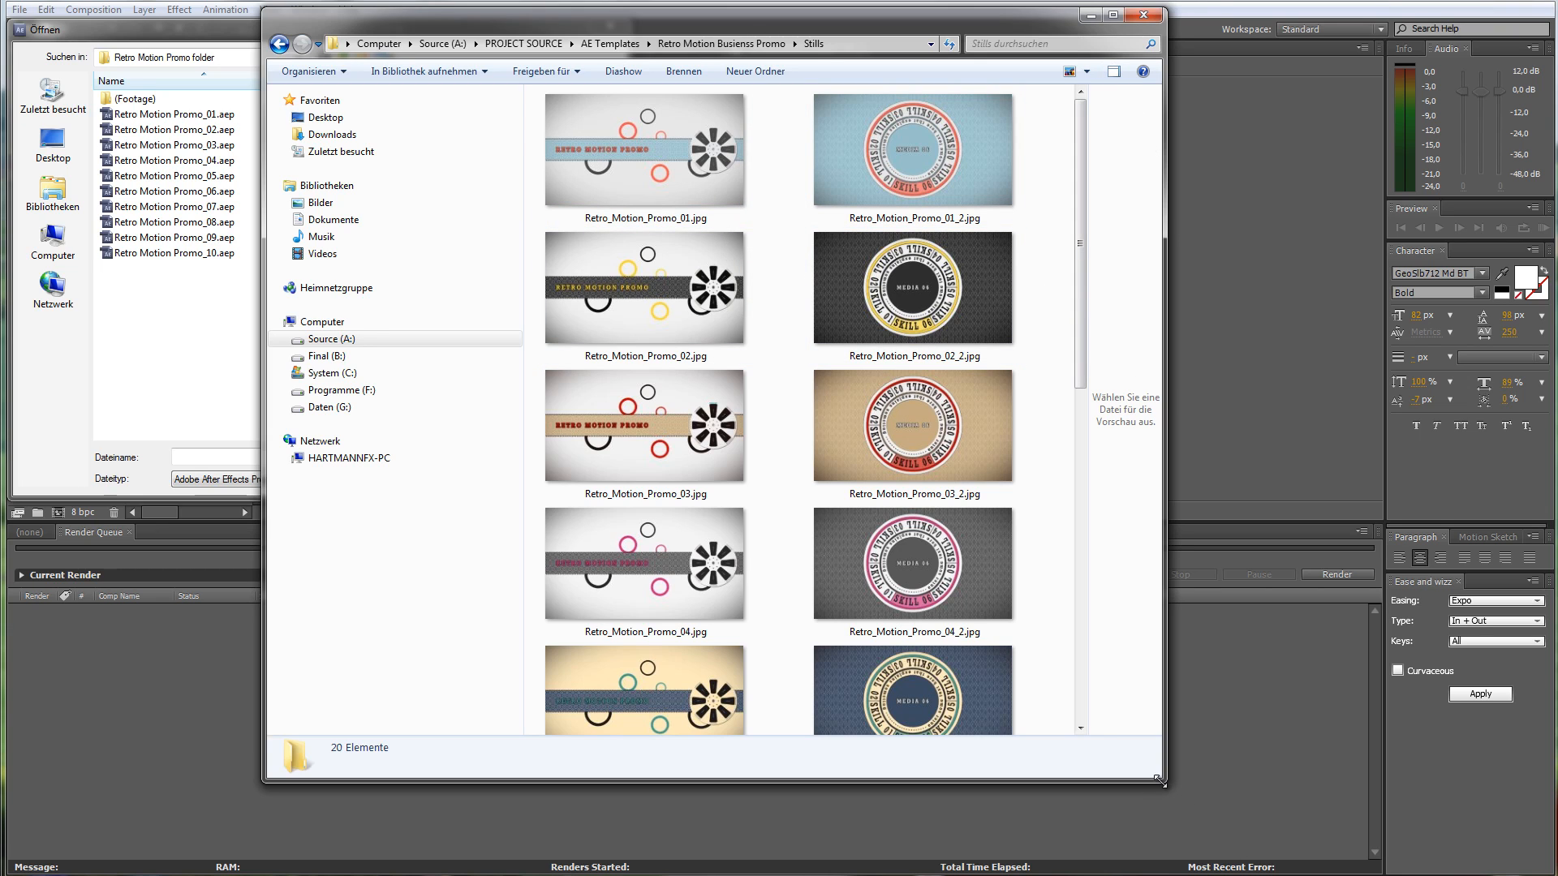
left_click_drag(1164, 779, 1353, 858)
scroll(1058, 376, "down", 6)
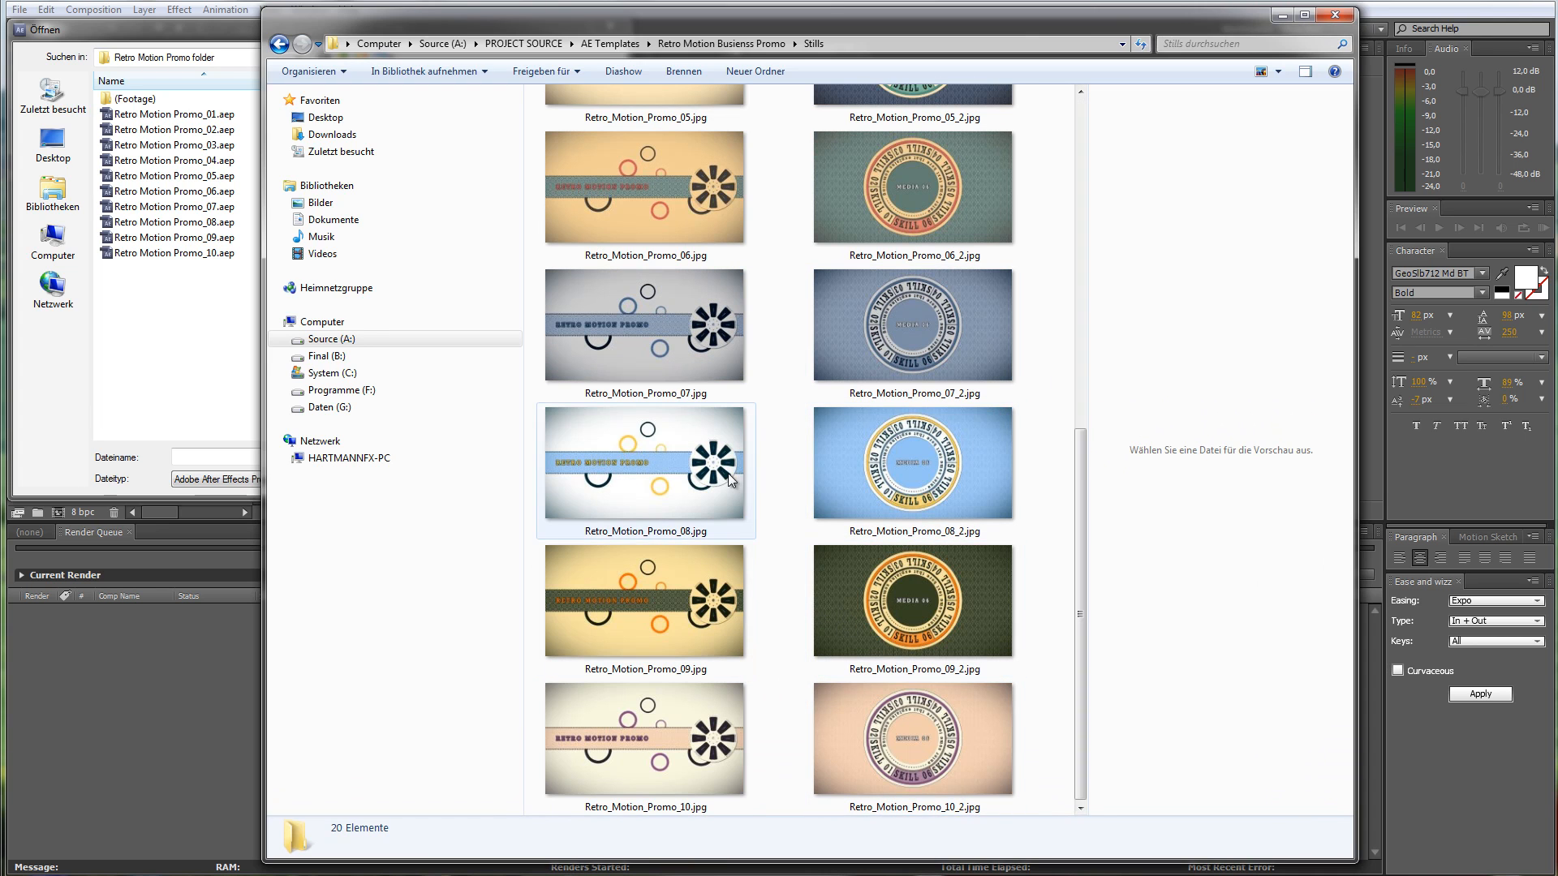
scroll(728, 474, "up", 5)
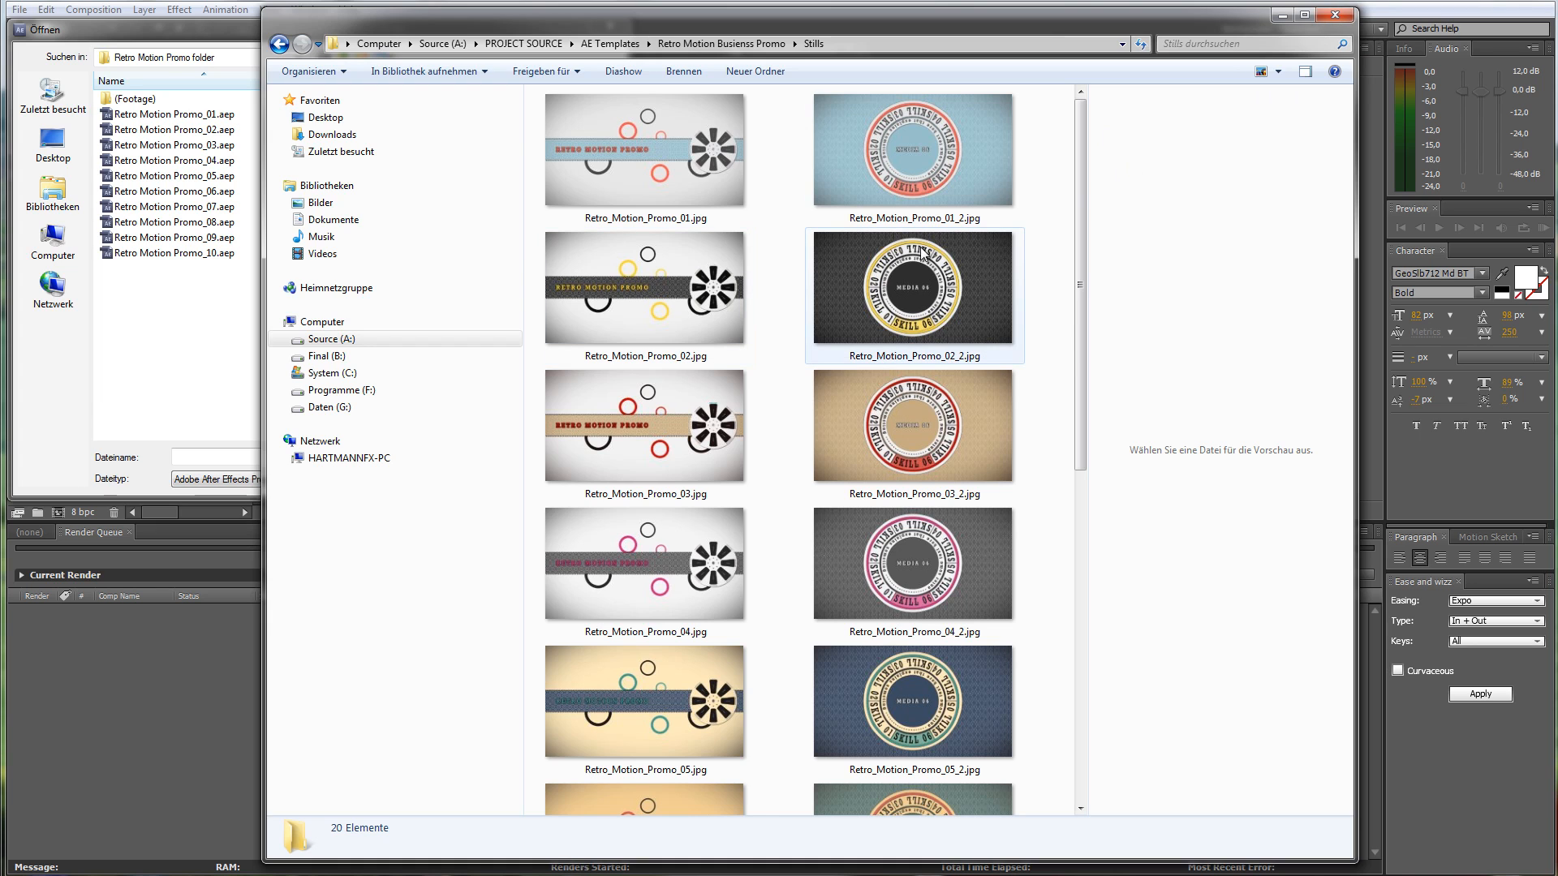
left_click(1335, 15)
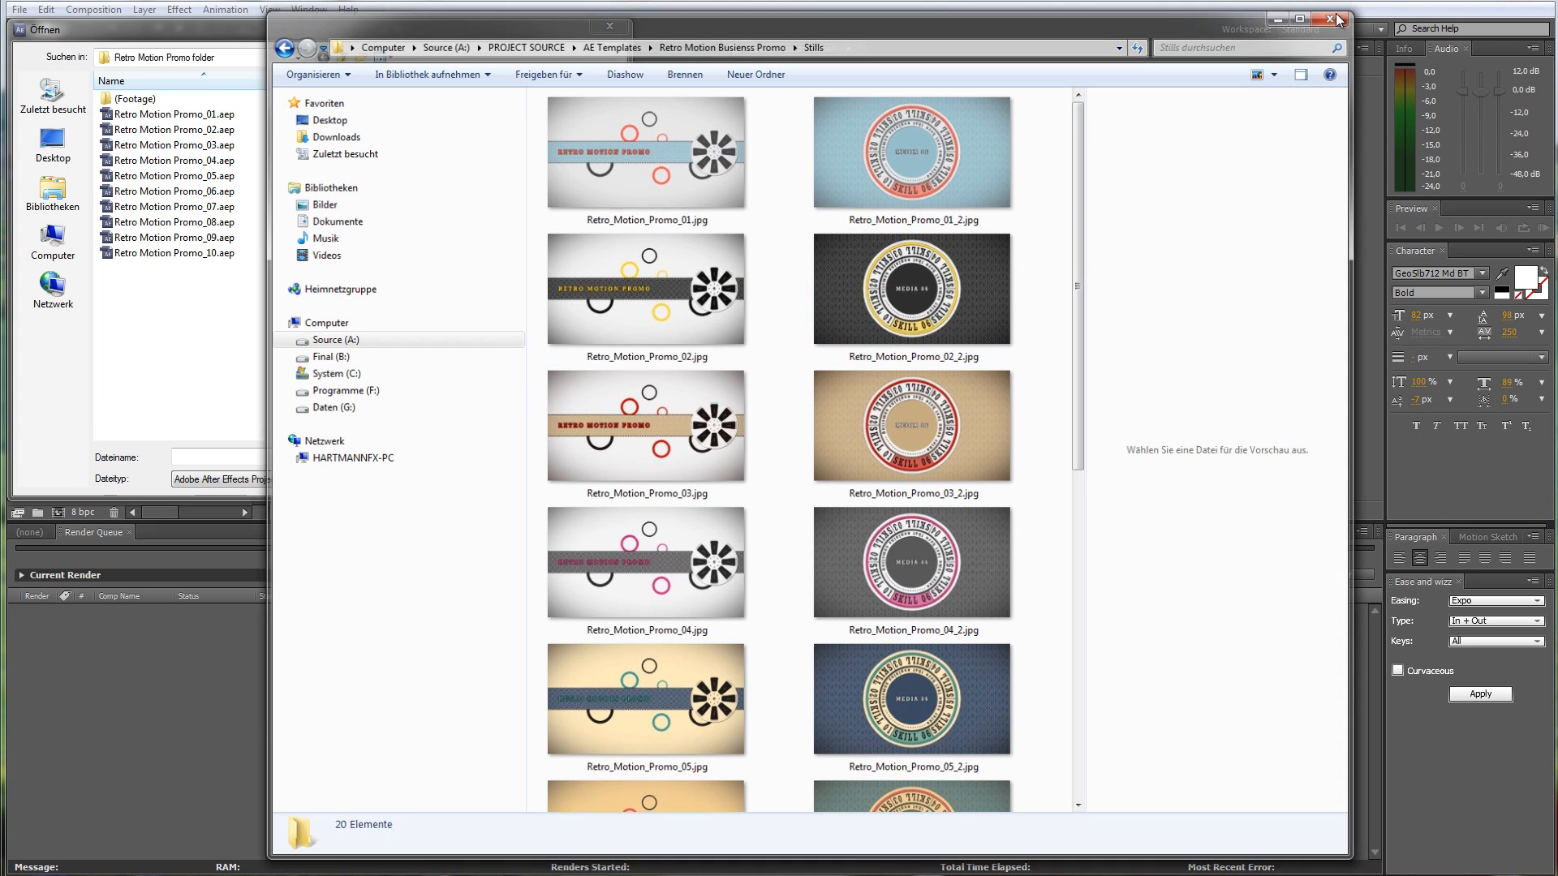
Step: Open the project Retro Motion Promo_02.aep and accept its conversion to the current version
left_click(161, 132)
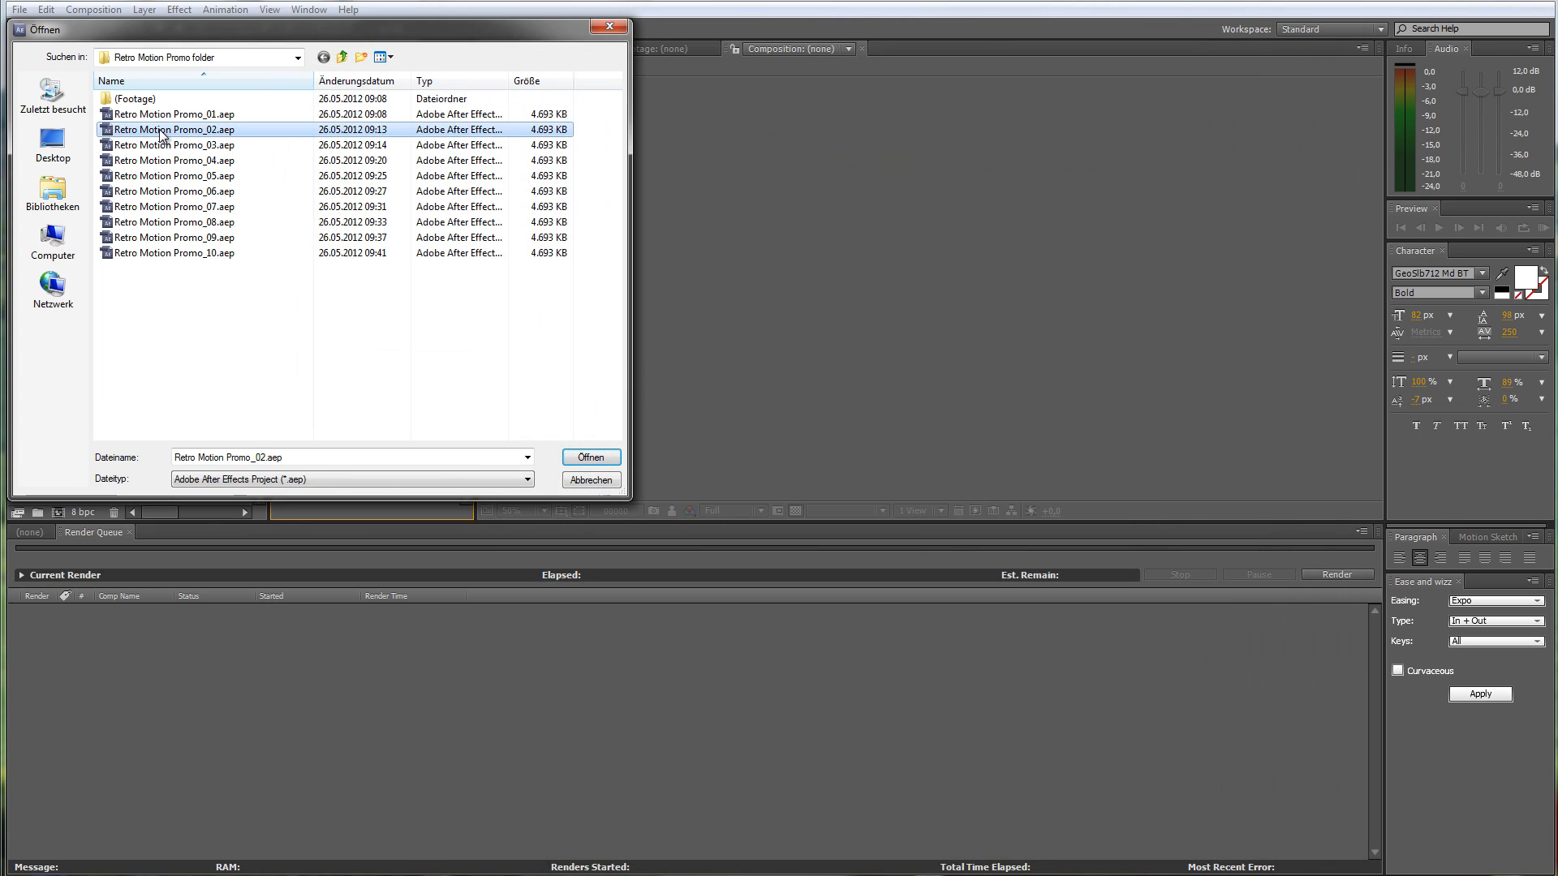
left_click(610, 457)
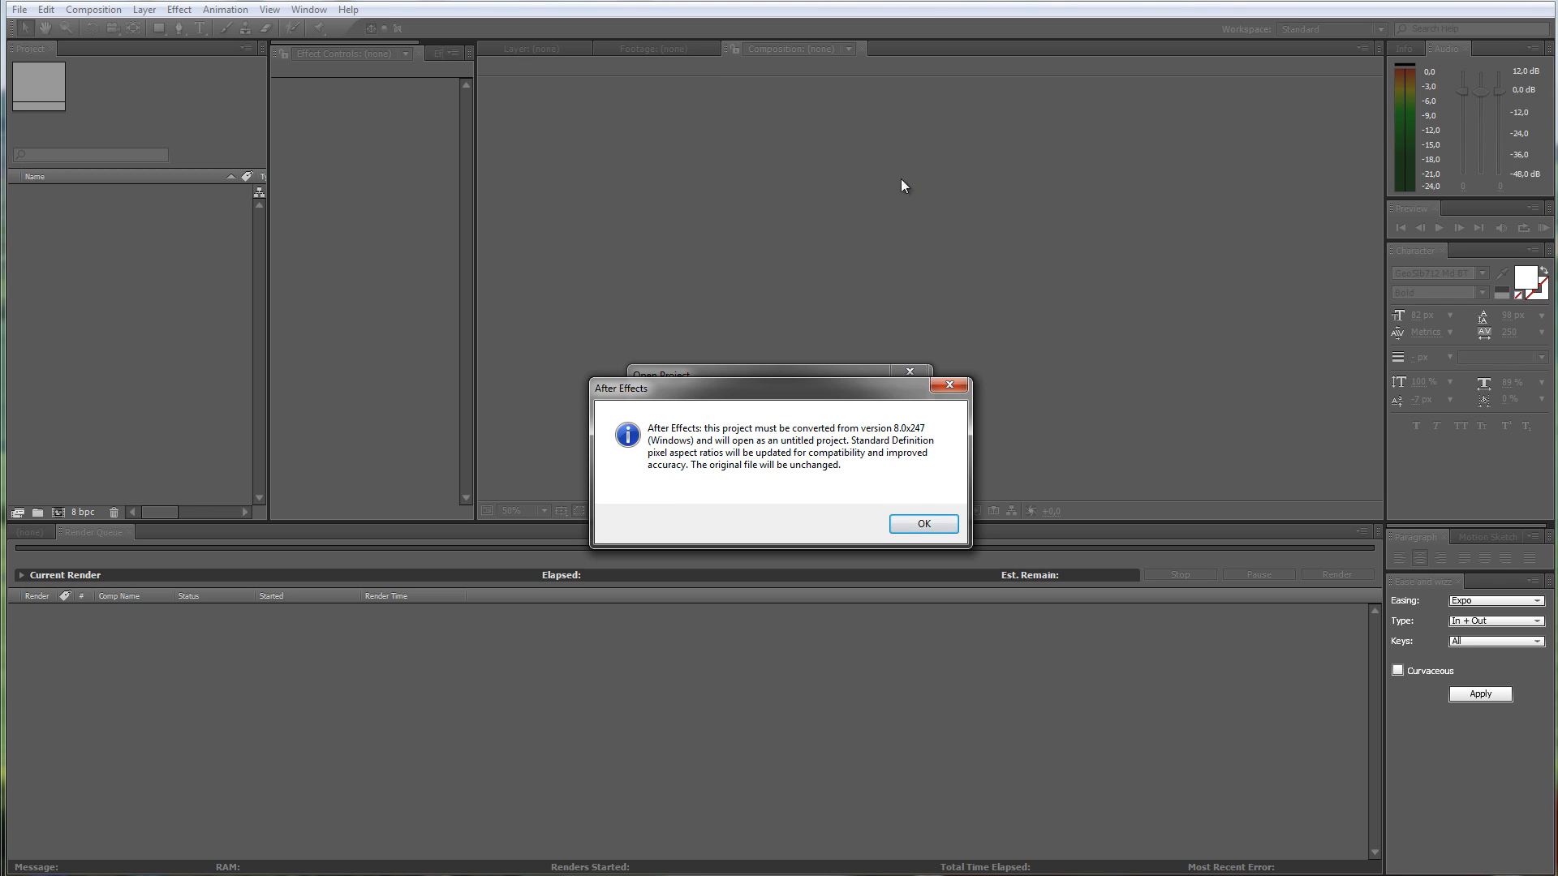
left_click(912, 523)
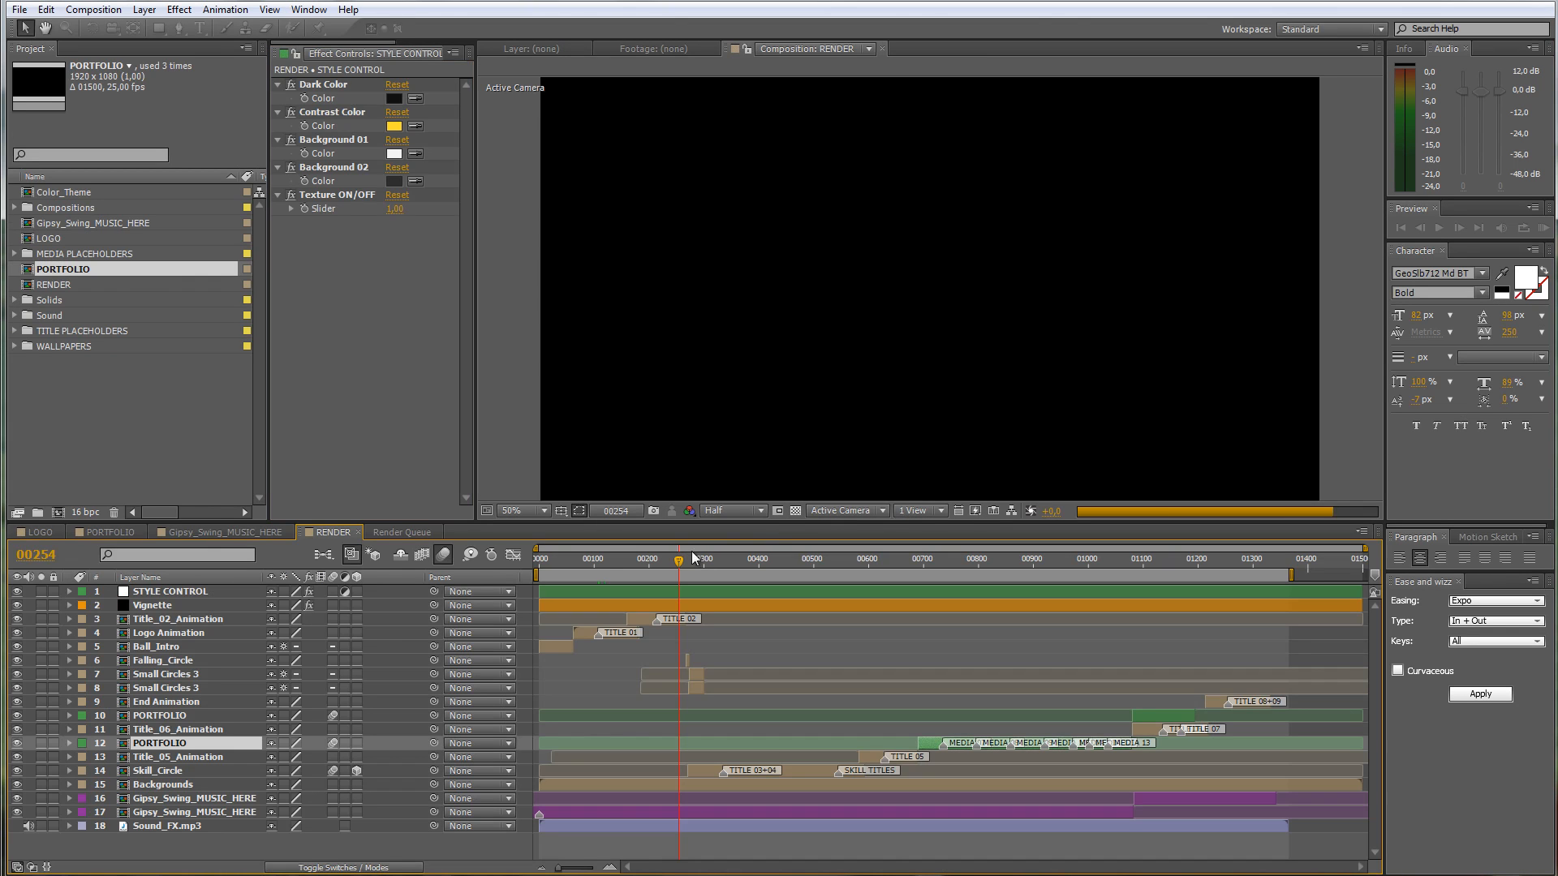
Step: Preview the logo animation around frame 118 of the RENDER composition and open the LOGO composition
left_click(613, 564)
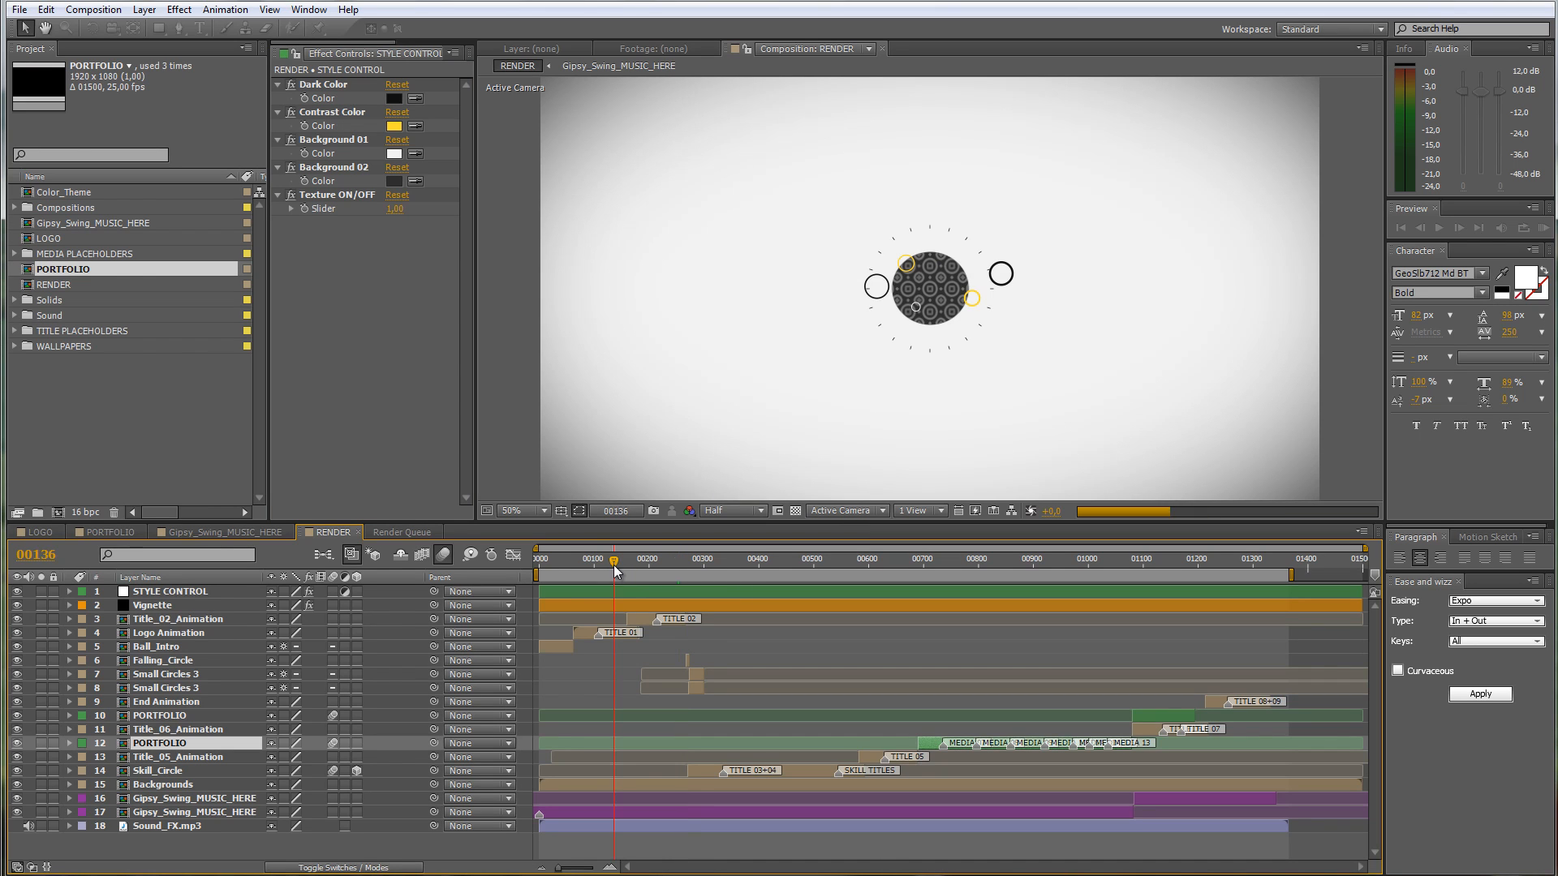
left_click_drag(610, 565, 605, 563)
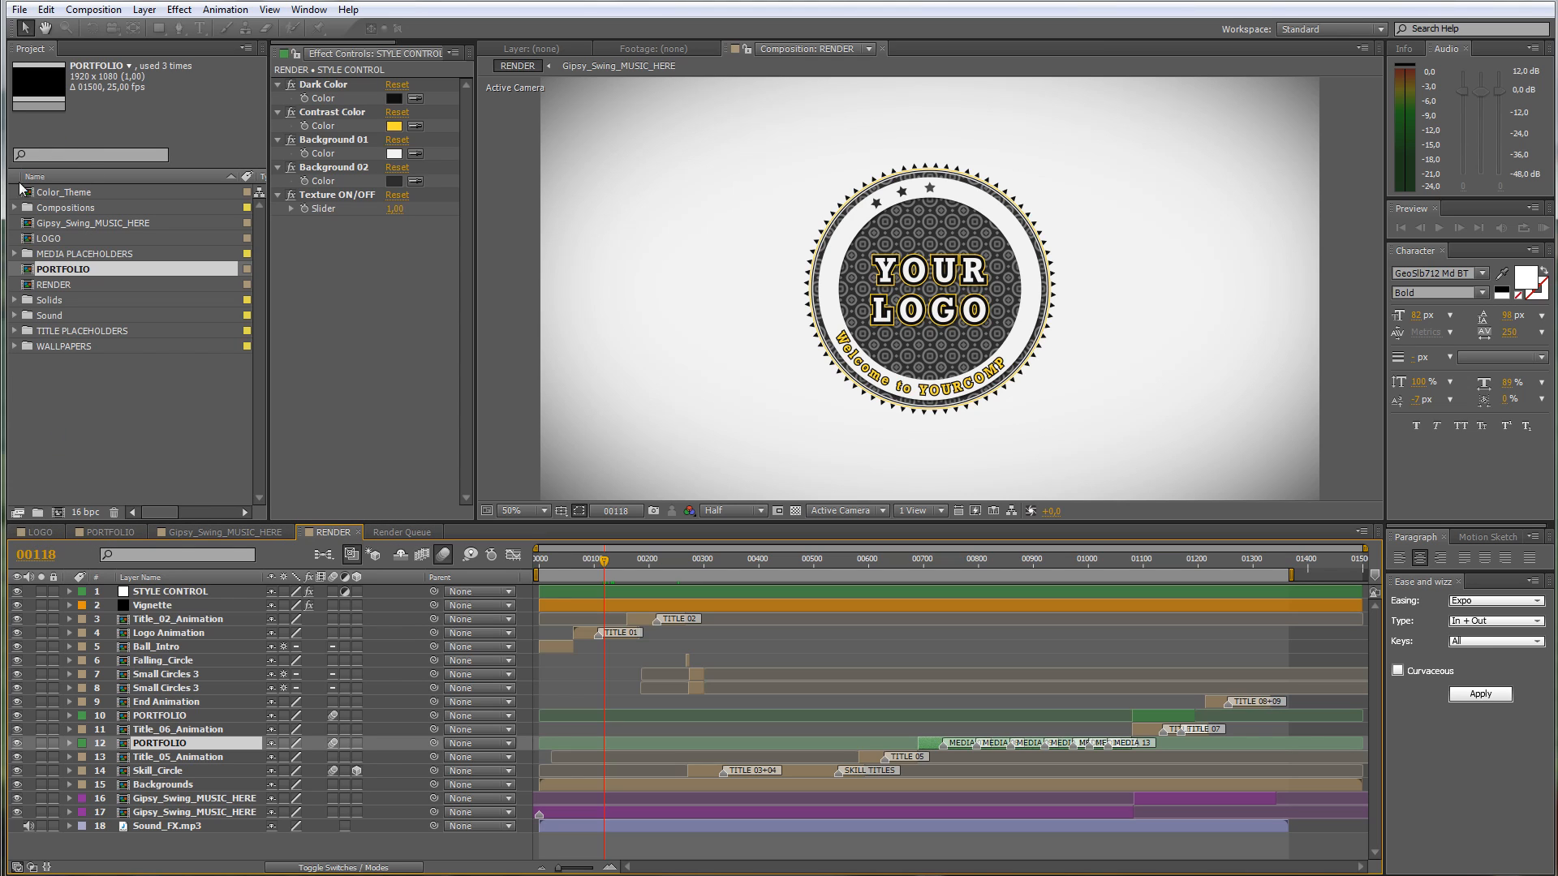
left_click(47, 529)
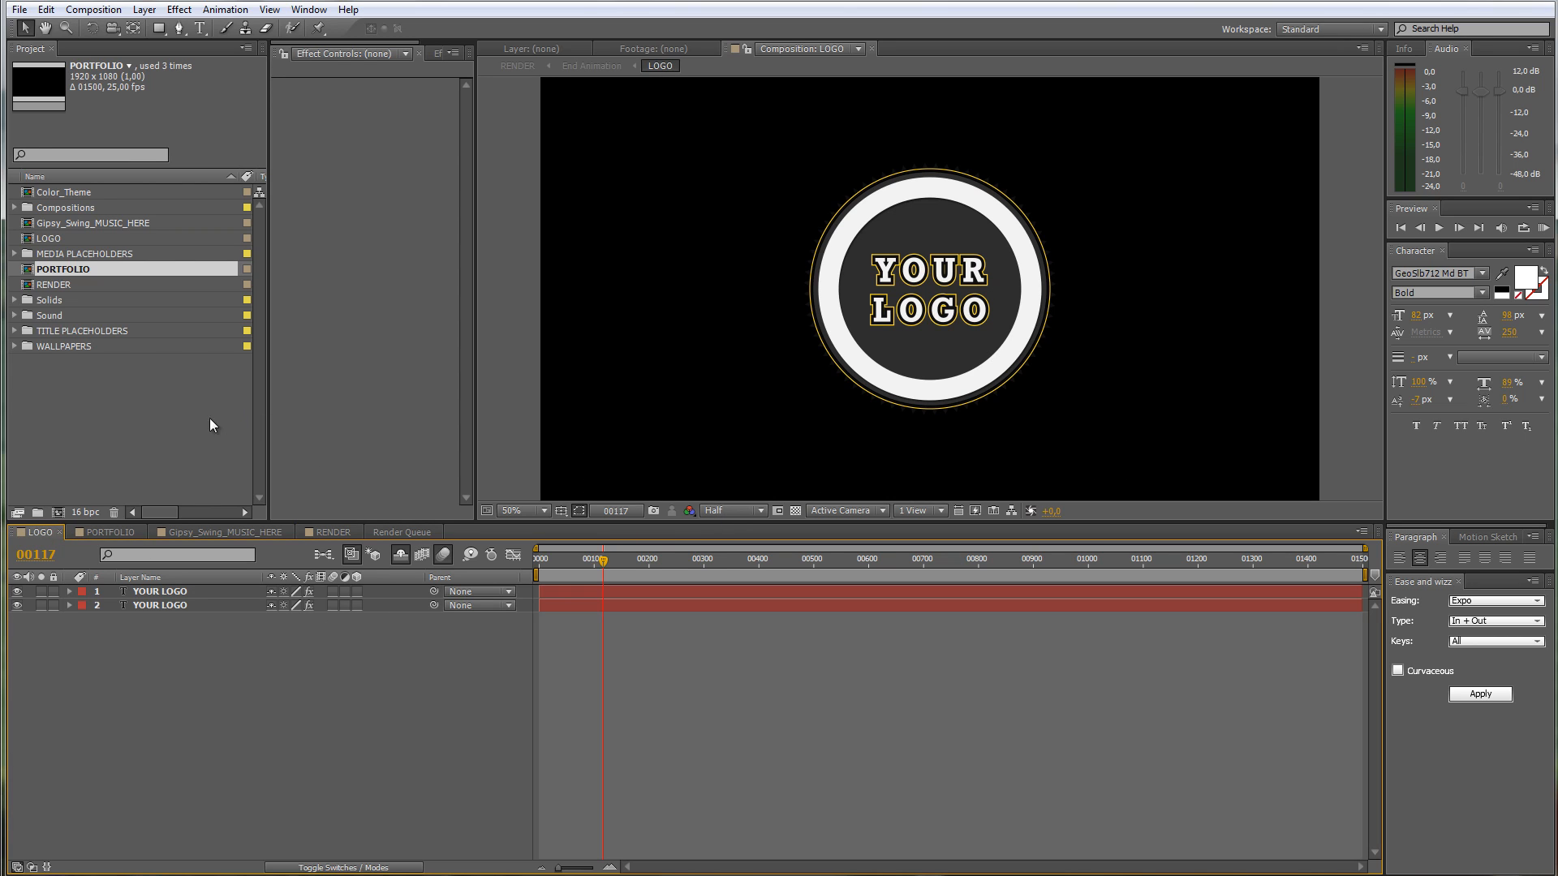
Step: Import the logo file graphicINmotion_blackyellow_02.png as footage
left_click(19, 8)
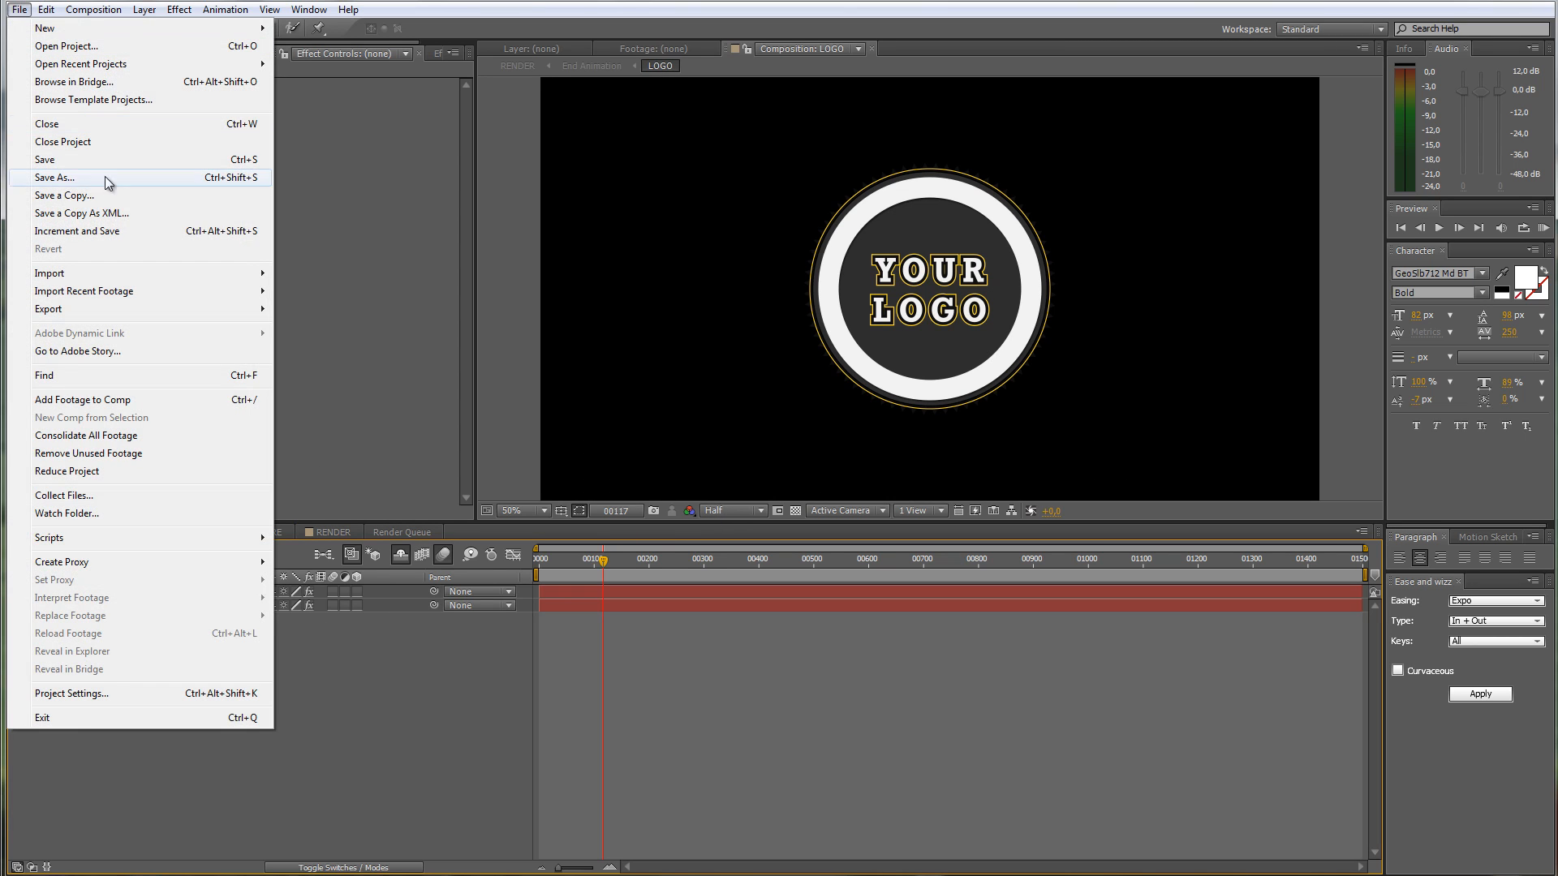
mouse_move(97, 274)
left_click(336, 271)
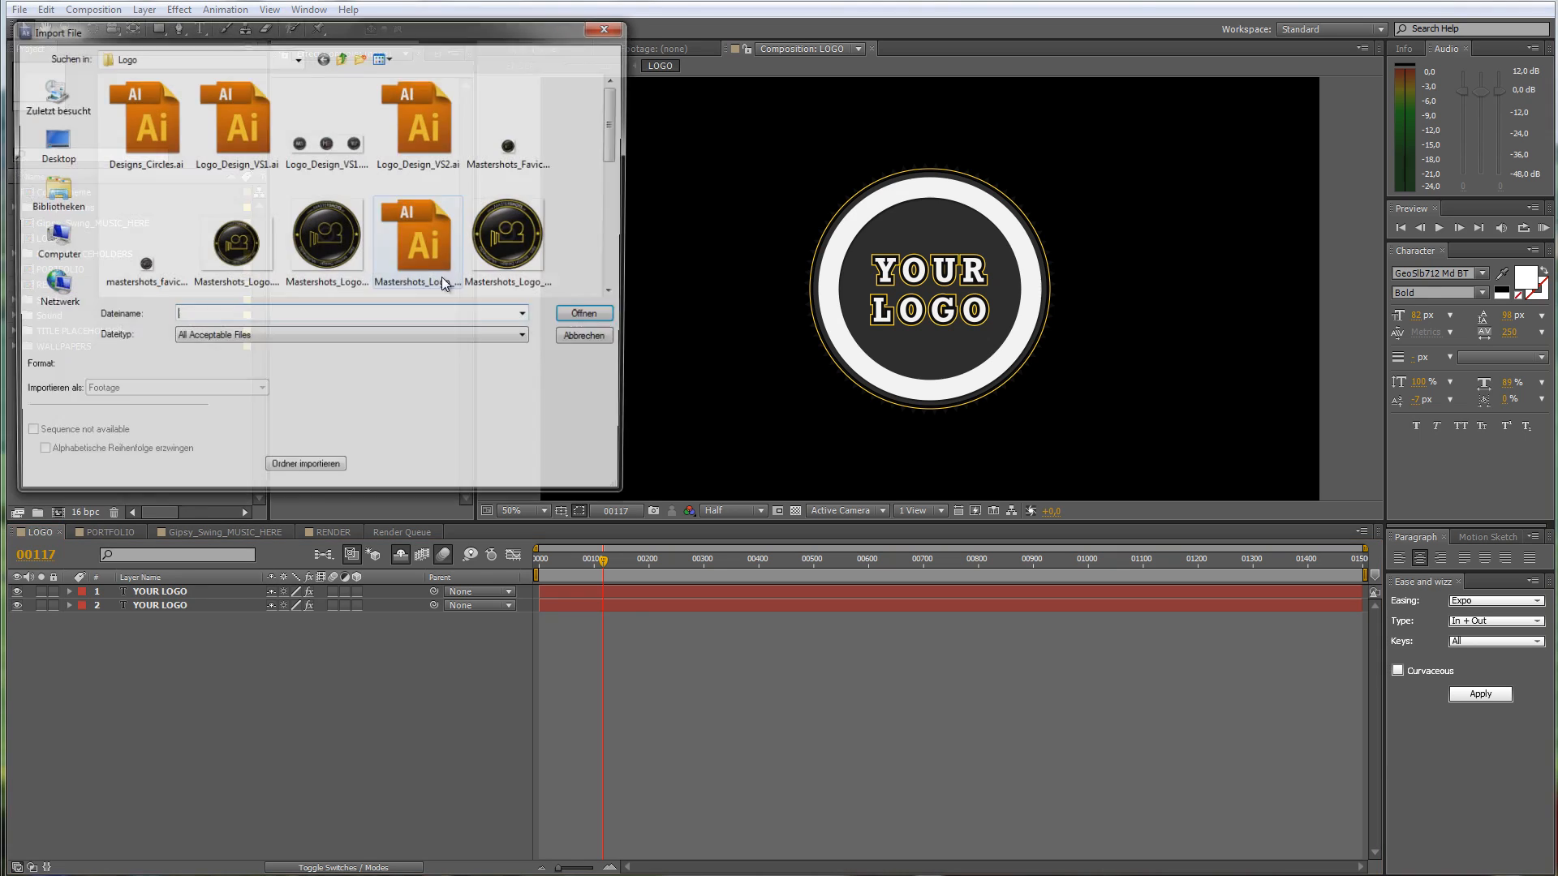
left_click(142, 124)
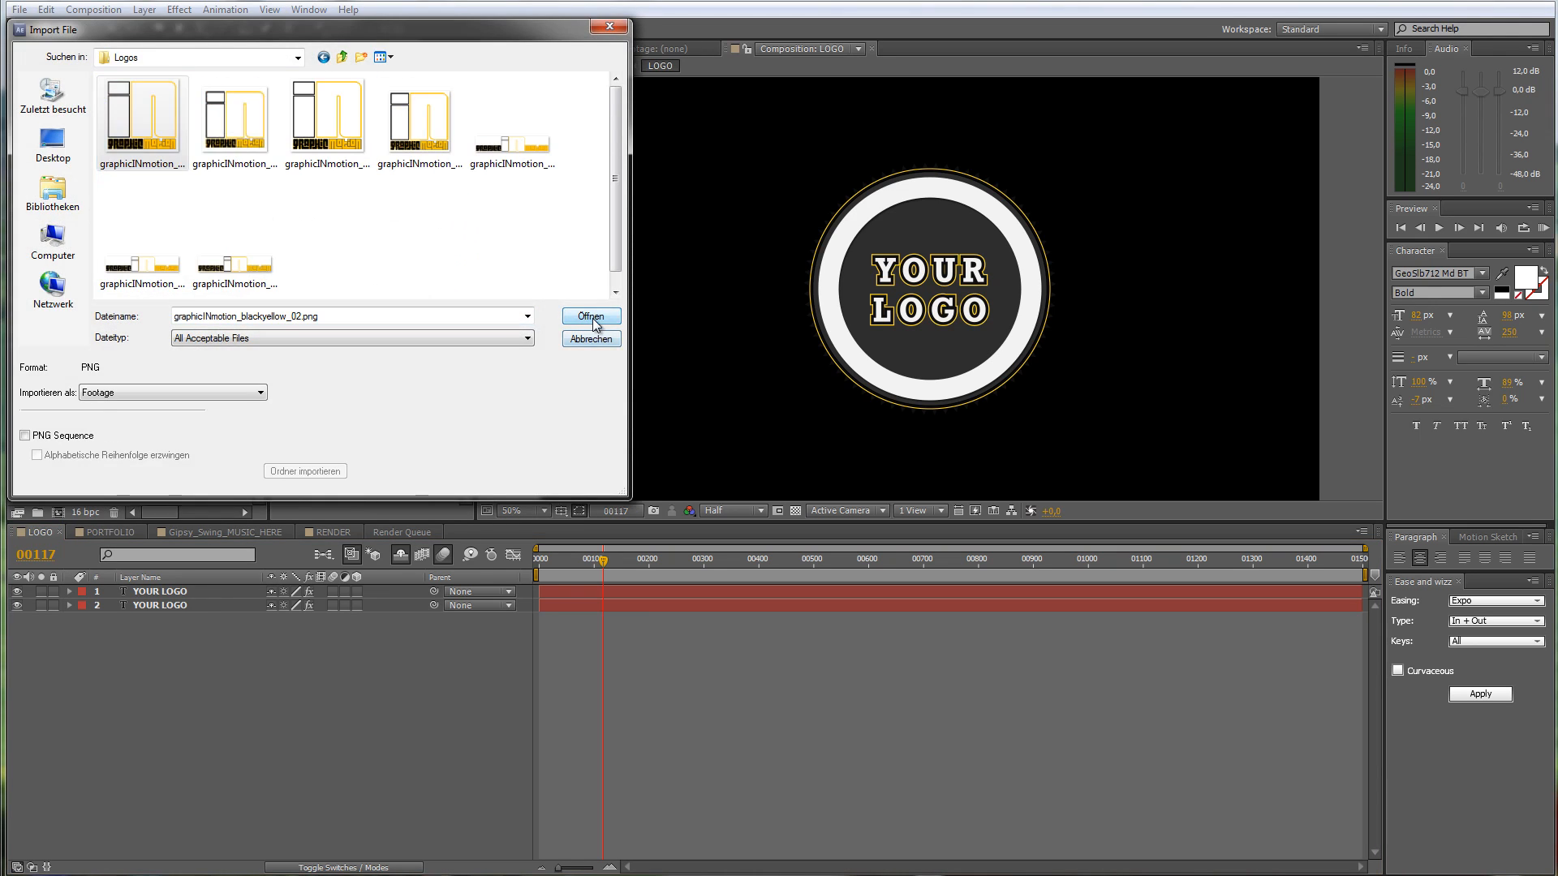
left_click(592, 319)
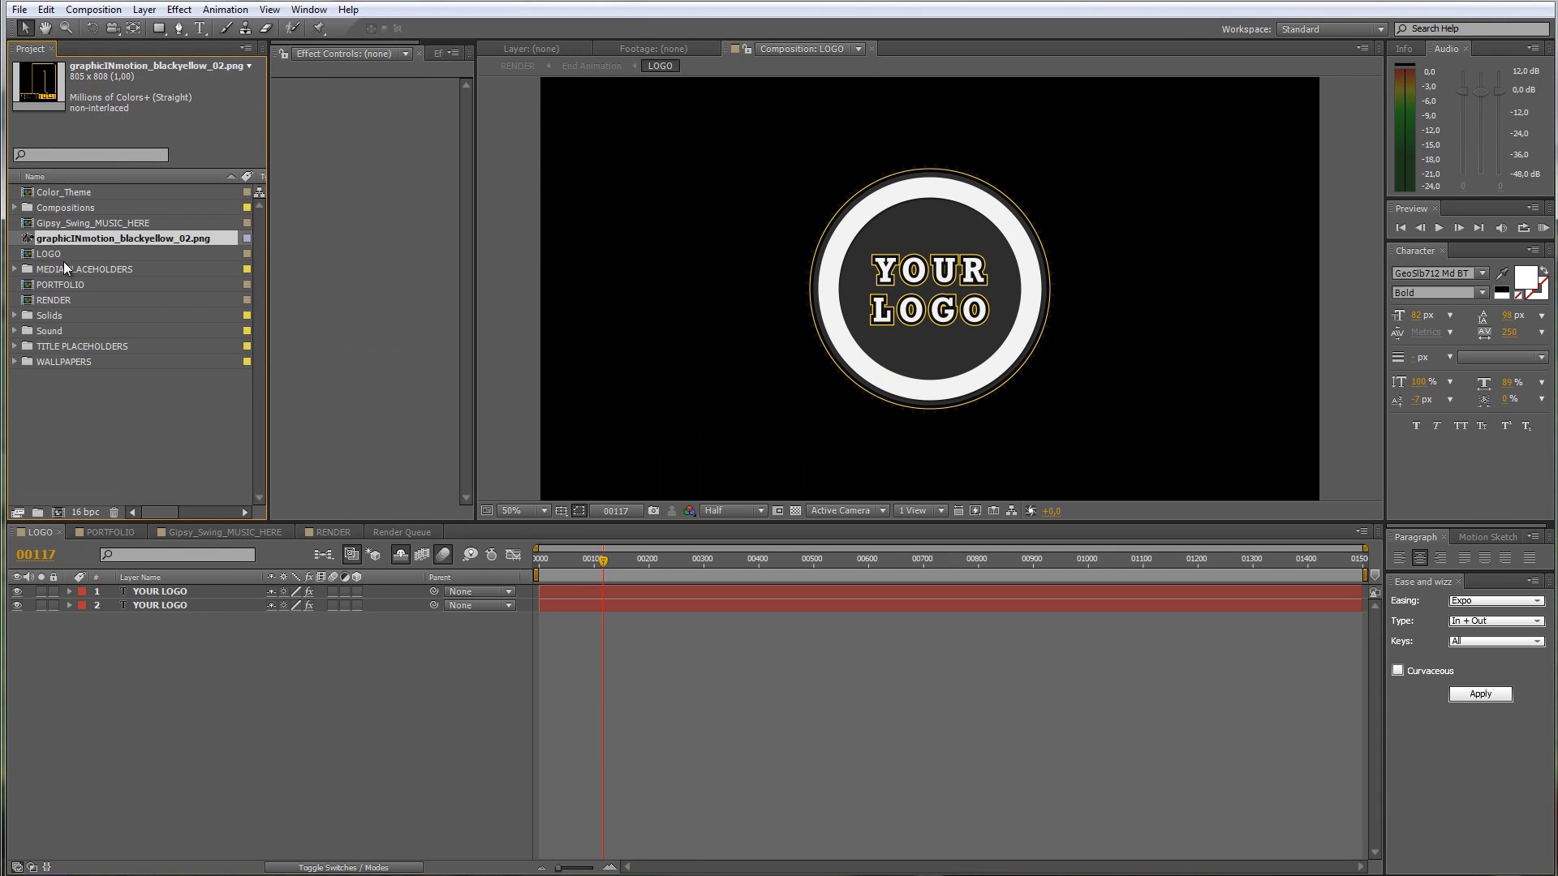
Step: Add the imported logo image as the top layer of the LOGO composition and scale it to 33%
left_click_drag(29, 242, 177, 591)
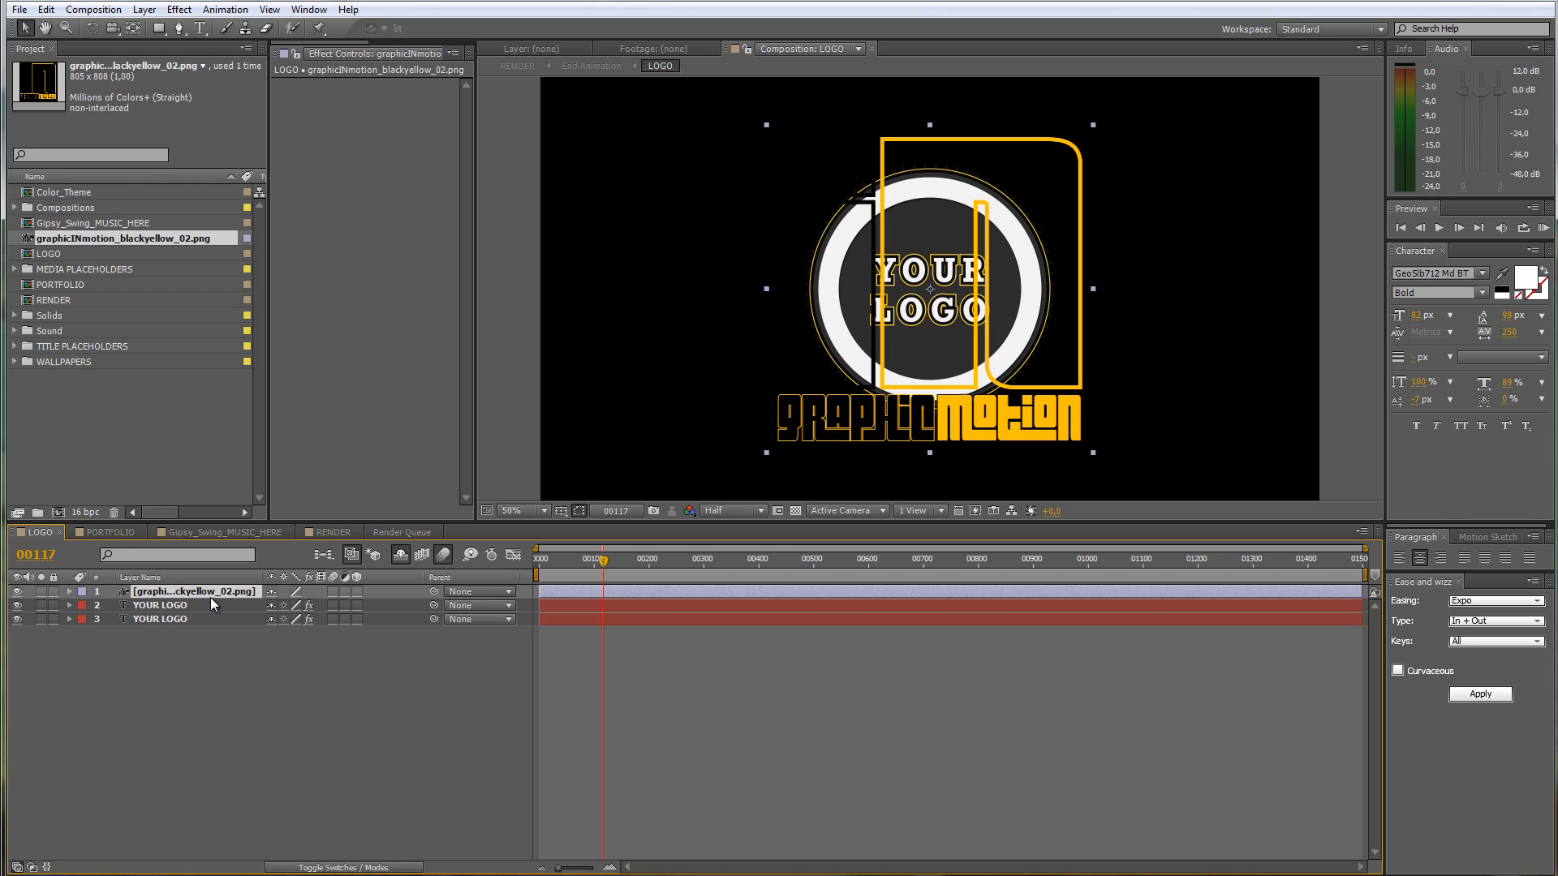
key("s")
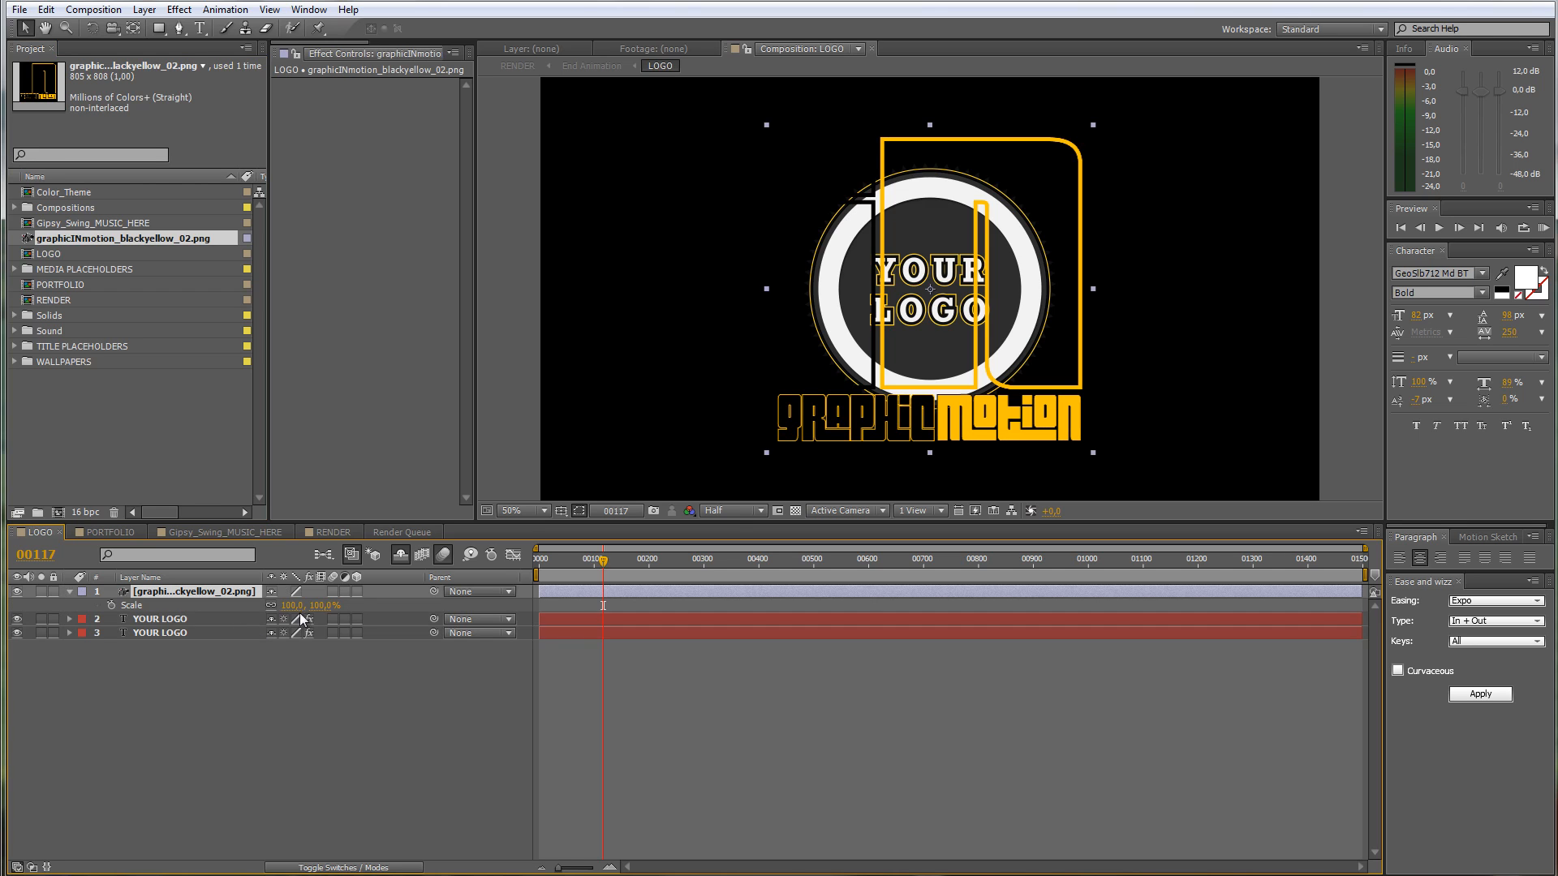
left_click_drag(318, 606, 270, 606)
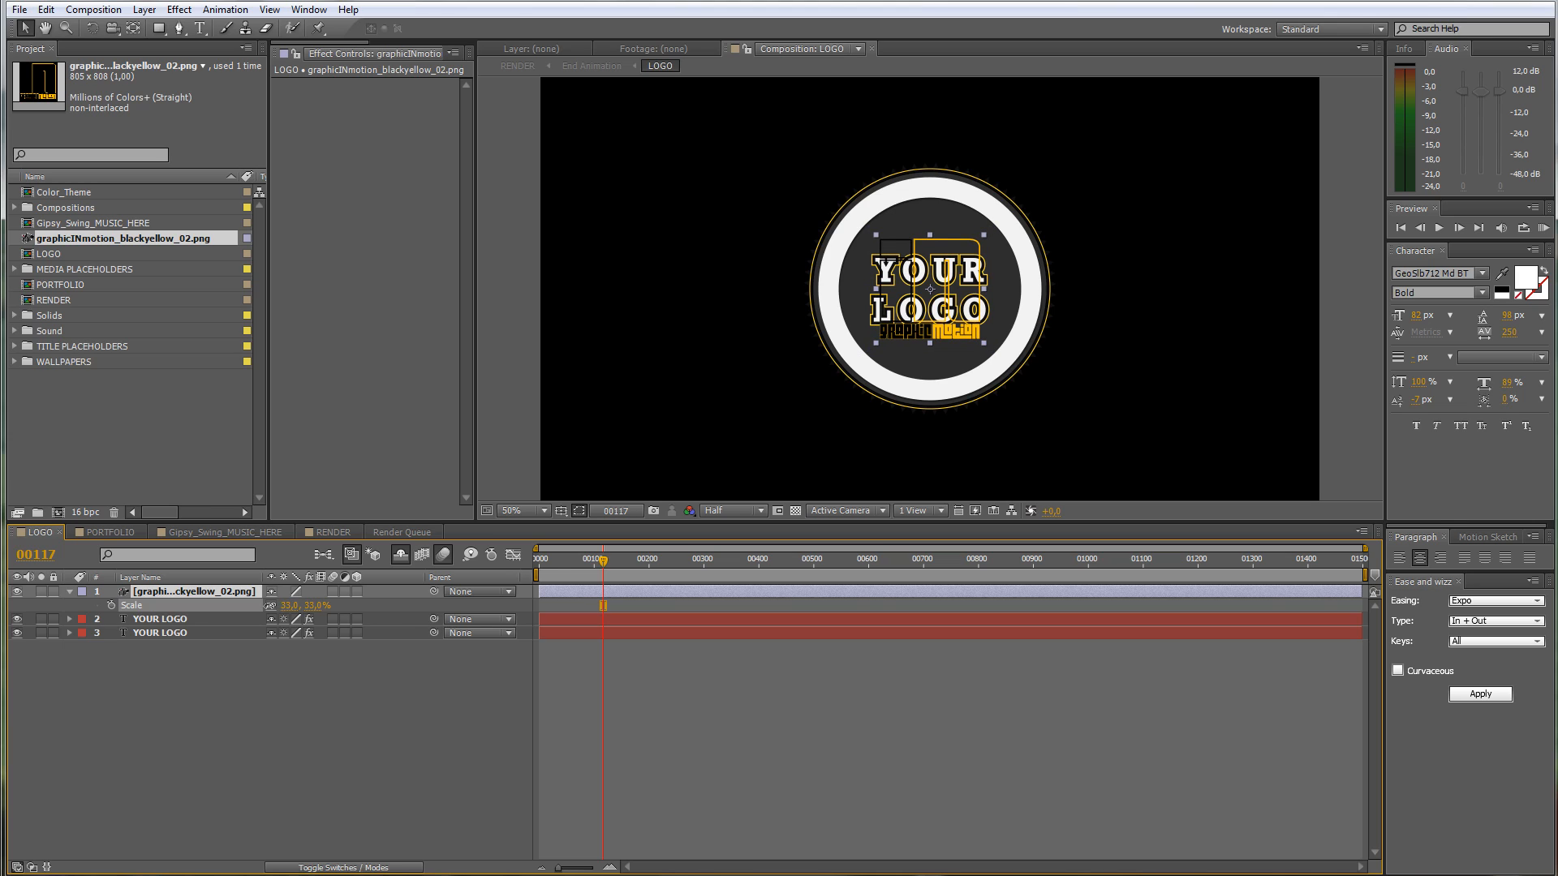
Step: Hide both YOUR LOGO text layers and inspect the new logo up close at frame 117 of the RENDER composition
left_click(18, 619)
left_click(17, 633)
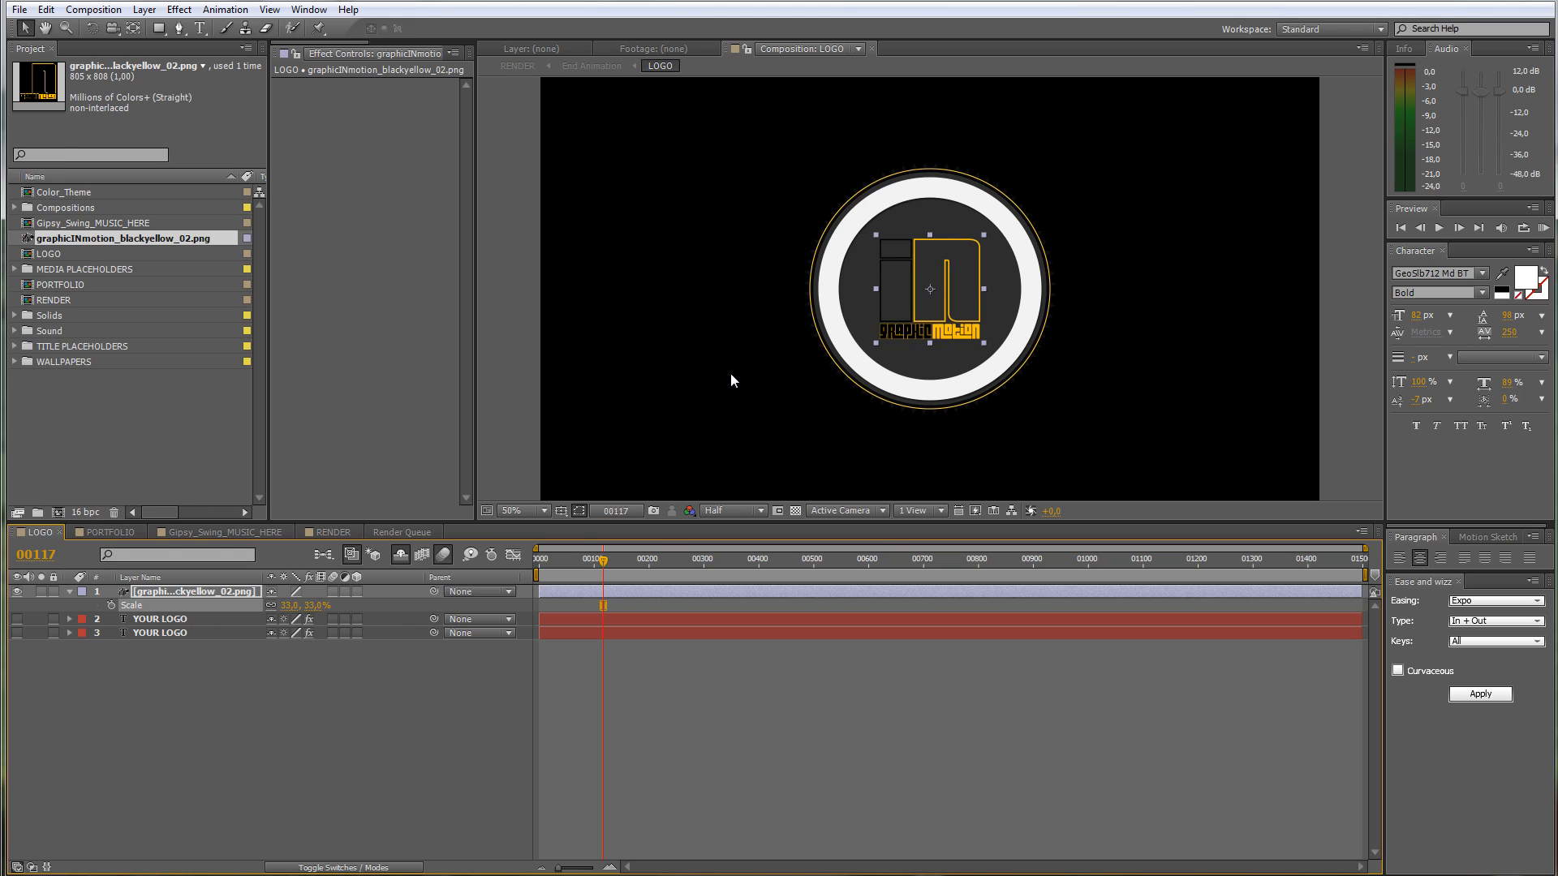
left_click(329, 532)
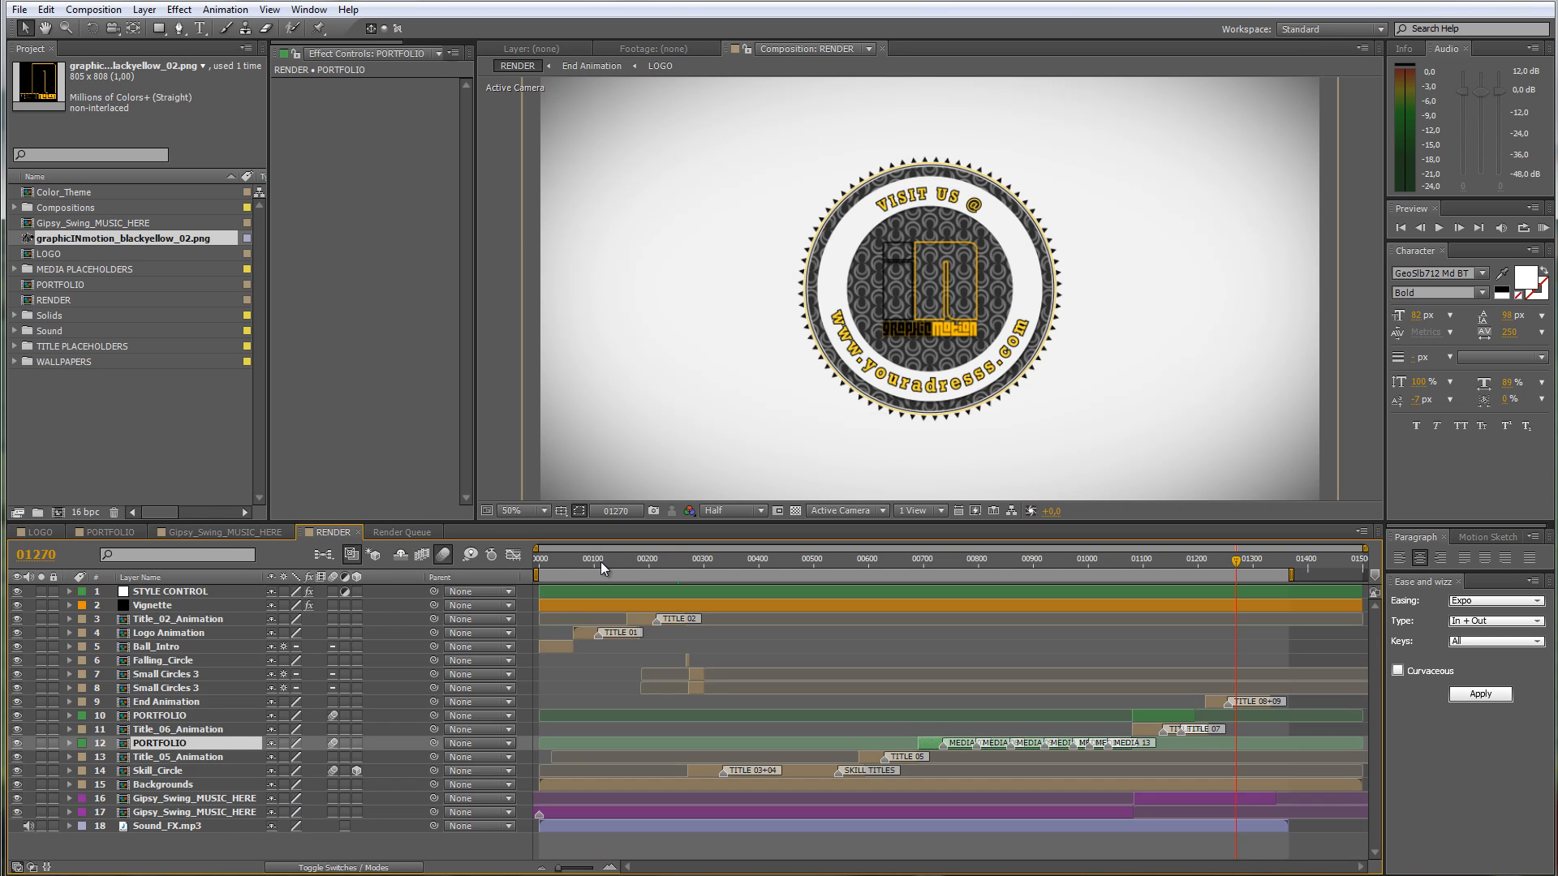
left_click(602, 562)
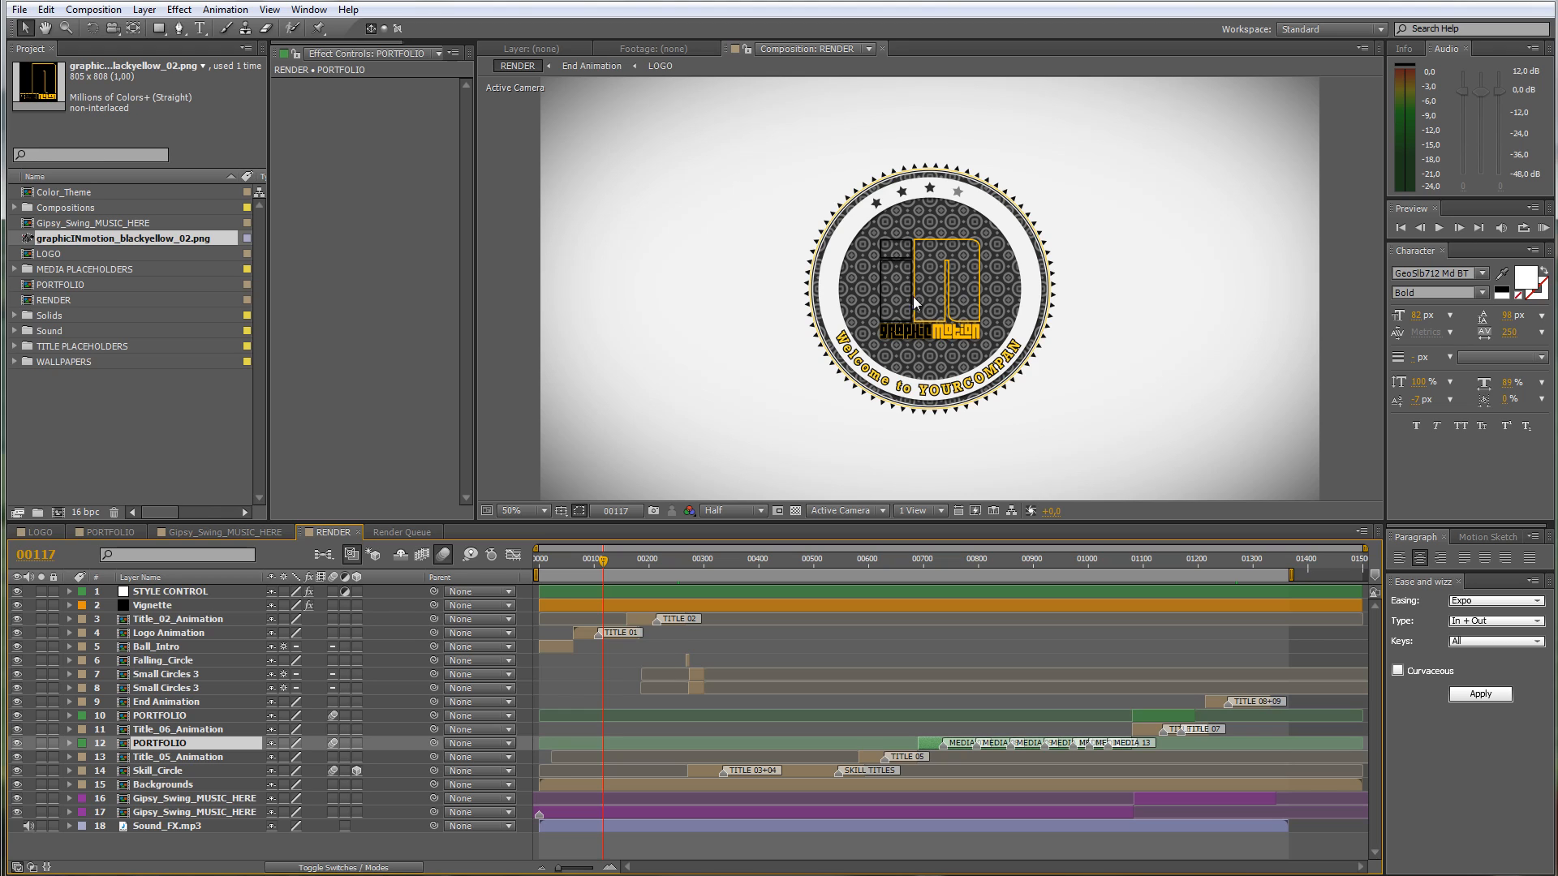
key("period")
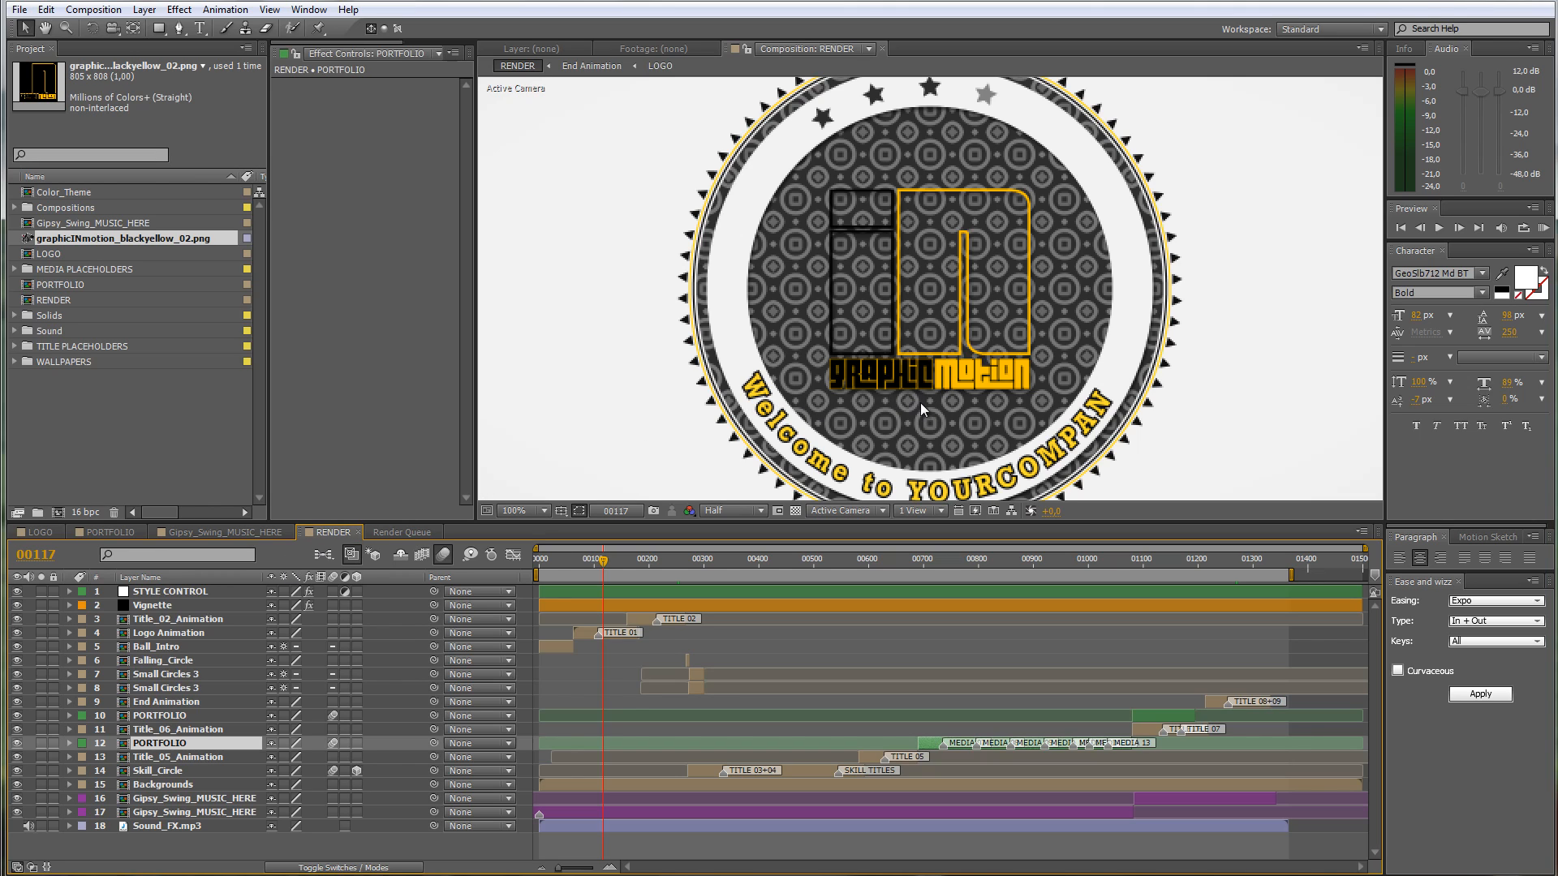
scroll(917, 400, "up", 1)
left_click_drag(922, 375, 953, 102)
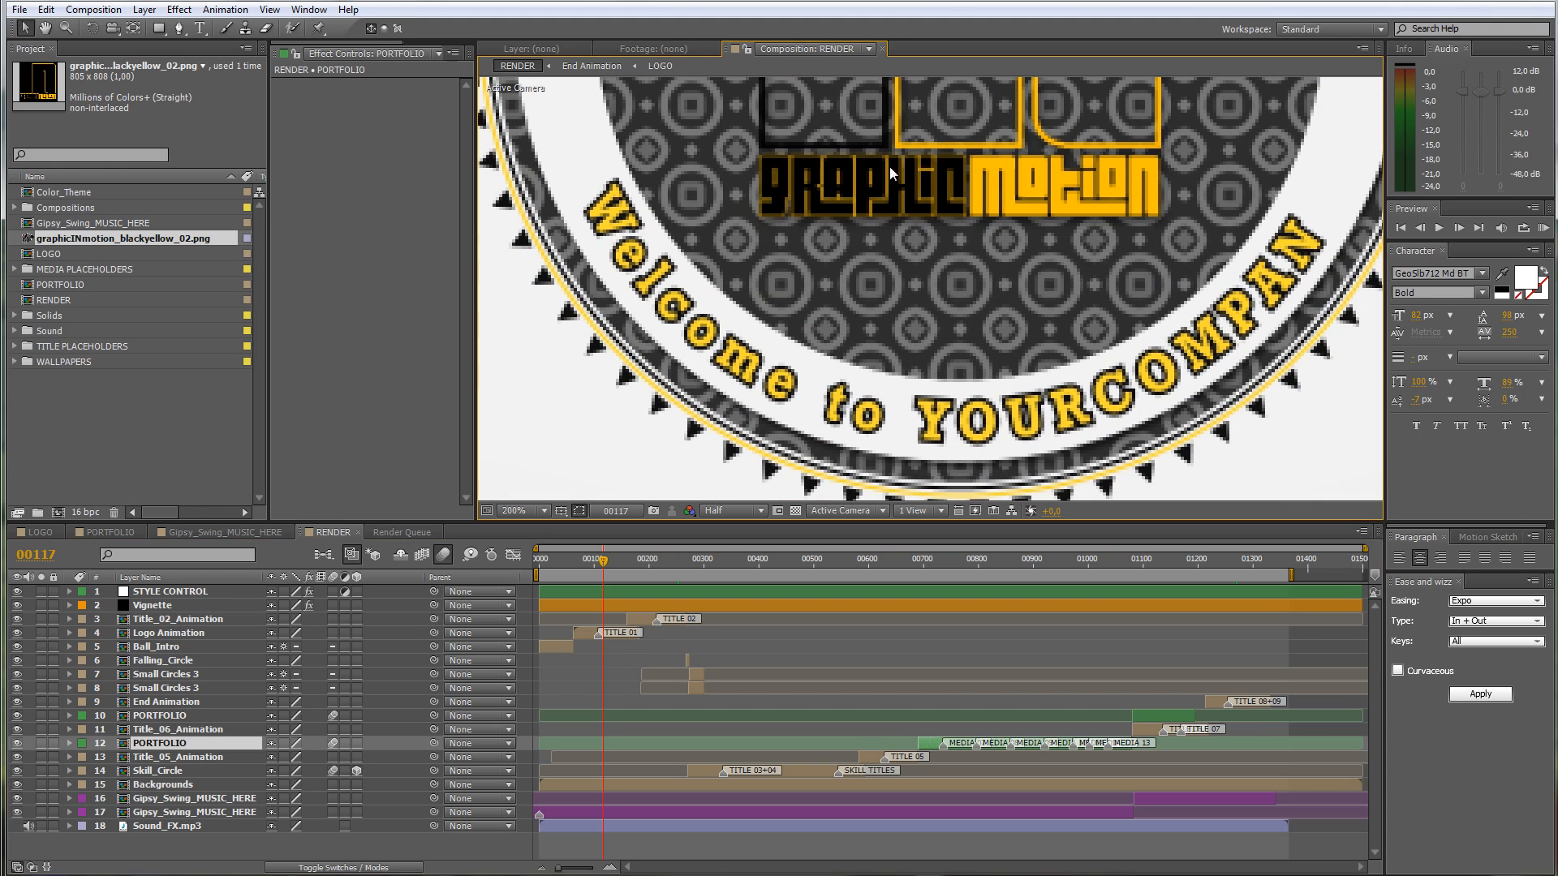
Step: Set the Contrast Color of the STYLE CONTROL layer by sampling the orange-yellow from the logo image in the composition
left_click(162, 591)
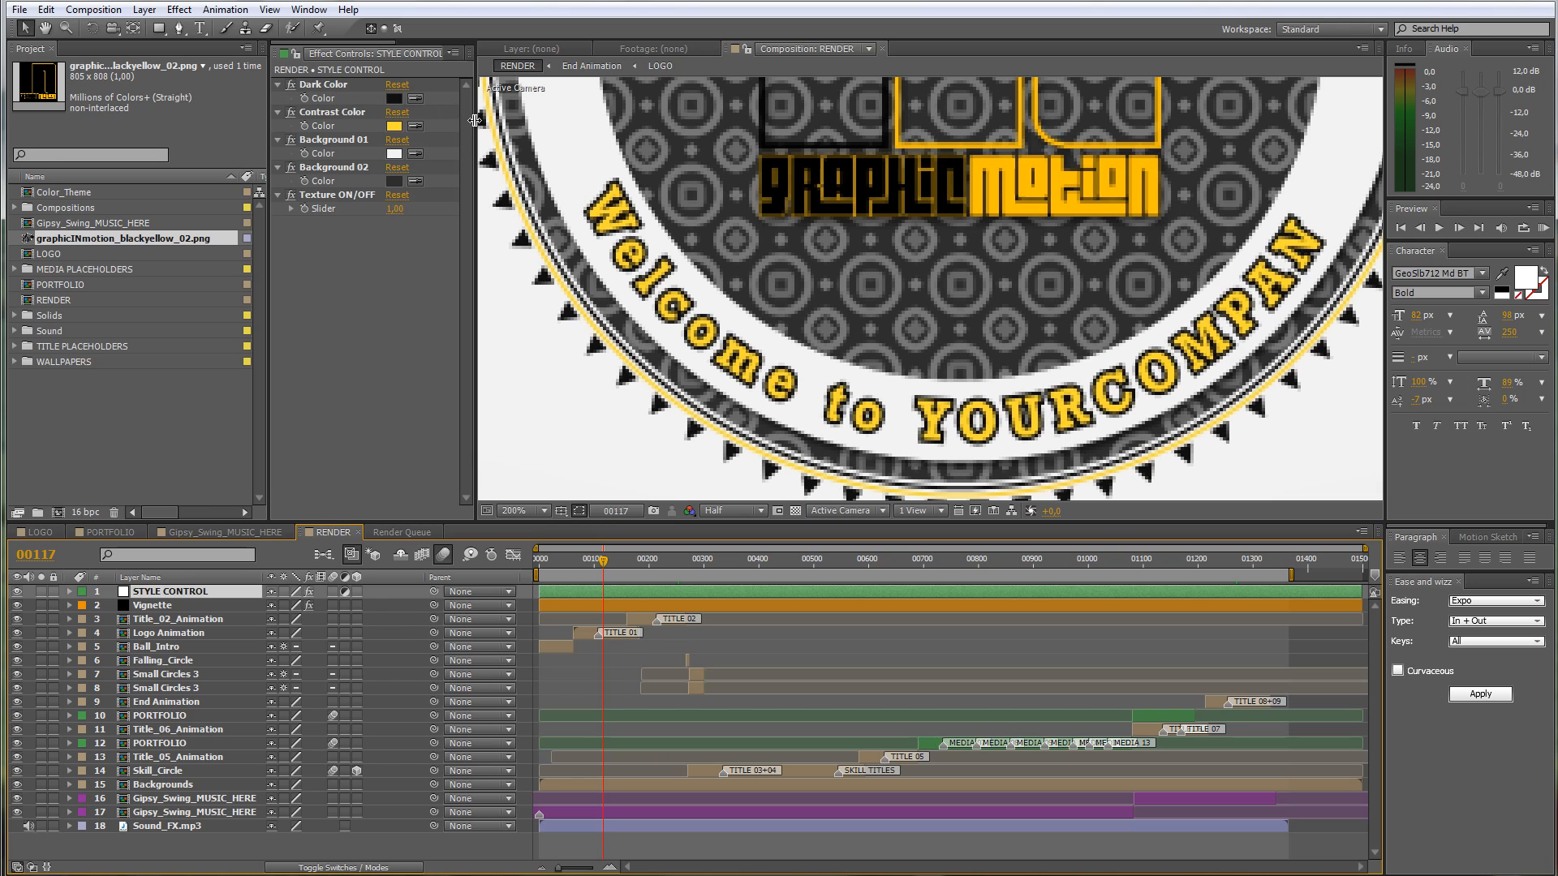
left_click_drag(477, 122, 532, 124)
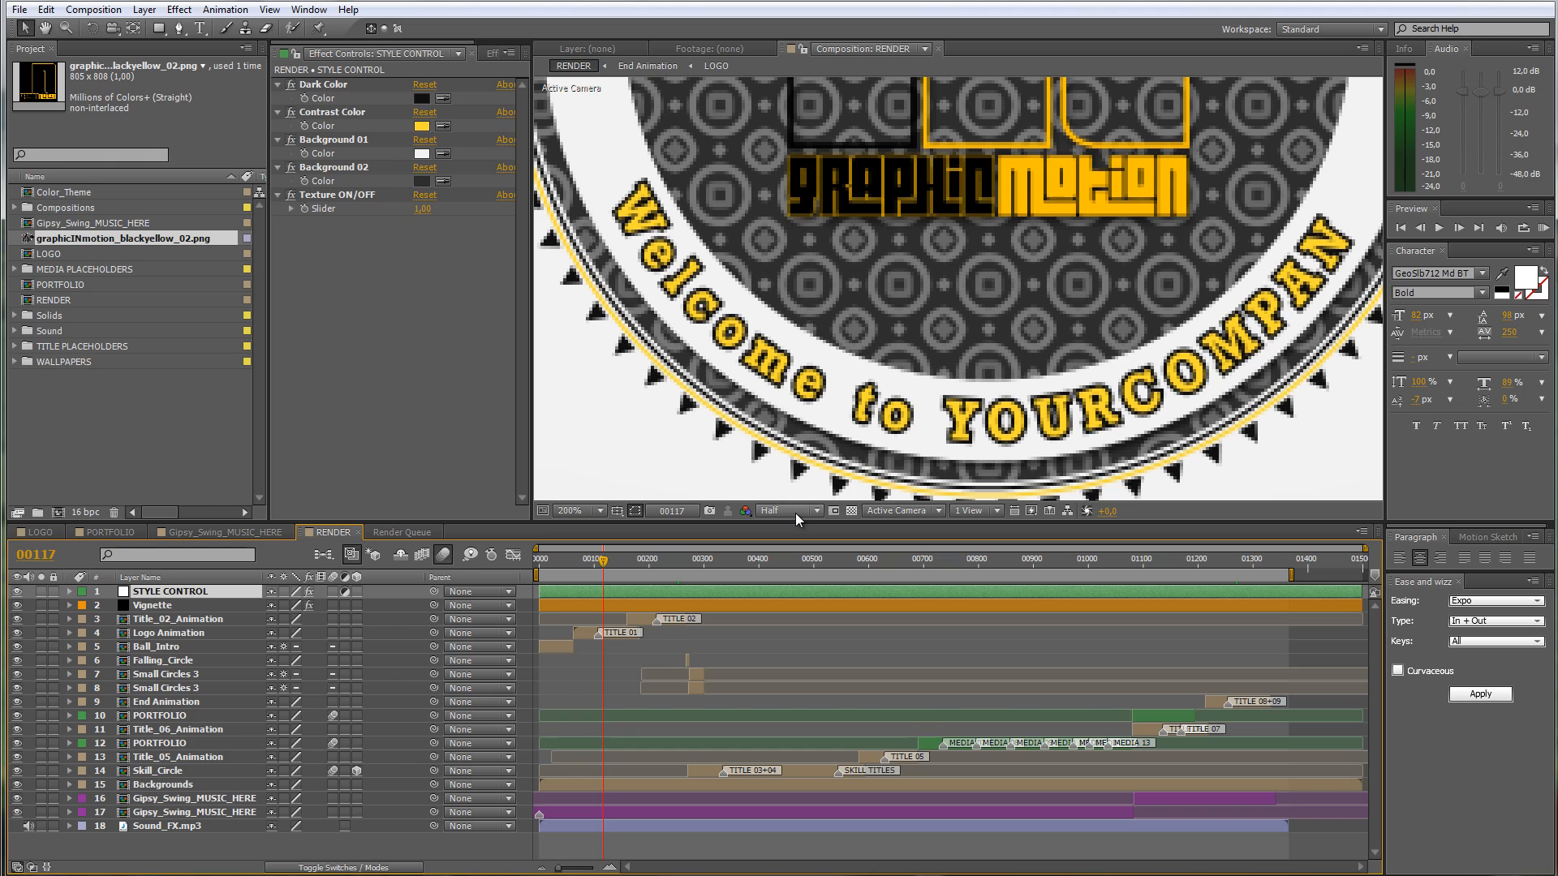
key("comma")
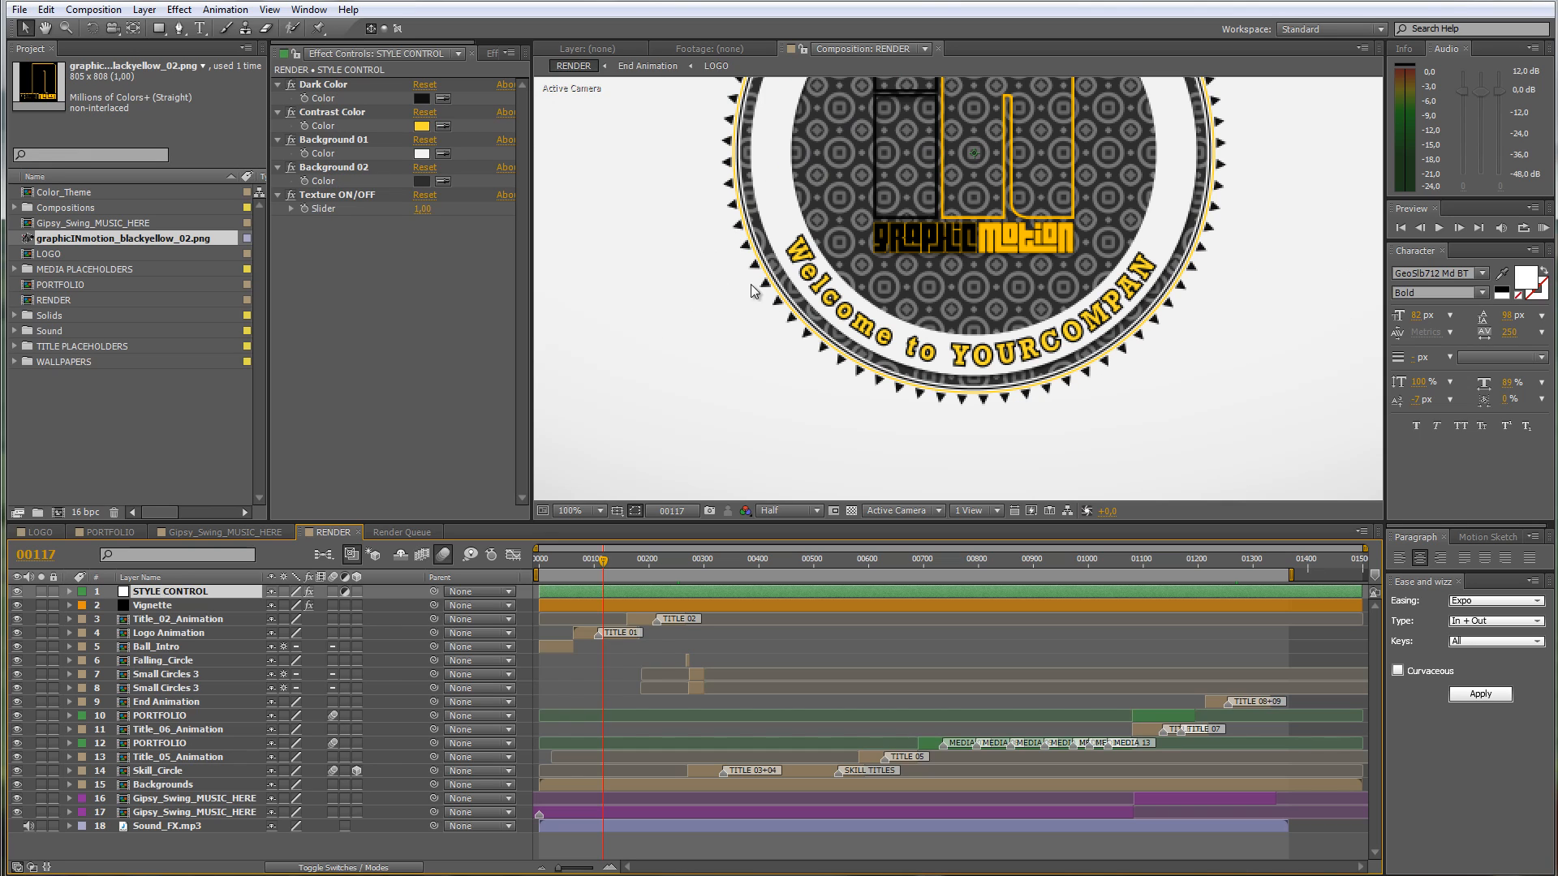
left_click(564, 560)
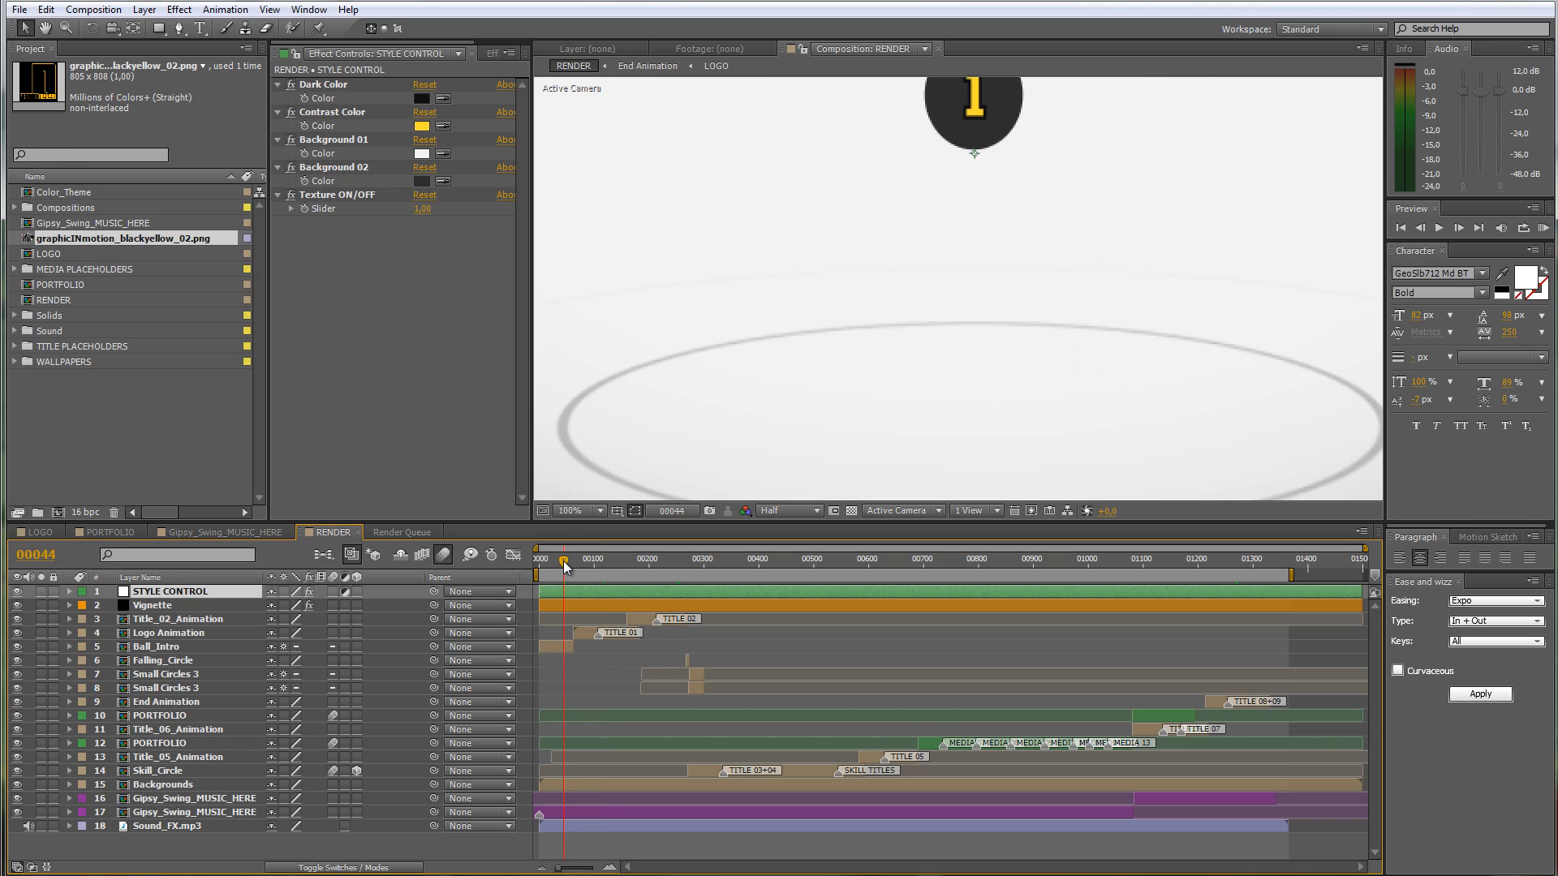
mouse_move(564, 565)
left_mouse_down()
mouse_move(725, 571)
mouse_move(593, 576)
left_mouse_up()
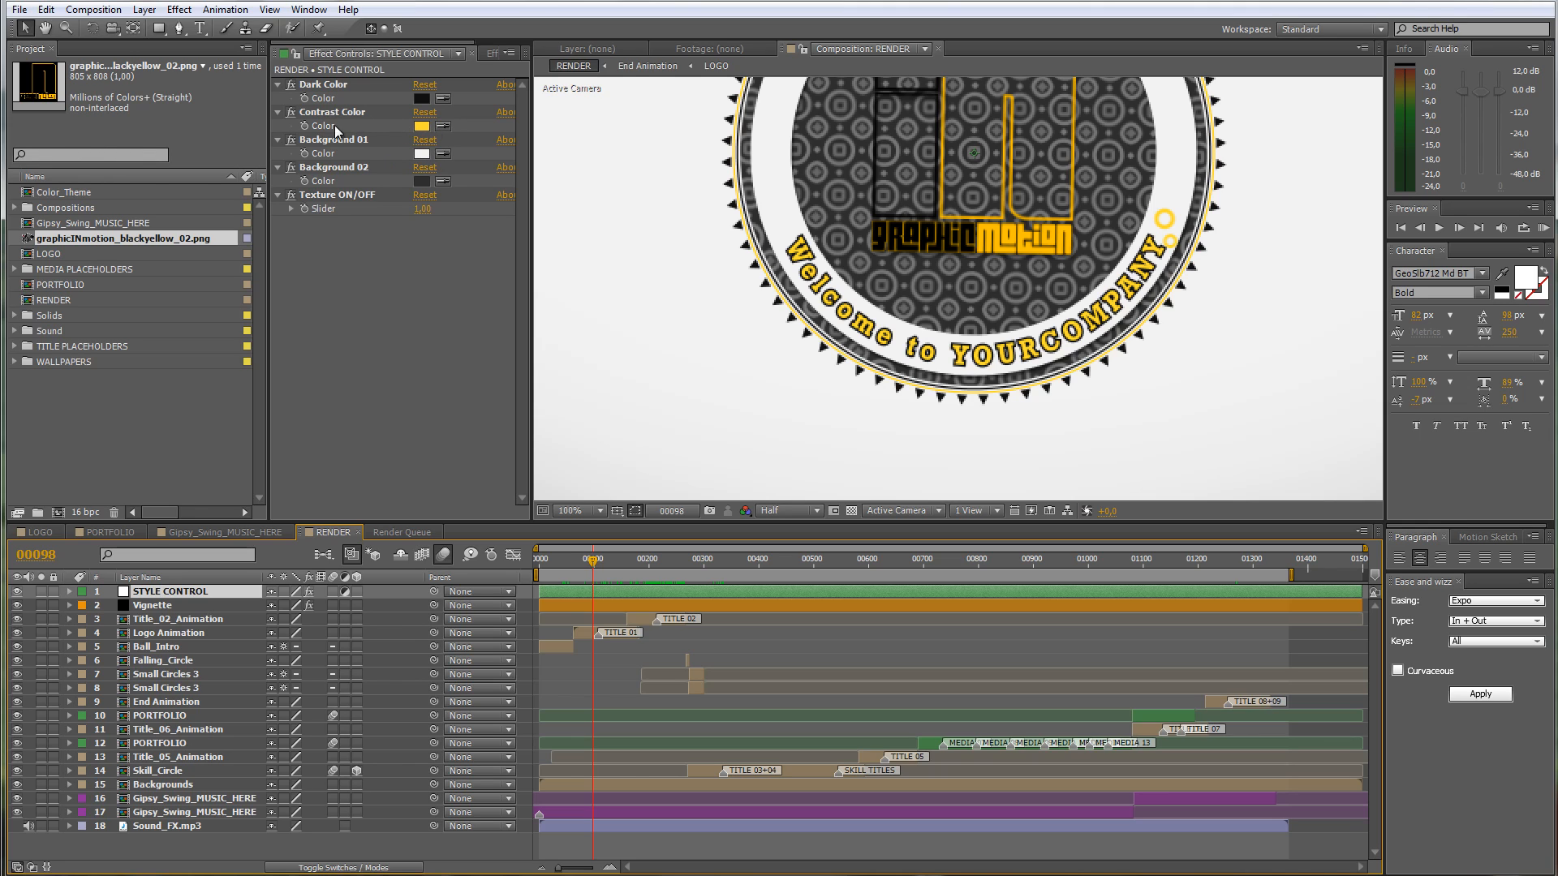
left_click(443, 127)
left_click(985, 223)
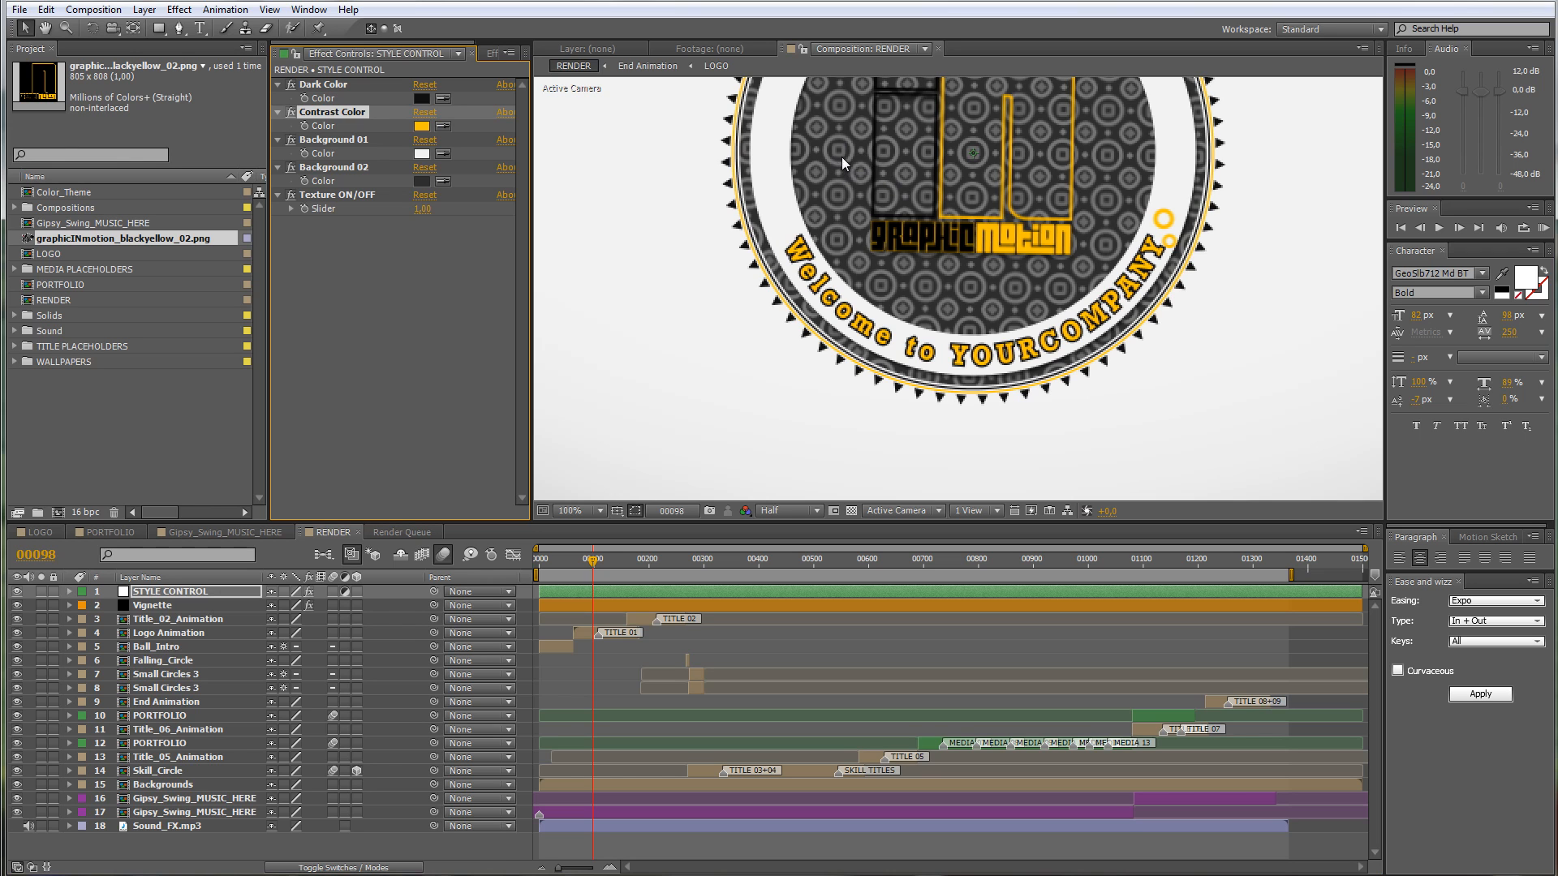
Step: Go to the Service & Skills scene at frame 349 and set the STYLE CONTROL layer's Texture ON/OFF slider to 0
left_click_drag(617, 560, 732, 573)
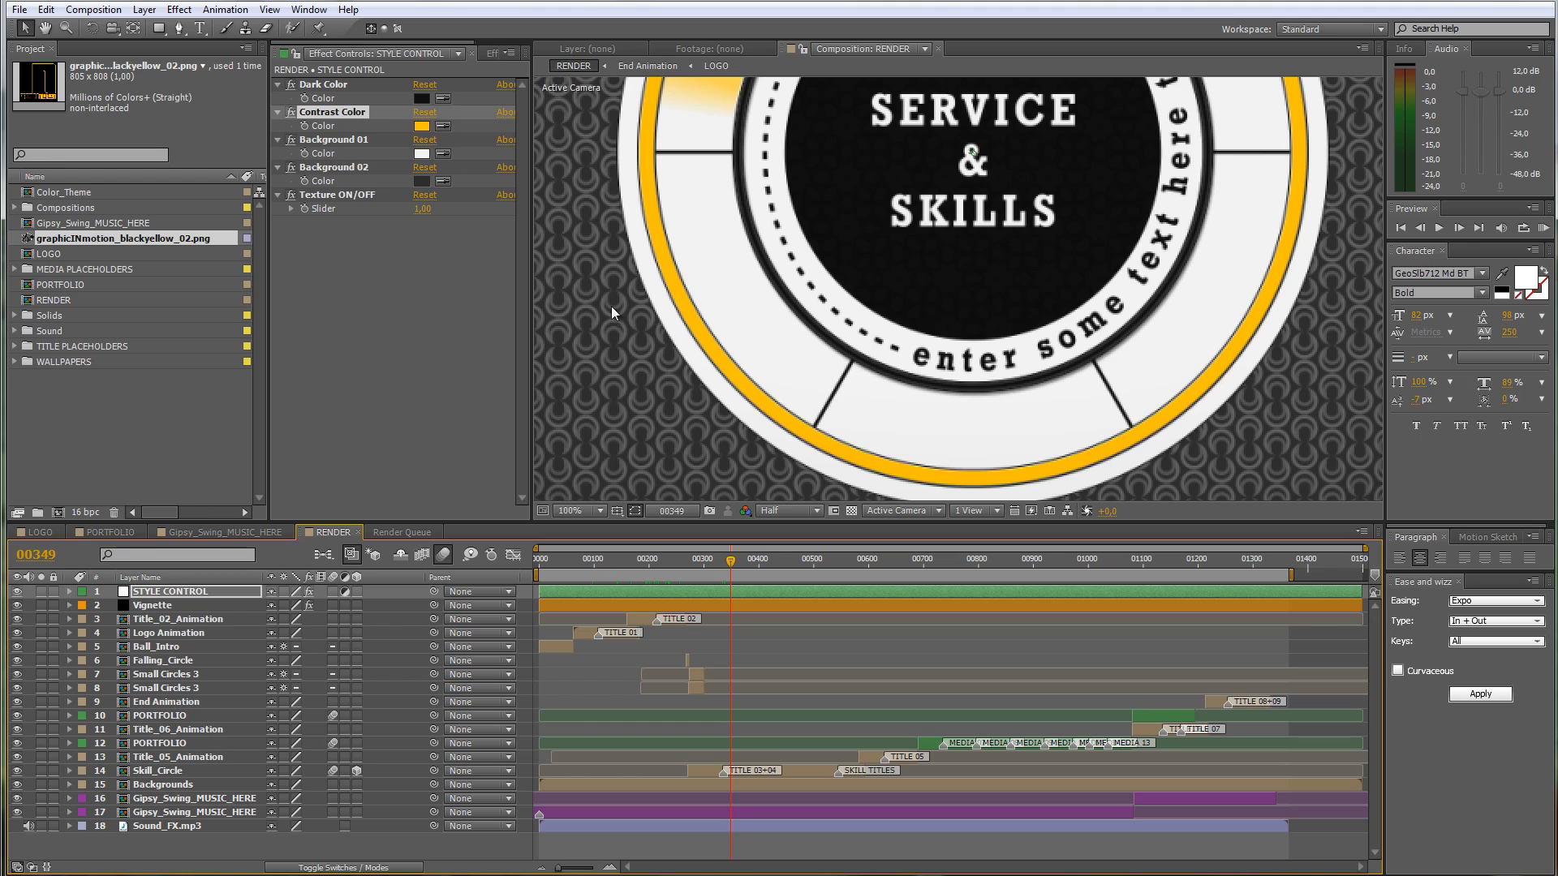
left_click(333, 198)
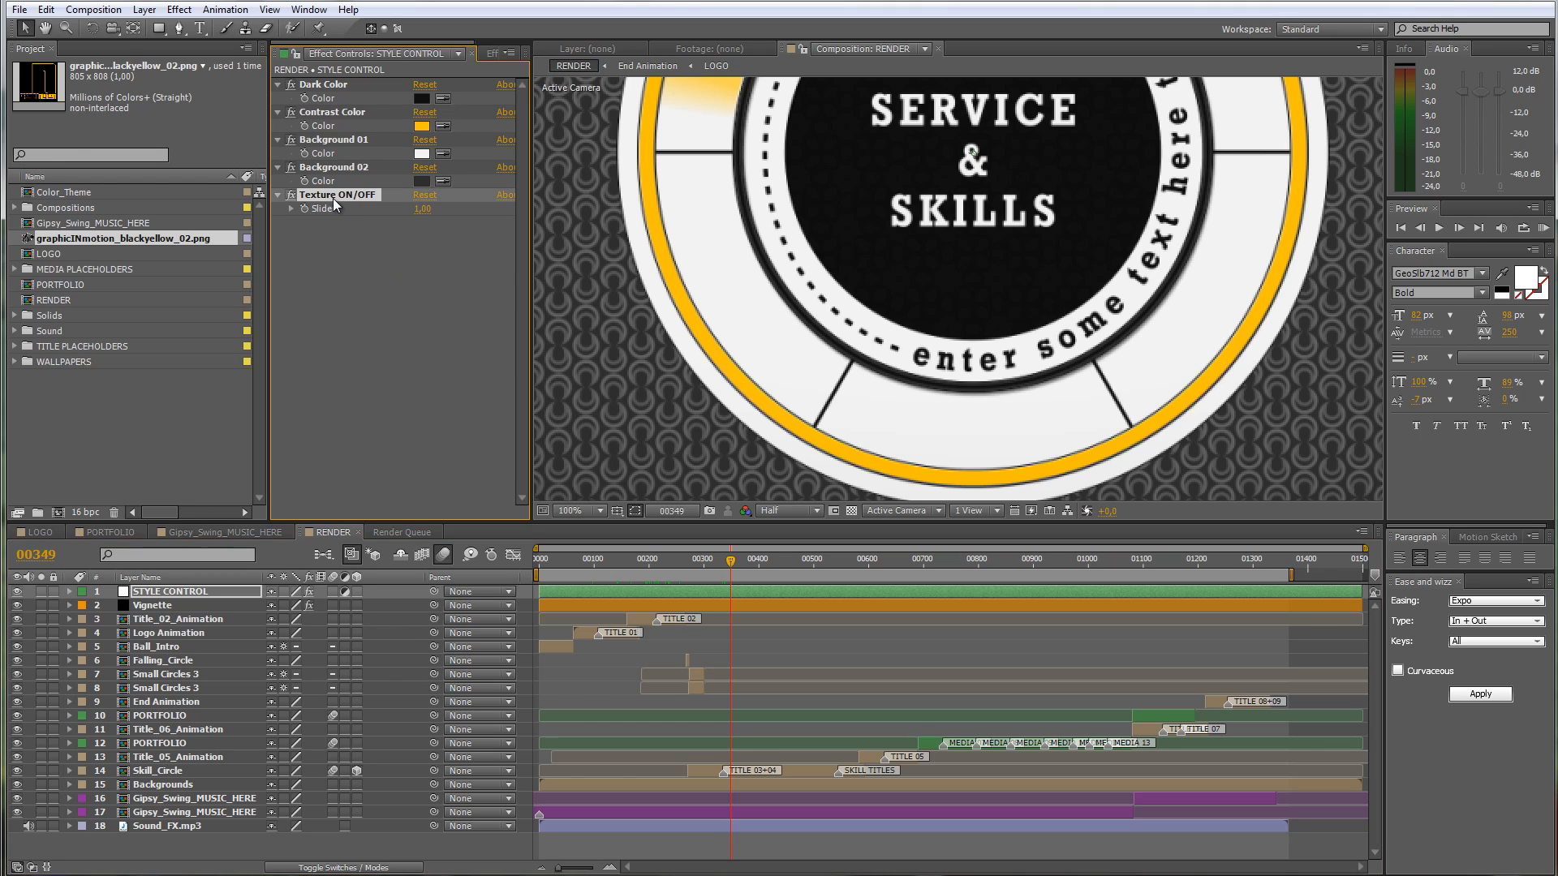
left_click(421, 210)
type("0")
key("Return")
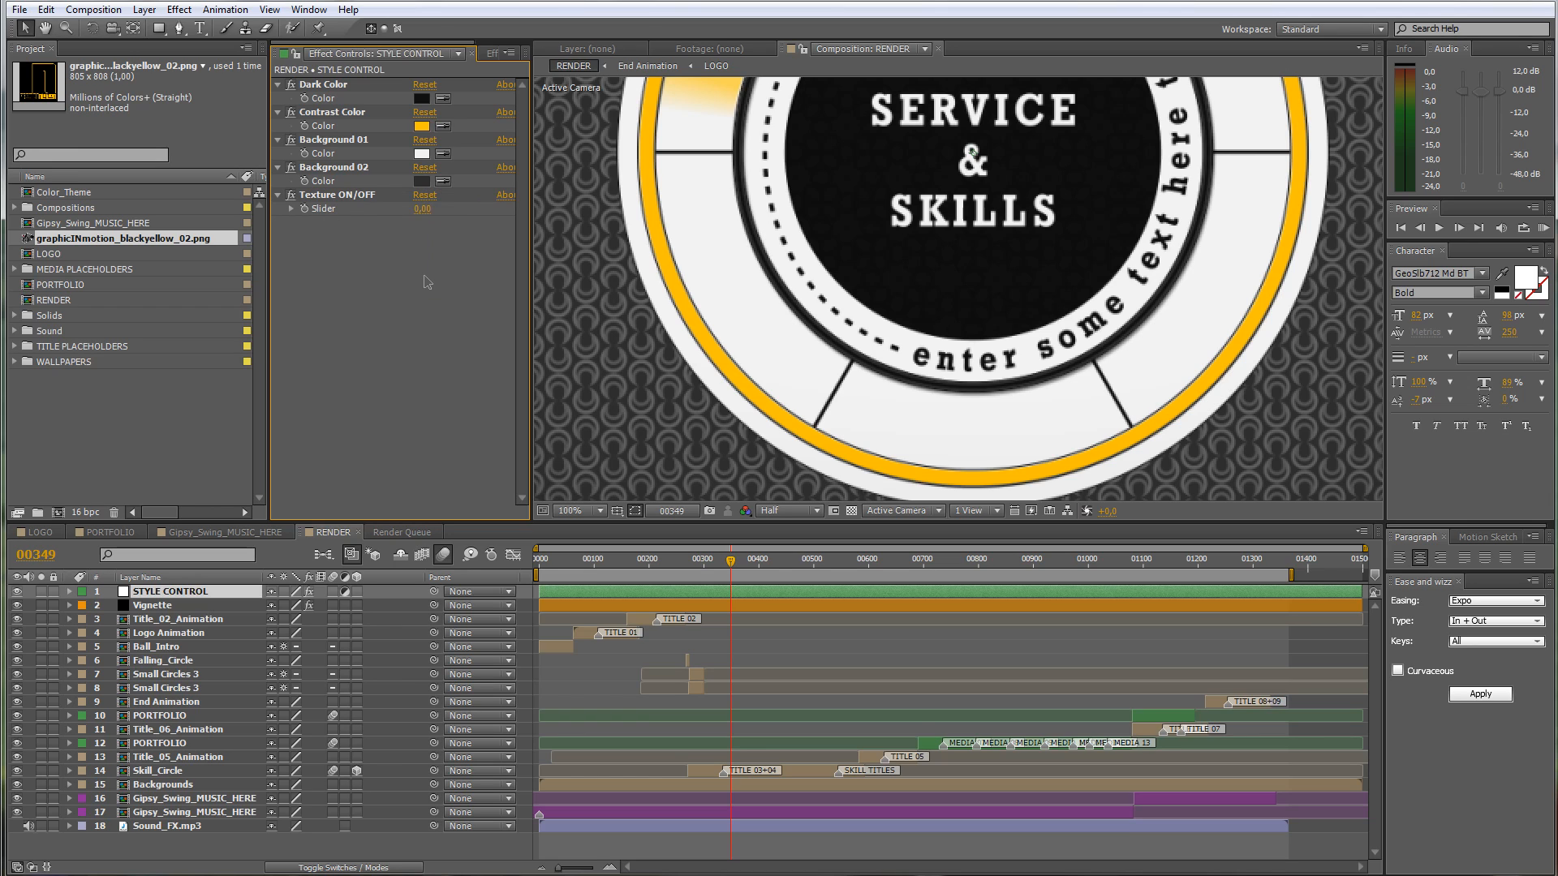
Step: Review the logo animation between about frames 92 and 106 without texture, and enlarge the timeline area
left_click(681, 570)
left_click_drag(681, 570, 598, 574)
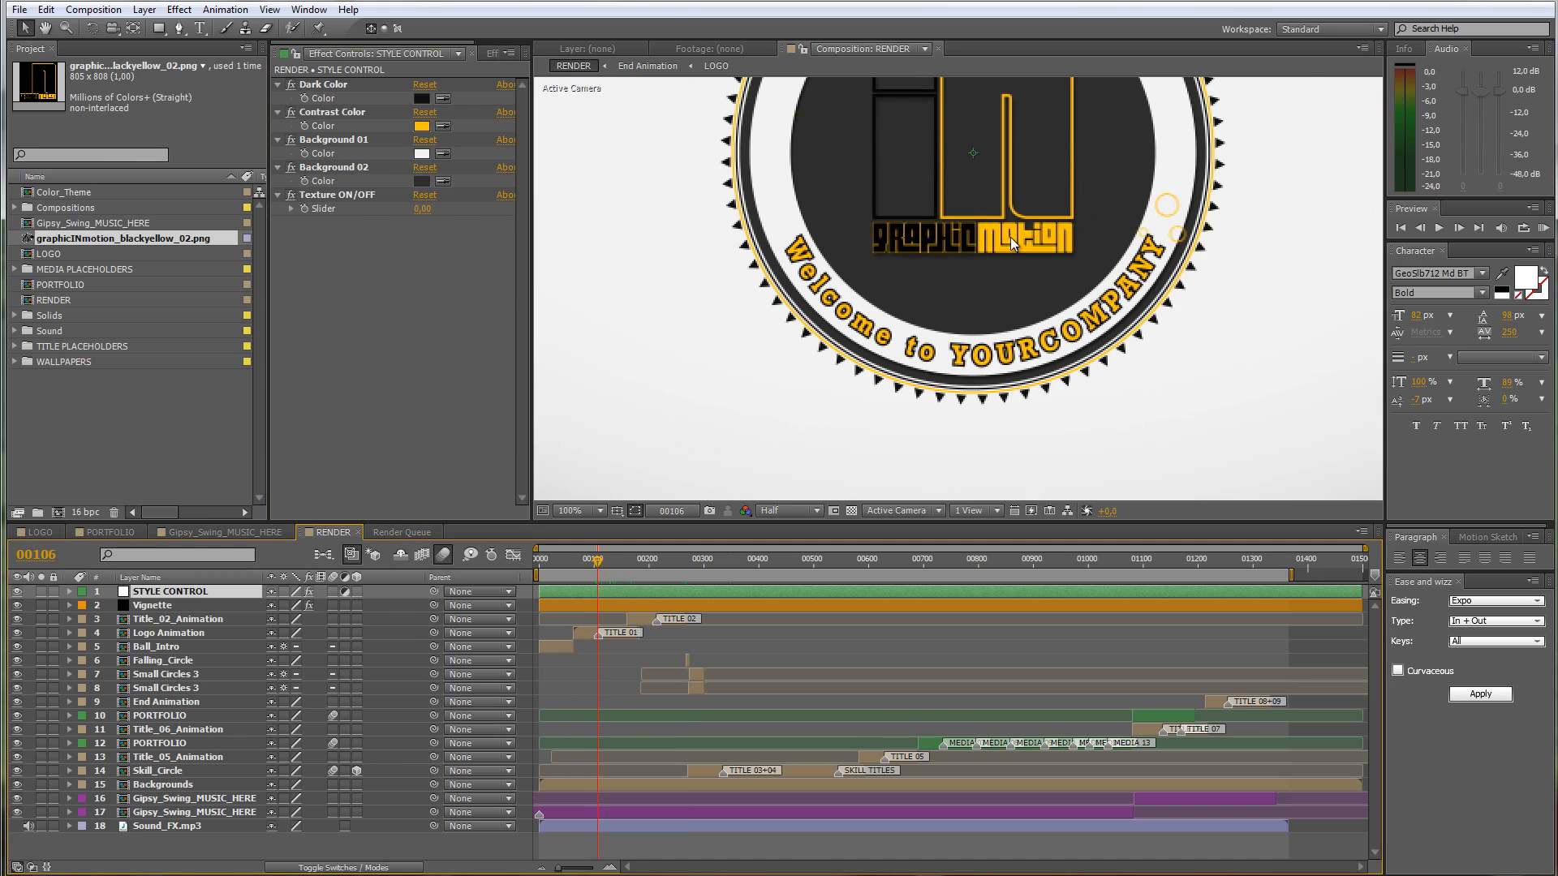
scroll(1010, 237, "down", 1)
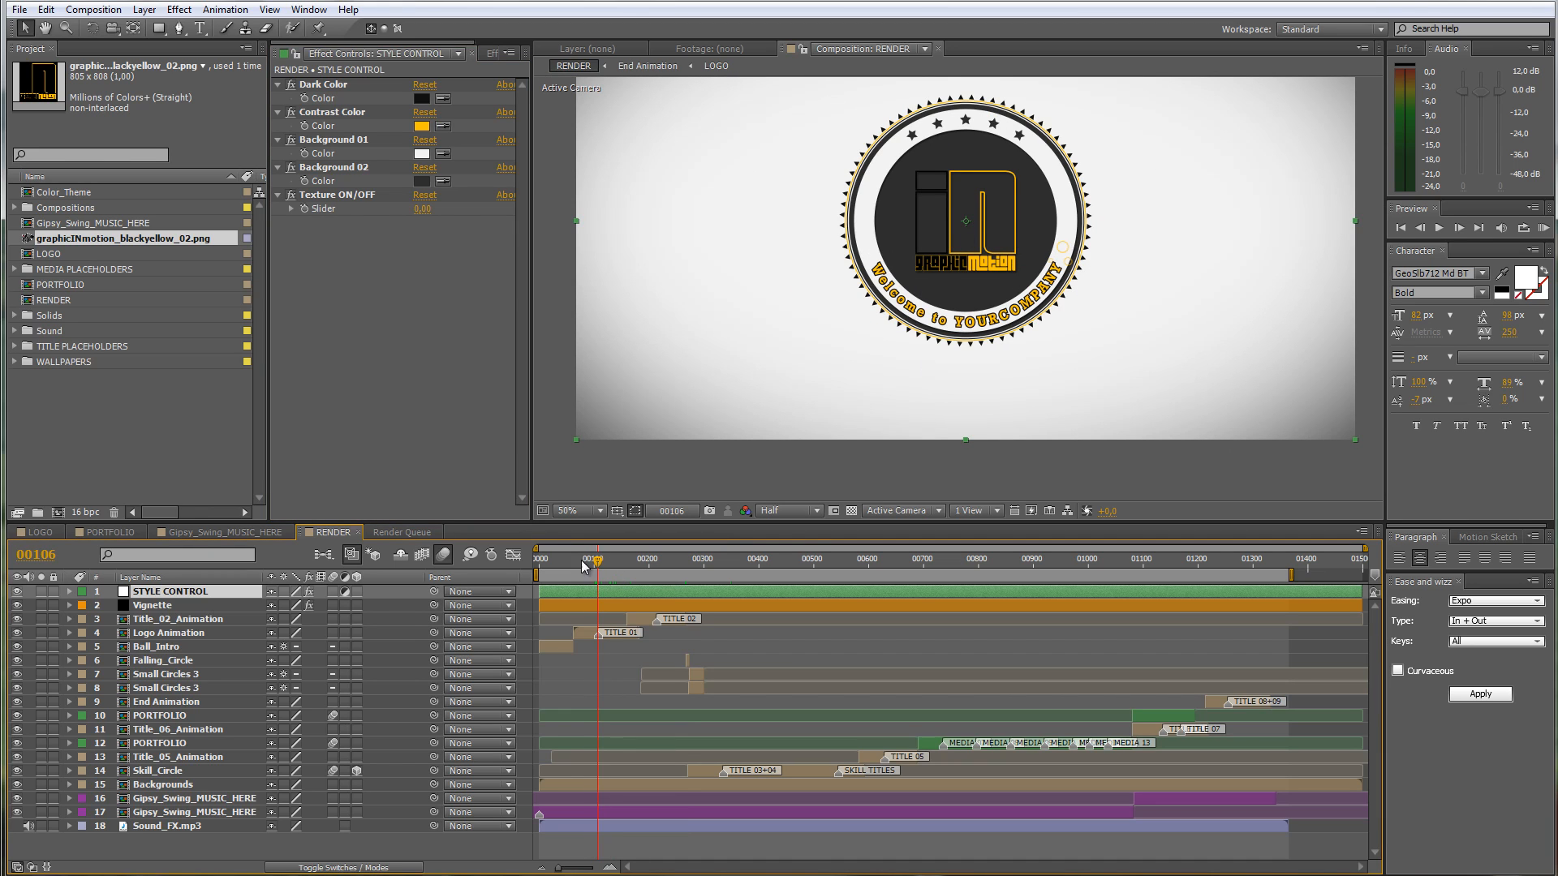
mouse_move(586, 568)
left_mouse_down()
mouse_move(567, 566)
mouse_move(591, 566)
left_mouse_up()
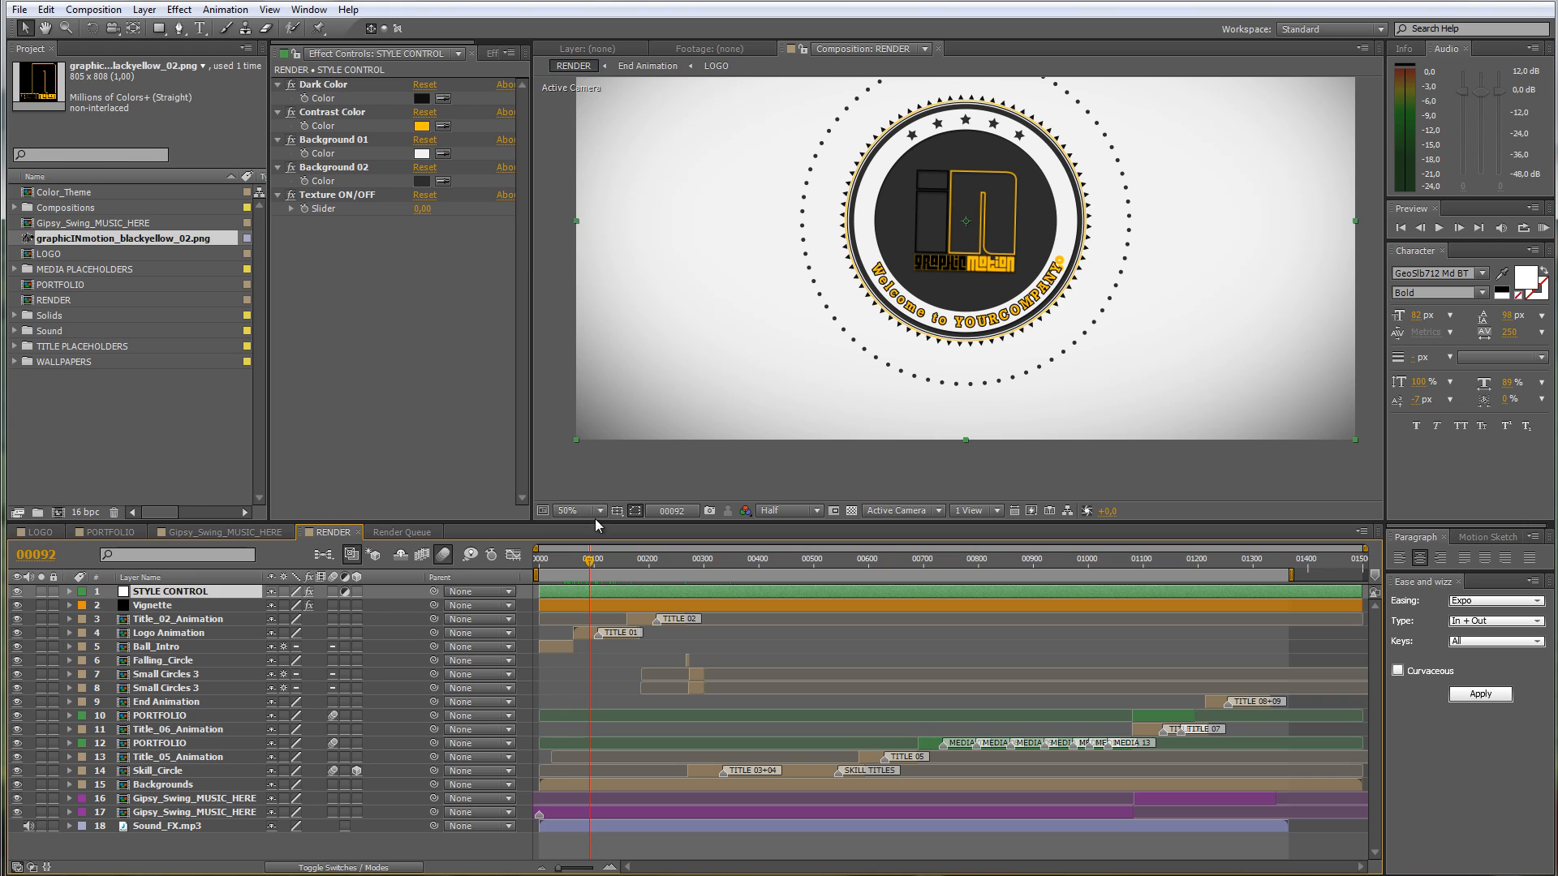
left_click_drag(595, 522, 529, 357)
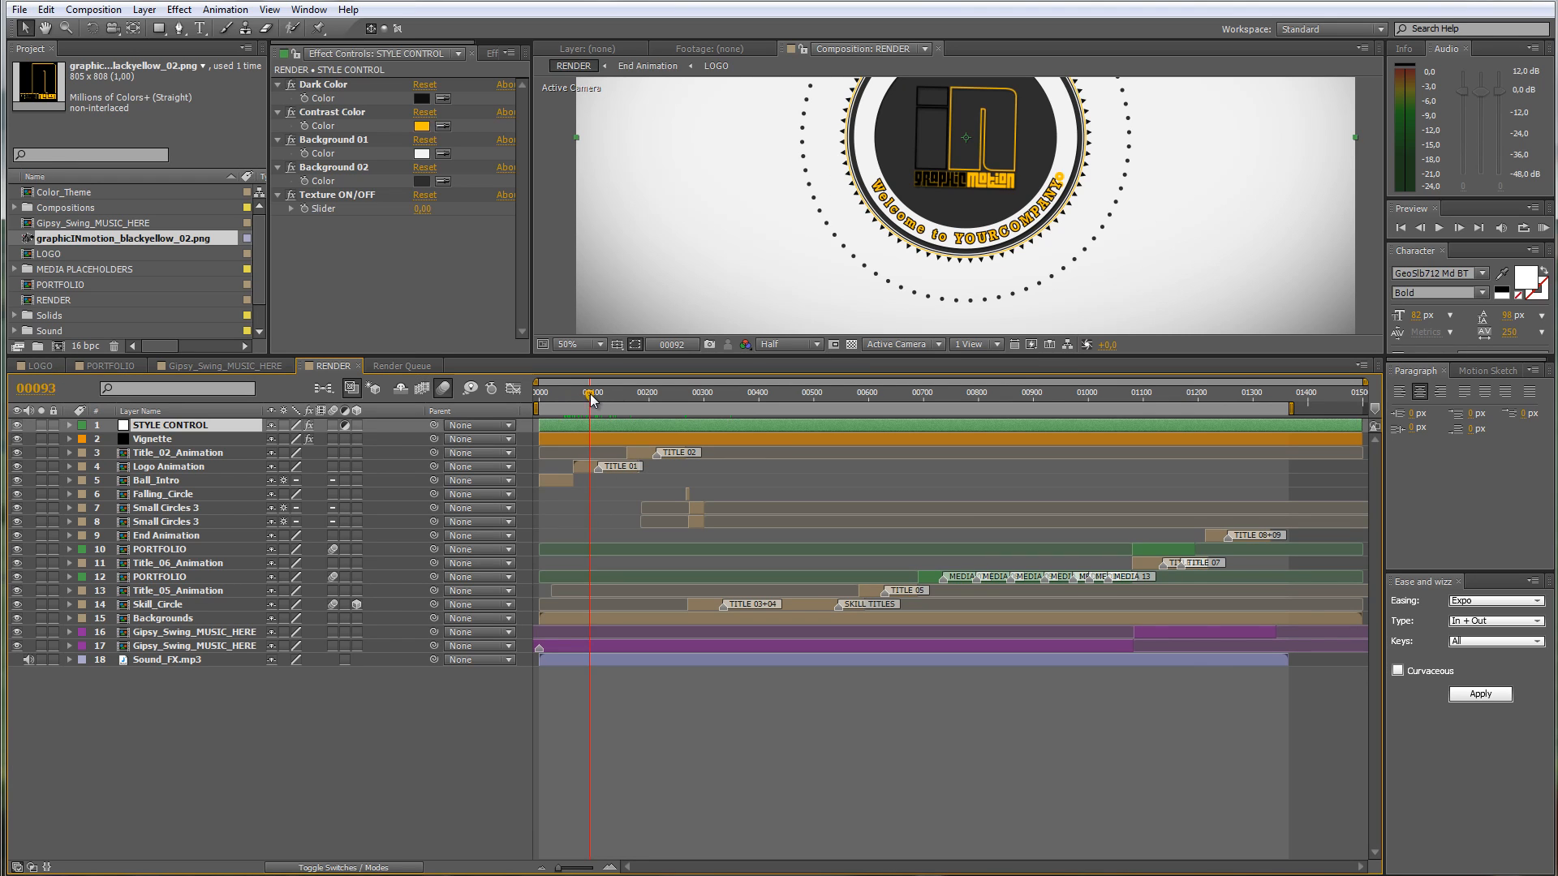
Step: Review the RENDER composition's logo, opening text and Service & Skills scenes around frames 106, 217 and 340, ending at frame 108
left_click_drag(591, 393, 599, 398)
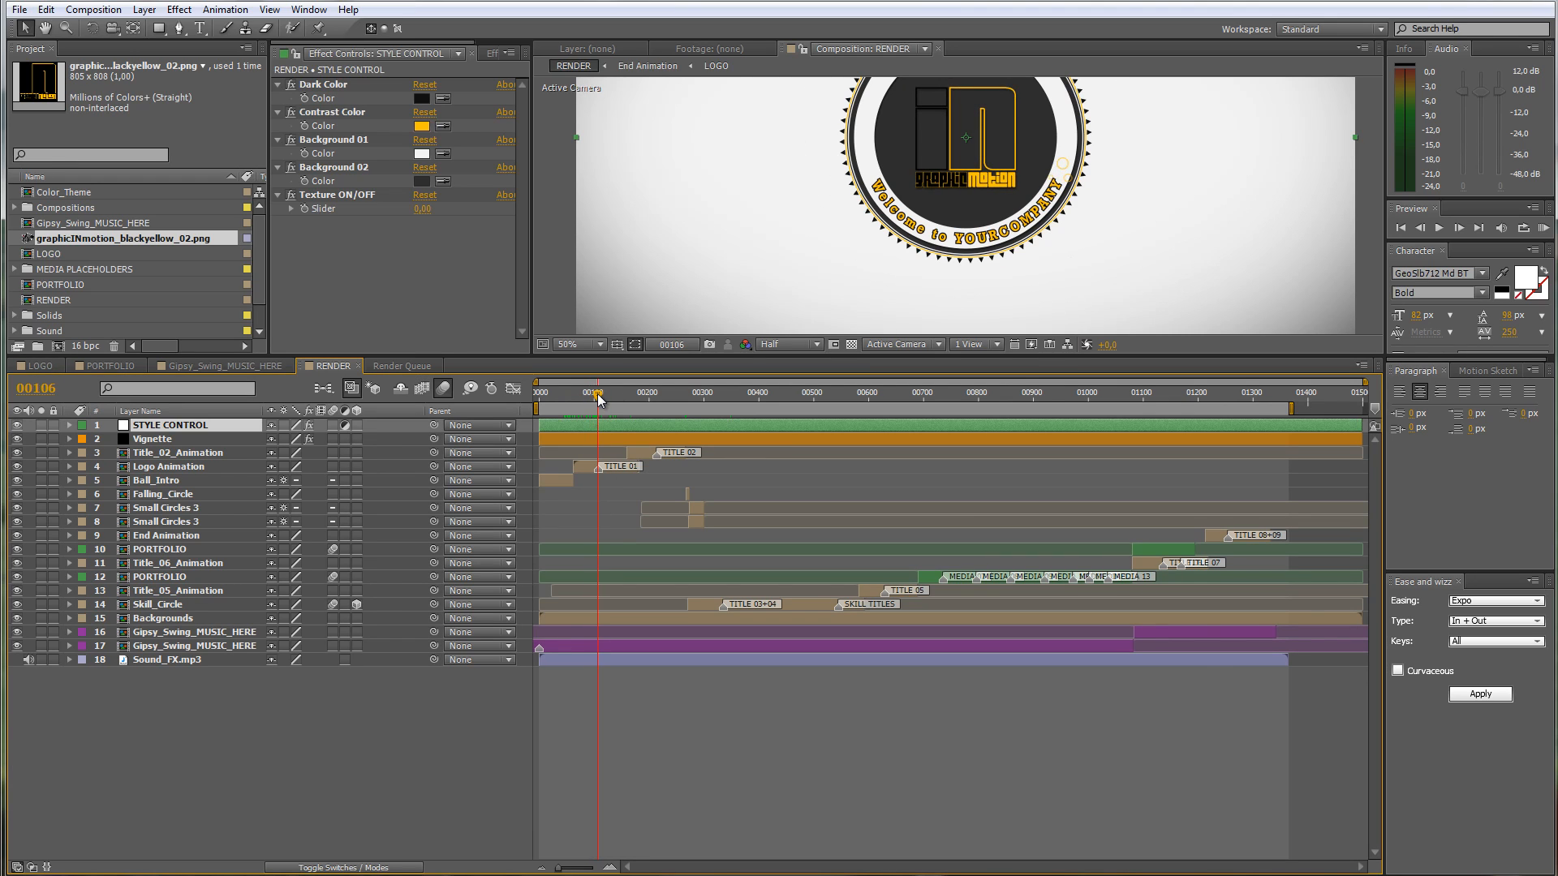
left_click(657, 393)
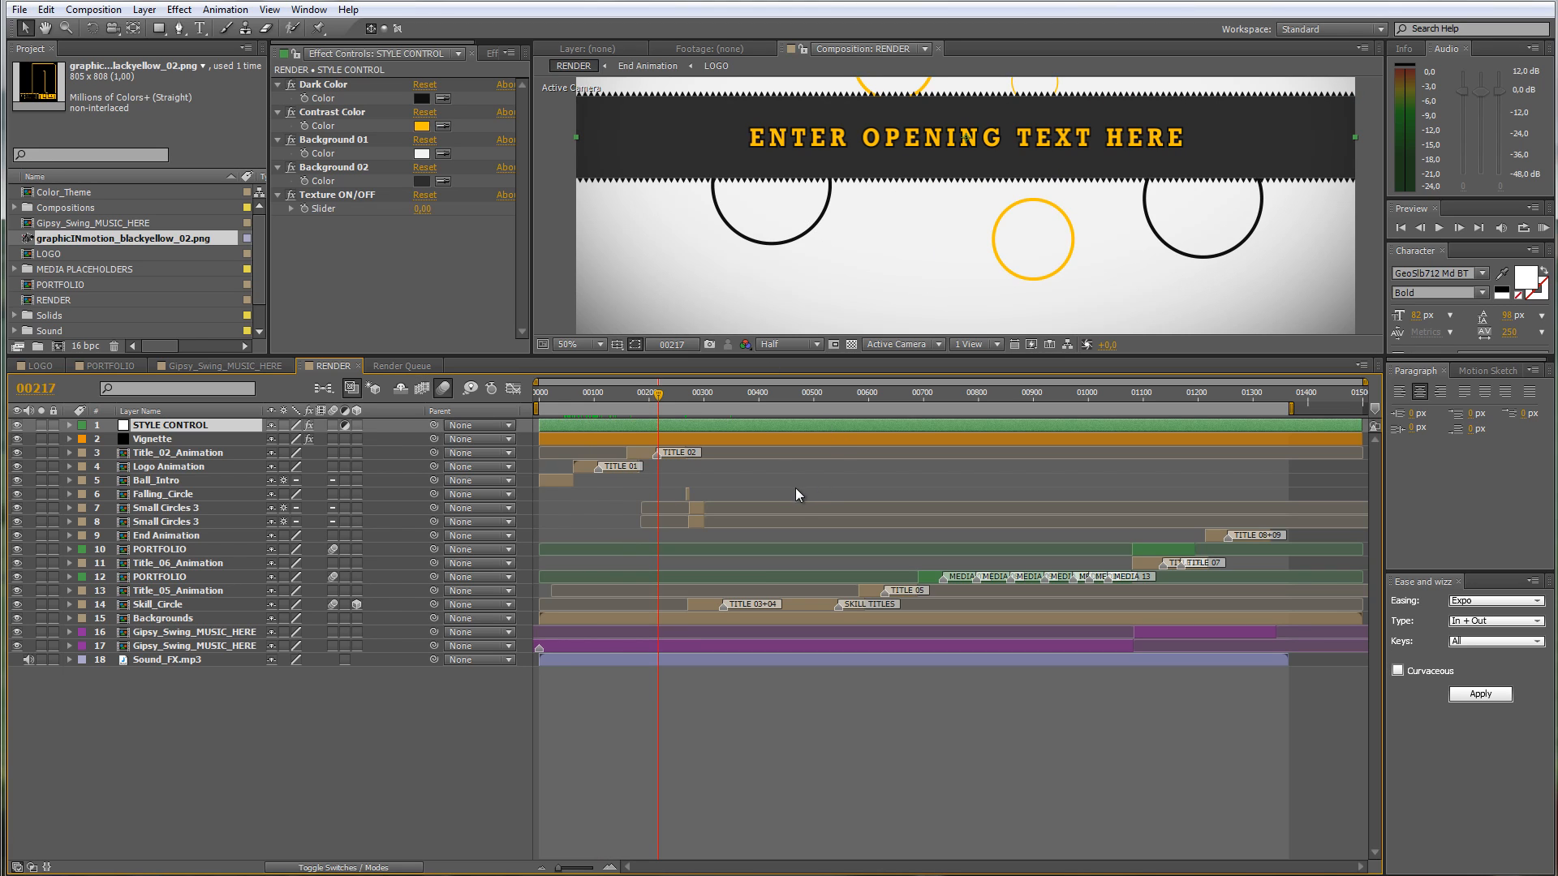
left_click(729, 403)
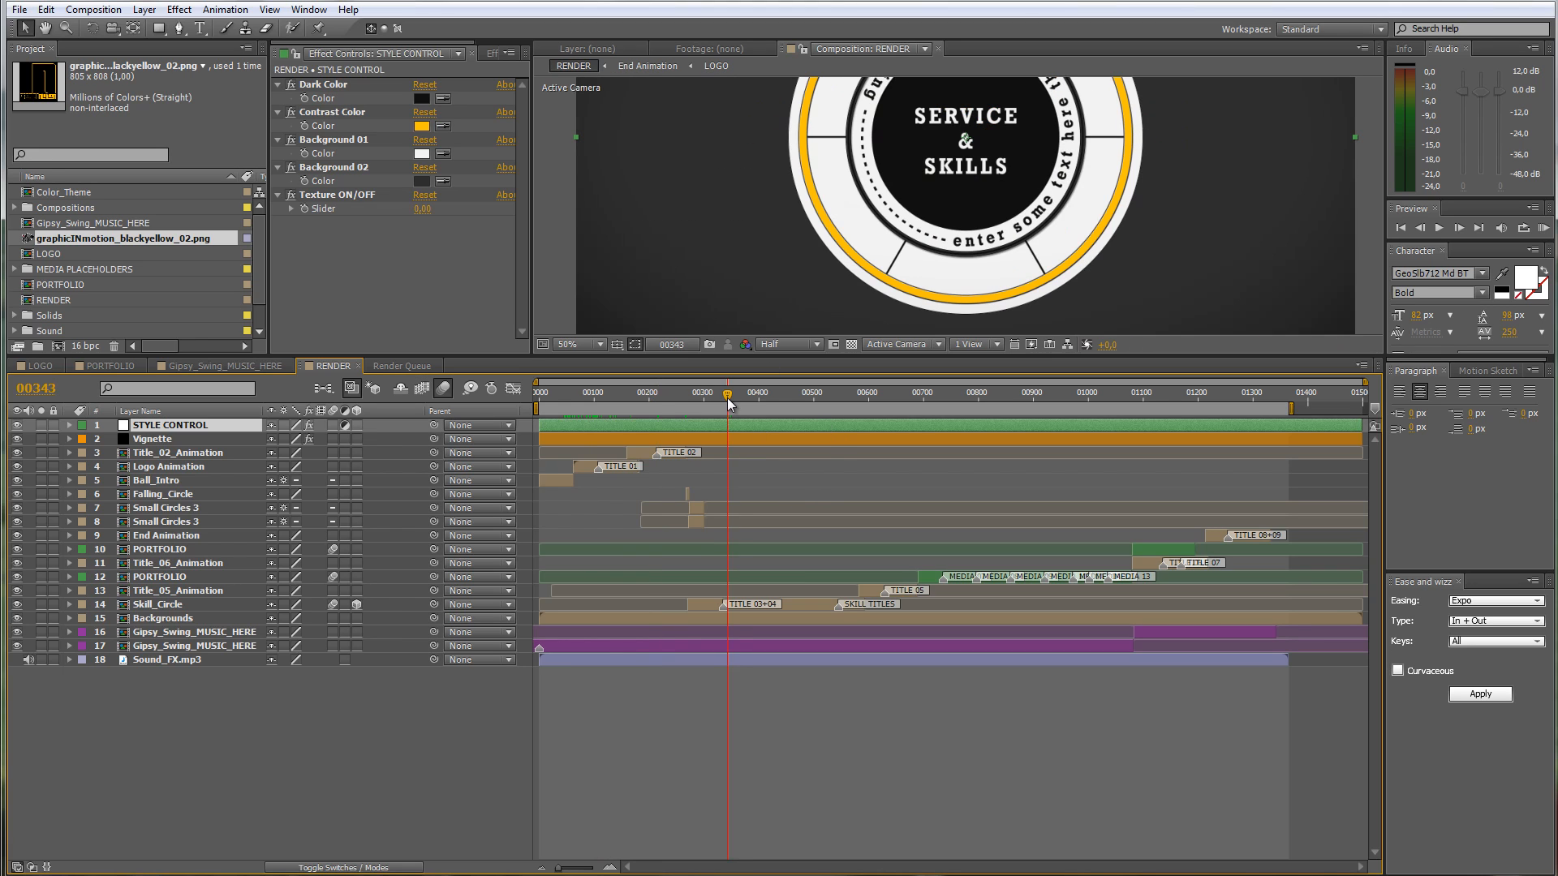
left_click(727, 401)
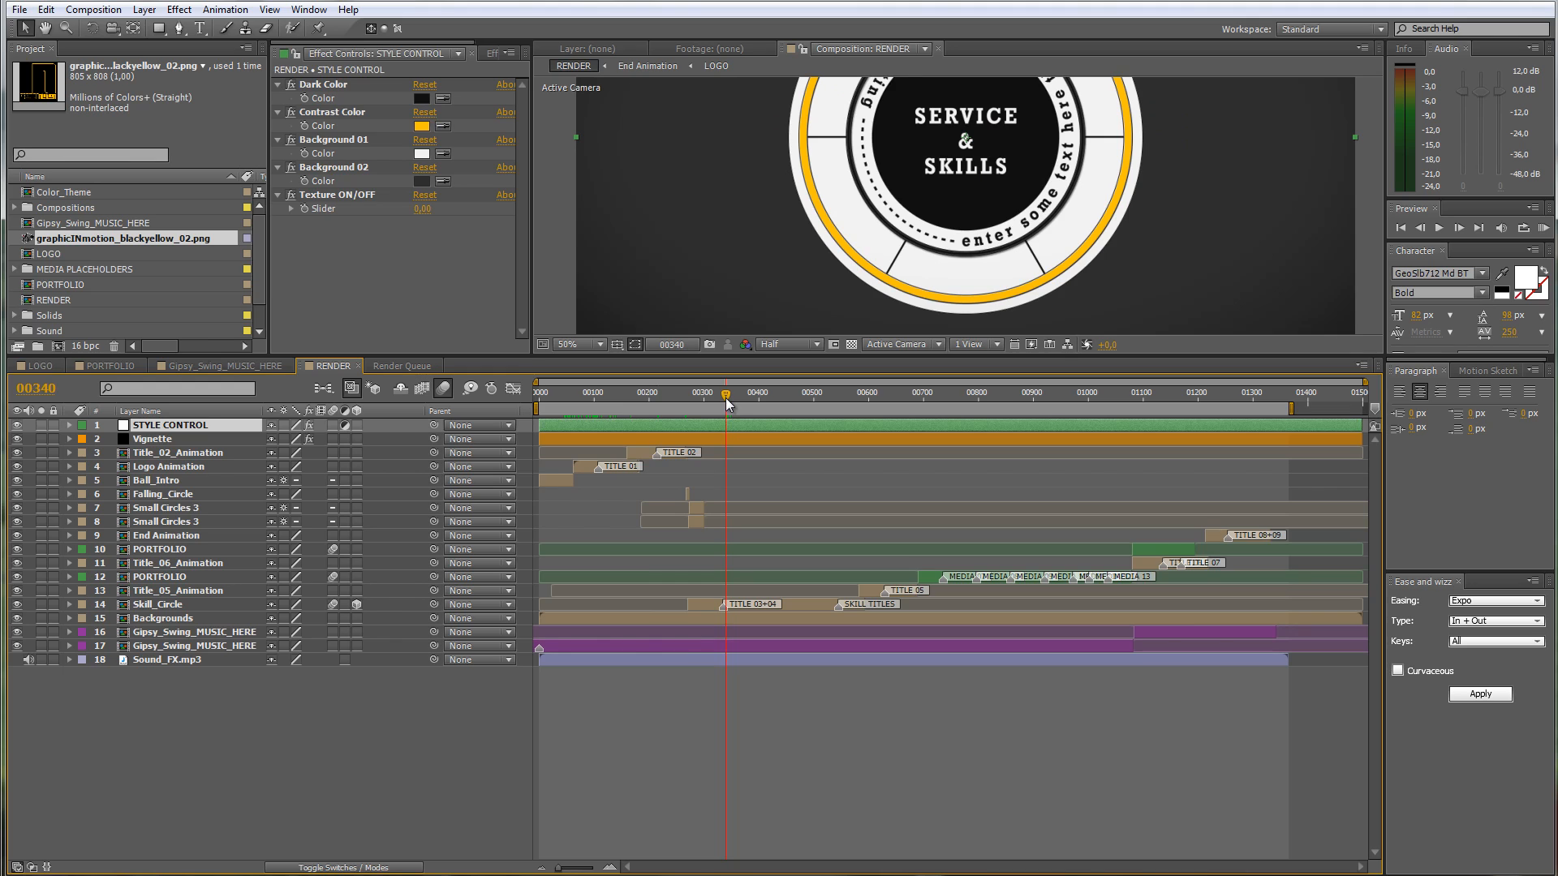
left_click(599, 395)
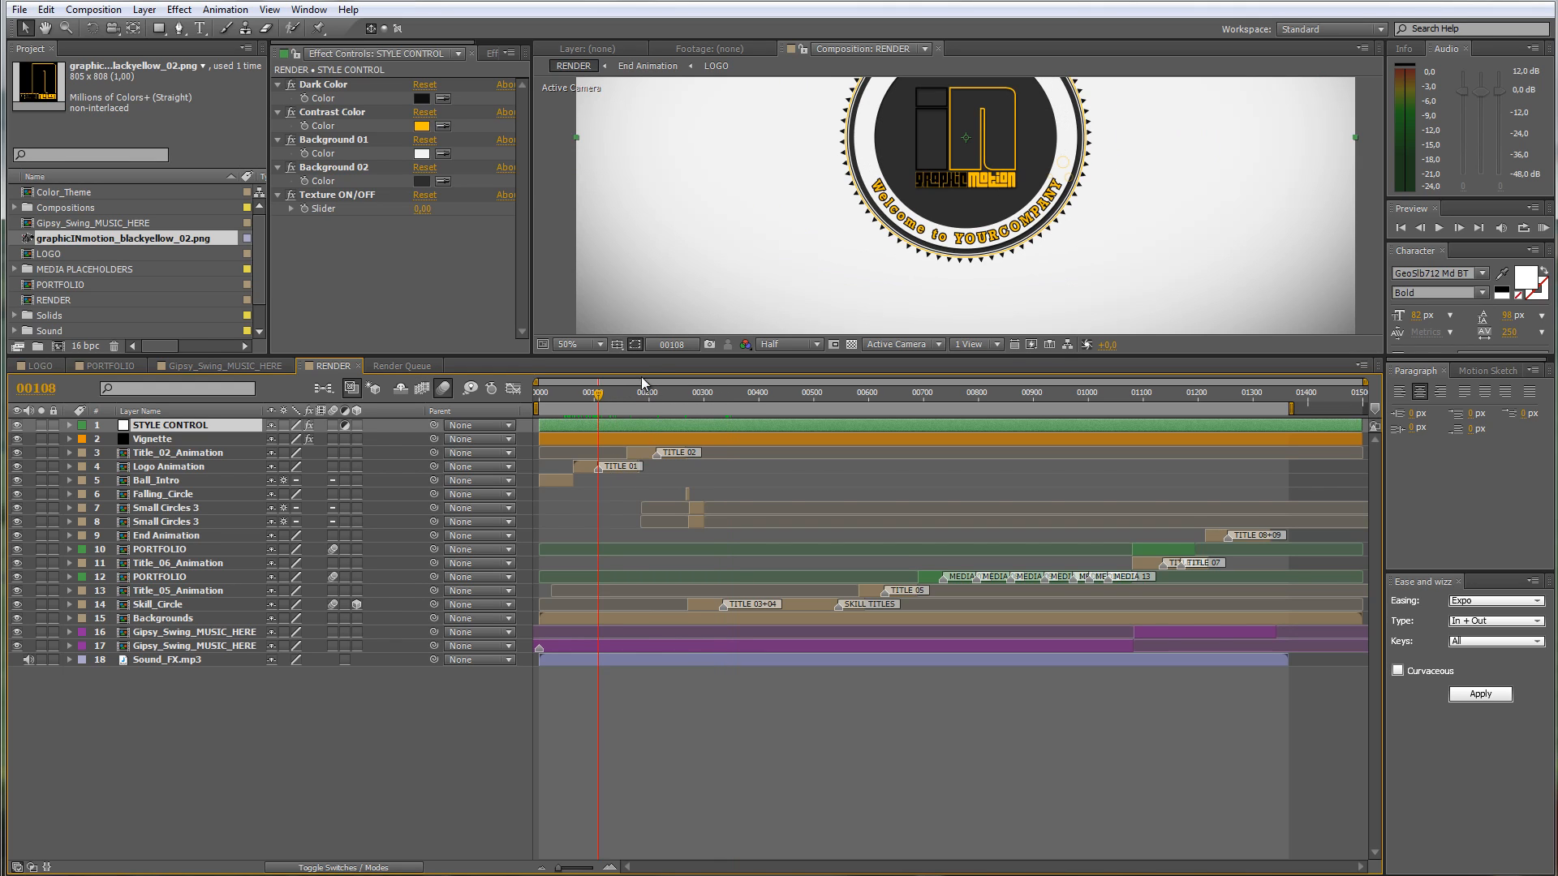
Step: Enlarge the preview area and open the TITLE_01 composition from the TITLE PLACEHOLDERS folder
left_click_drag(640, 358, 641, 433)
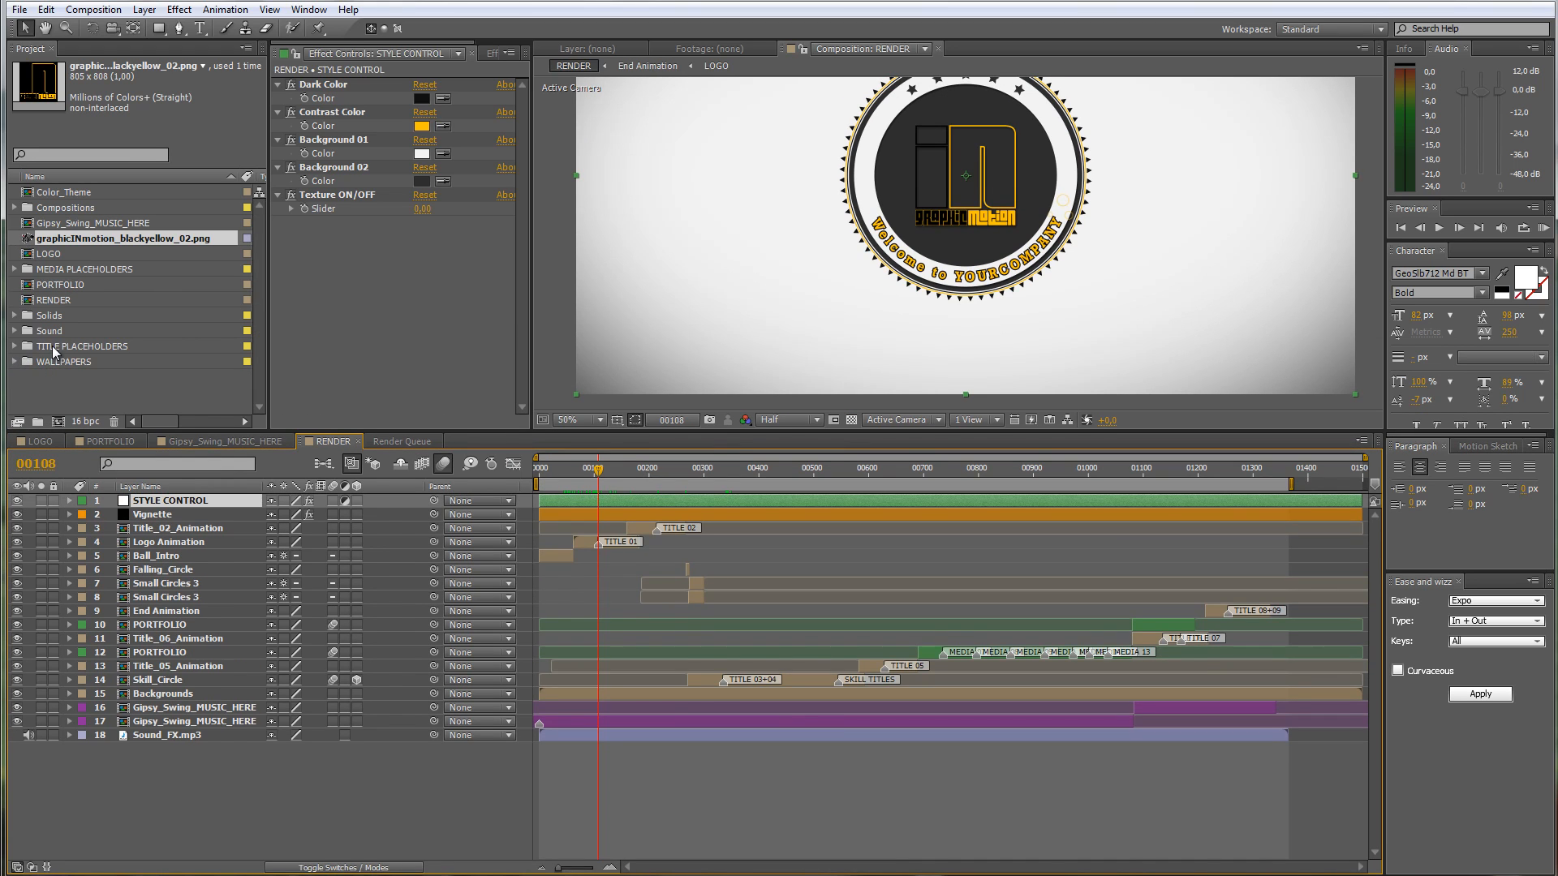
left_click(15, 349)
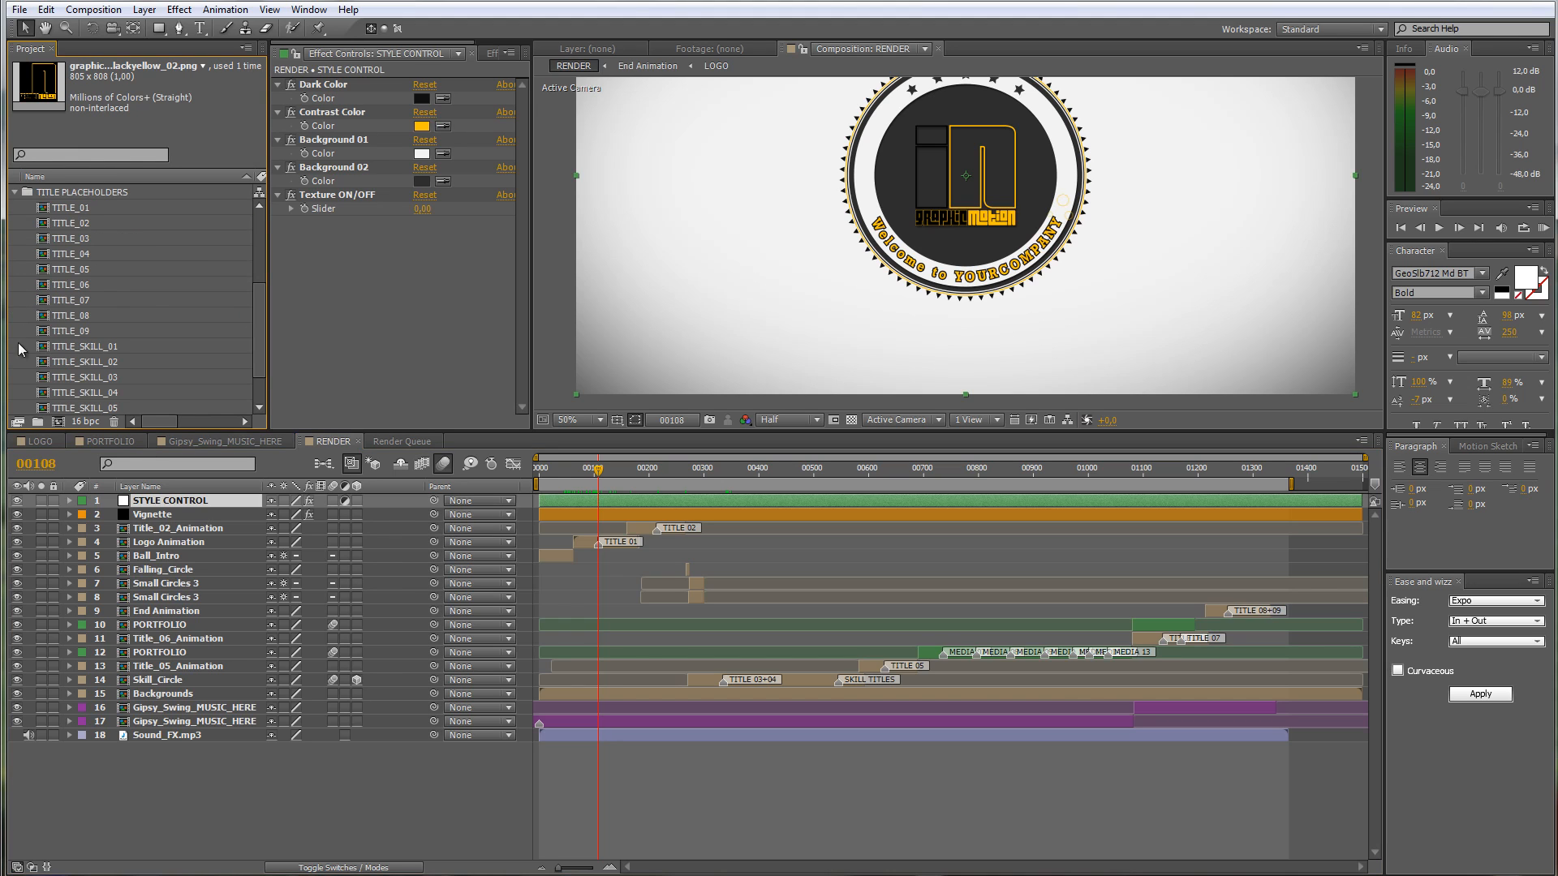
double_click(44, 209)
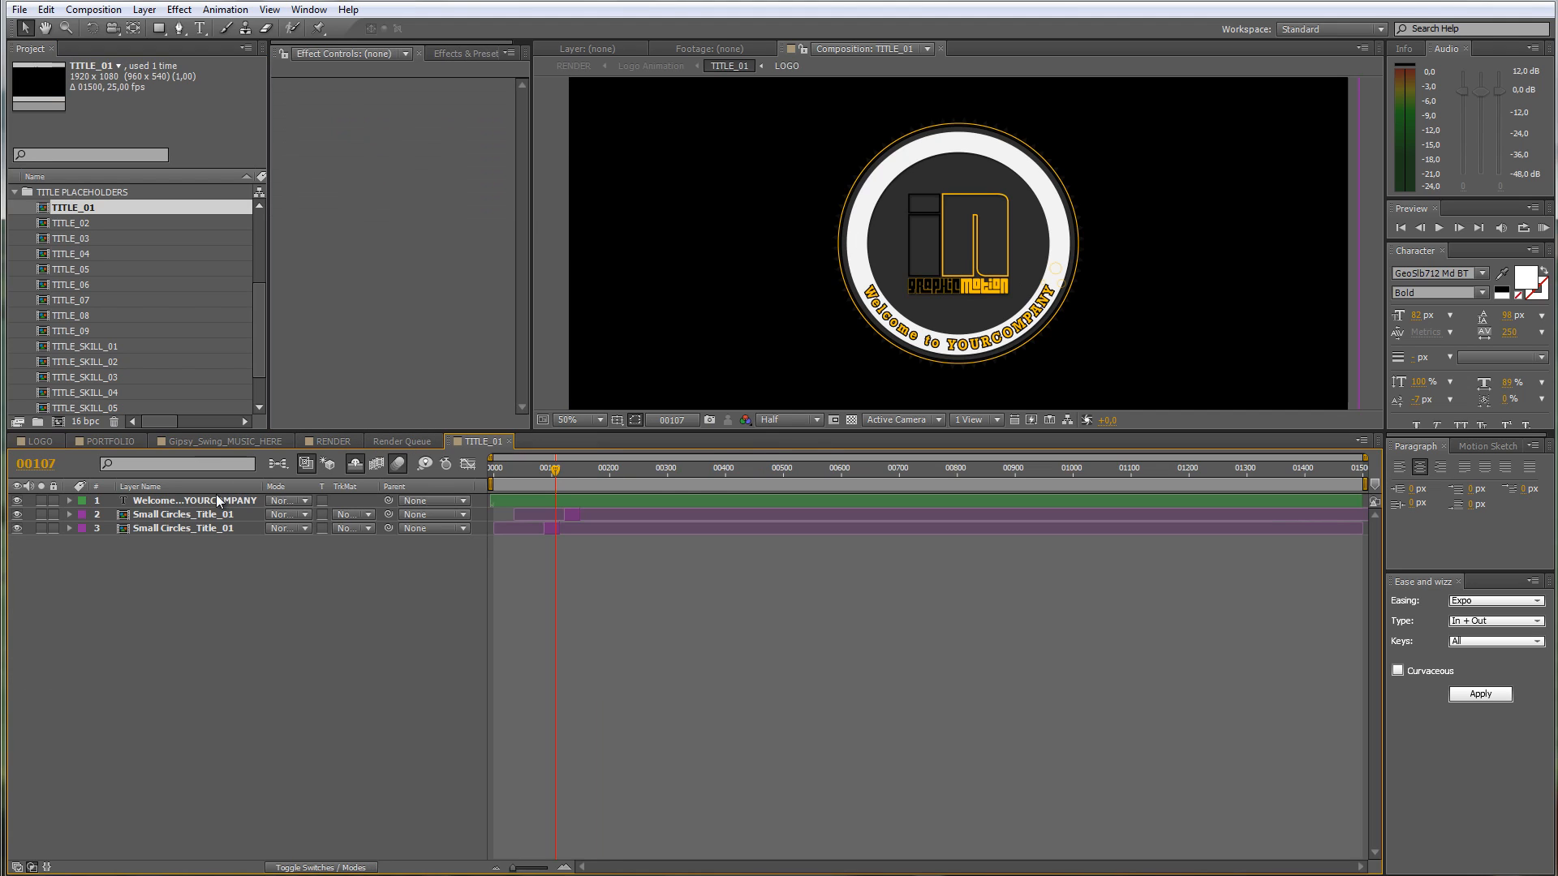
Step: Replace YOURCOMPANY with GRAPHICINMOTION in the curved welcome text of TITLE_01, keeping "Welcome to"
left_click(174, 503)
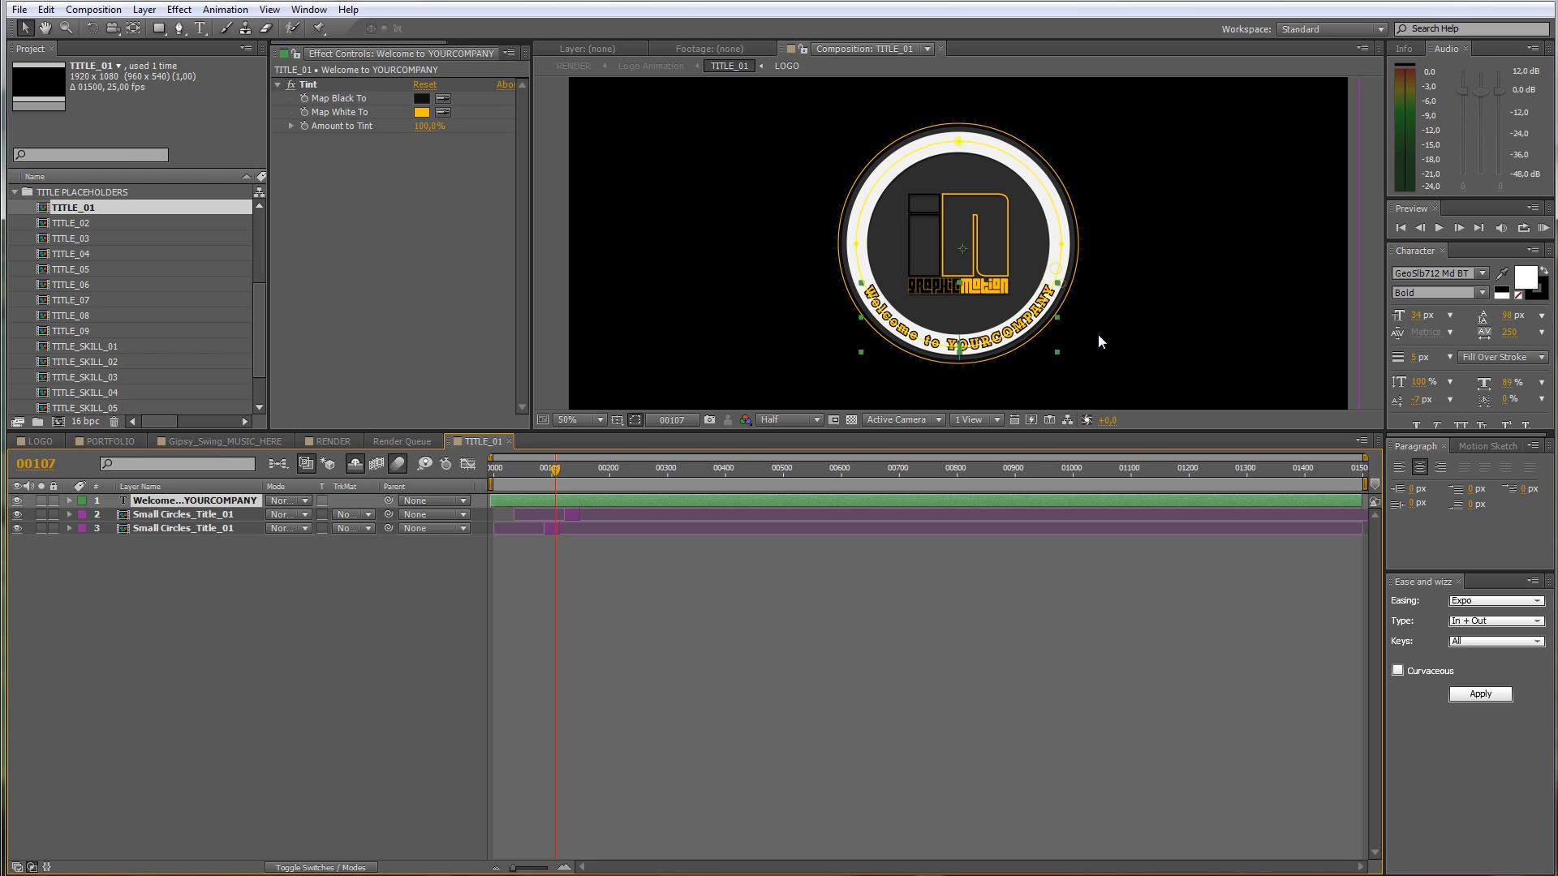
scroll(1099, 333, "up", 2)
key("h")
left_click_drag(1088, 311, 1078, 187)
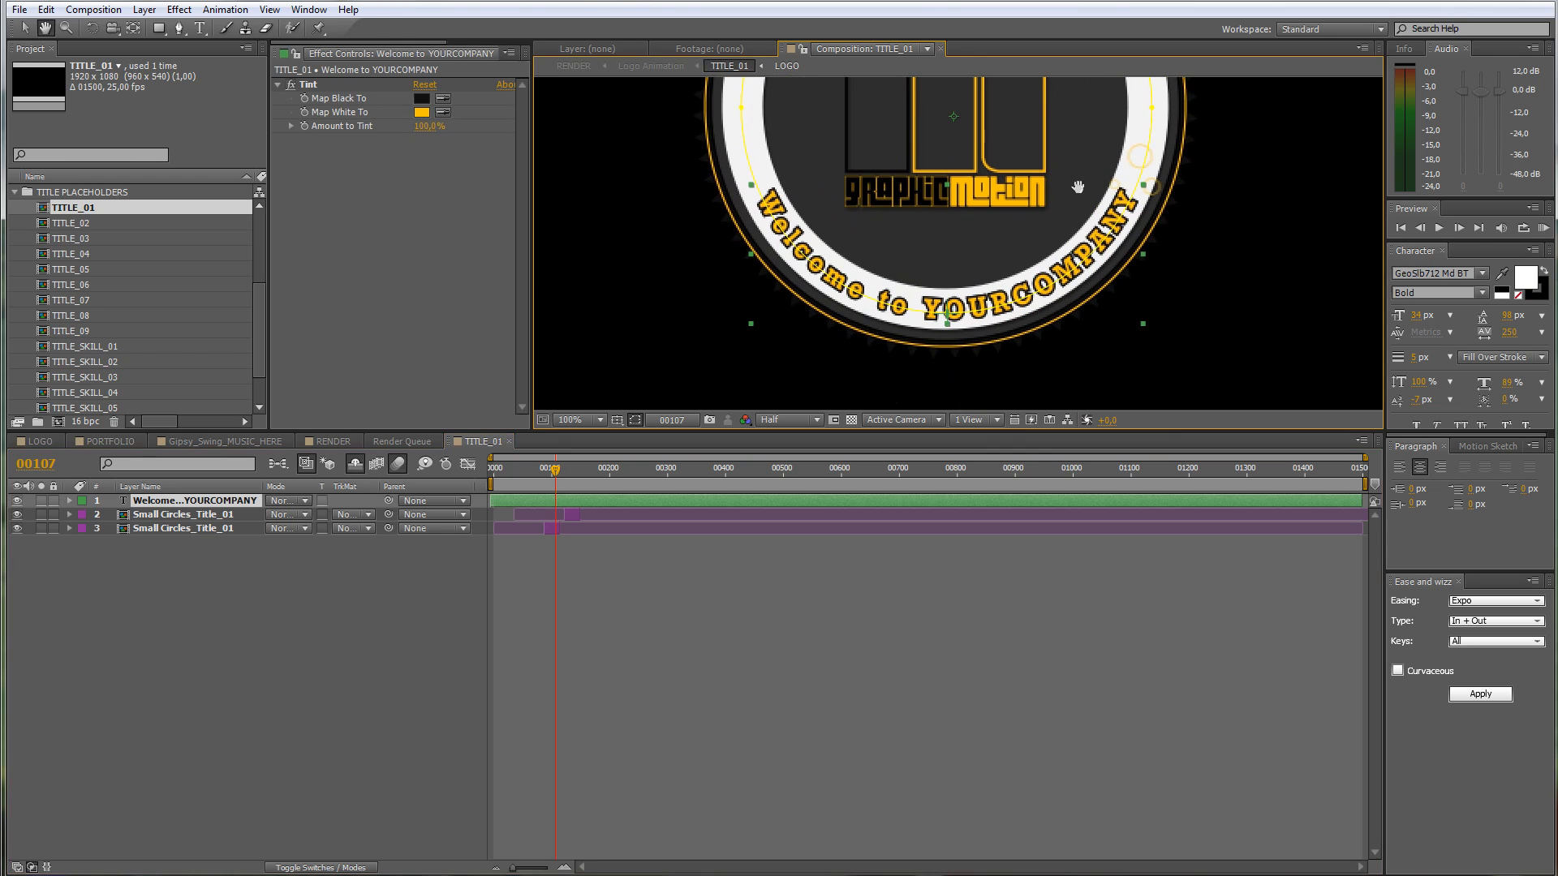
double_click(207, 503)
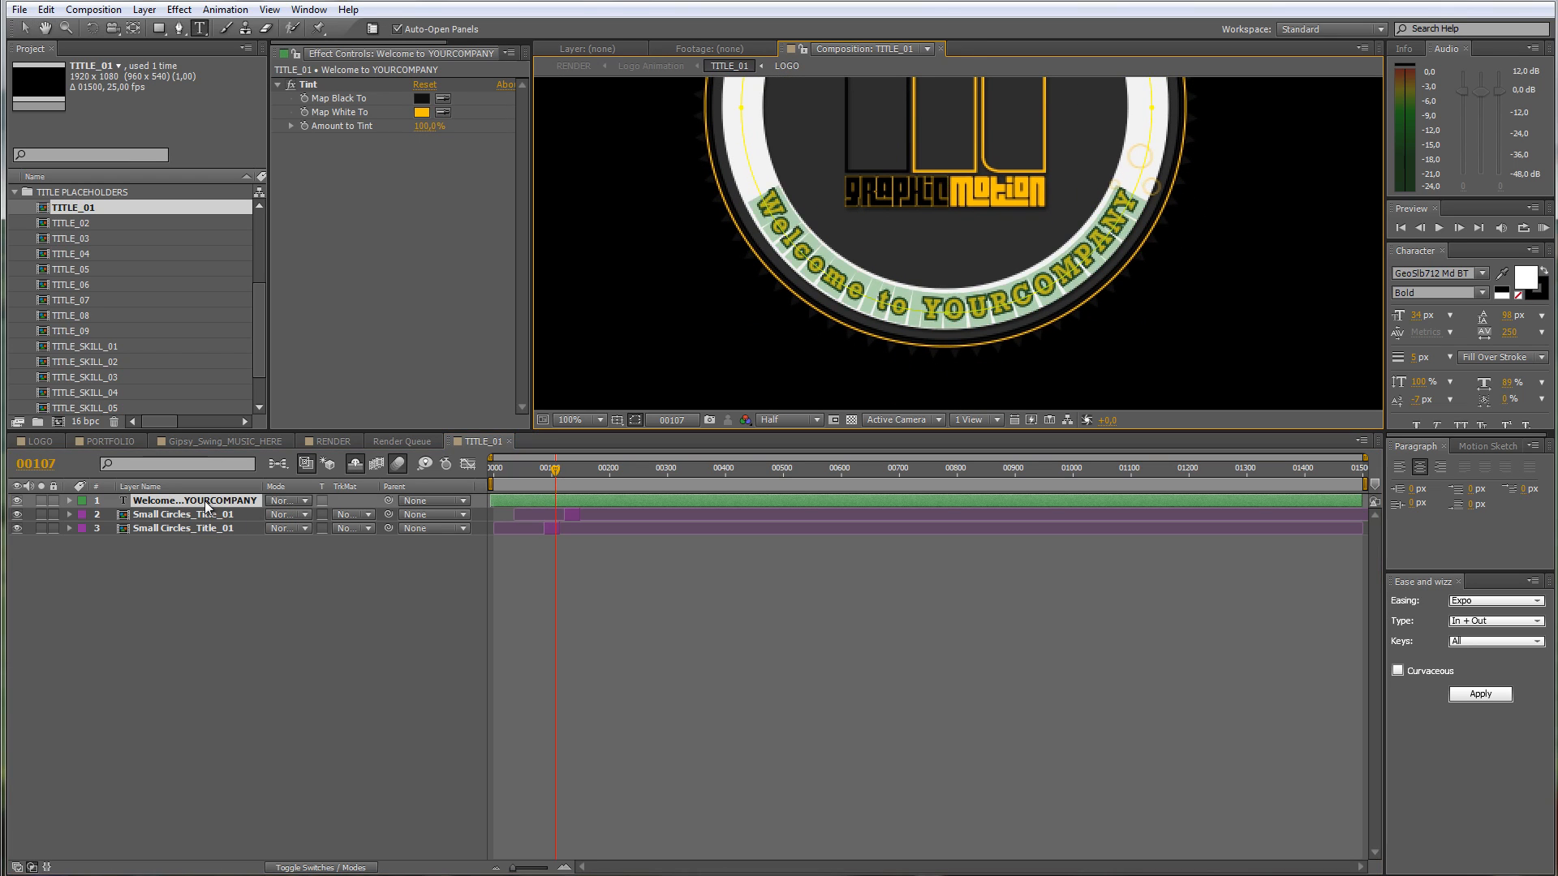
left_click(925, 306)
left_click_drag(925, 306, 1194, 230)
type("GR")
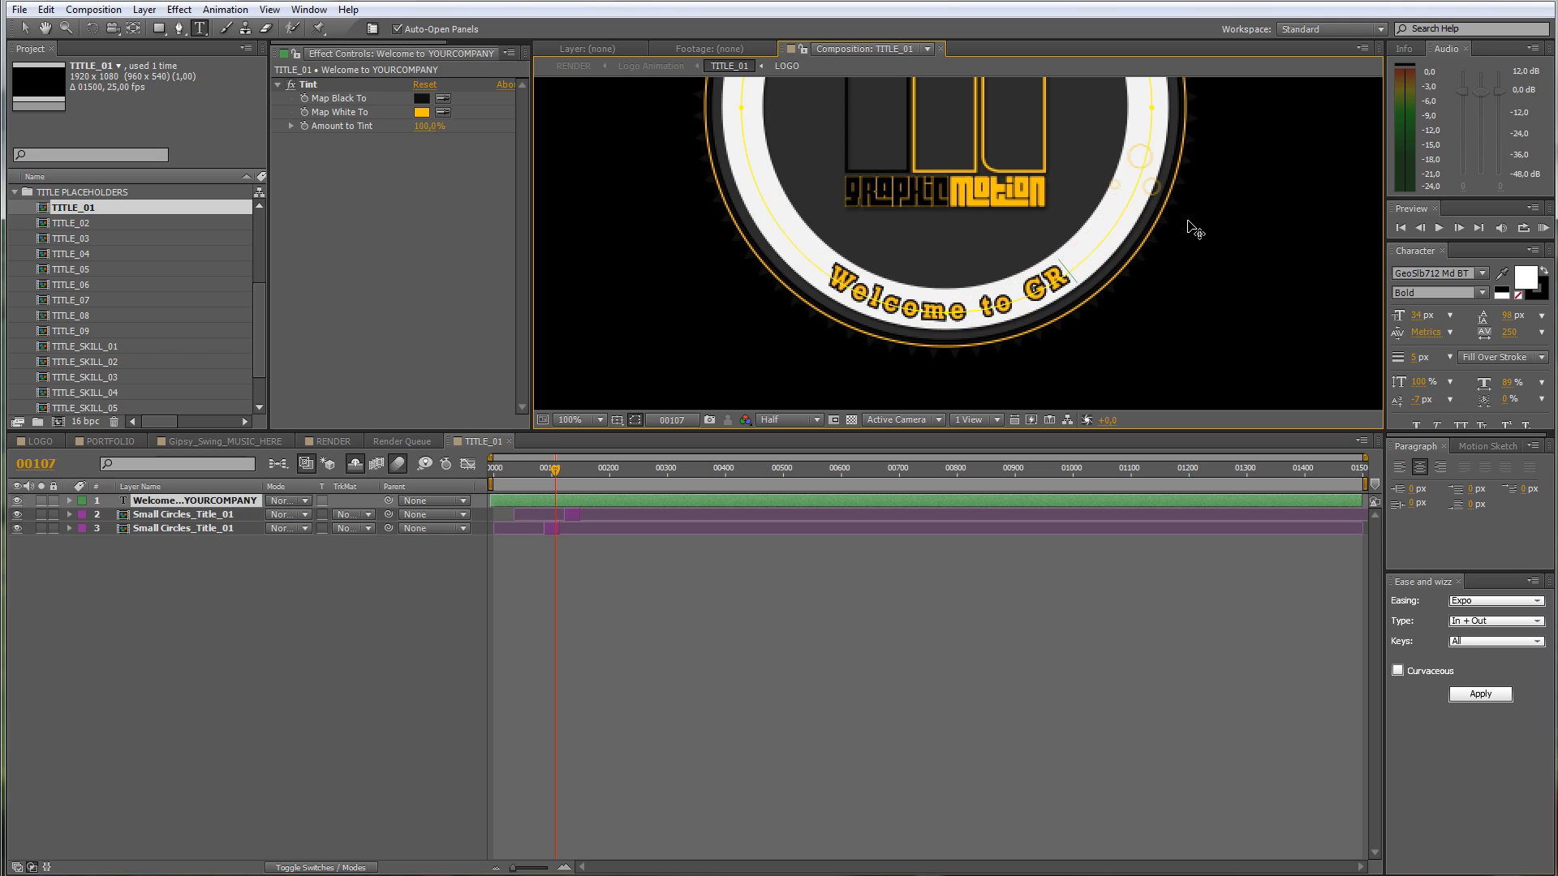
type("APHICINMOTION")
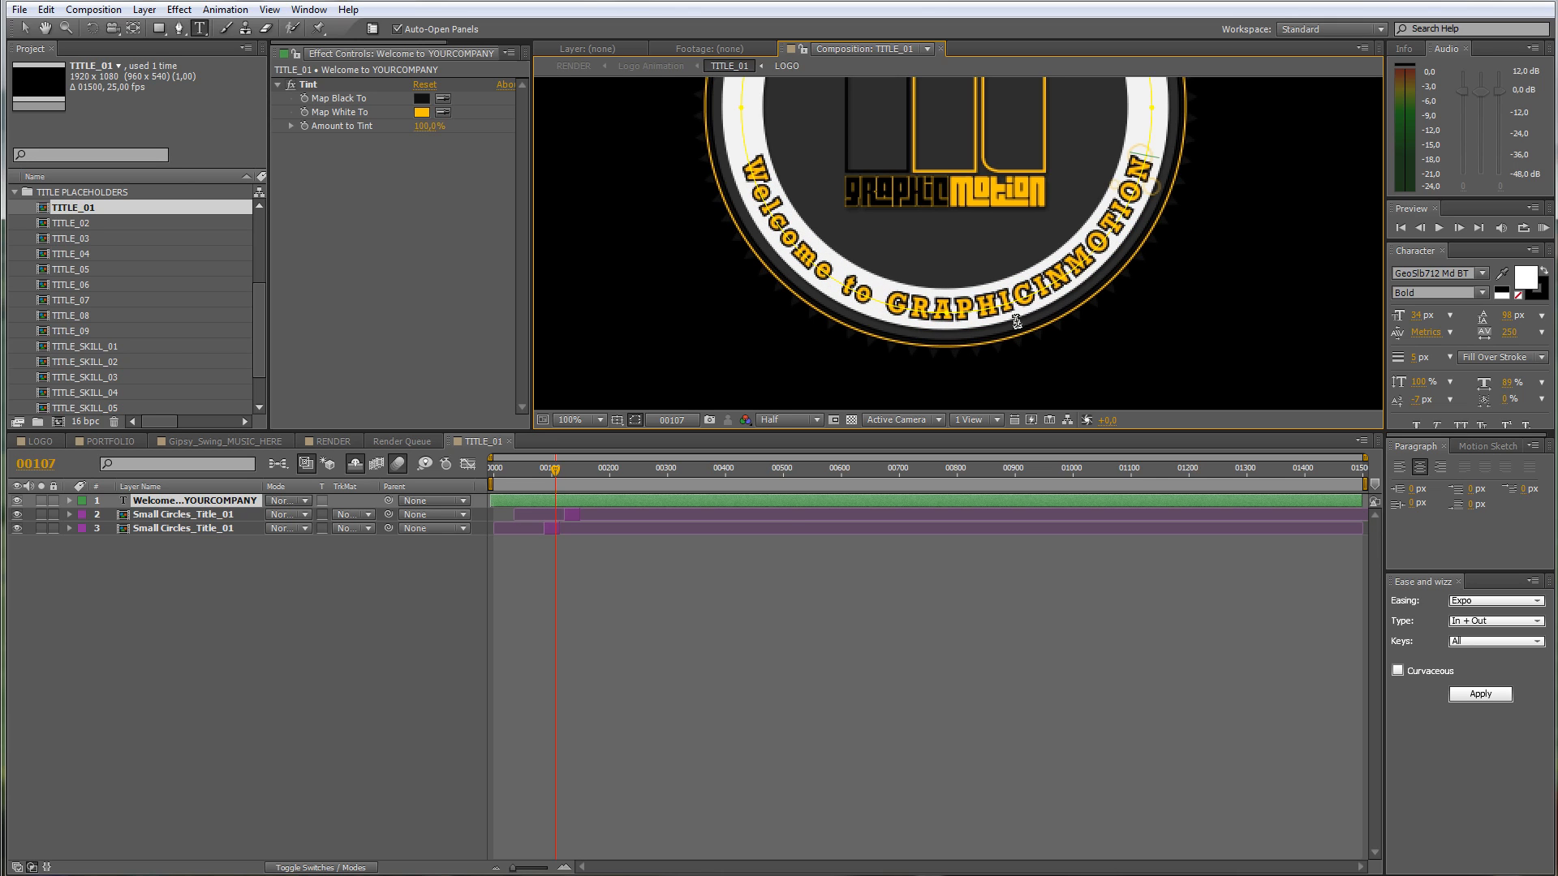
left_click(672, 584)
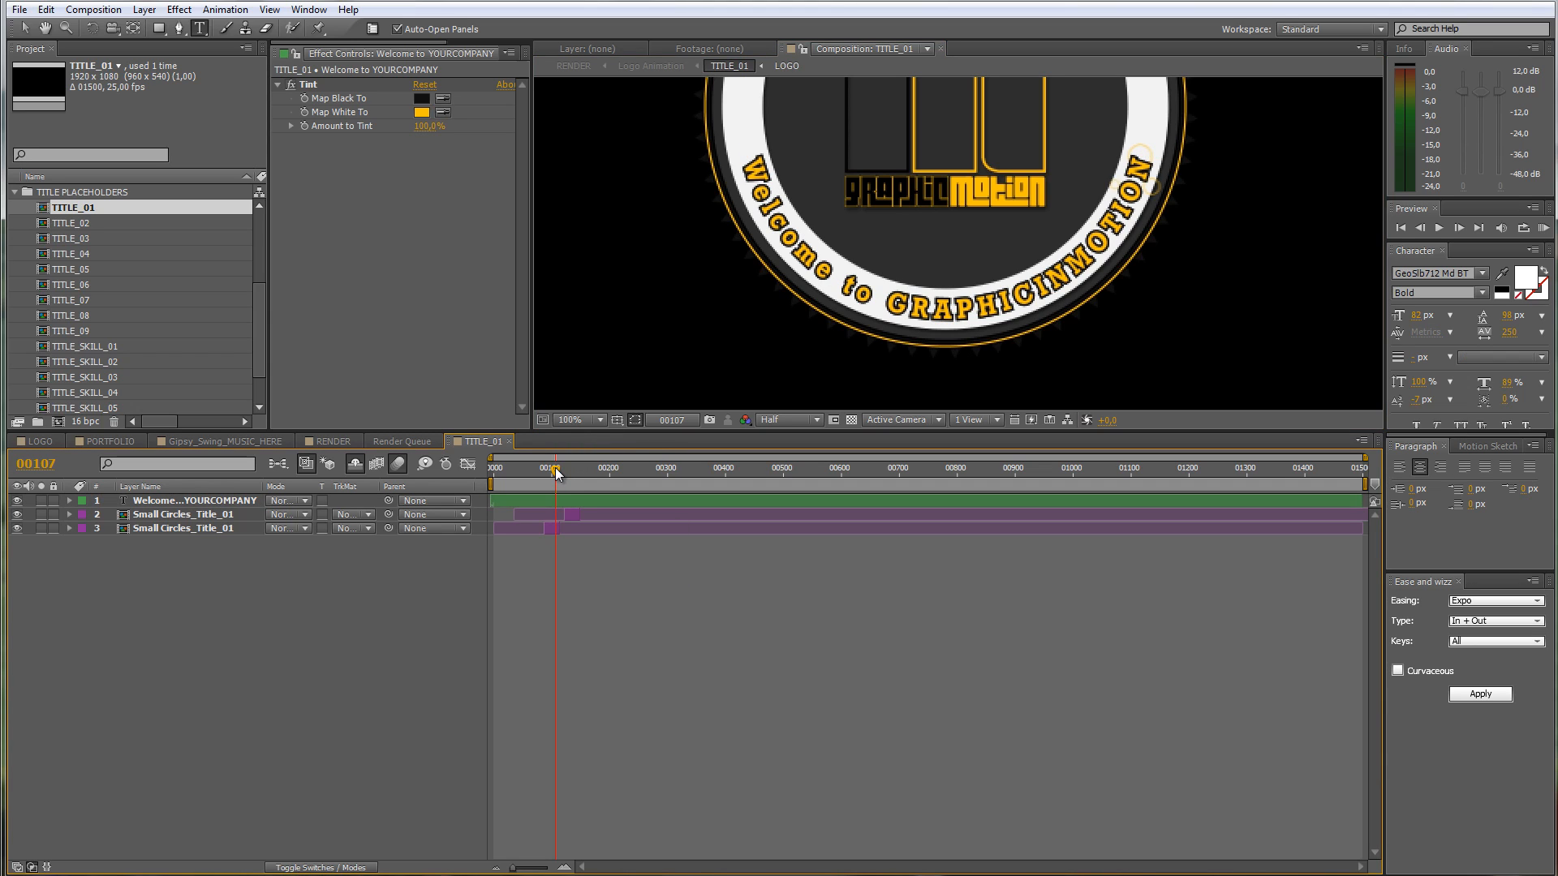
Step: At frame 132, move the small circles of layer 2 up, clear of the first letter of the curved welcome text
left_click_drag(555, 473, 552, 473)
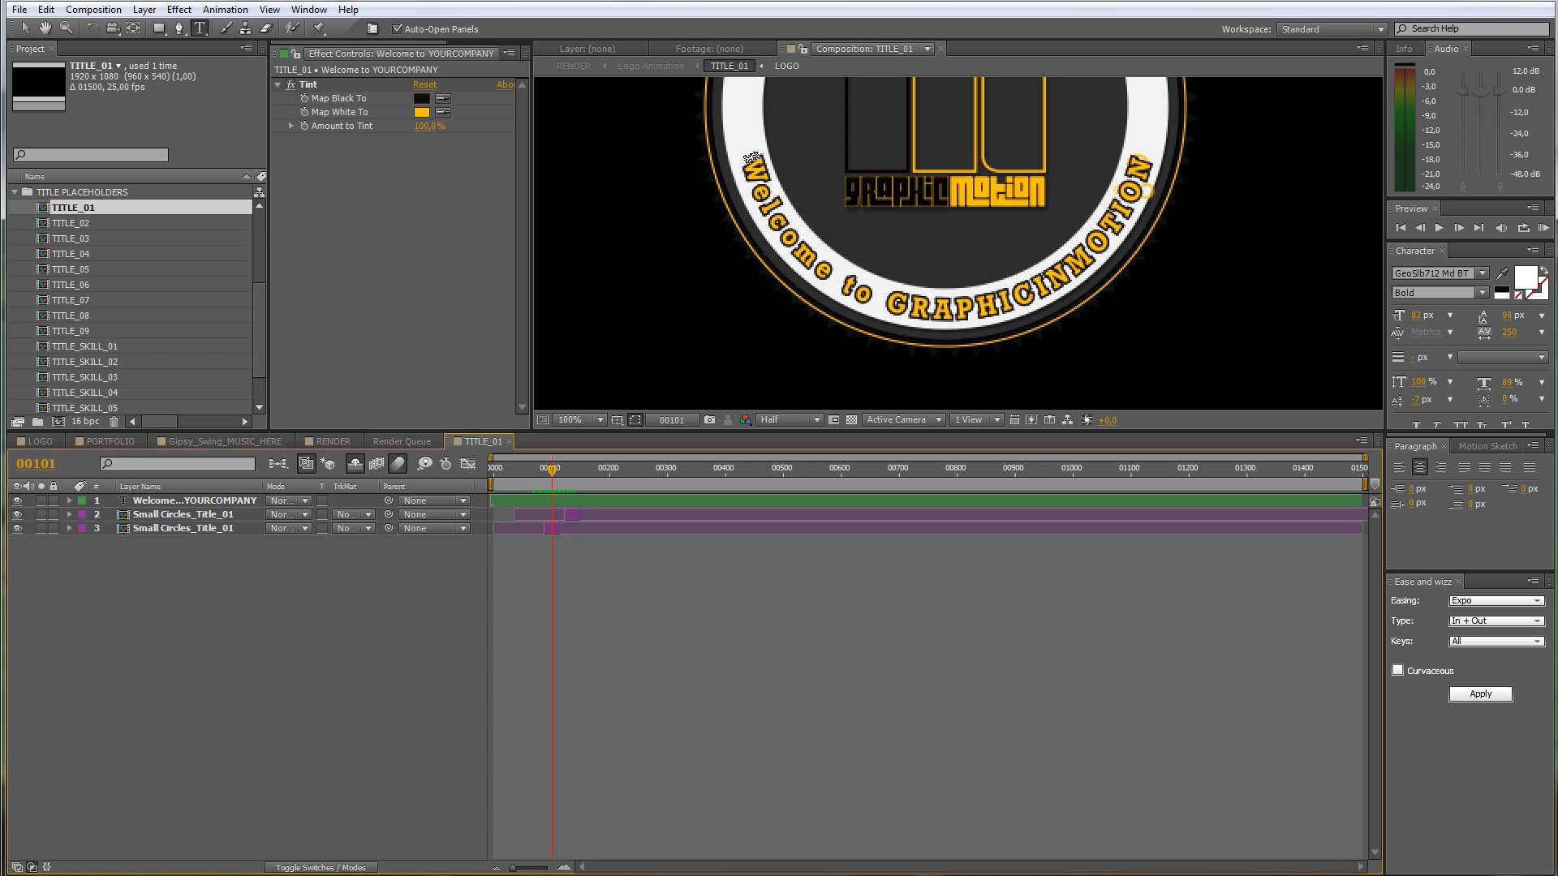
left_click(193, 514)
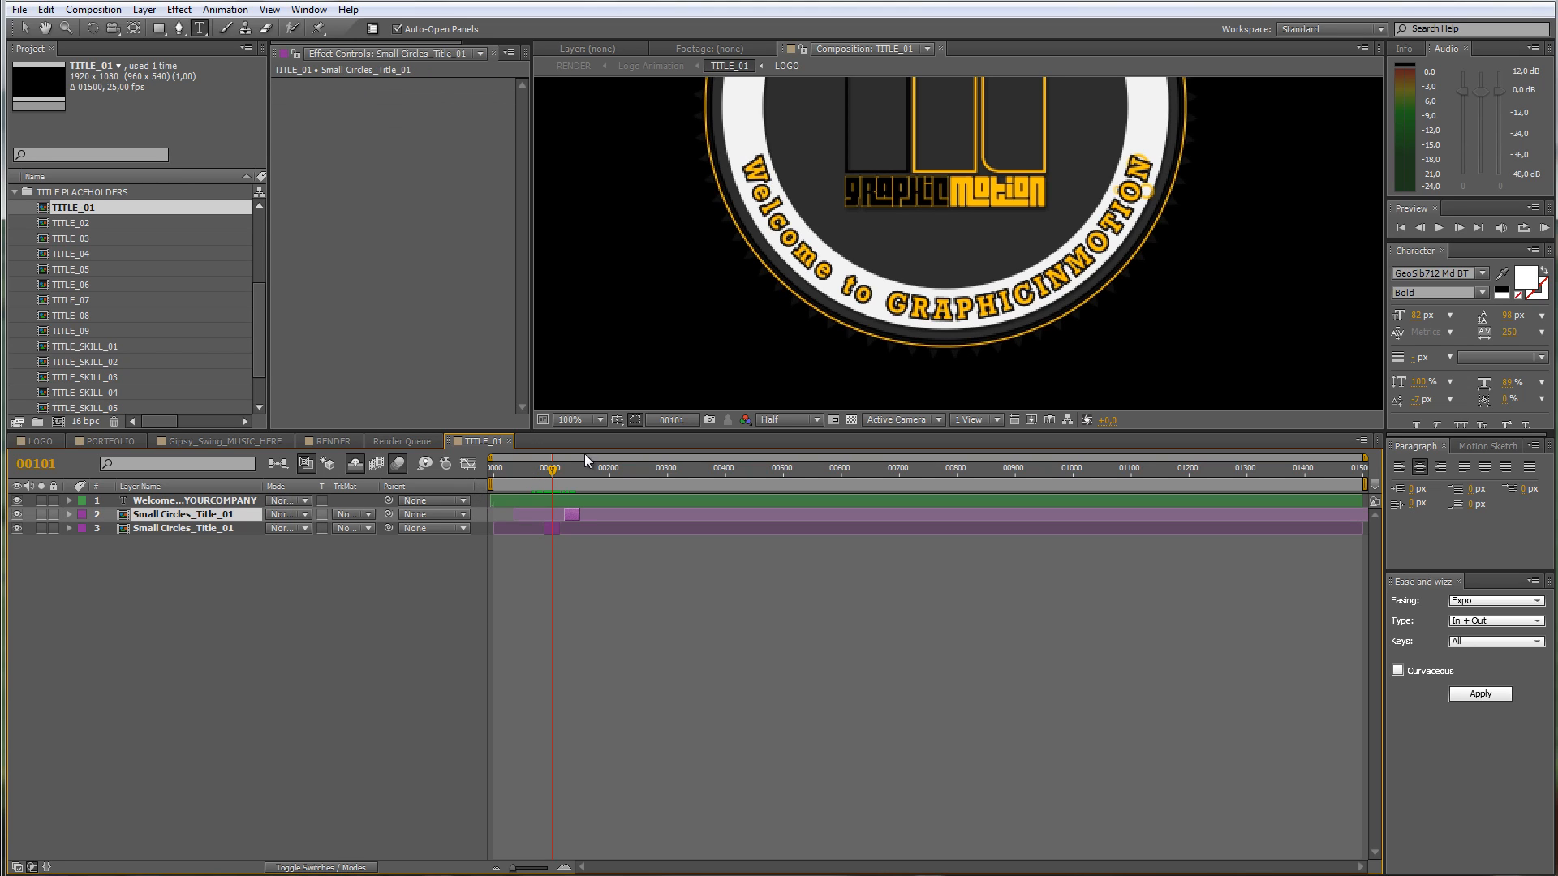
left_click_drag(553, 469, 569, 475)
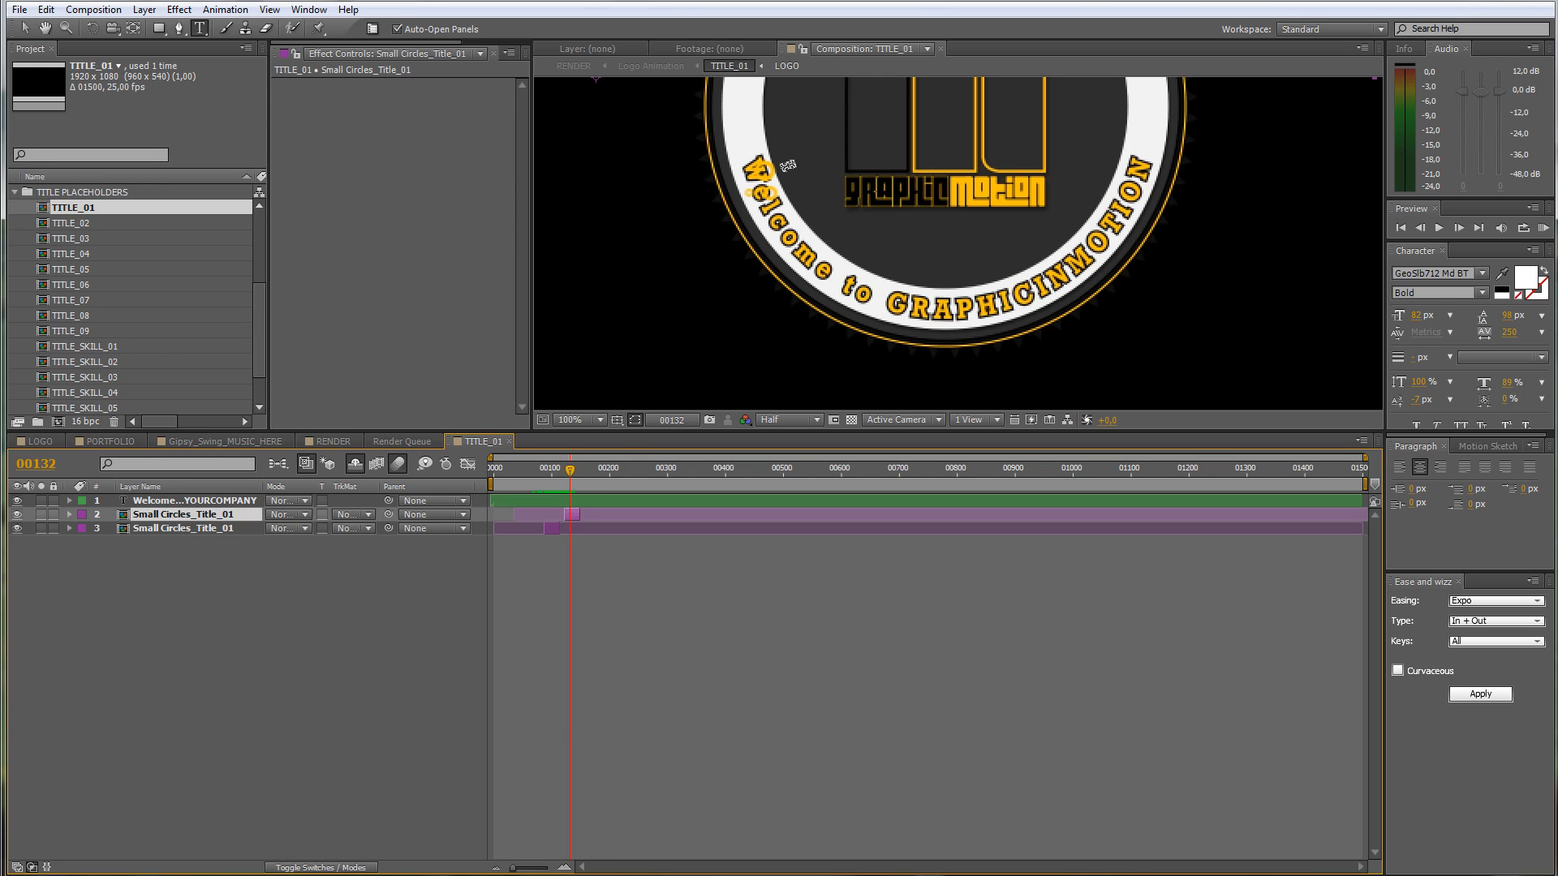
left_click(22, 31)
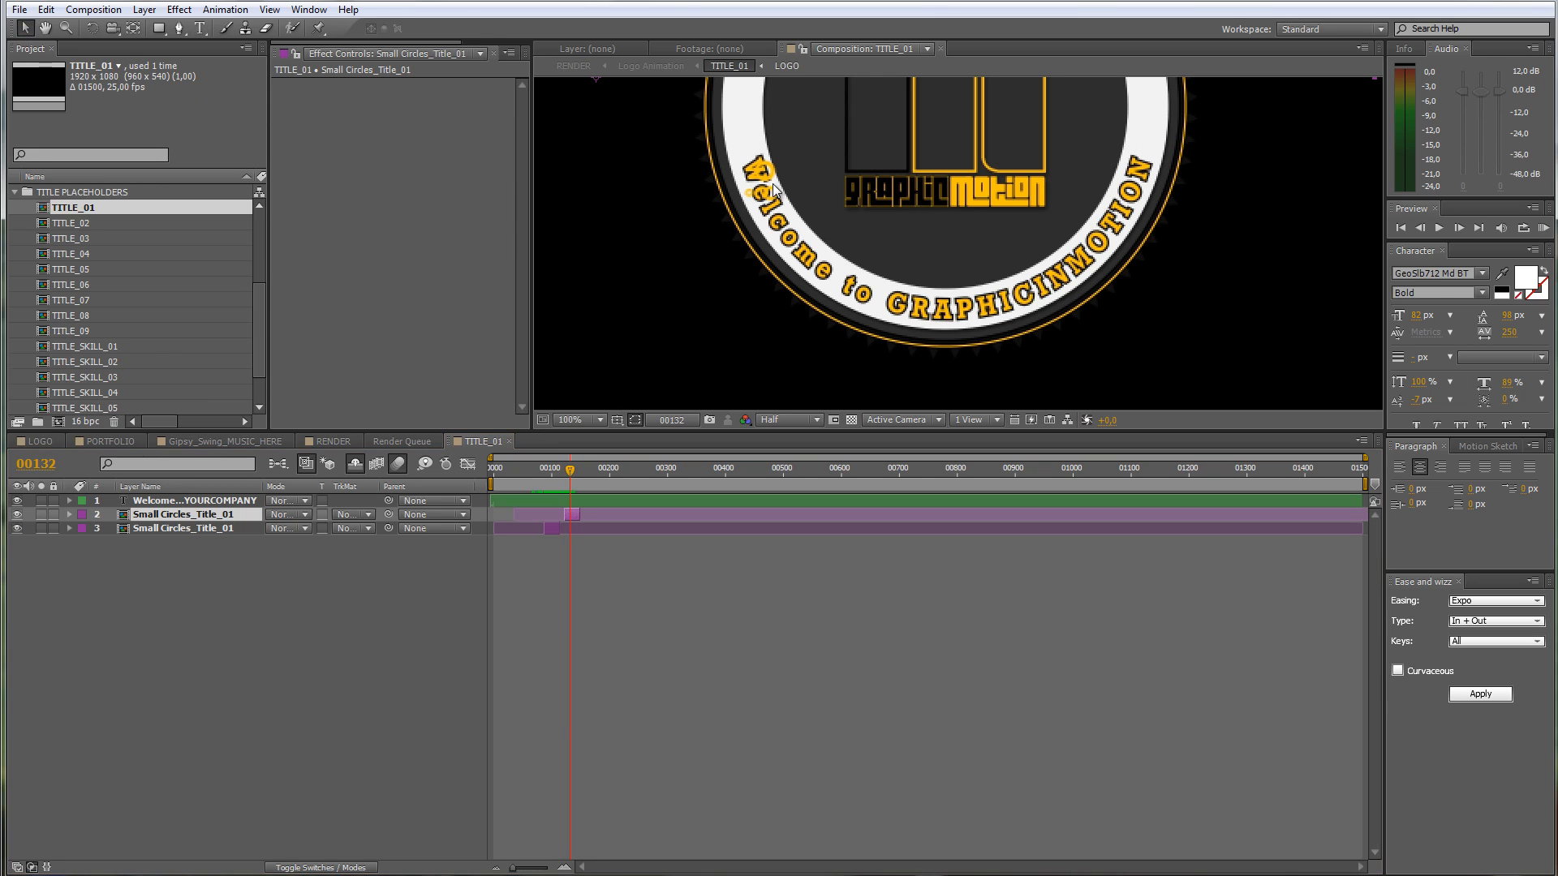
left_click_drag(772, 178, 757, 139)
left_click(601, 376)
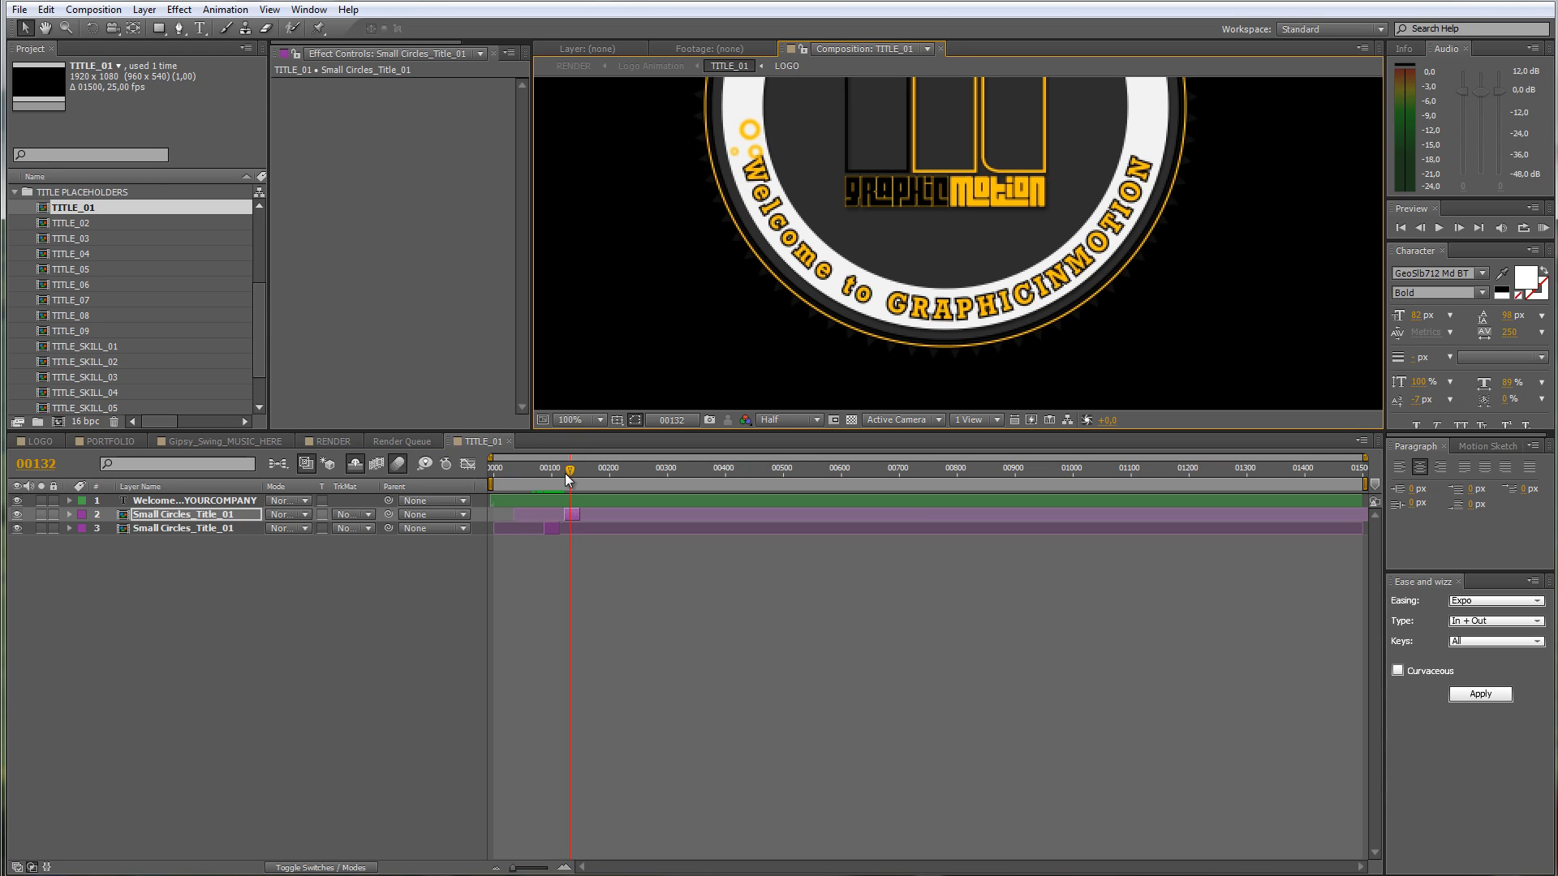
Step: At frame 101, move the small circles of layer 3 up, just past the last letter of GRAPHICINMOTION
left_click_drag(565, 474, 548, 474)
left_click(150, 528)
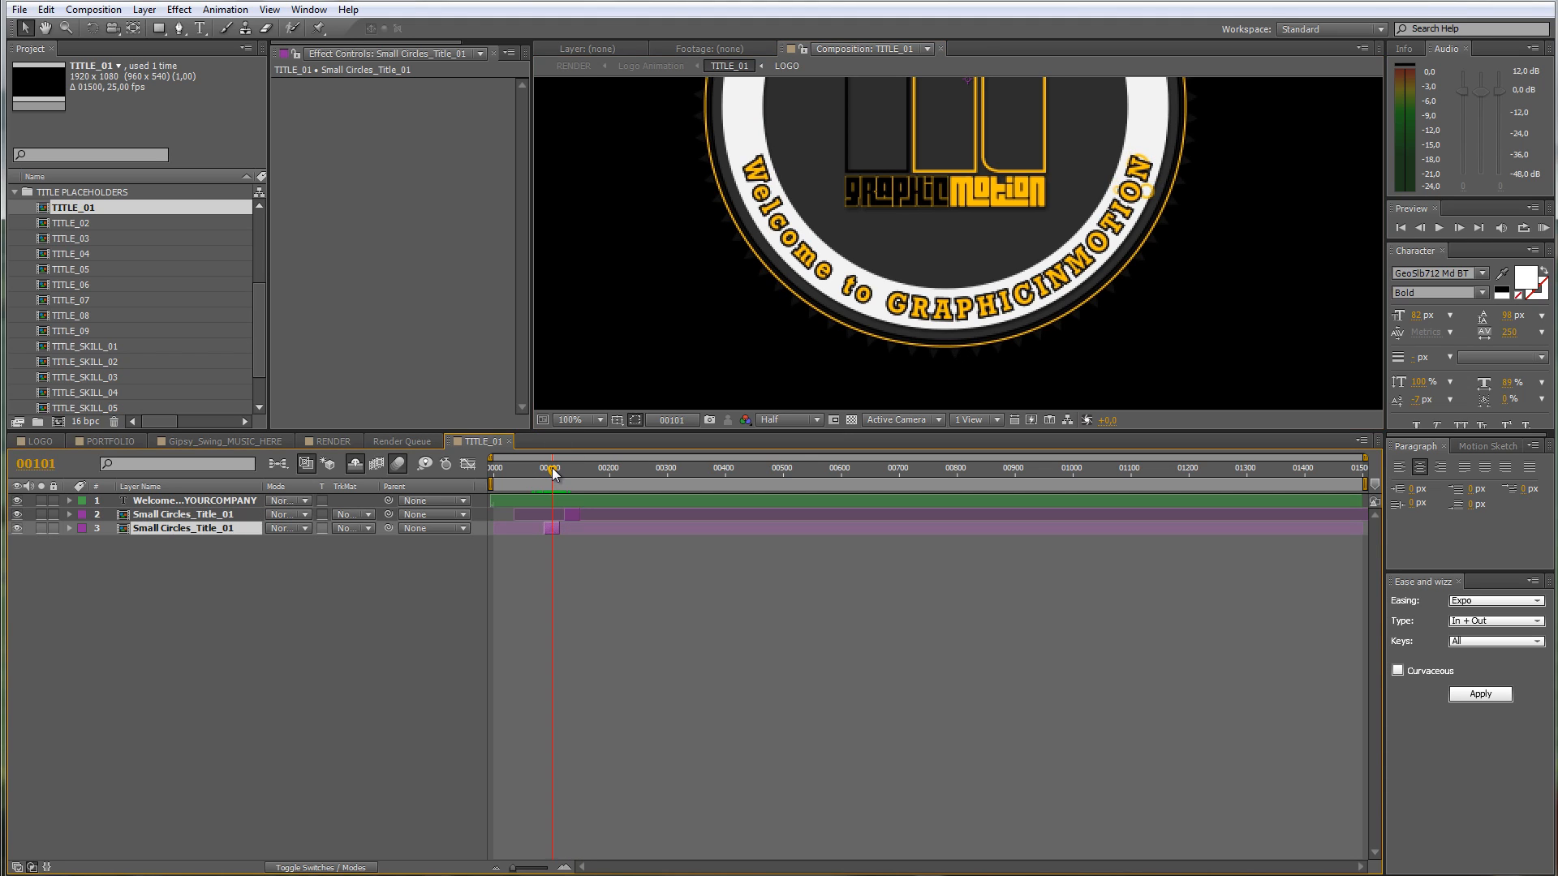
left_click_drag(1156, 197, 1162, 157)
Step: Return to the RENDER composition, go to the opening text scene at frame 214, and open the TITLE_02 composition
left_click(338, 439)
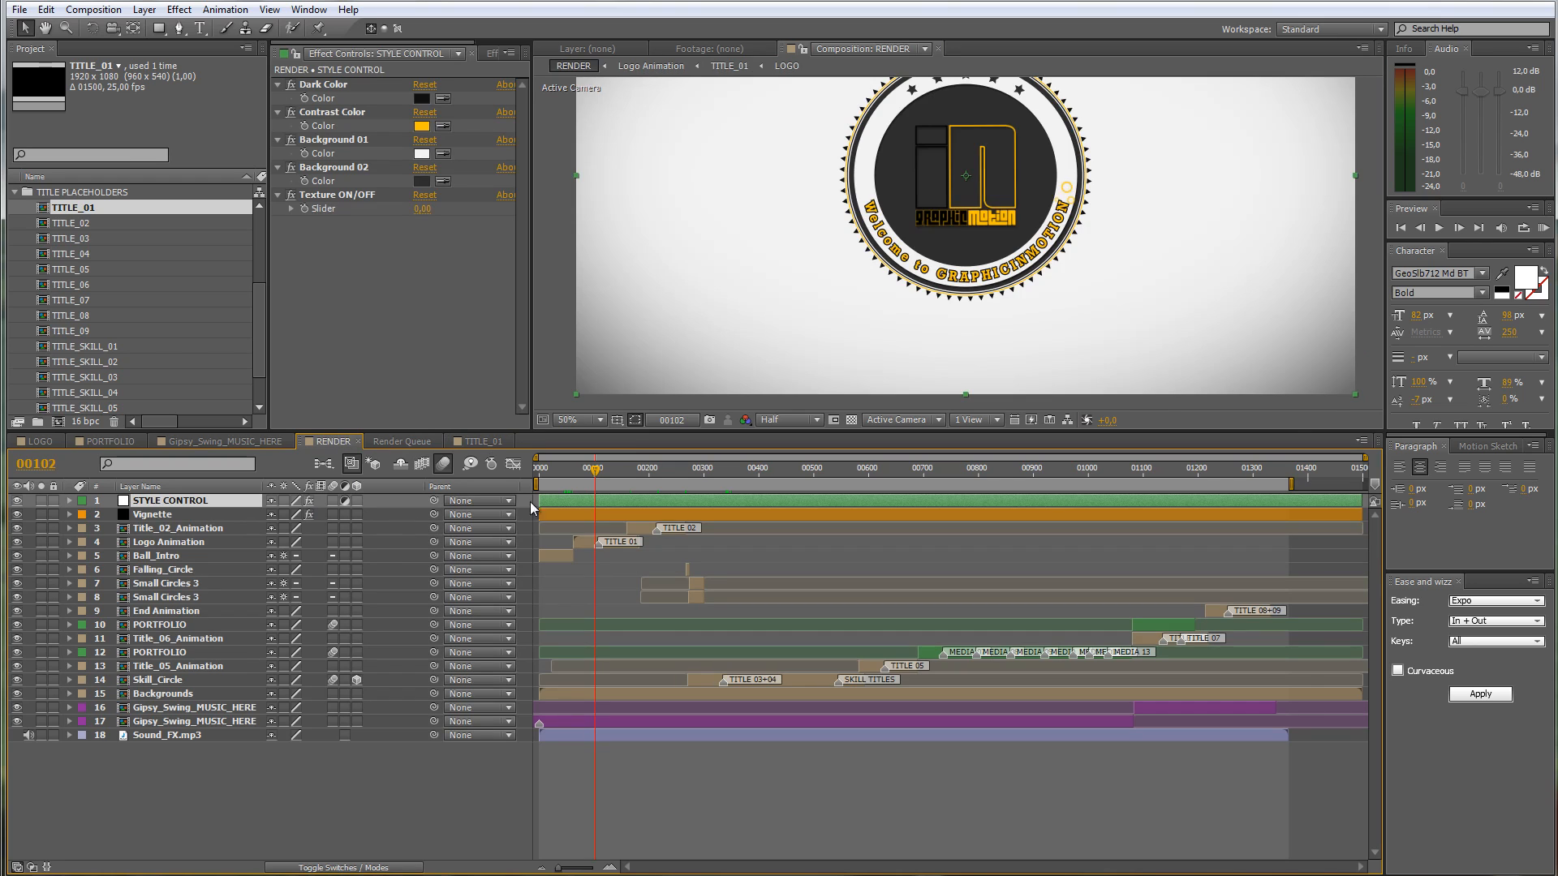
left_click_drag(595, 469, 658, 471)
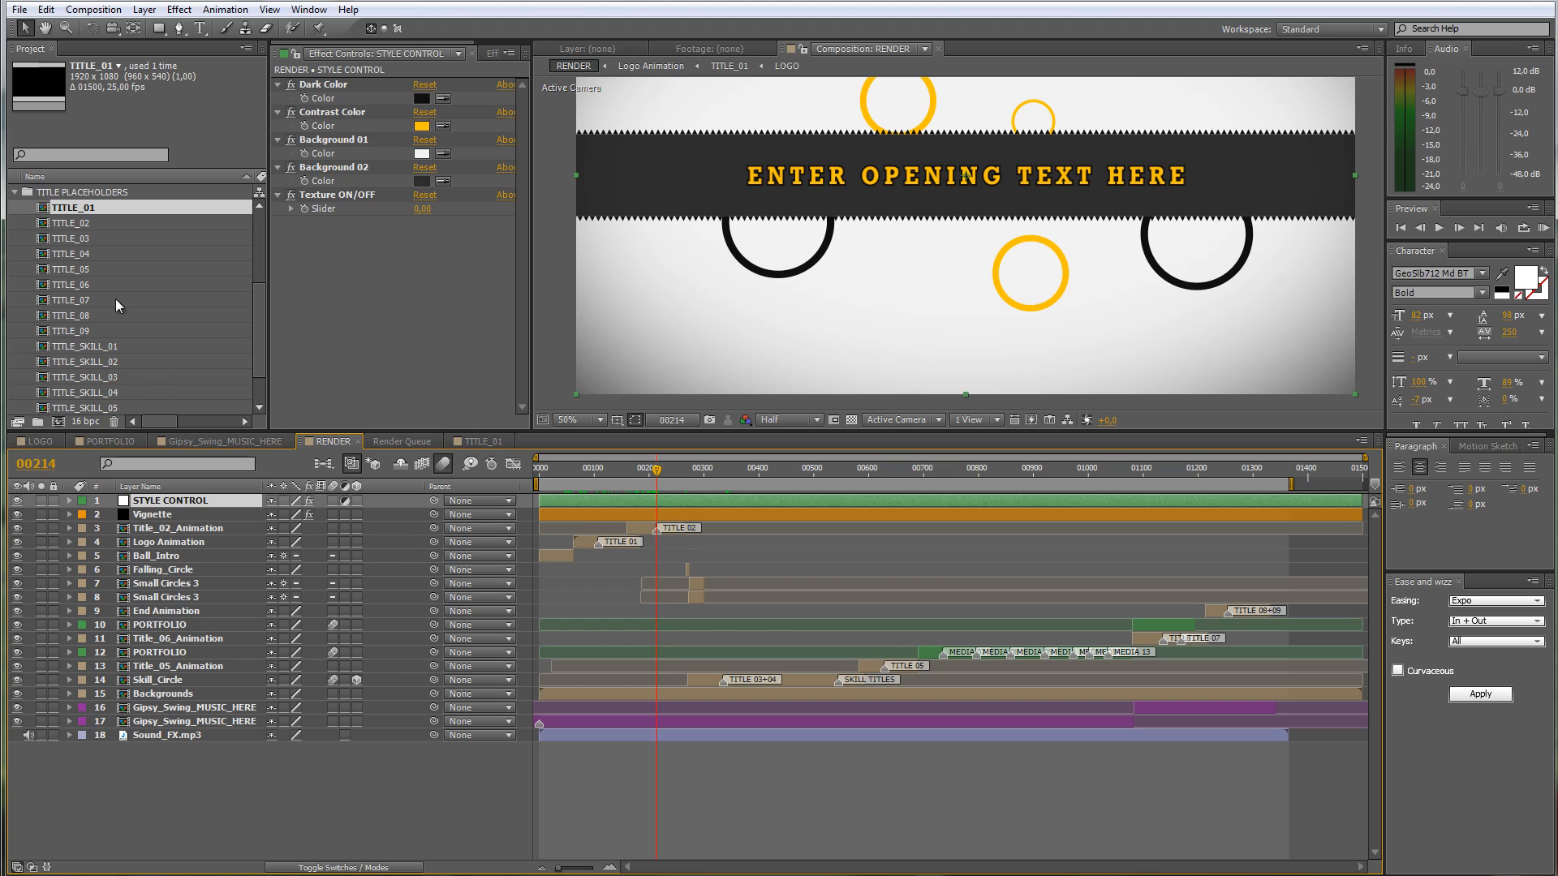
double_click(52, 226)
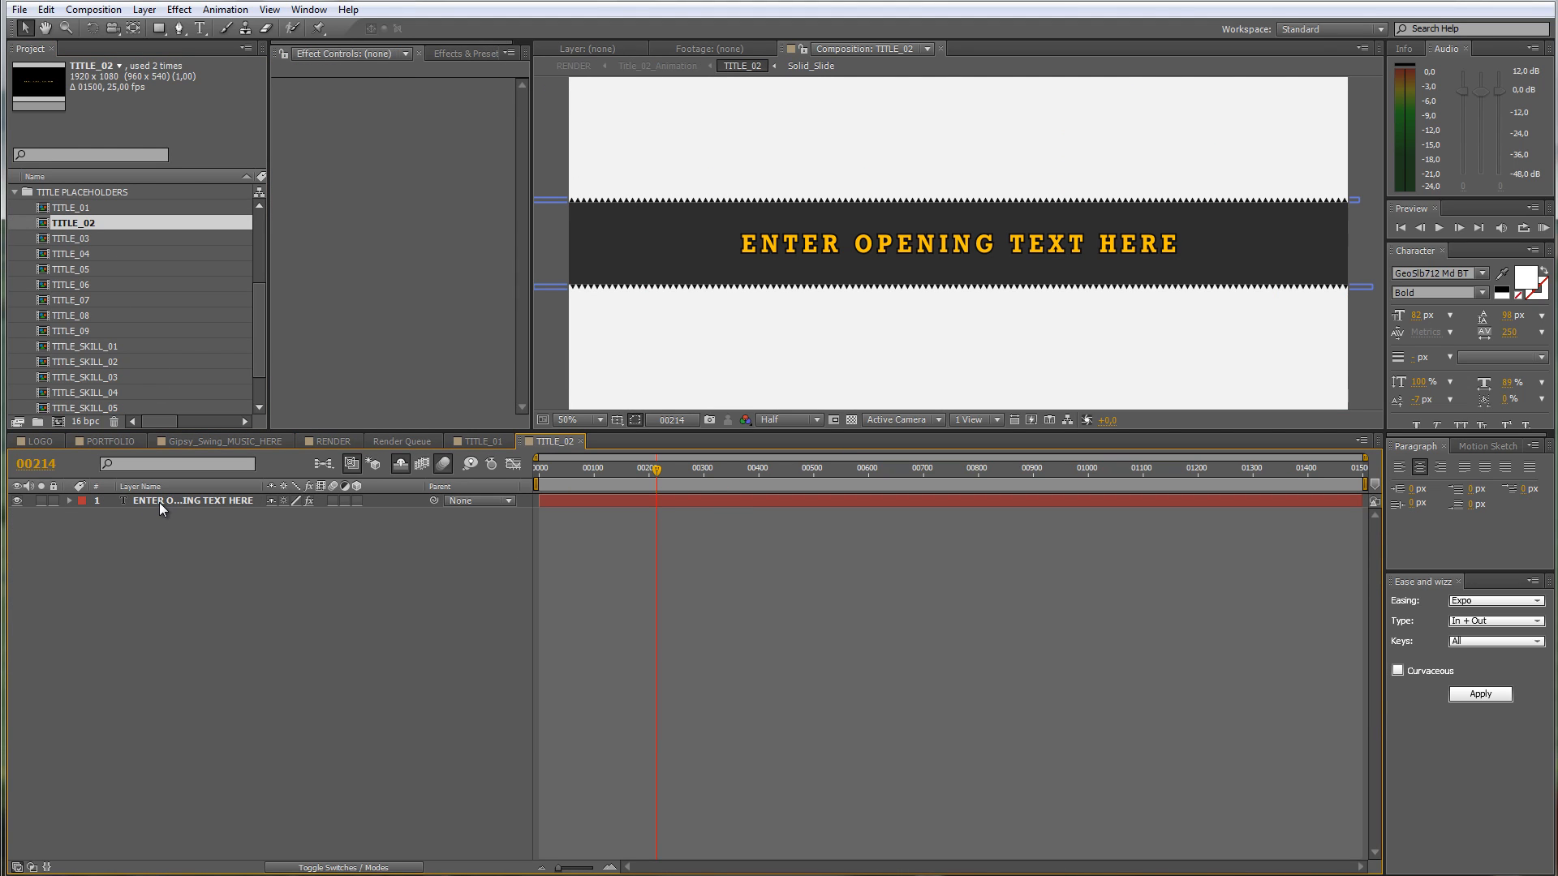
Step: Replace the placeholder text in TITLE_02 with "WE ARE A MOTION DESIGN COMPANY"
double_click(211, 498)
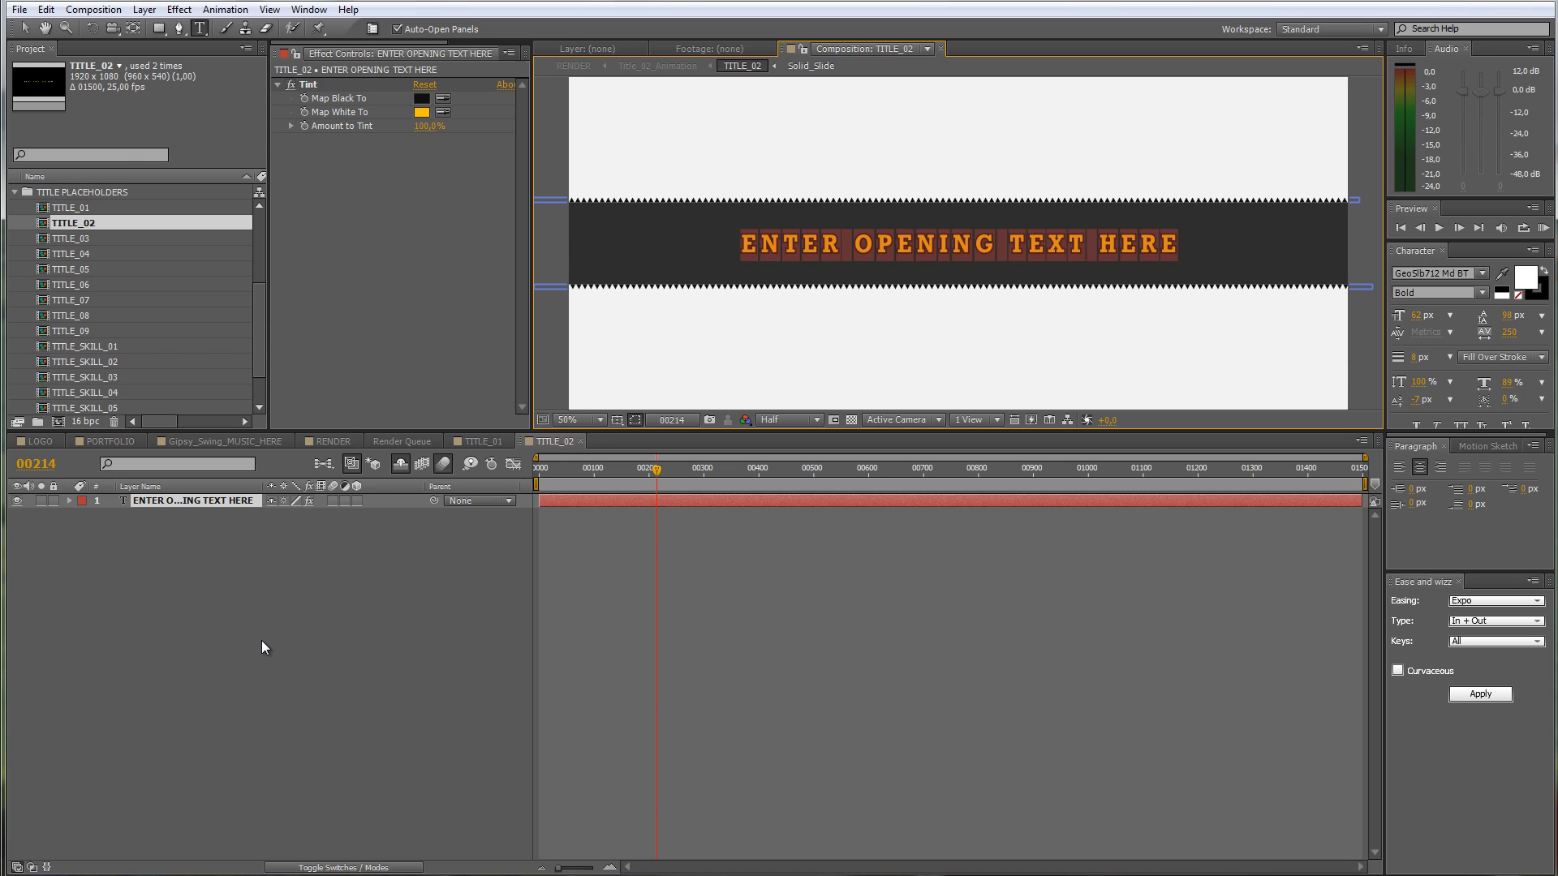
type("We")
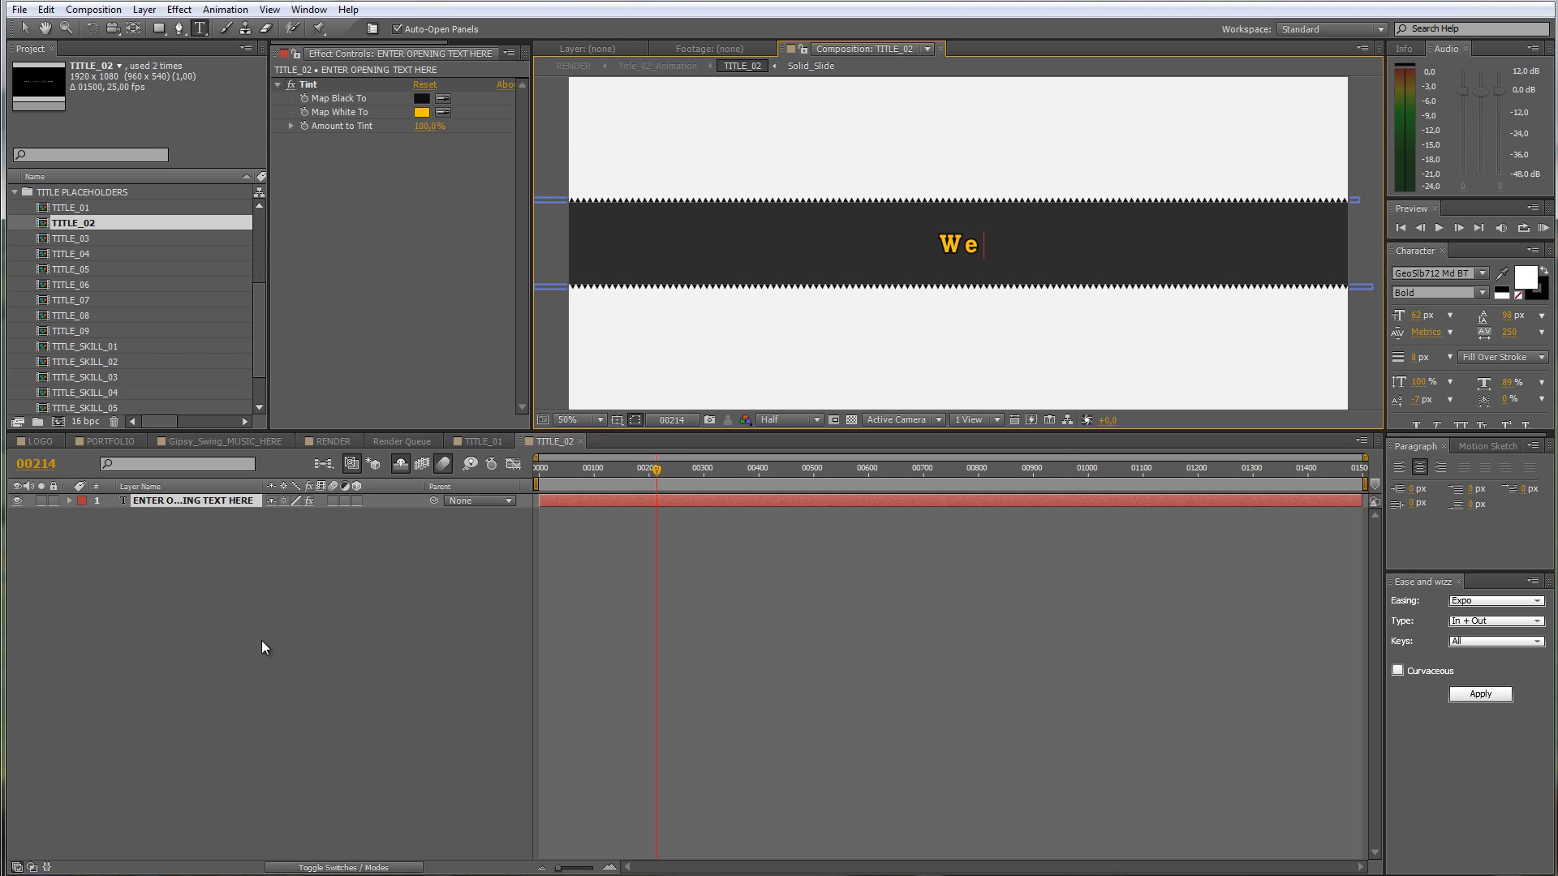
key("BackSpace")
type("E ARE A")
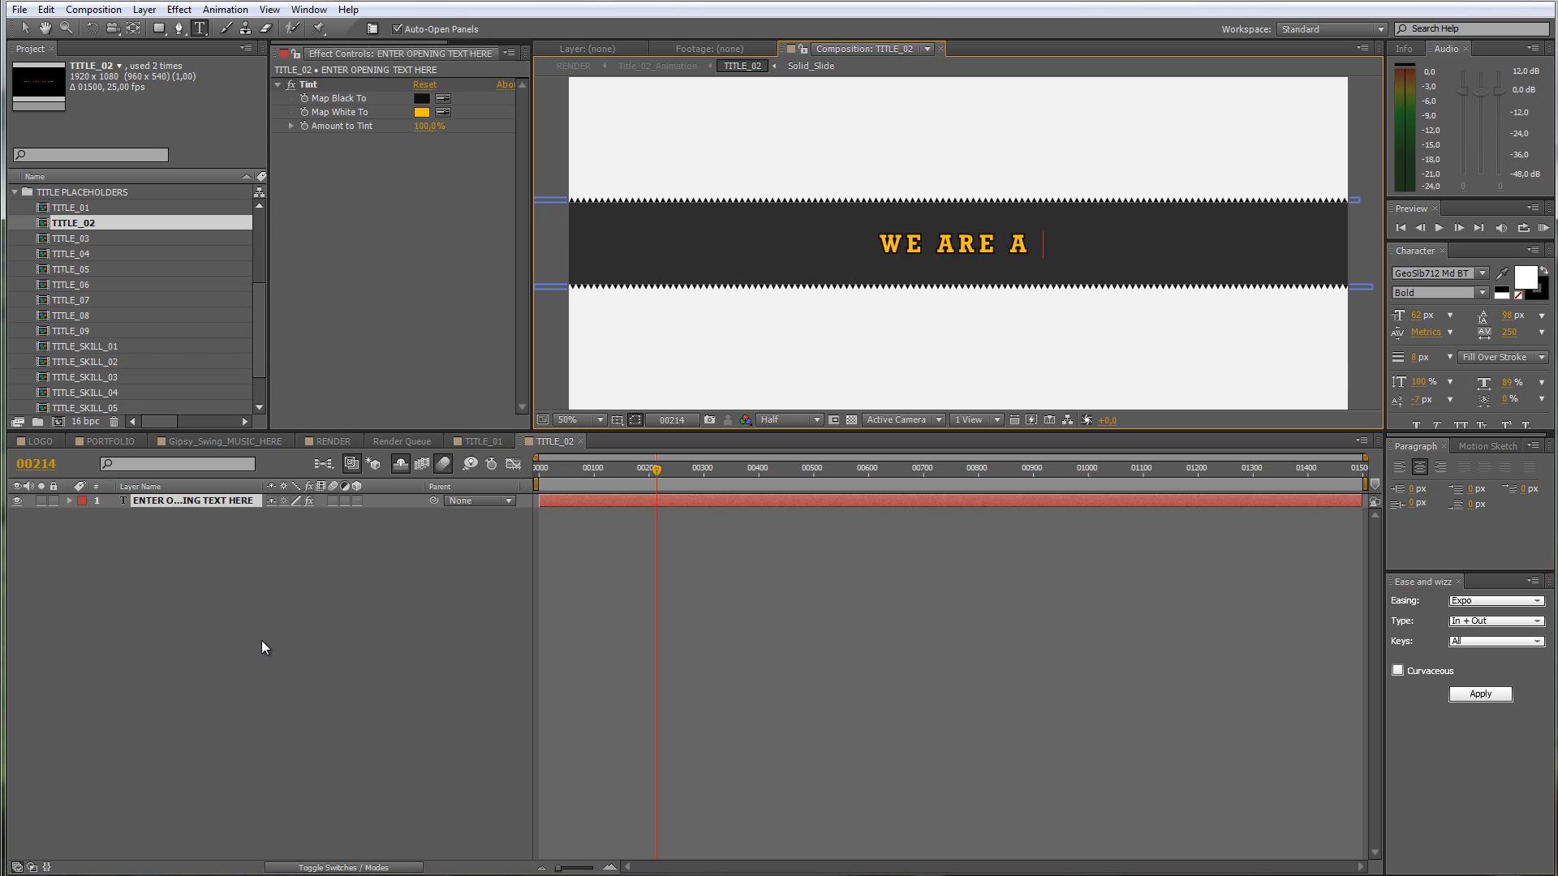
type(" MOTION")
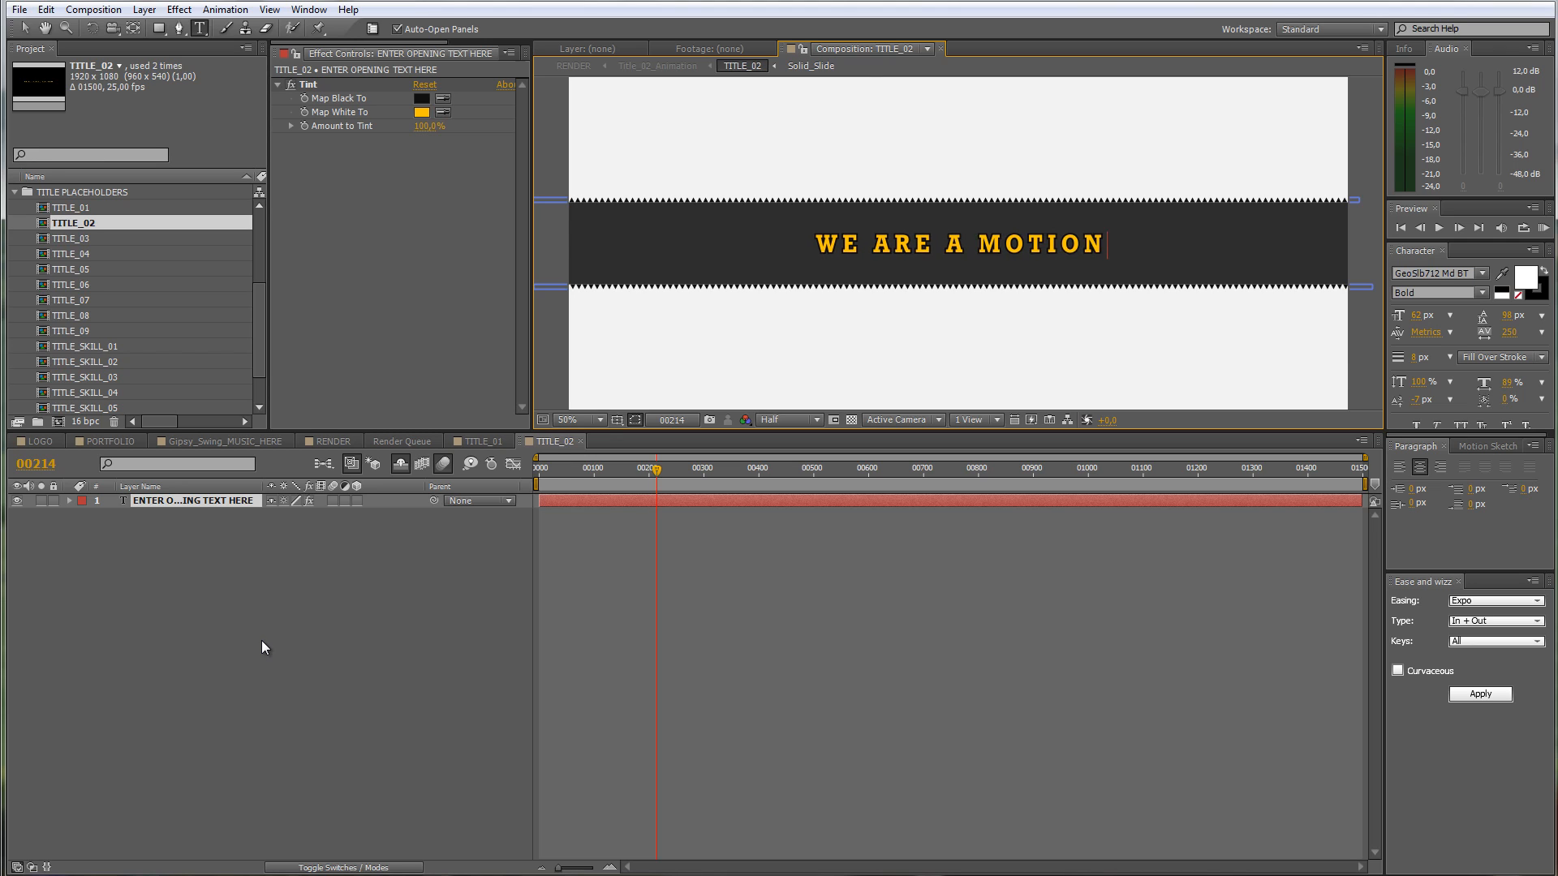
type(" DESIGN C")
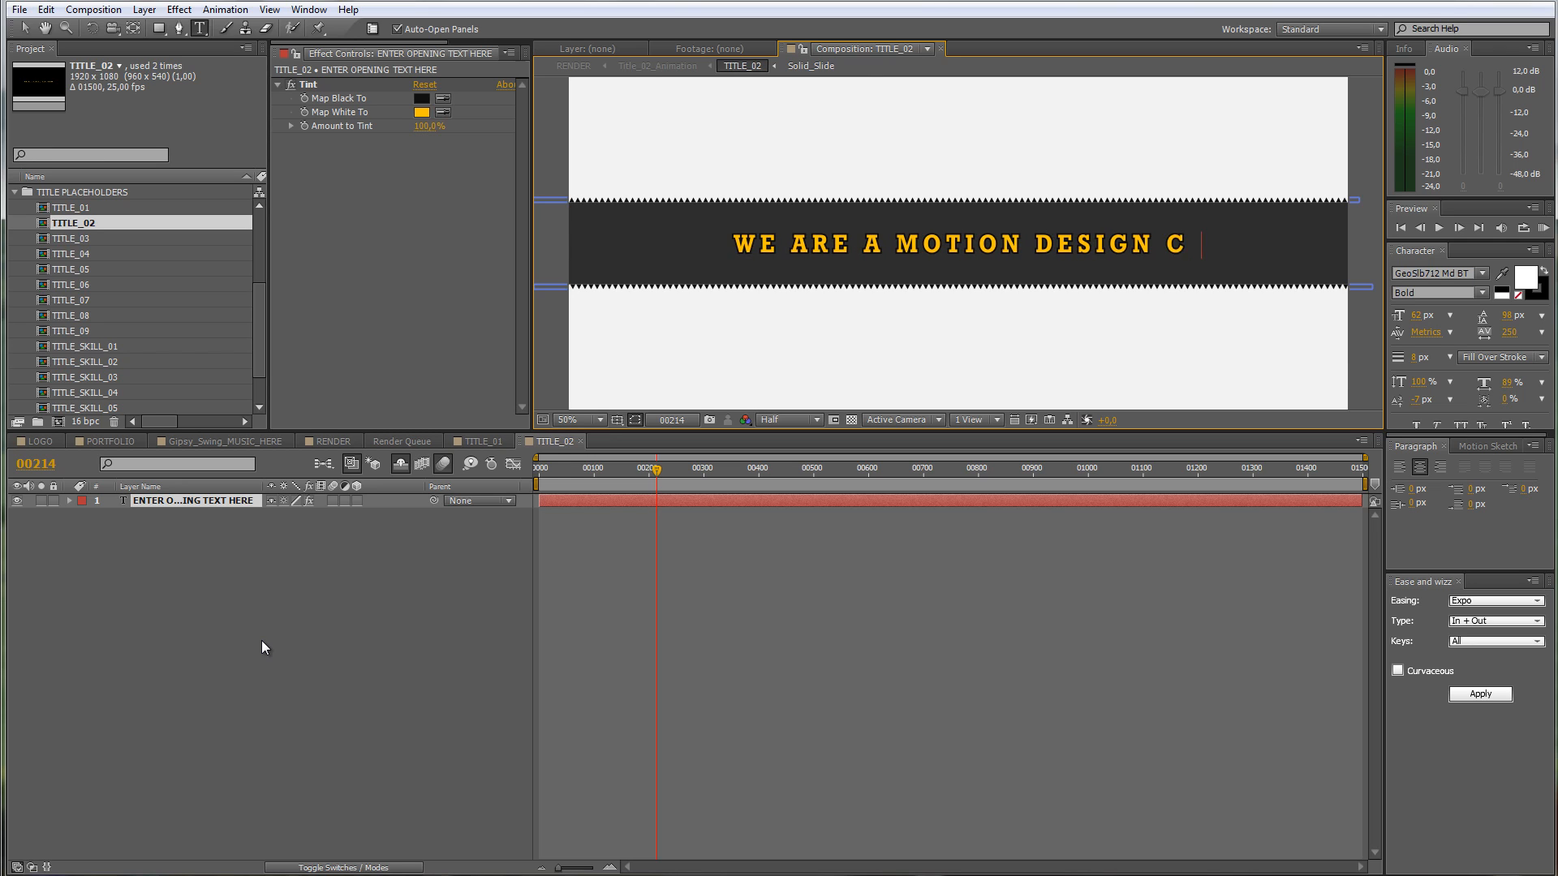
type("OMPANY")
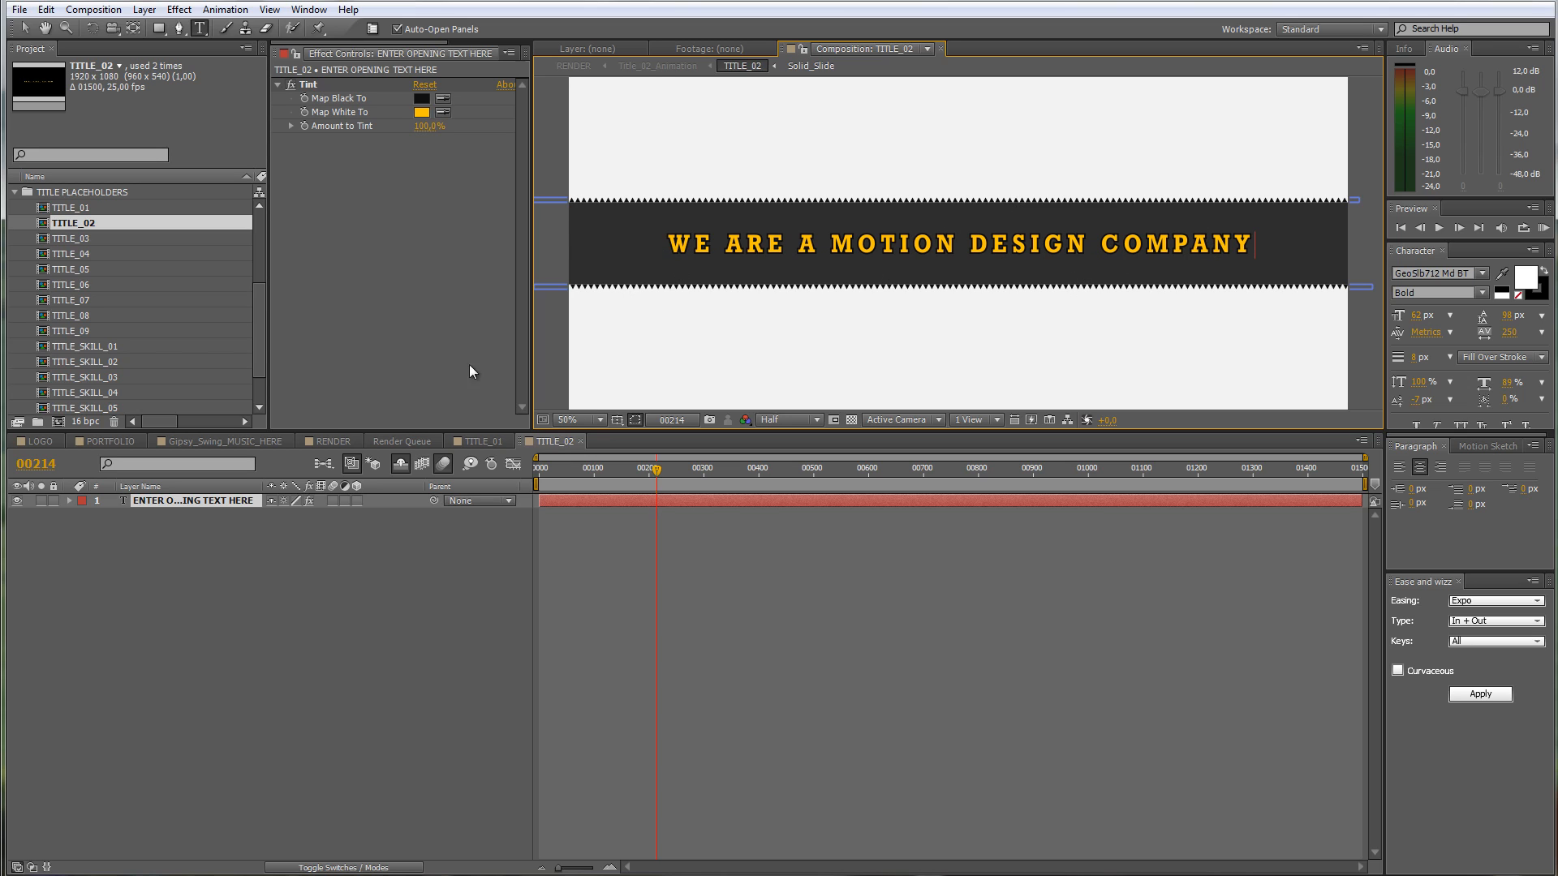
left_click(172, 501)
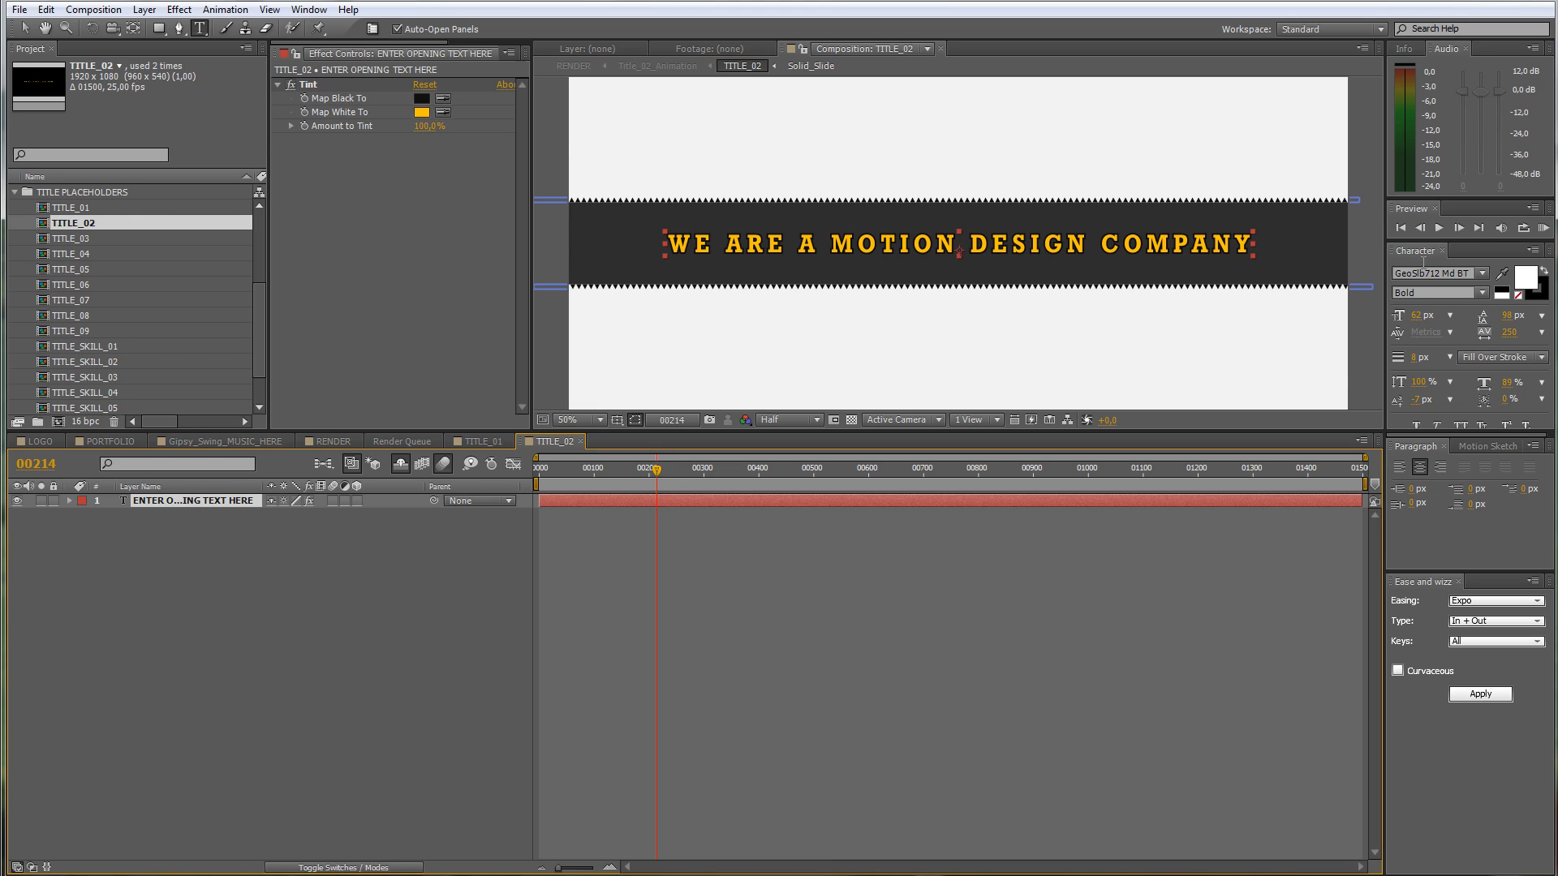
Step: Try a font size of 71 px and a tracking of 172 on the opening text, and undo both changes
left_click_drag(1414, 321, 1424, 321)
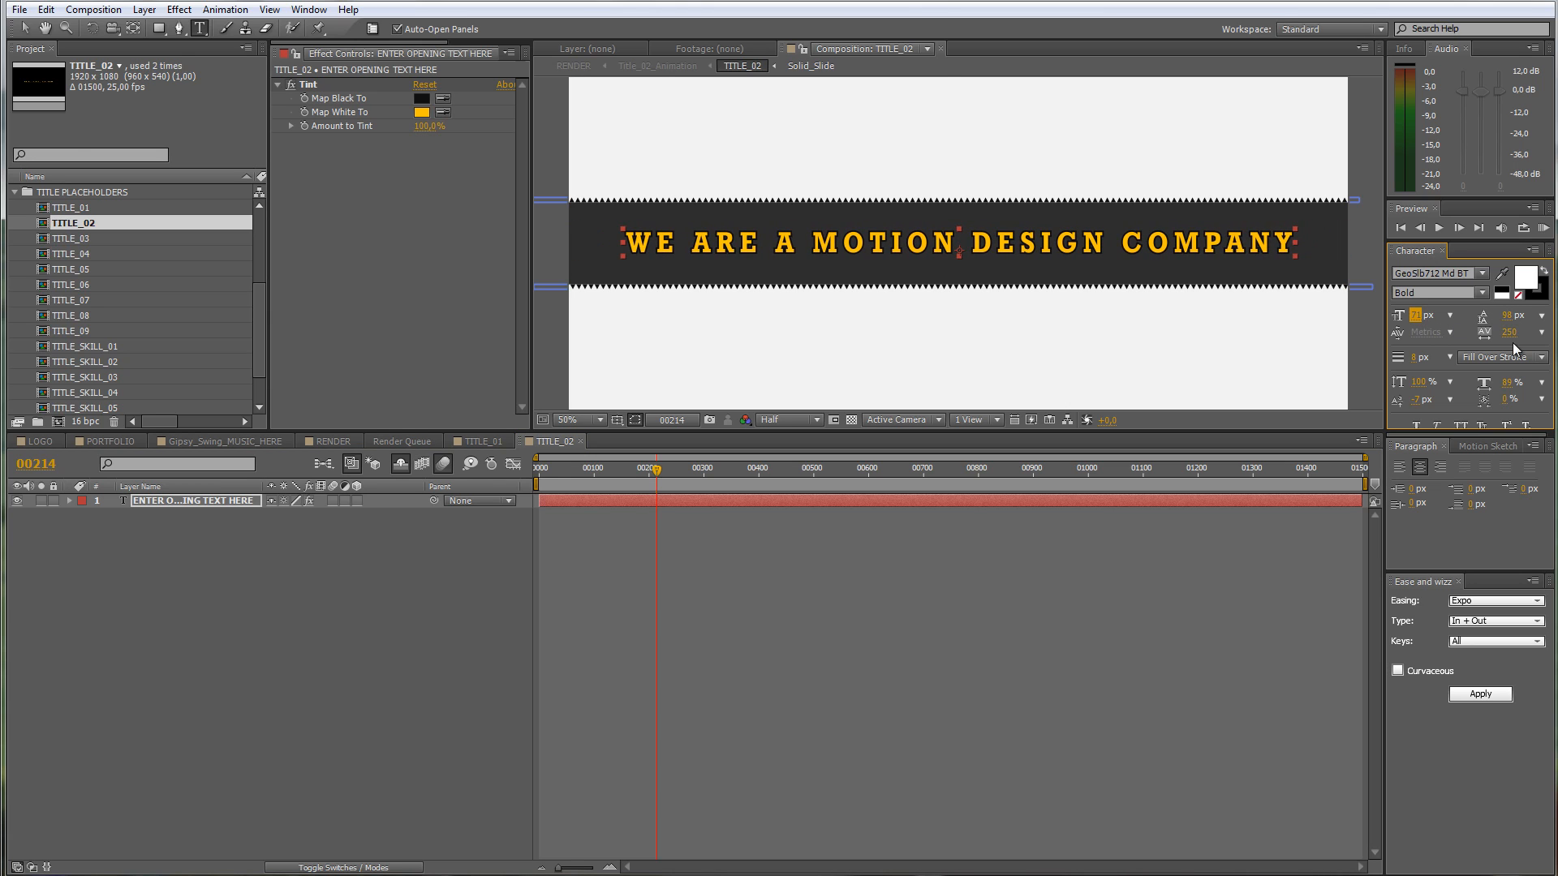
left_click_drag(1508, 333, 1488, 334)
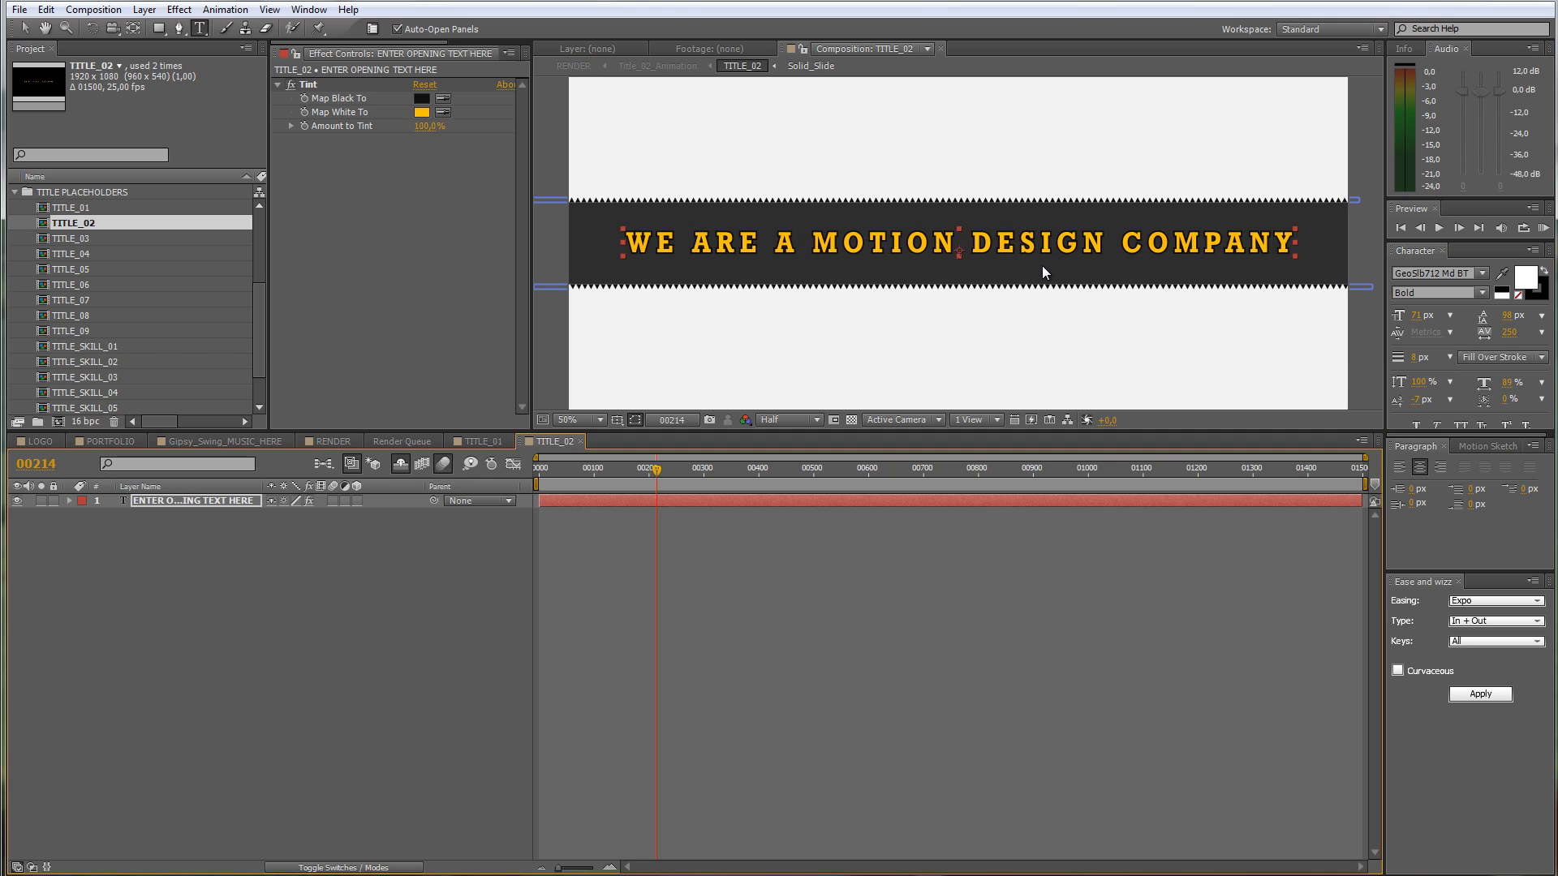
key("ctrl+z")
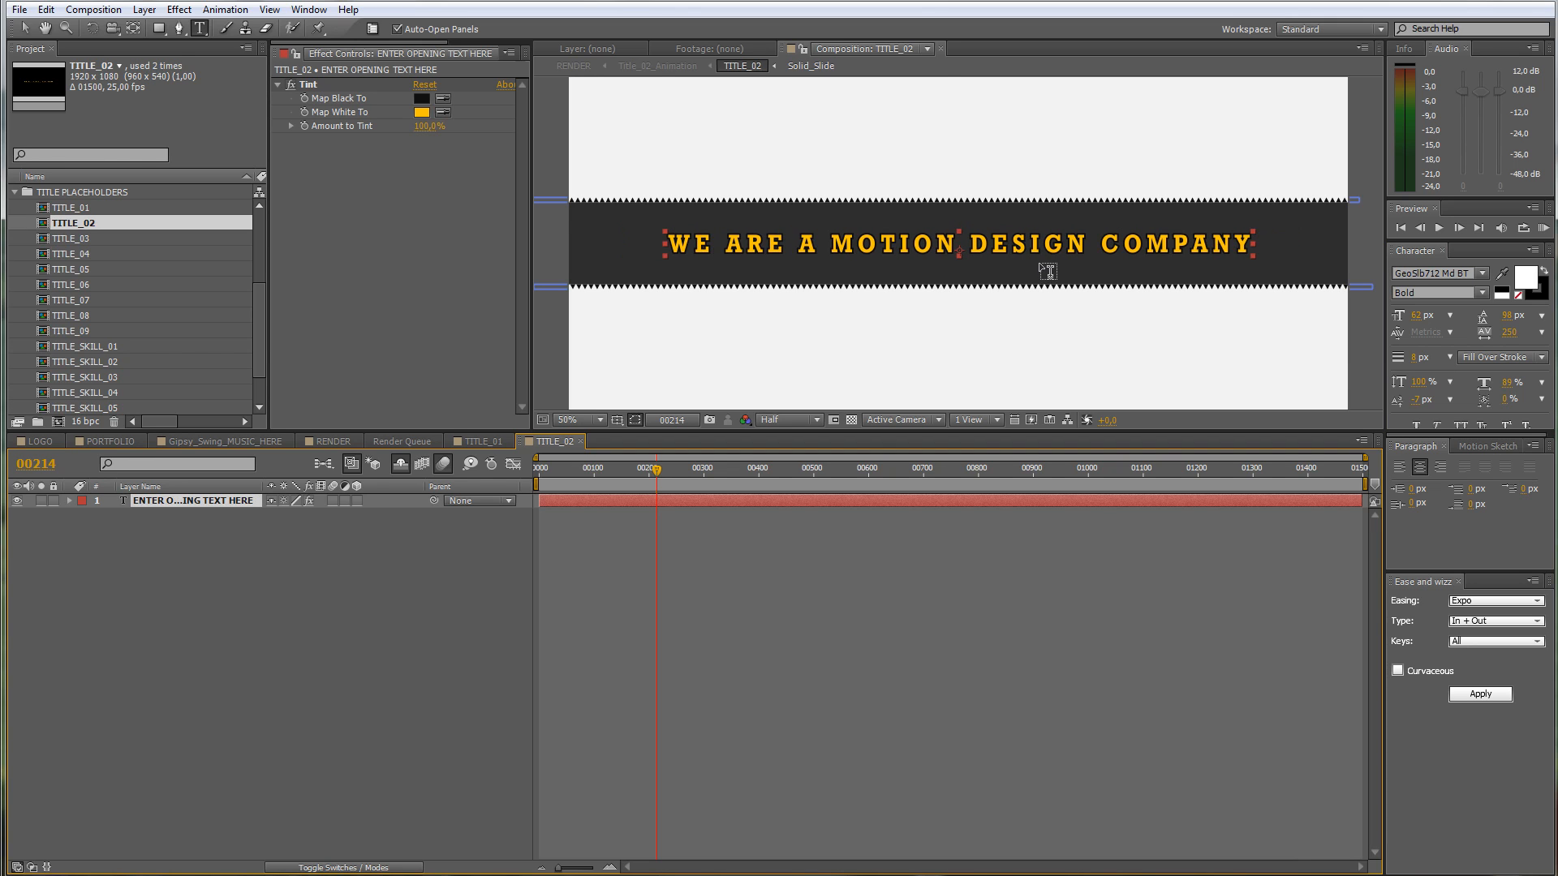
Step: Return to the RENDER composition and go to the Service & Skills scene at frame 337
left_click(317, 446)
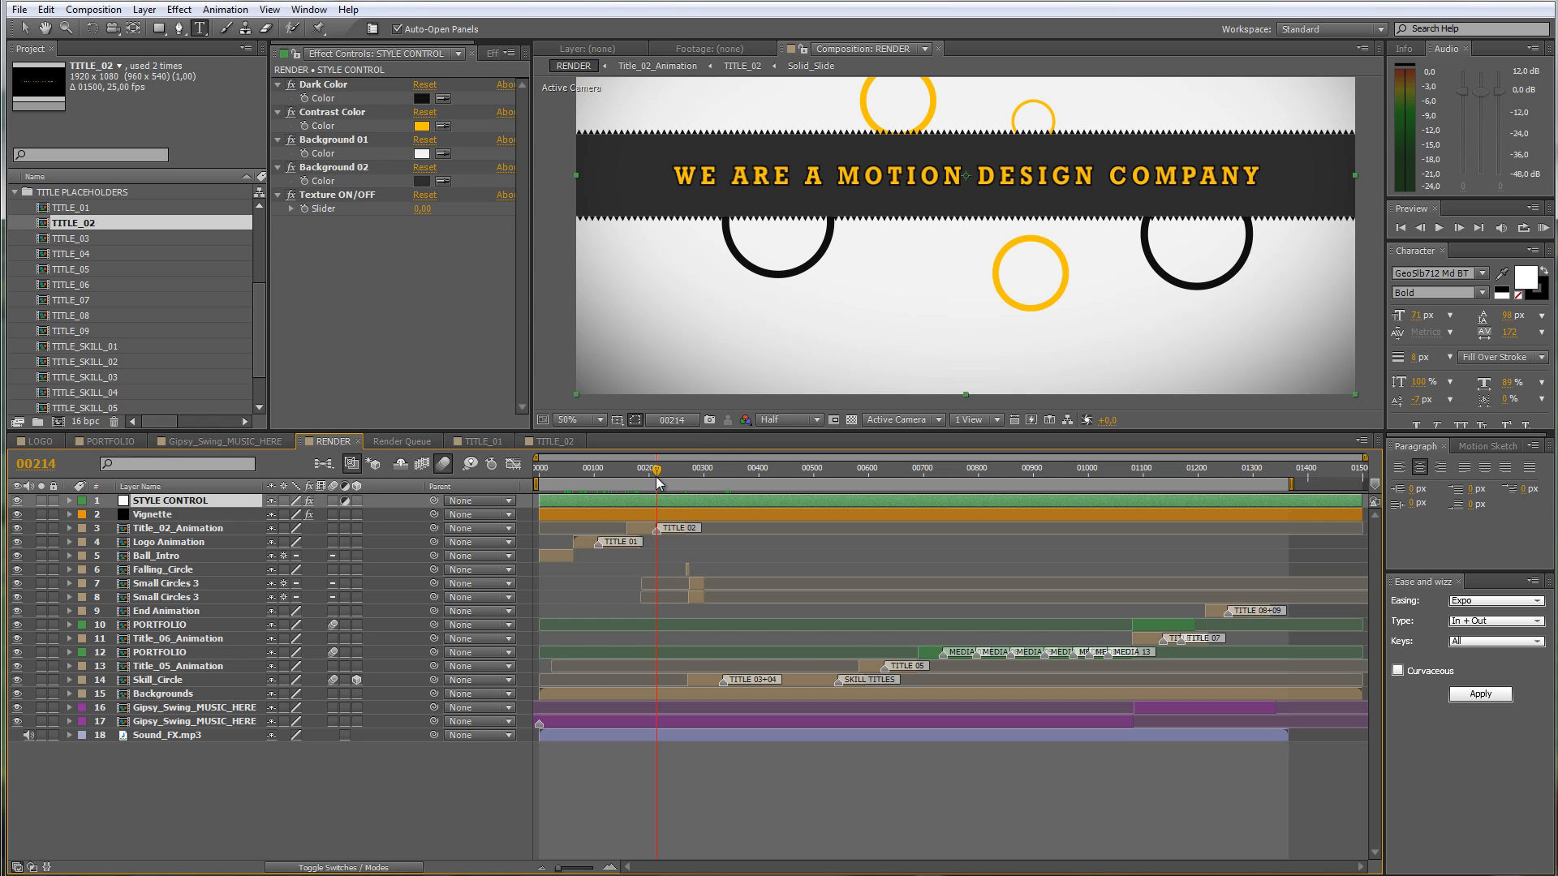
left_click_drag(658, 470, 724, 477)
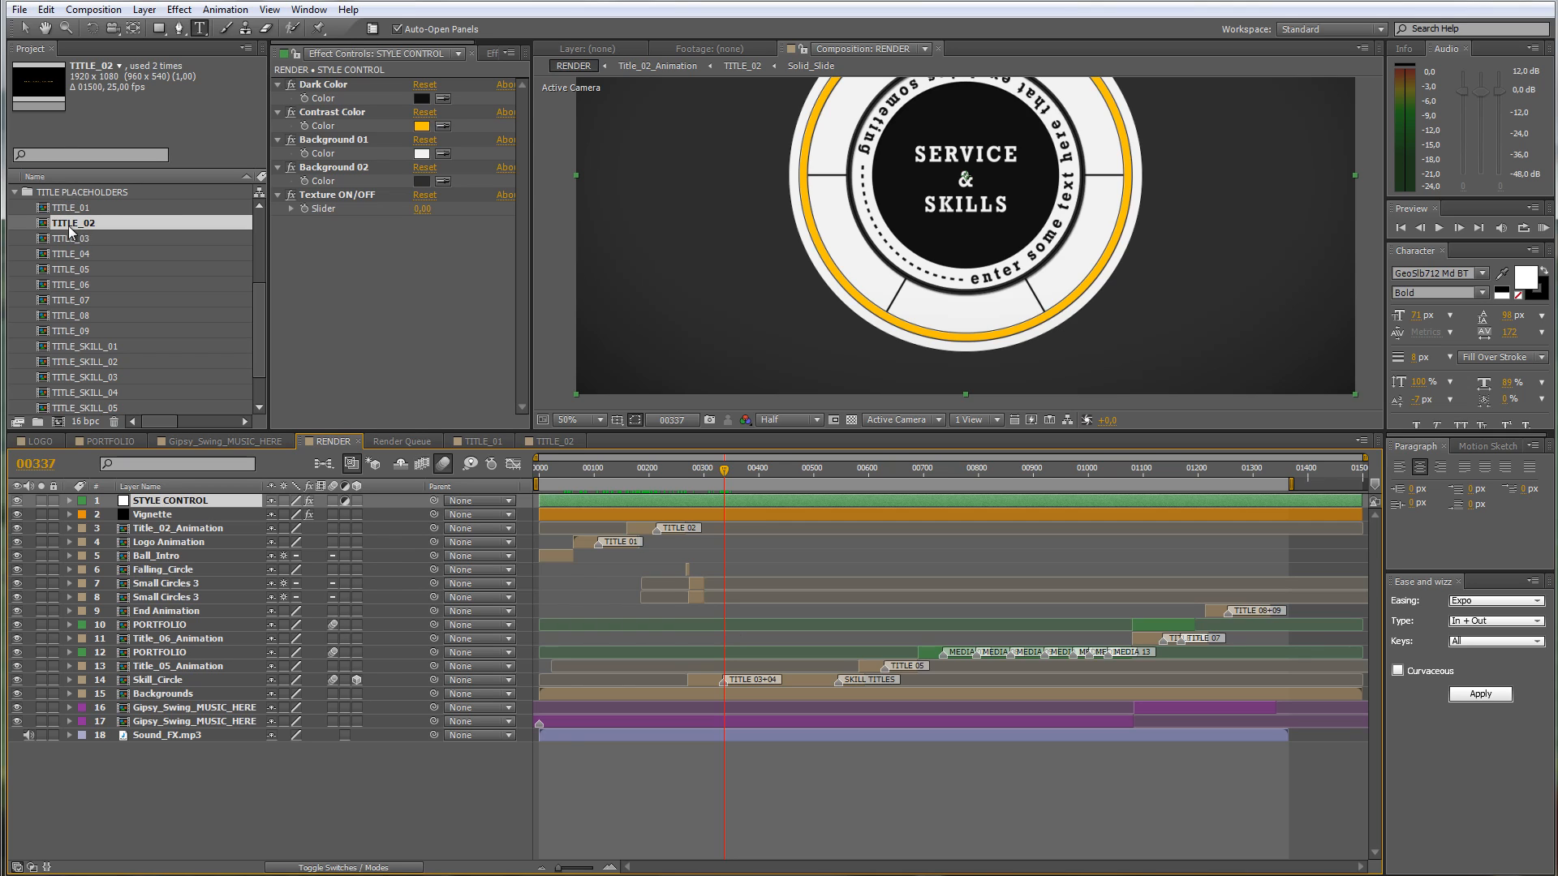
Step: Open the TITLE_03 composition and change its "SERVICE & SKILLS" text to "SERVICES"
left_click(45, 241)
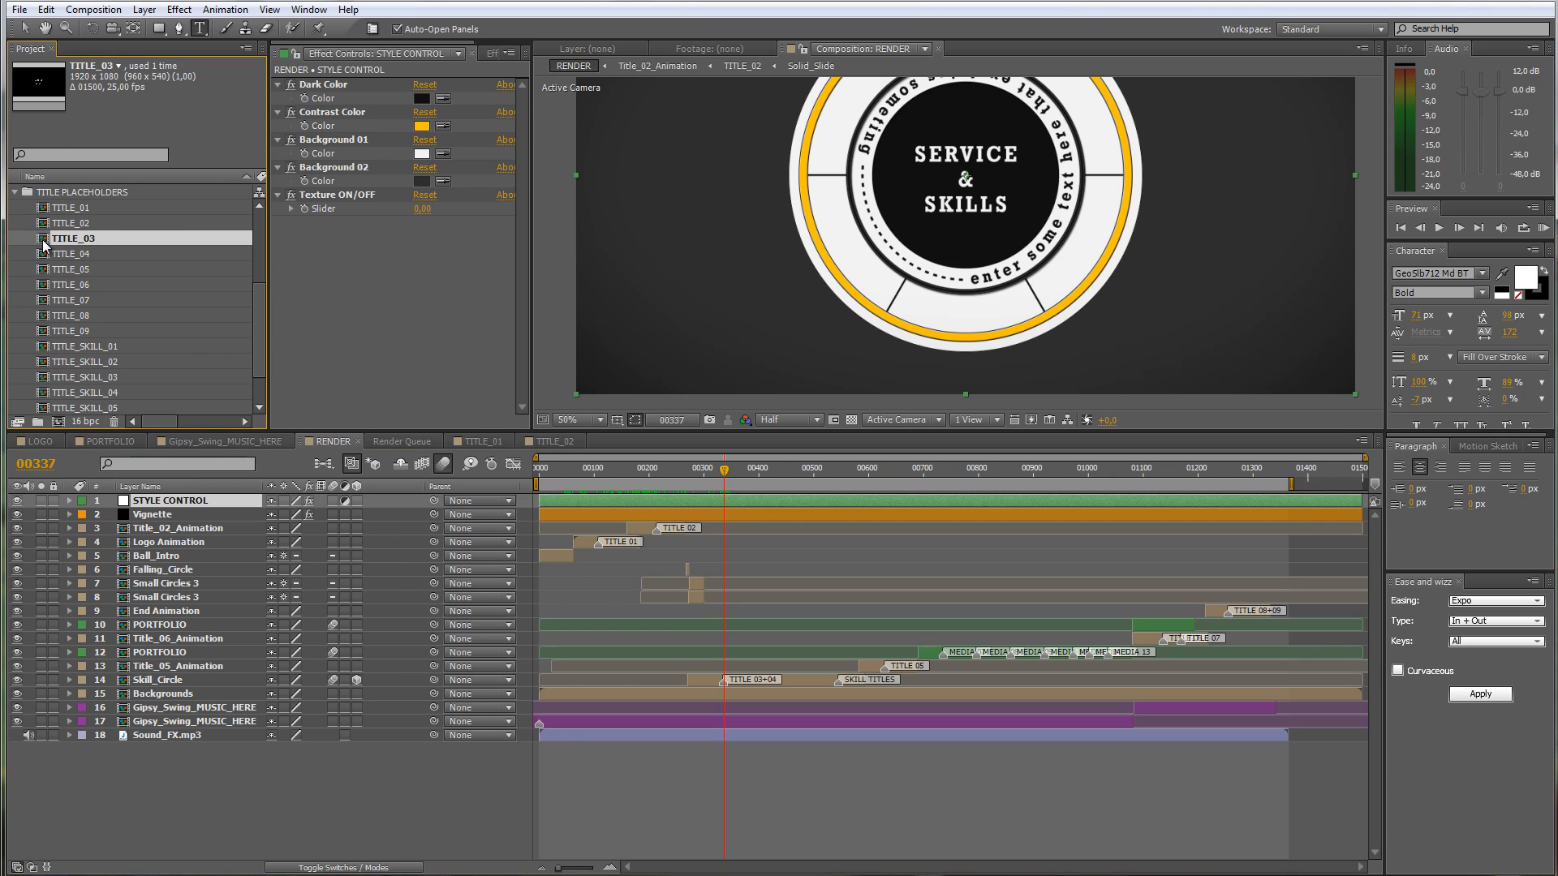
double_click(45, 241)
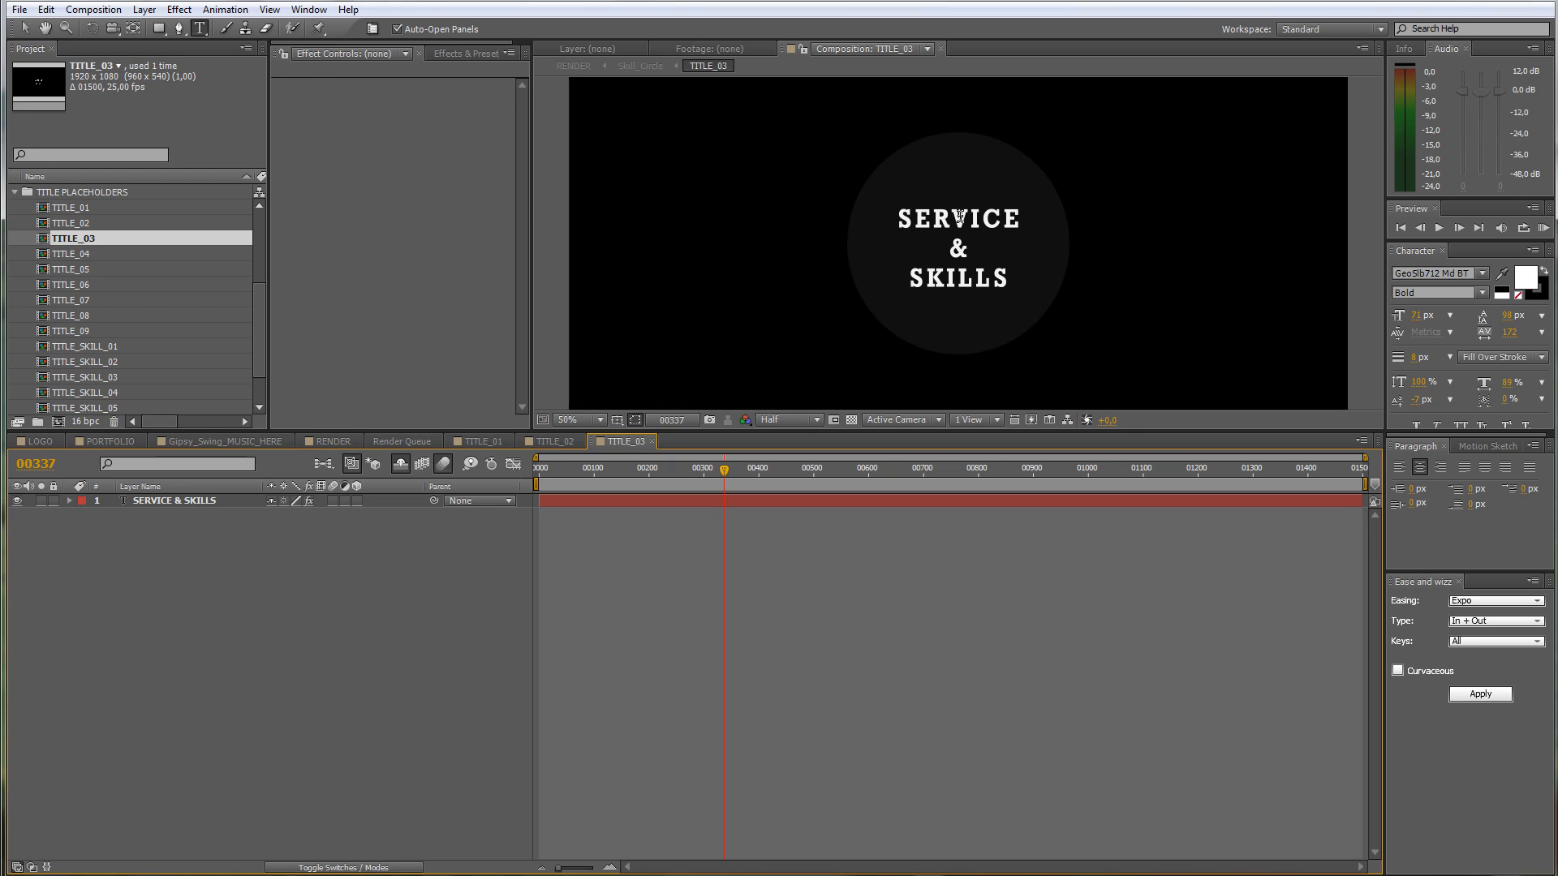
left_click(658, 504)
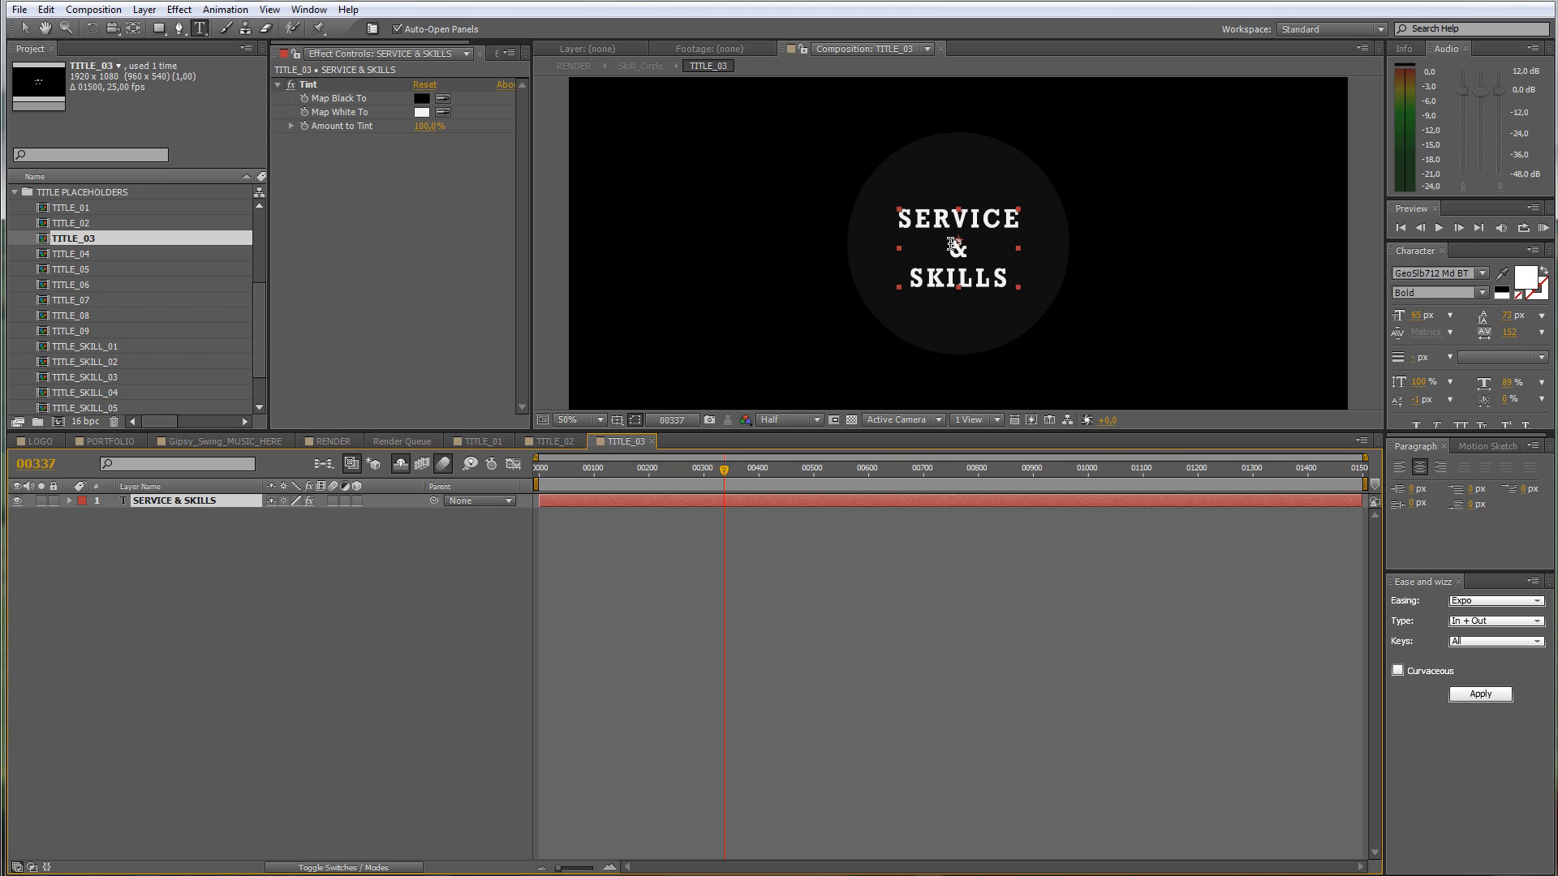
left_click_drag(952, 243, 1005, 280)
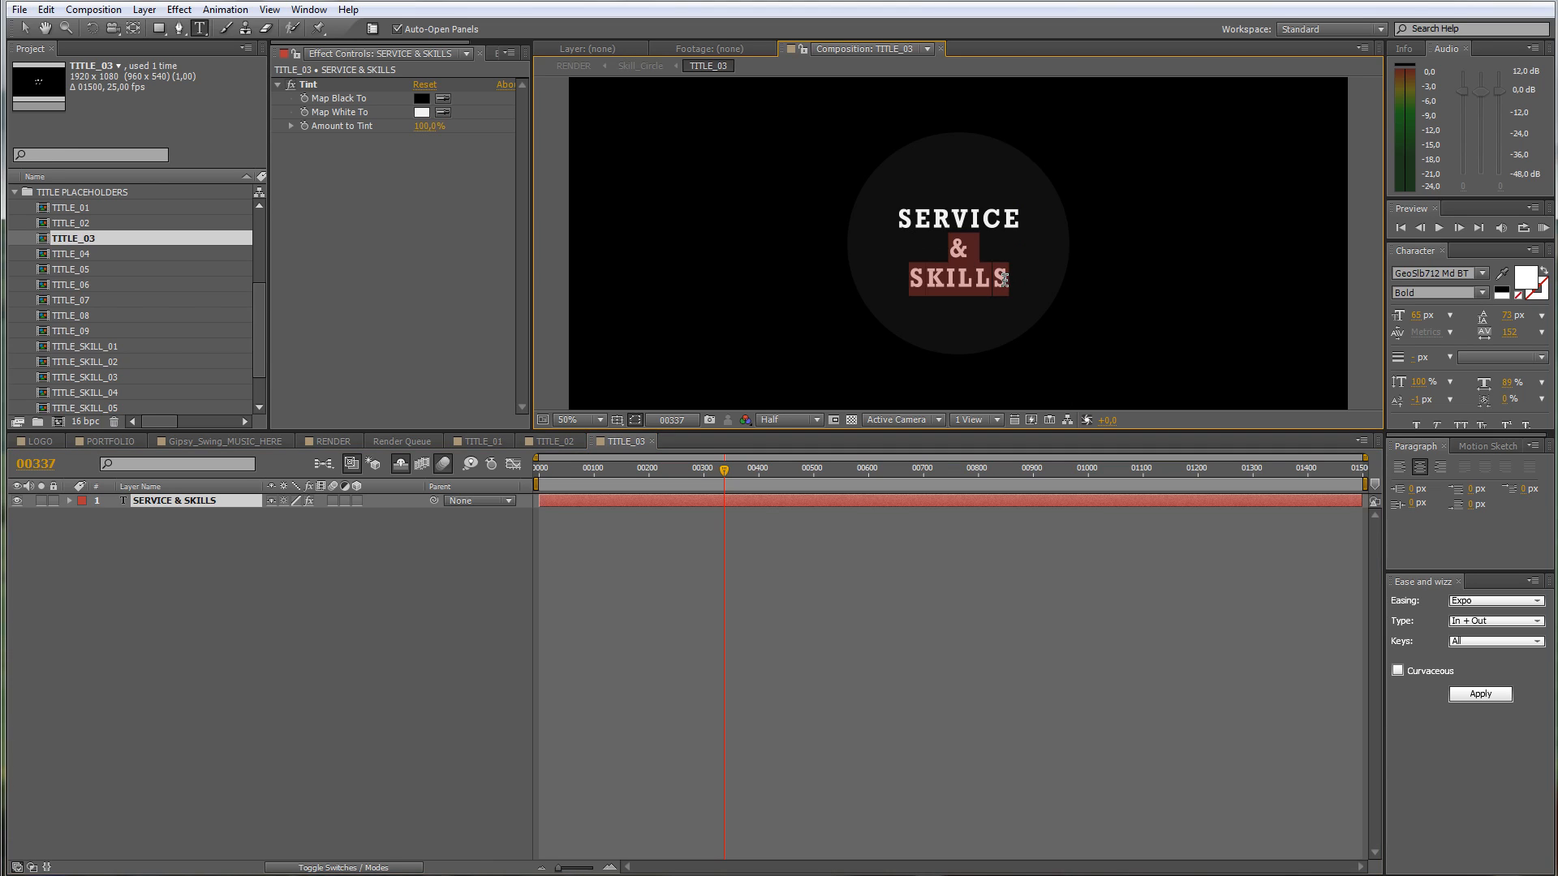
key("BackSpace")
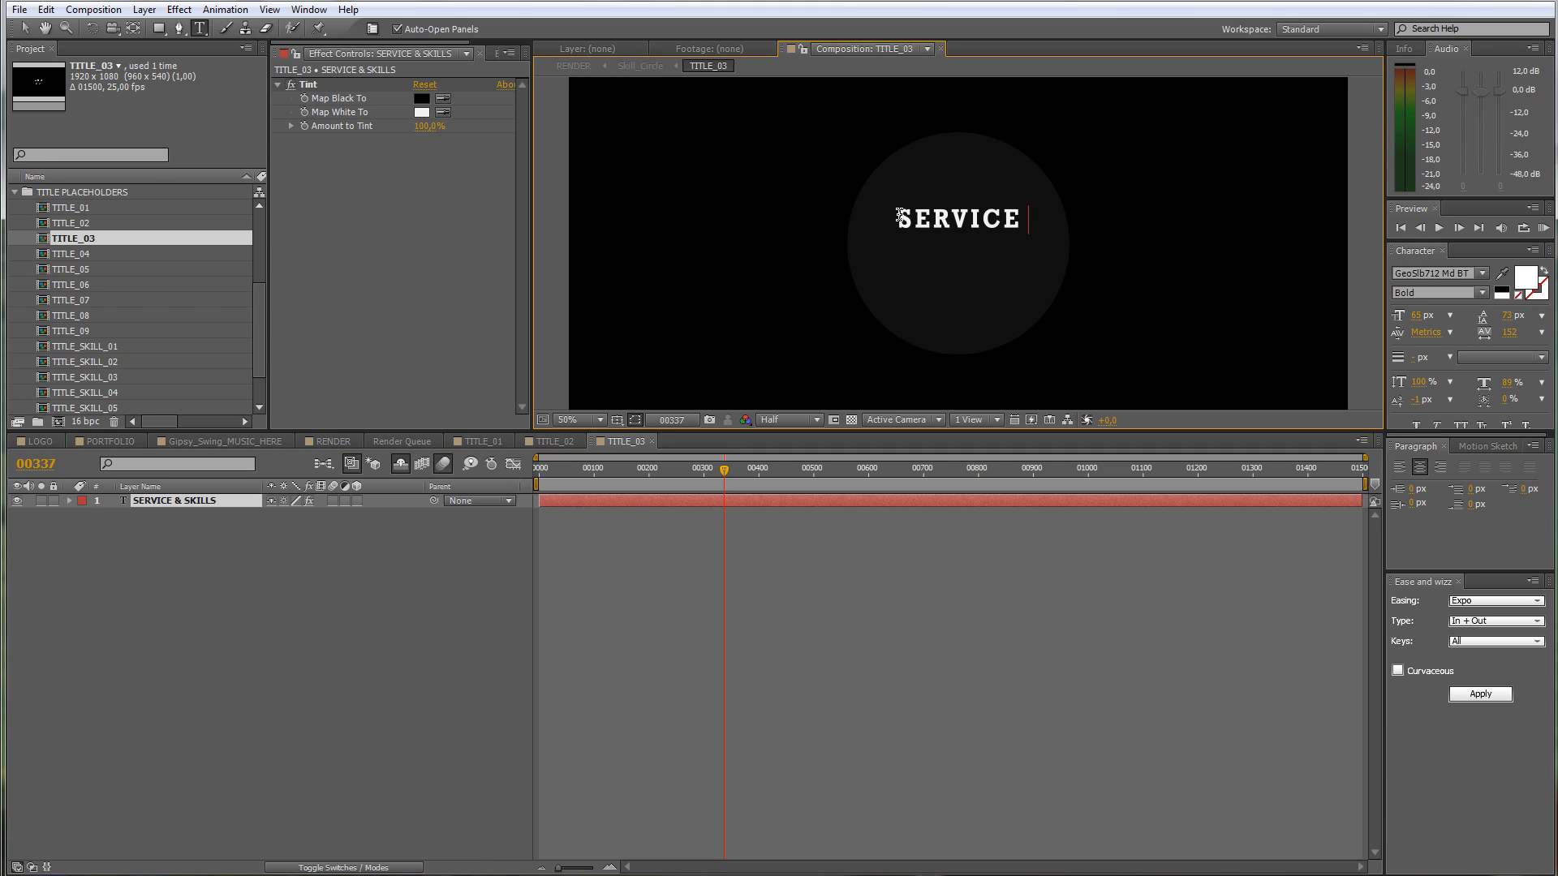
type("S")
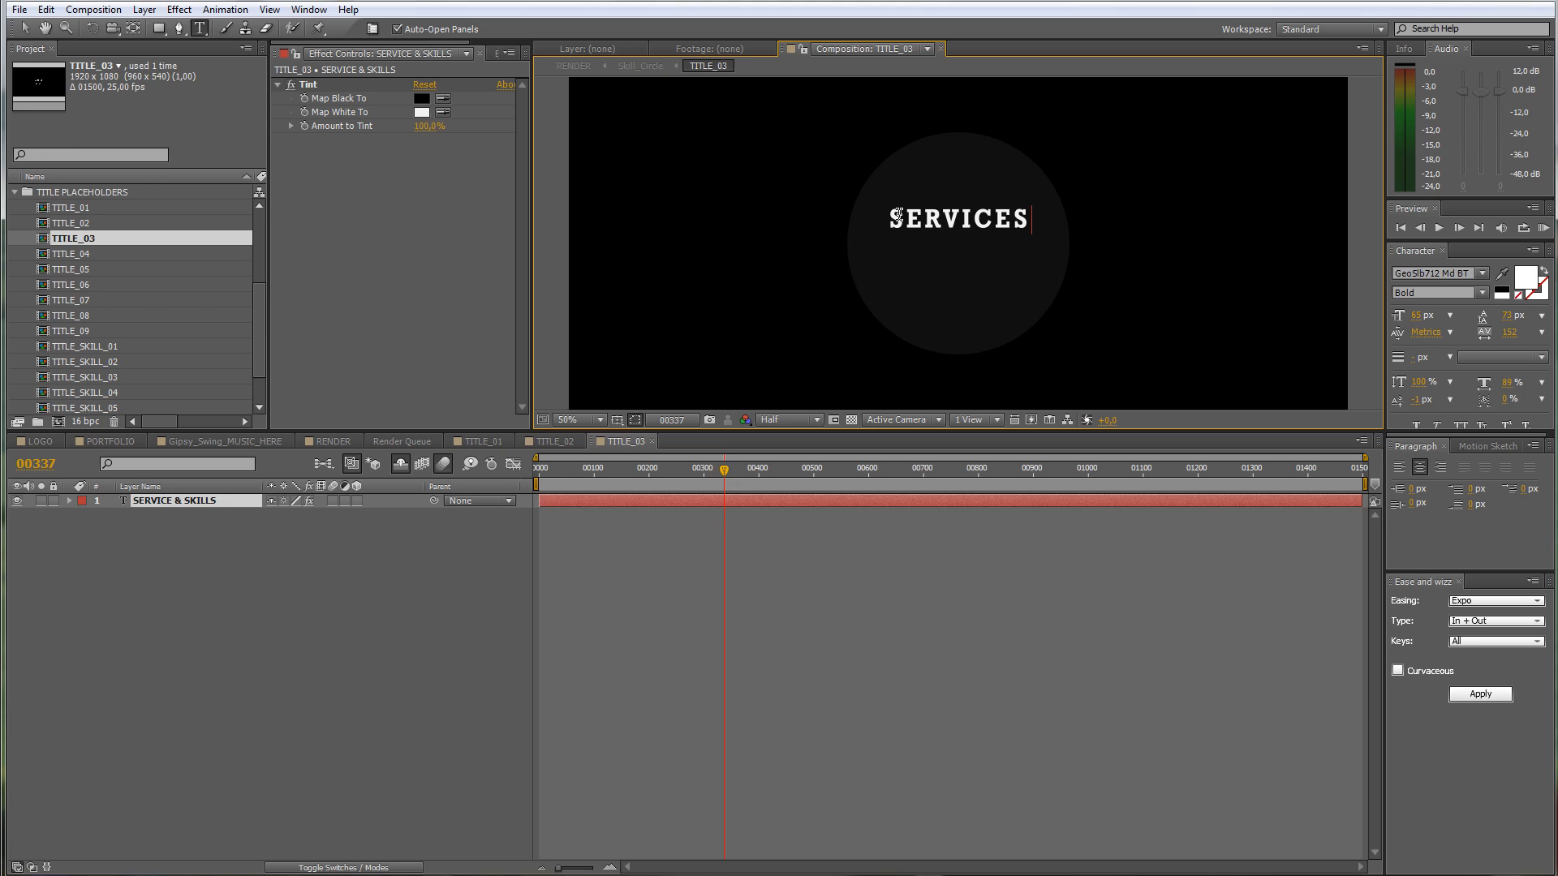
left_click(190, 501)
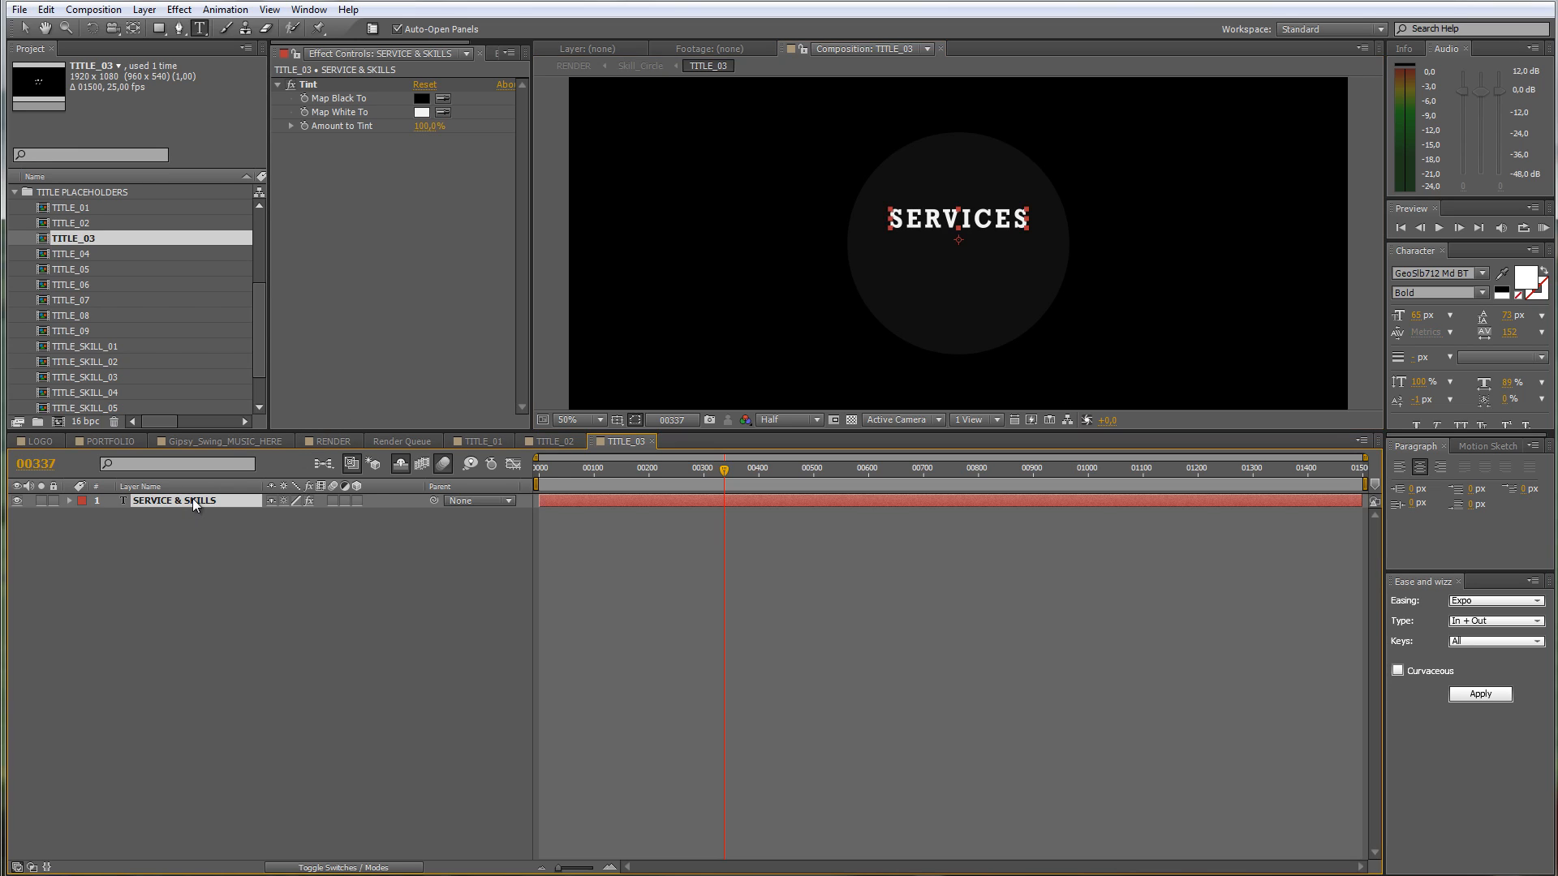
Step: Show the title/action safe guides and move the SERVICES text down to the centre of the circle
left_click(25, 32)
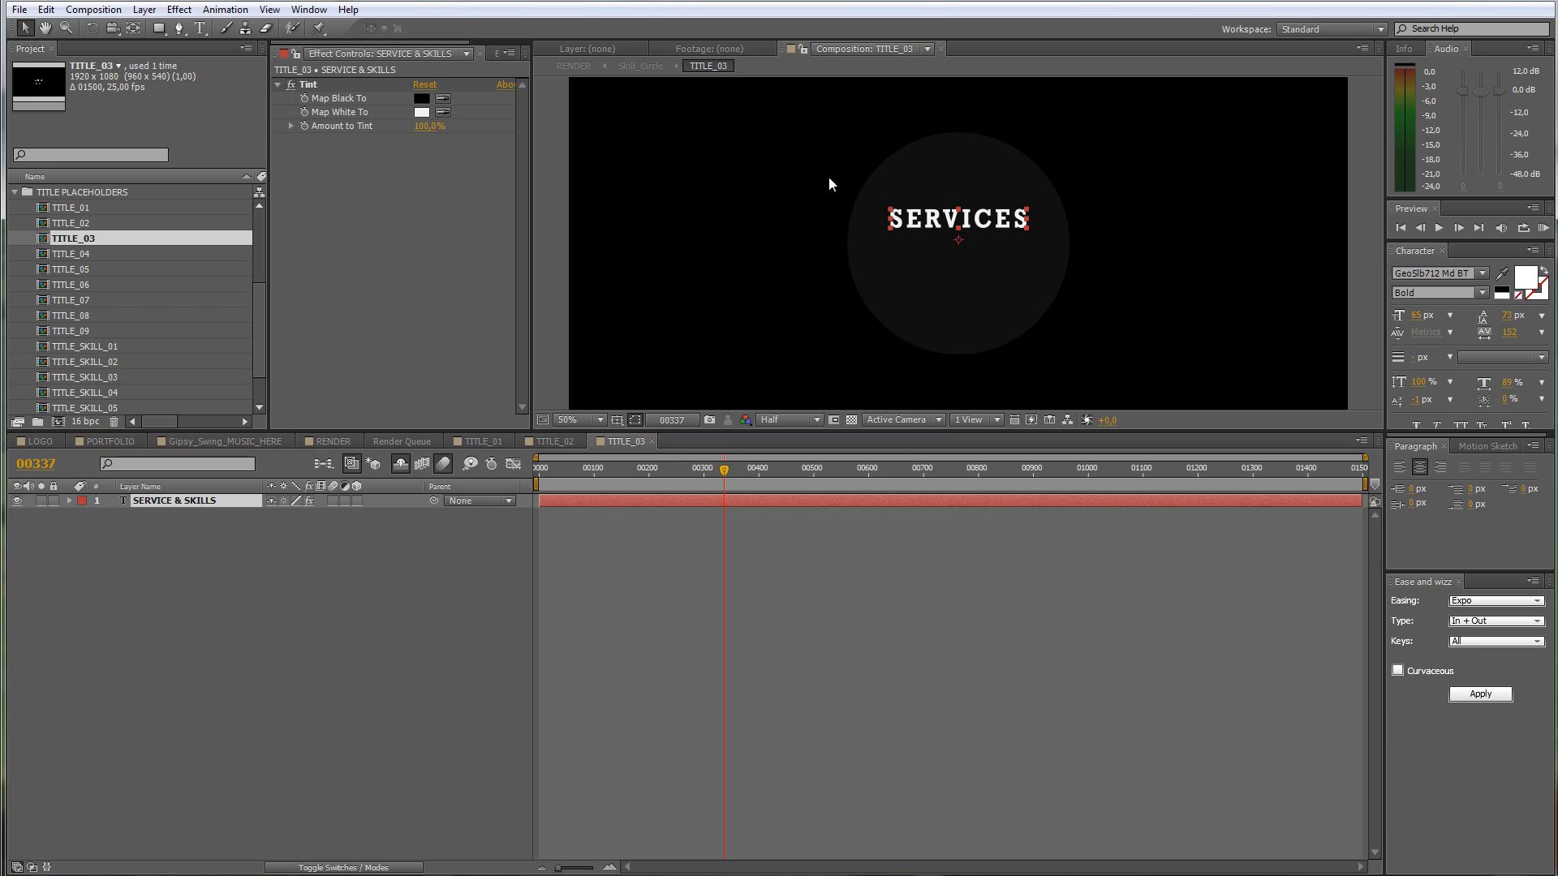
left_click(618, 419)
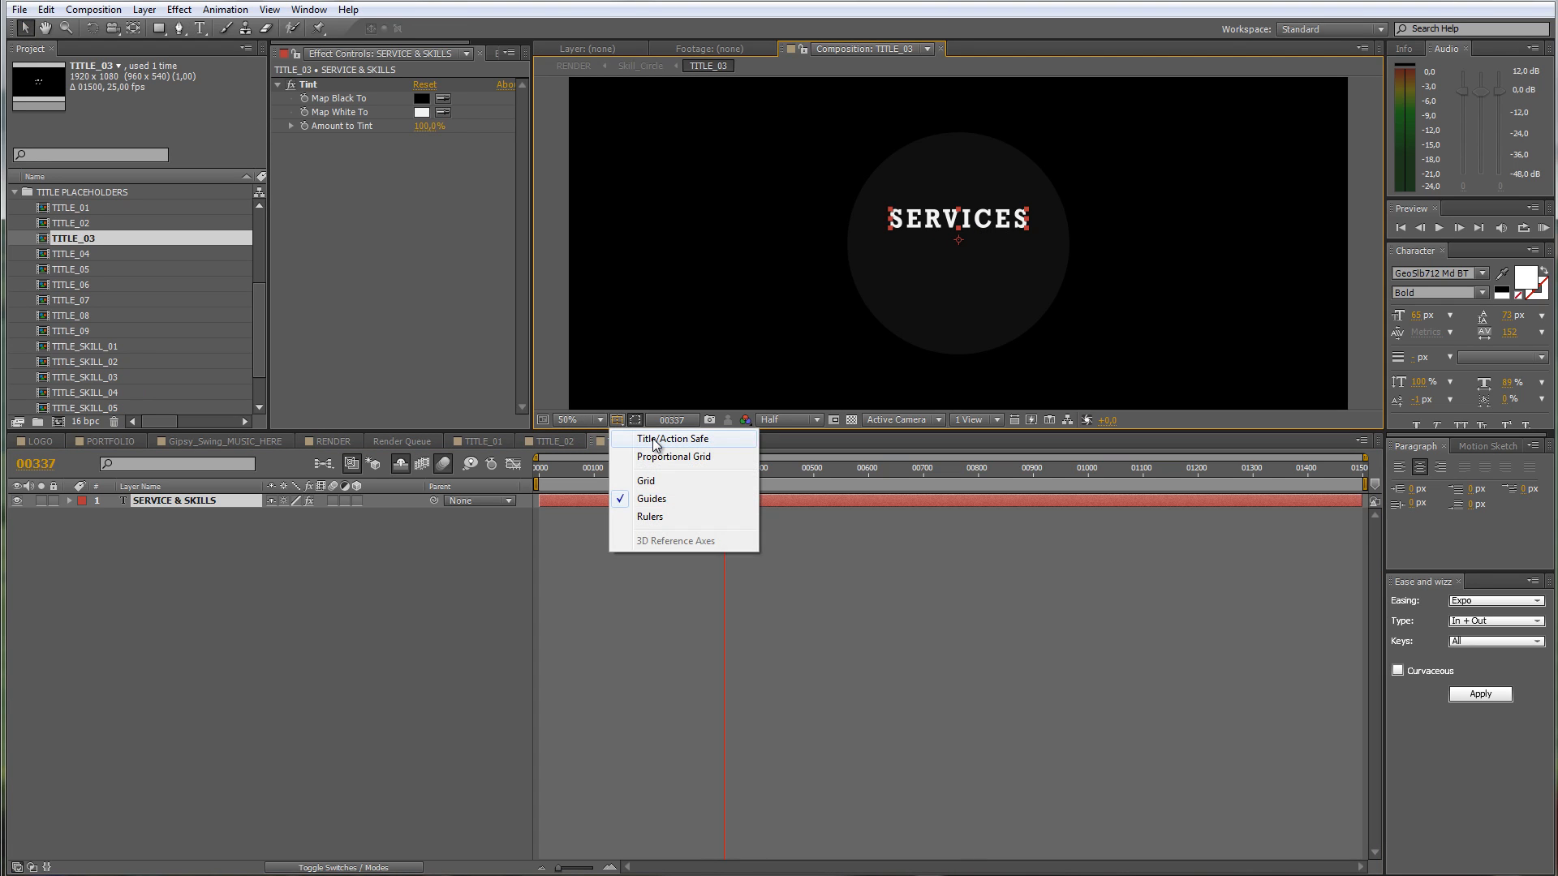
left_click(653, 440)
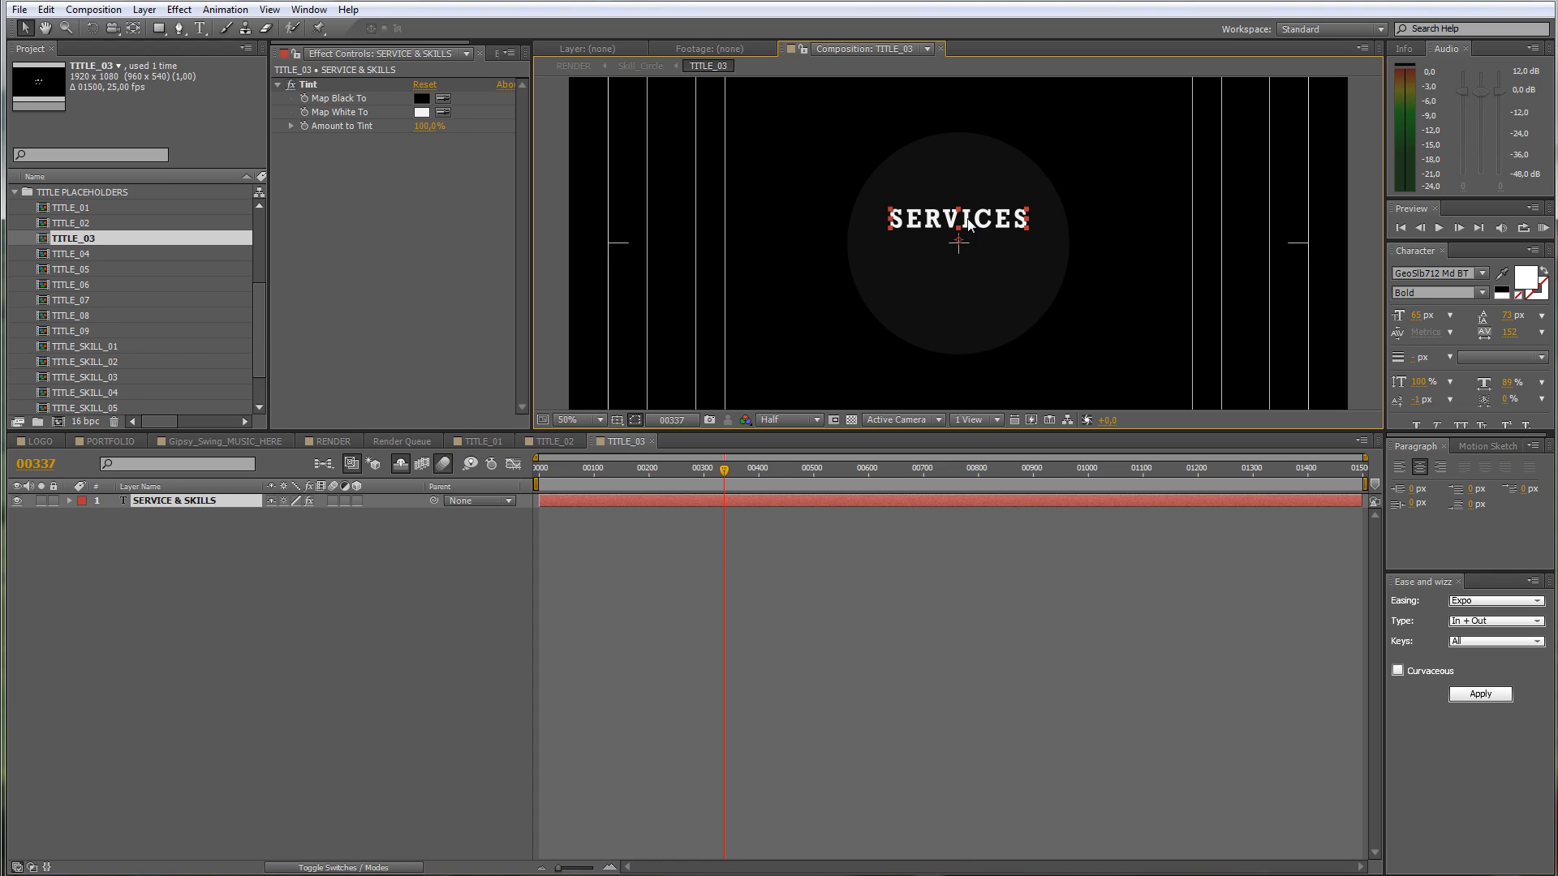
left_click_drag(967, 219, 966, 245)
Step: Return to the RENDER composition to check the whole circle graphic, and open the TITLE_04 composition
left_click(324, 439)
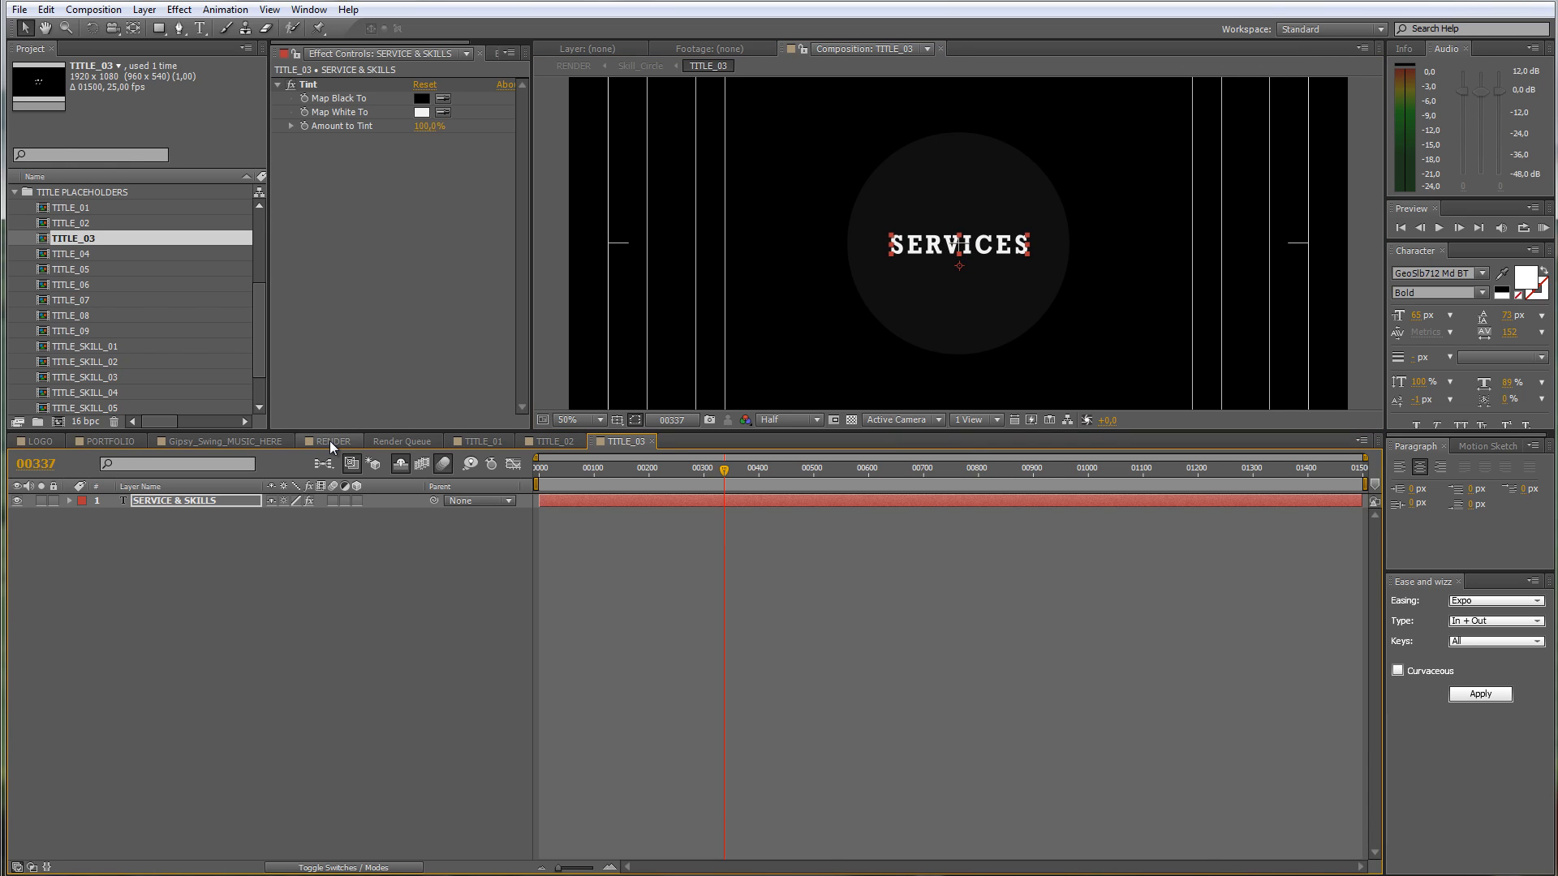
left_click(329, 440)
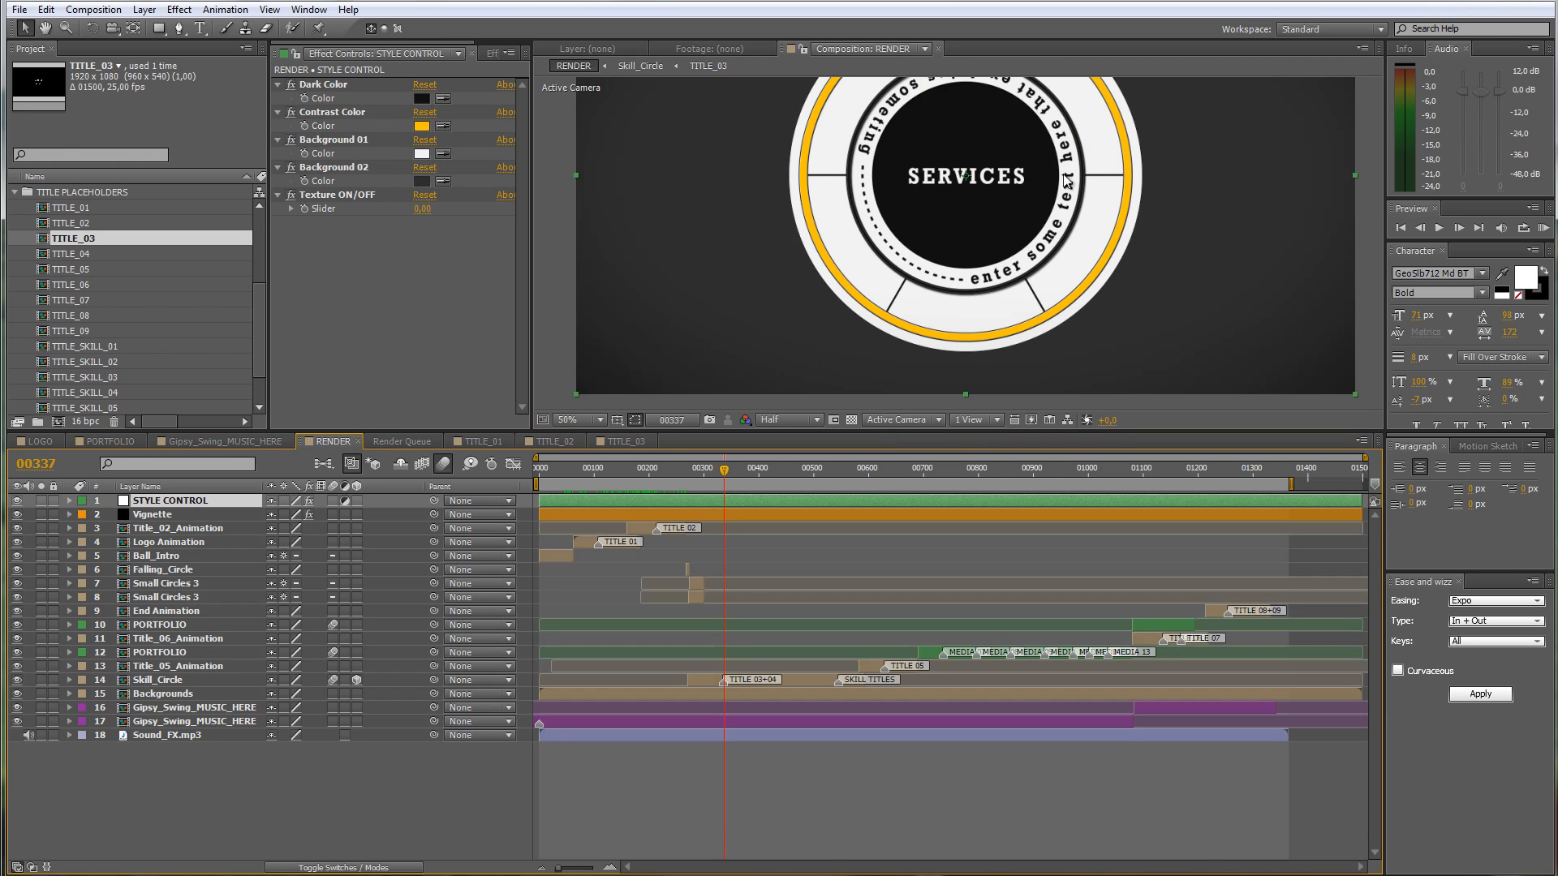
left_click_drag(1064, 177, 1054, 256)
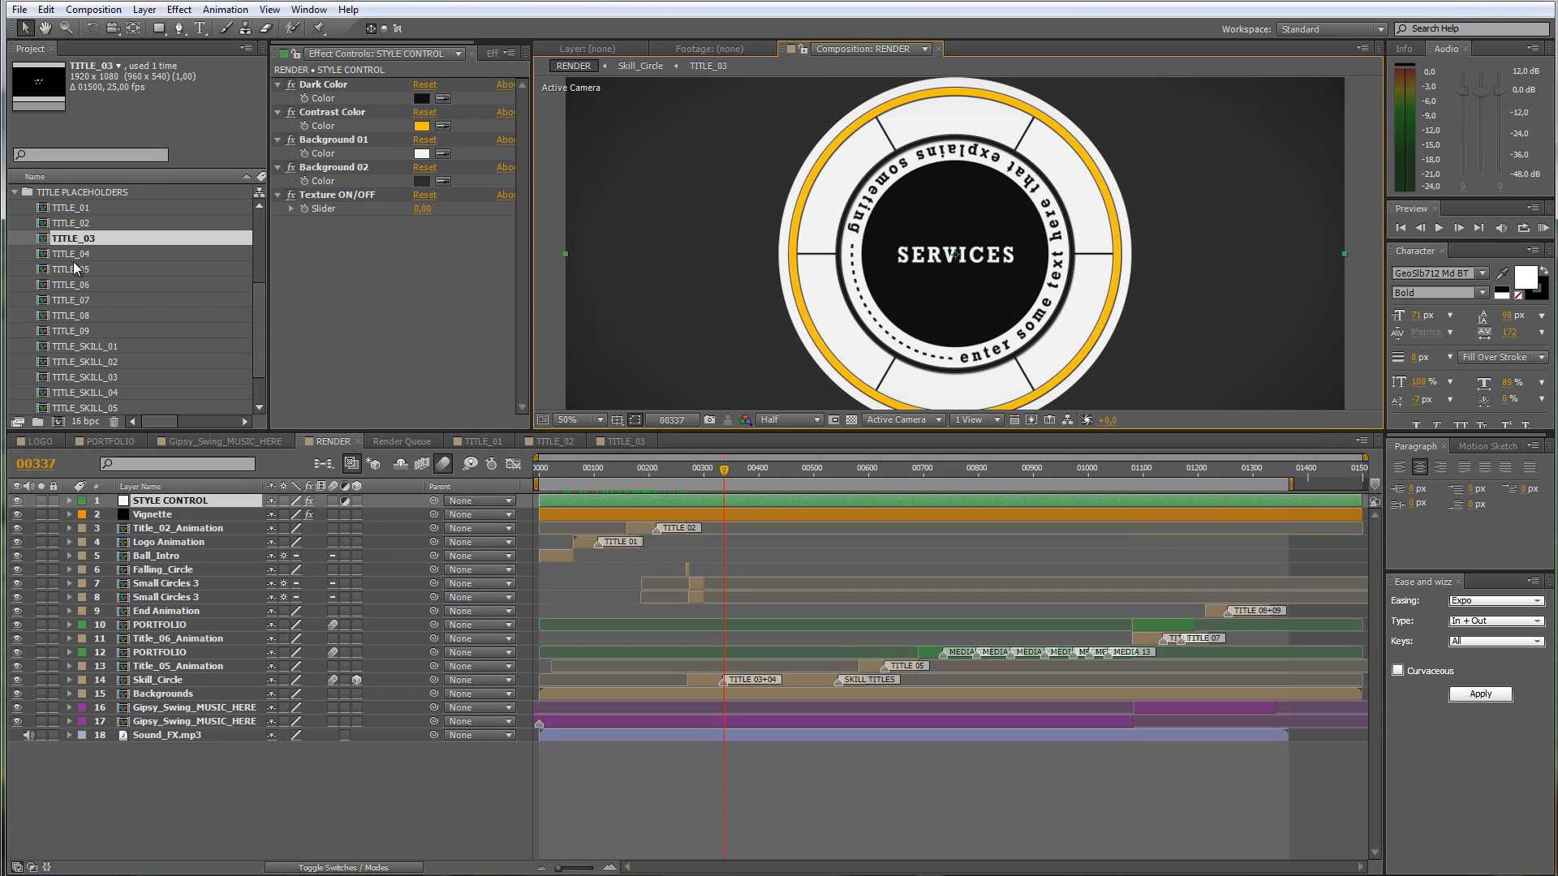
double_click(49, 254)
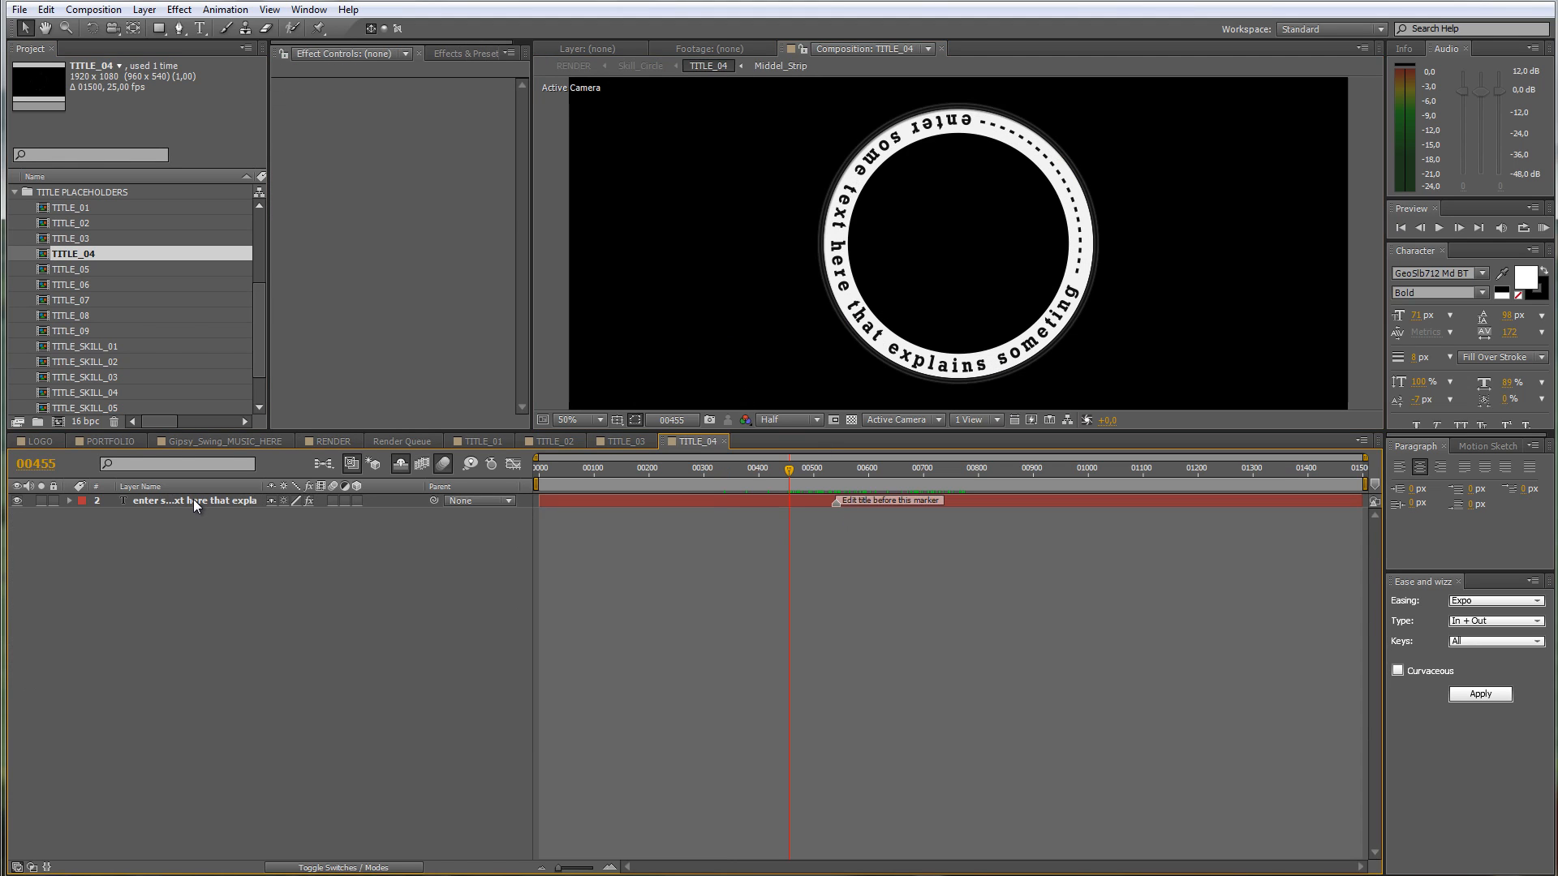
Step: Replace the ring's placeholder text in TITLE_04 with "After Effect Templates - Motion Design Elements - Tutorials-"
double_click(193, 501)
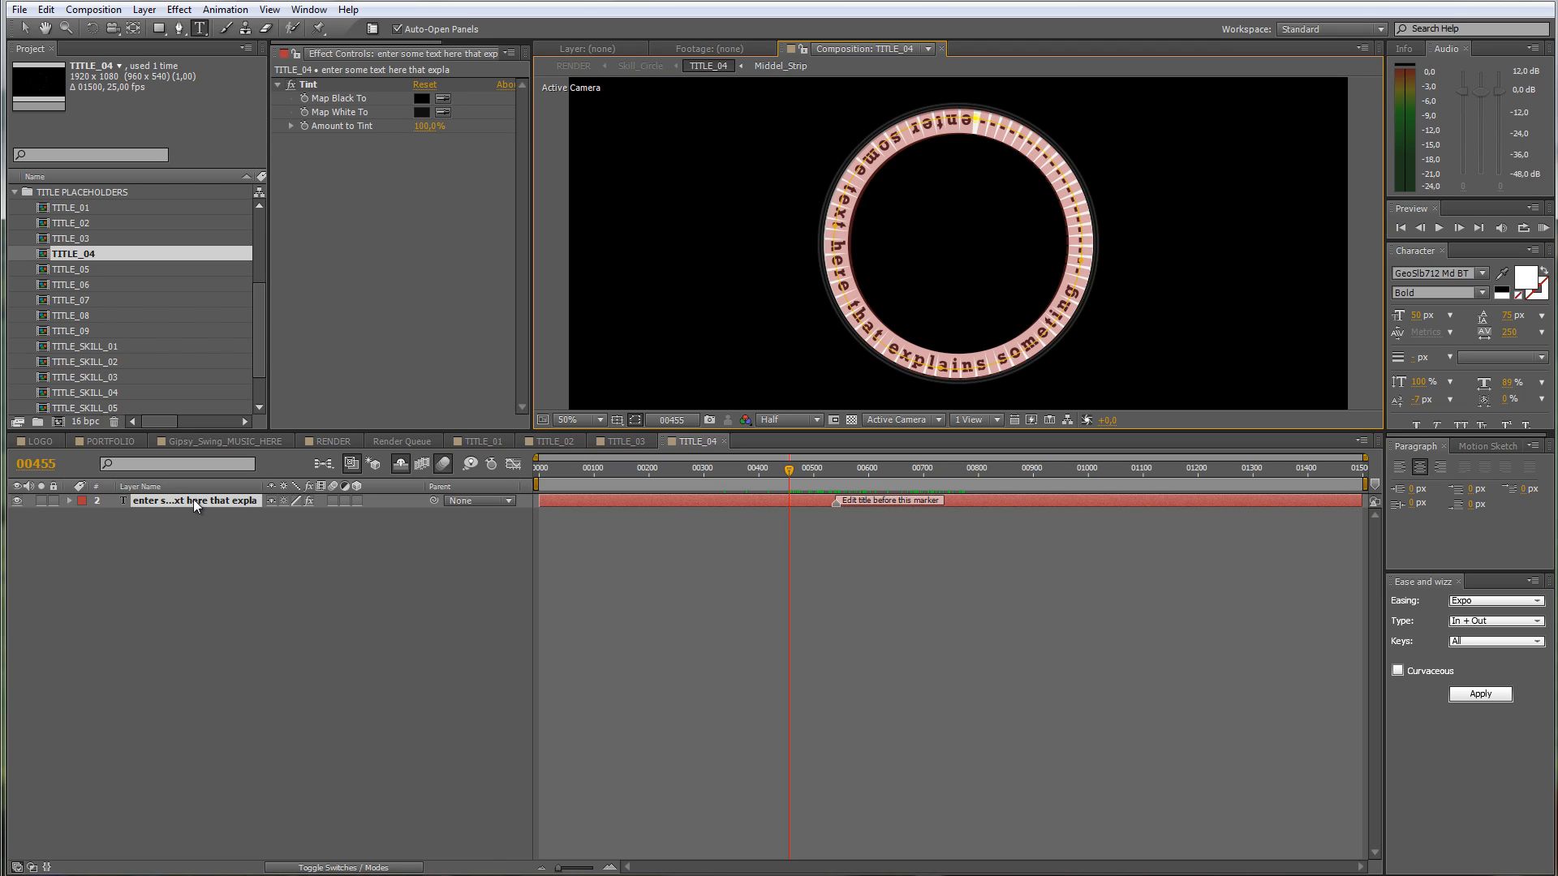
type("After")
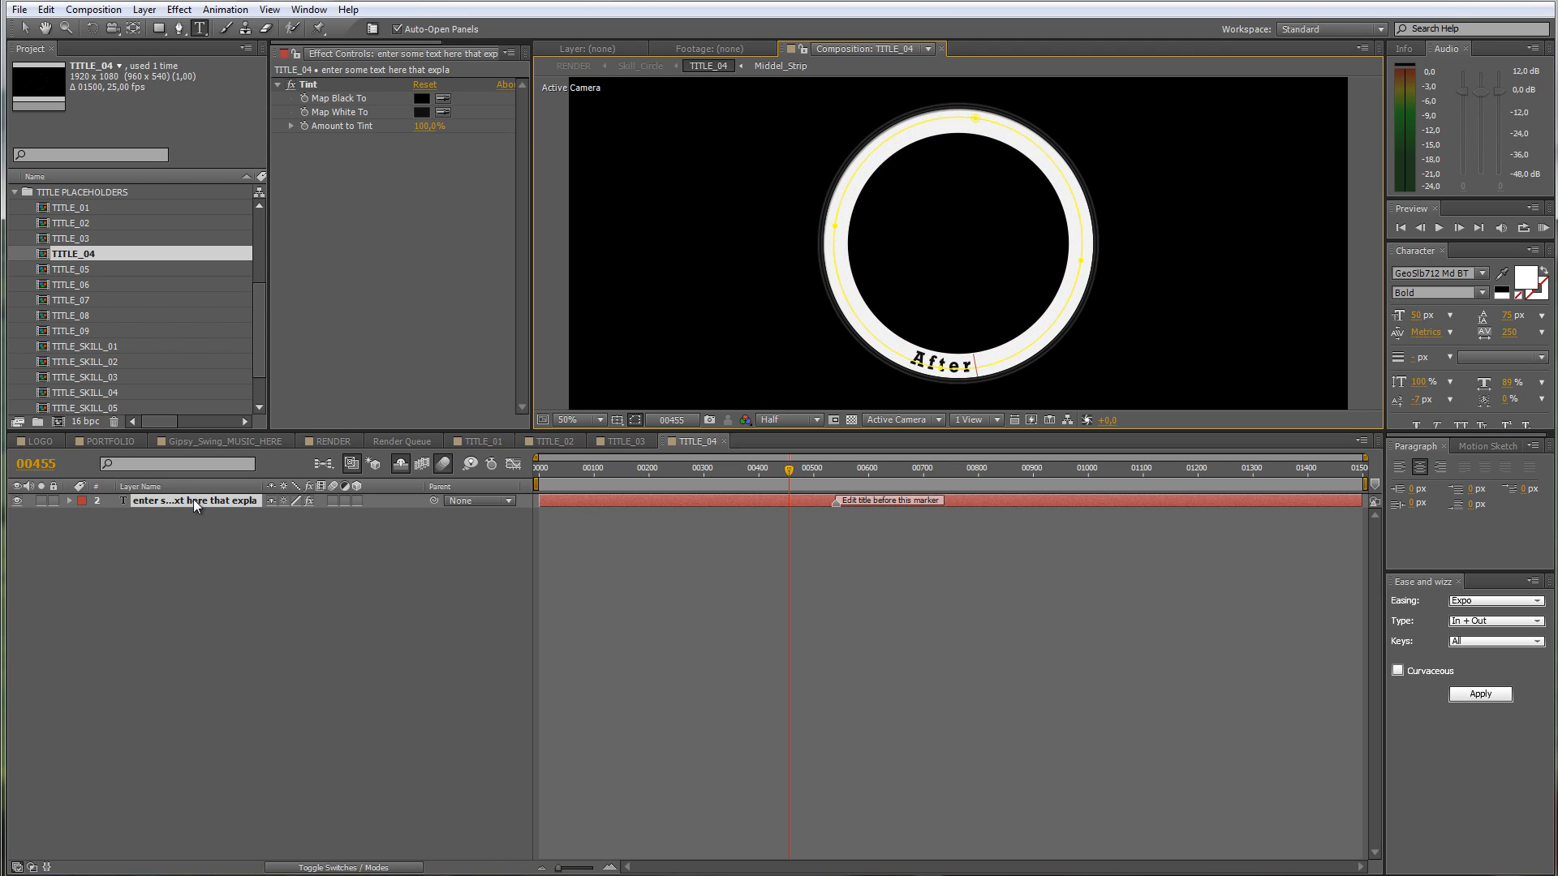
type(" Effect Tem")
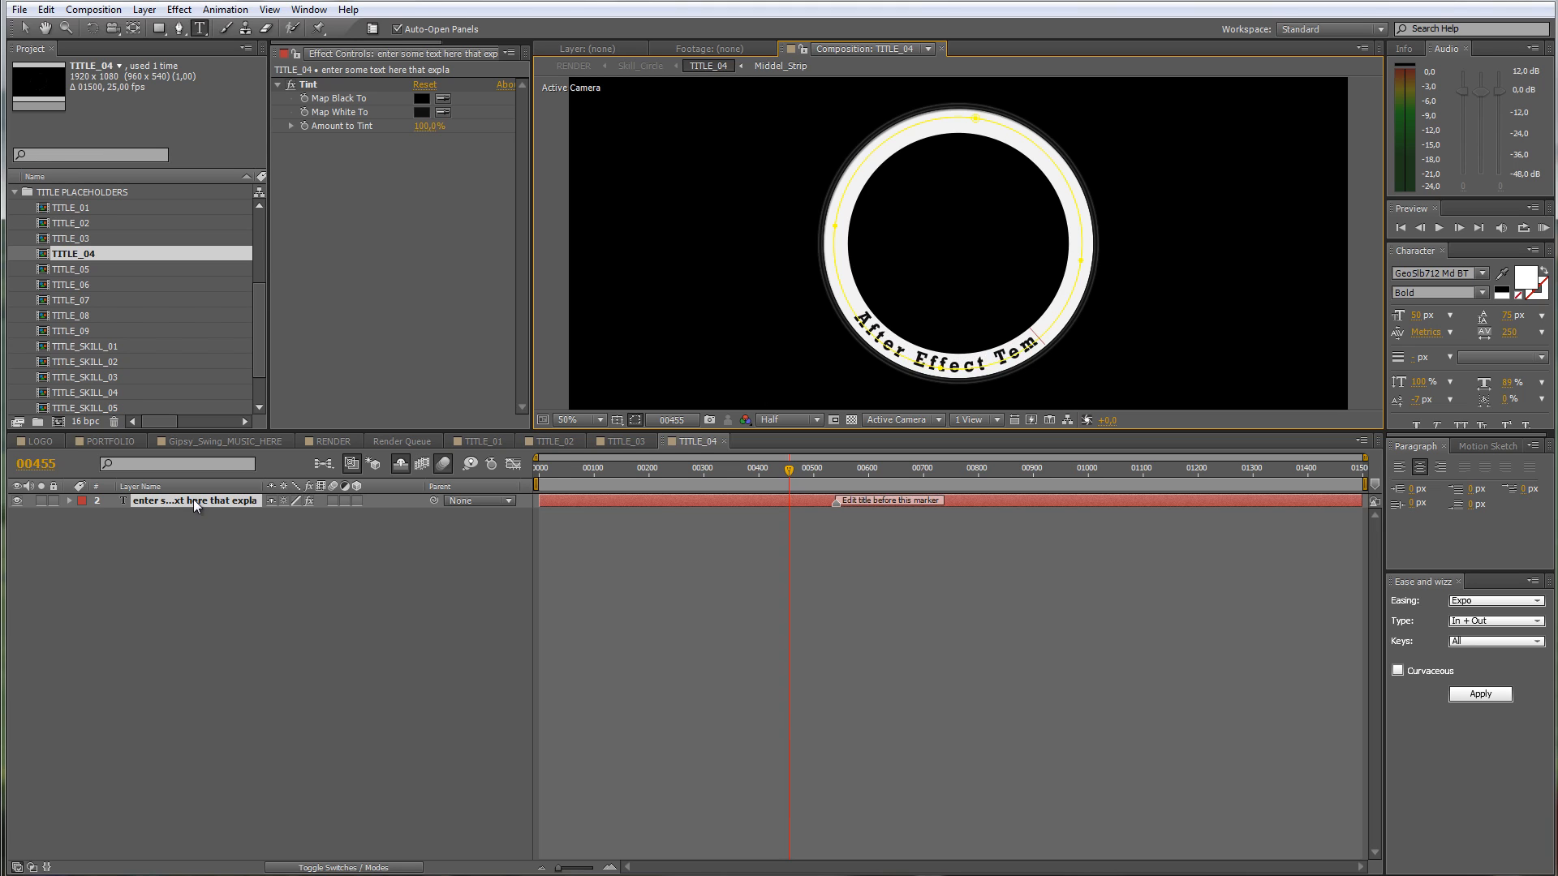
type("plates")
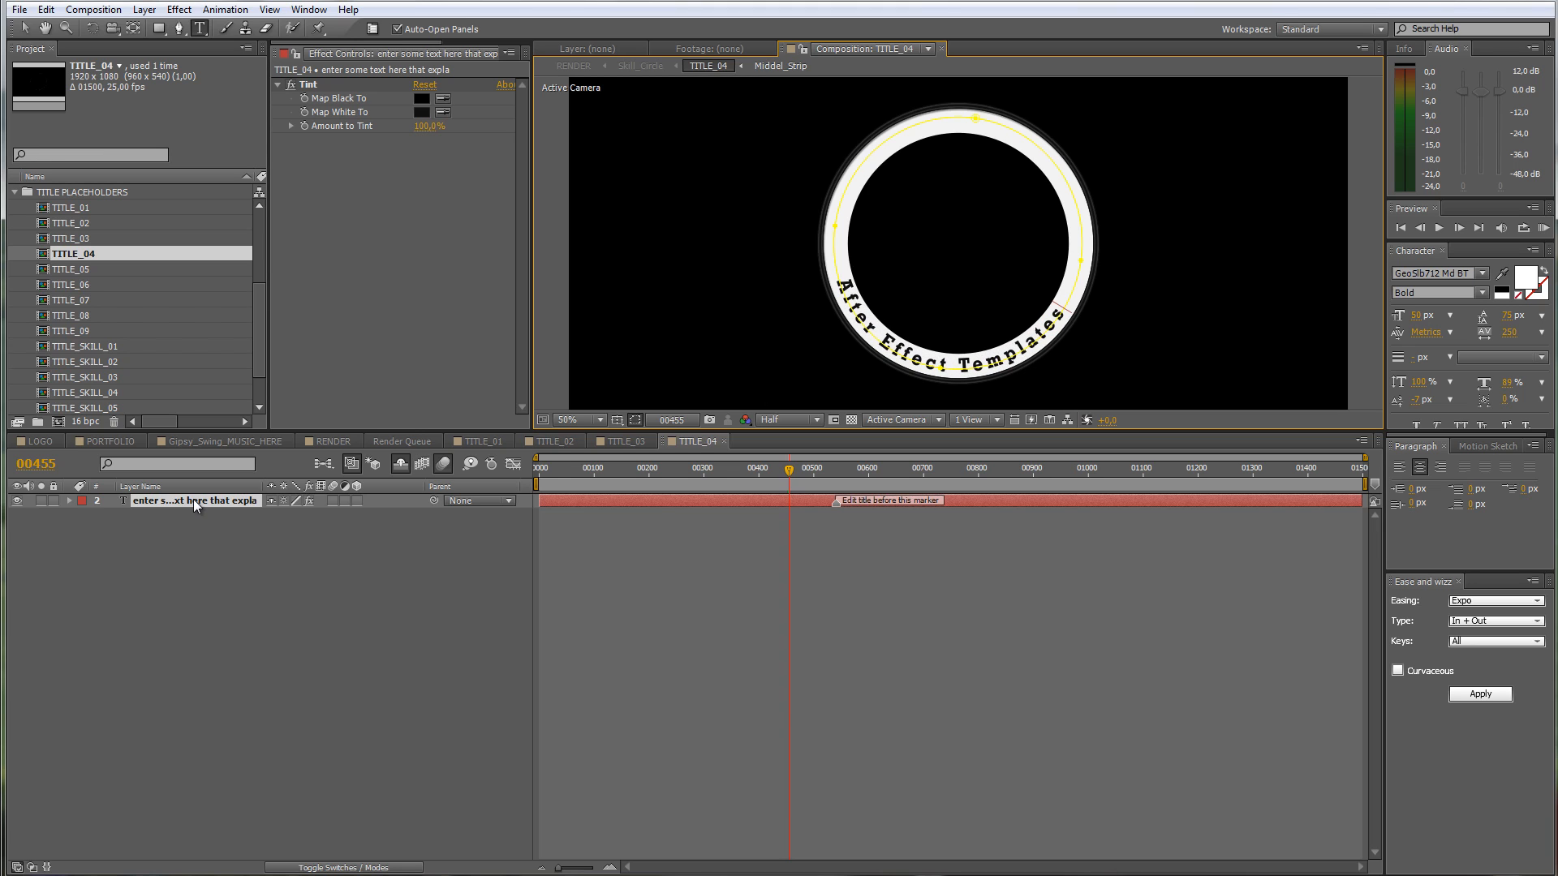
type(" - Moti")
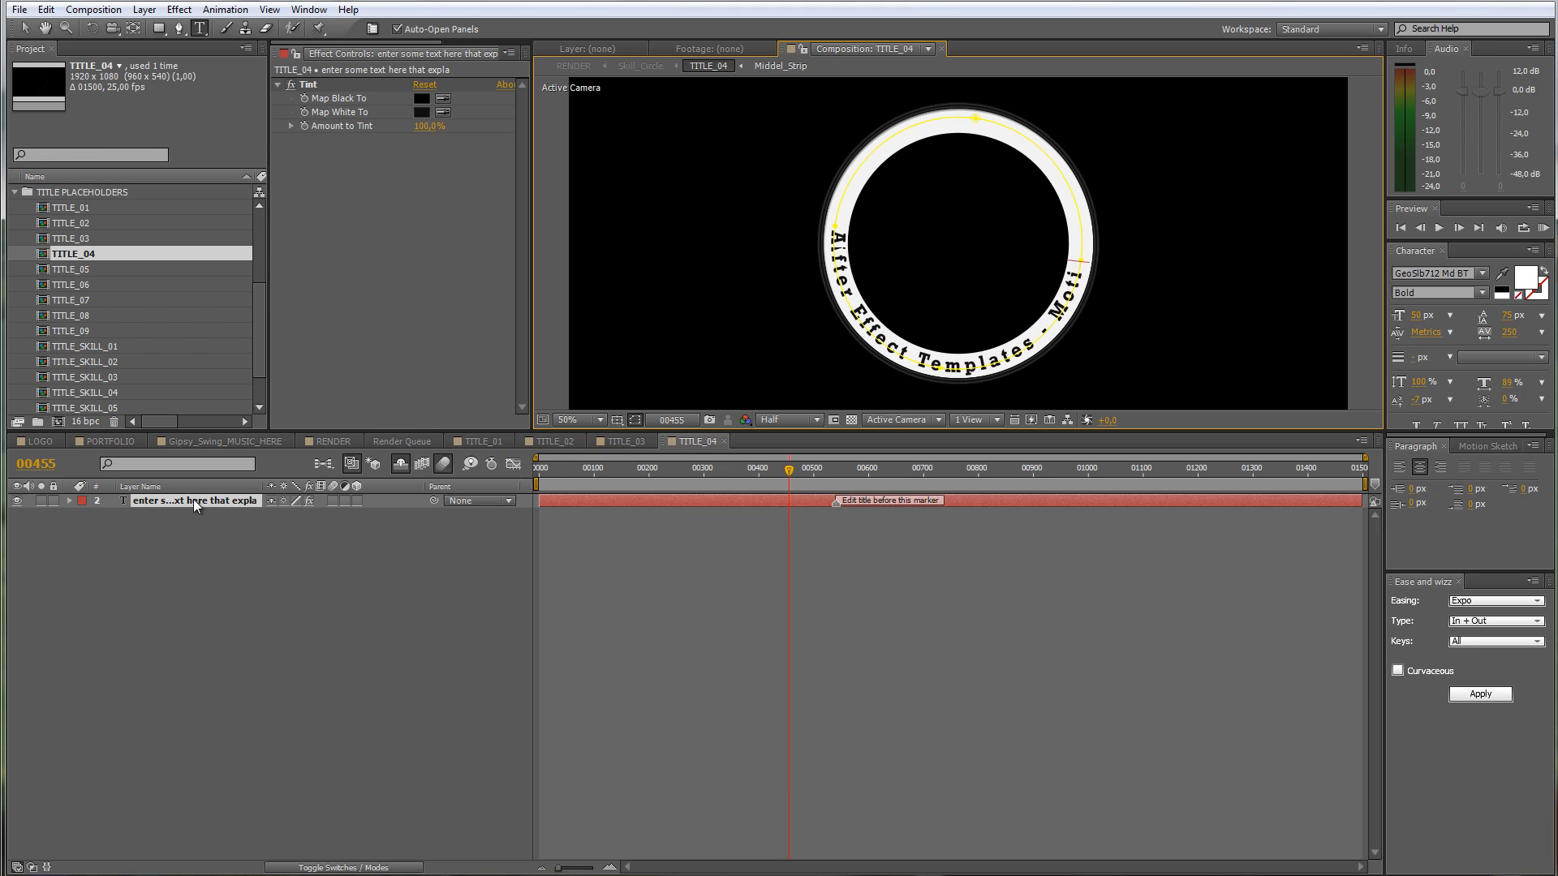
type("on Desig")
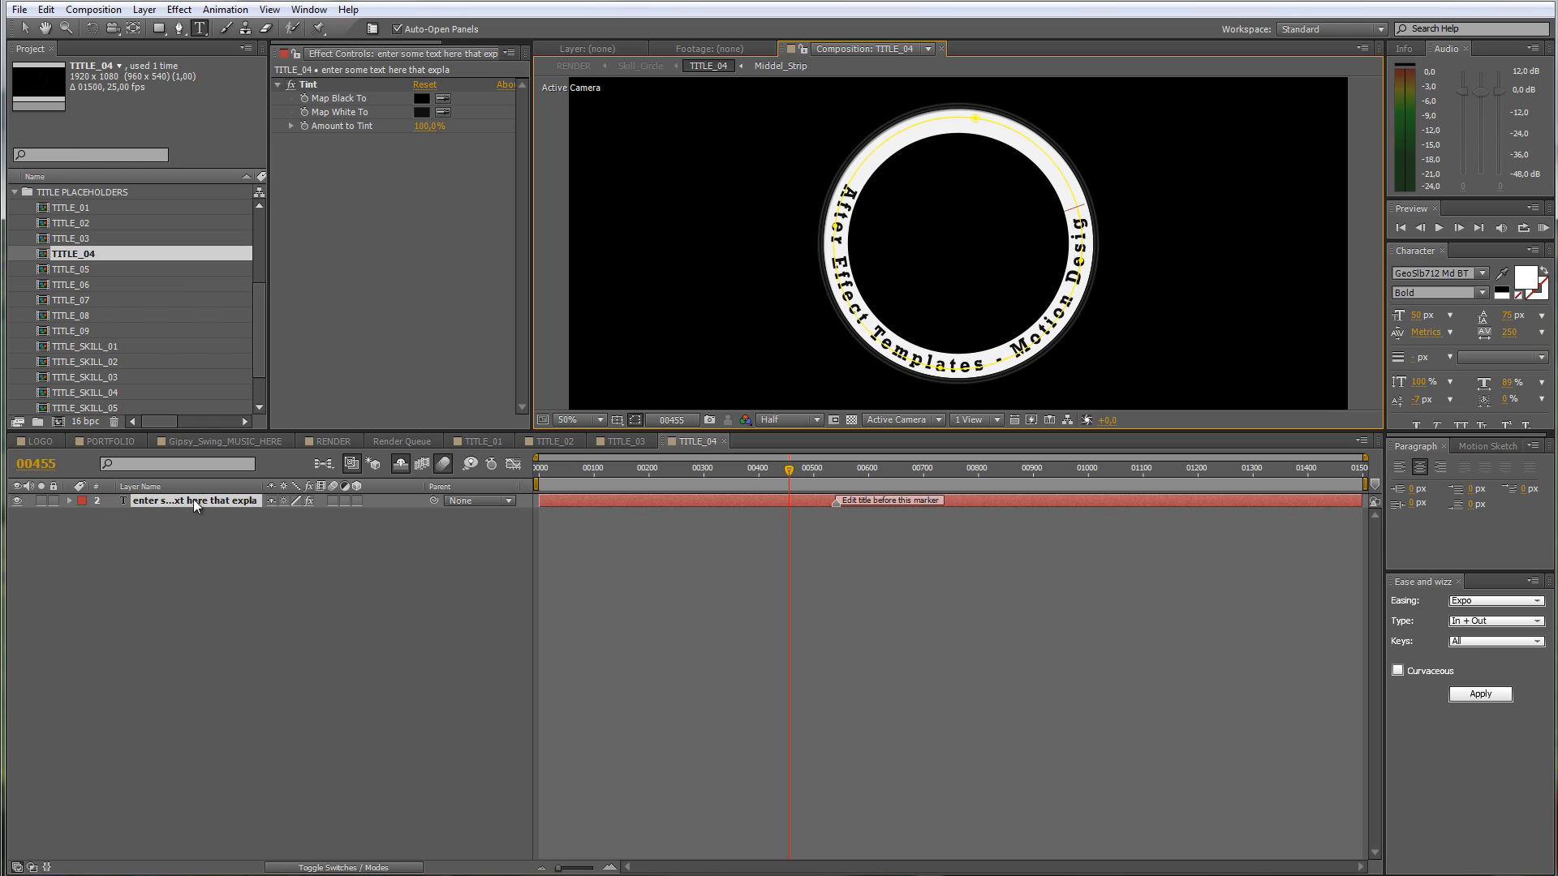
type("n Elements")
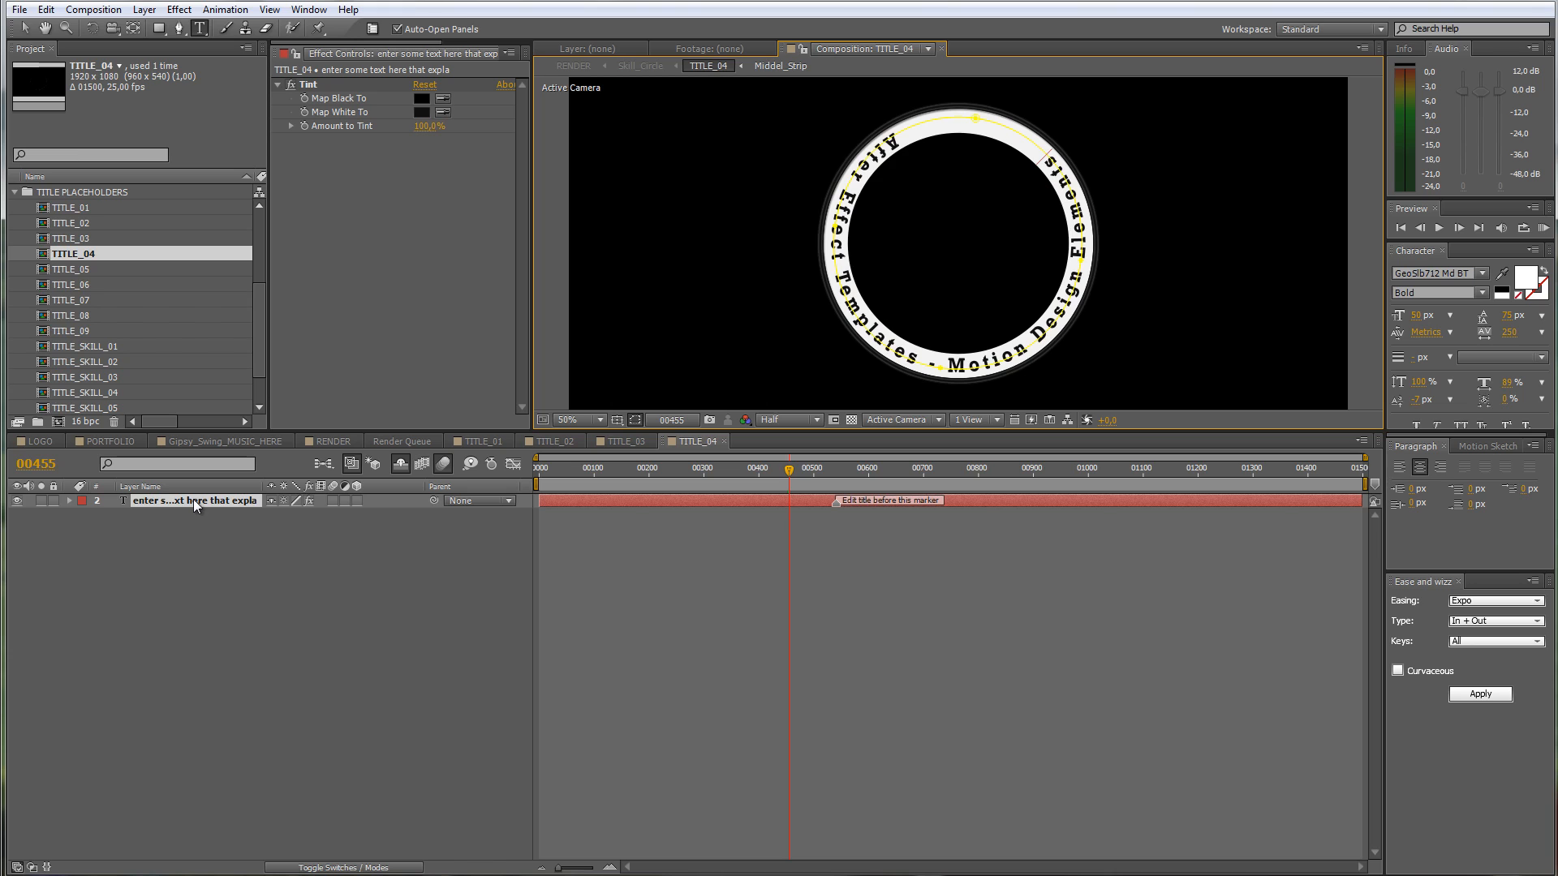
type(" - Tutori")
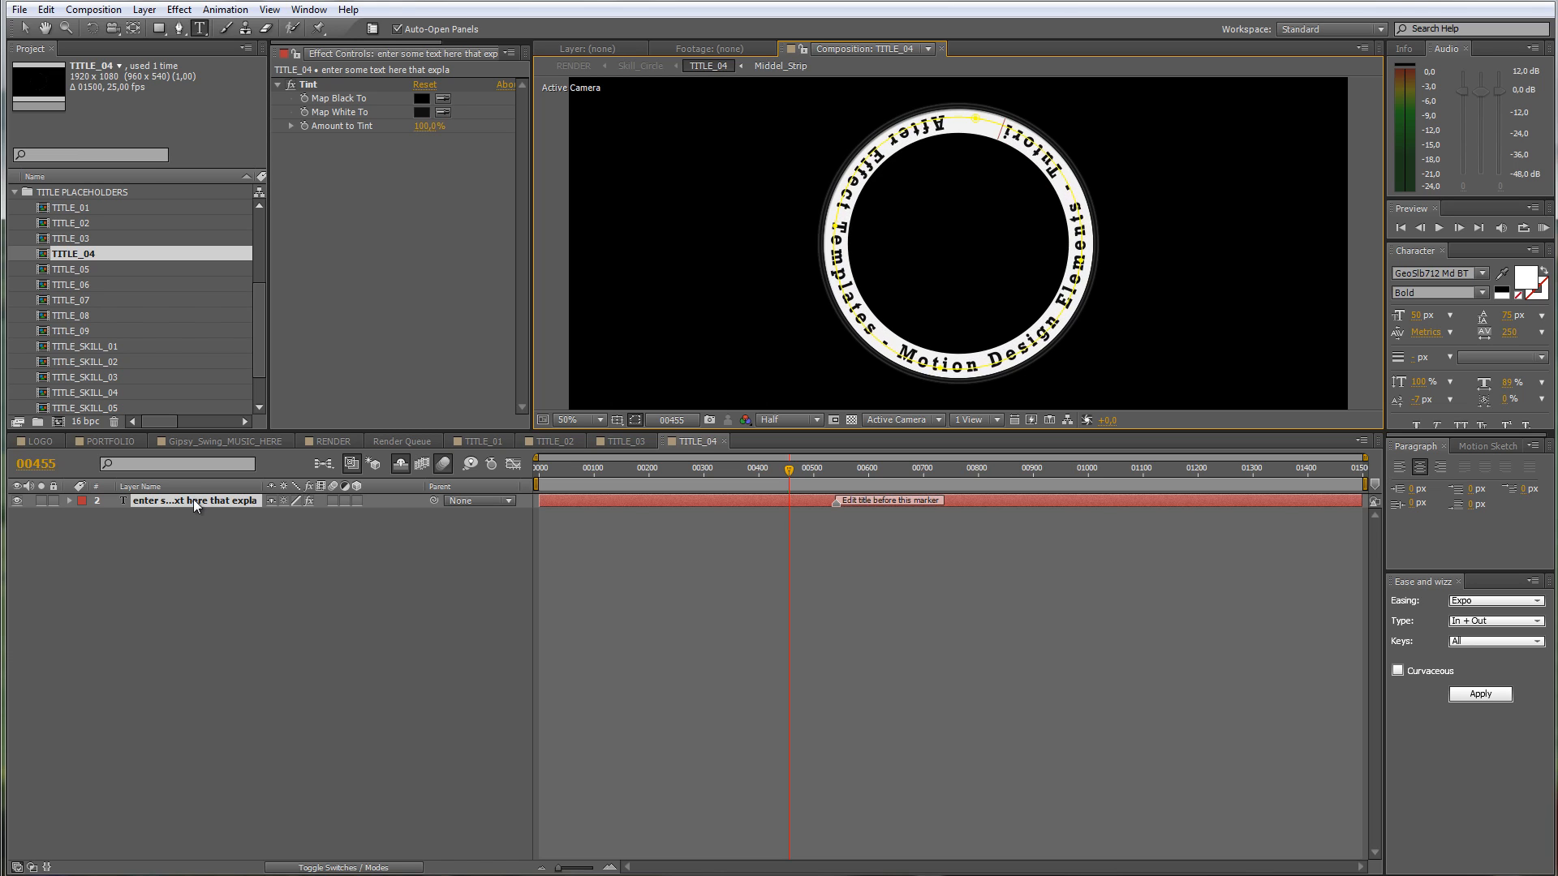
type("als -")
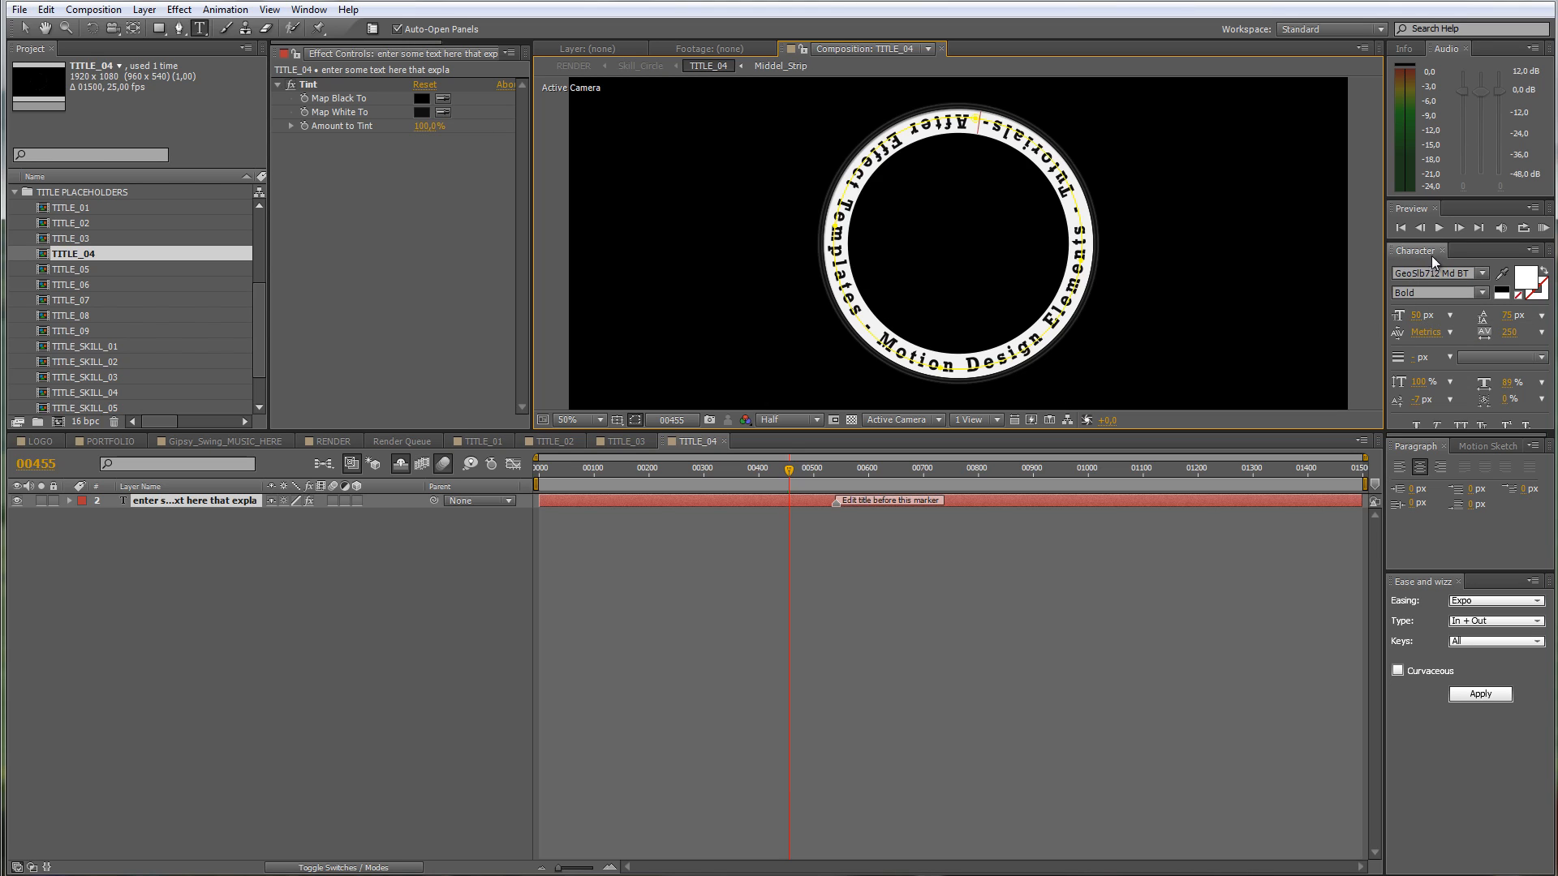
Step: Reduce the font size of the ring text to 40 px
left_click(1416, 317)
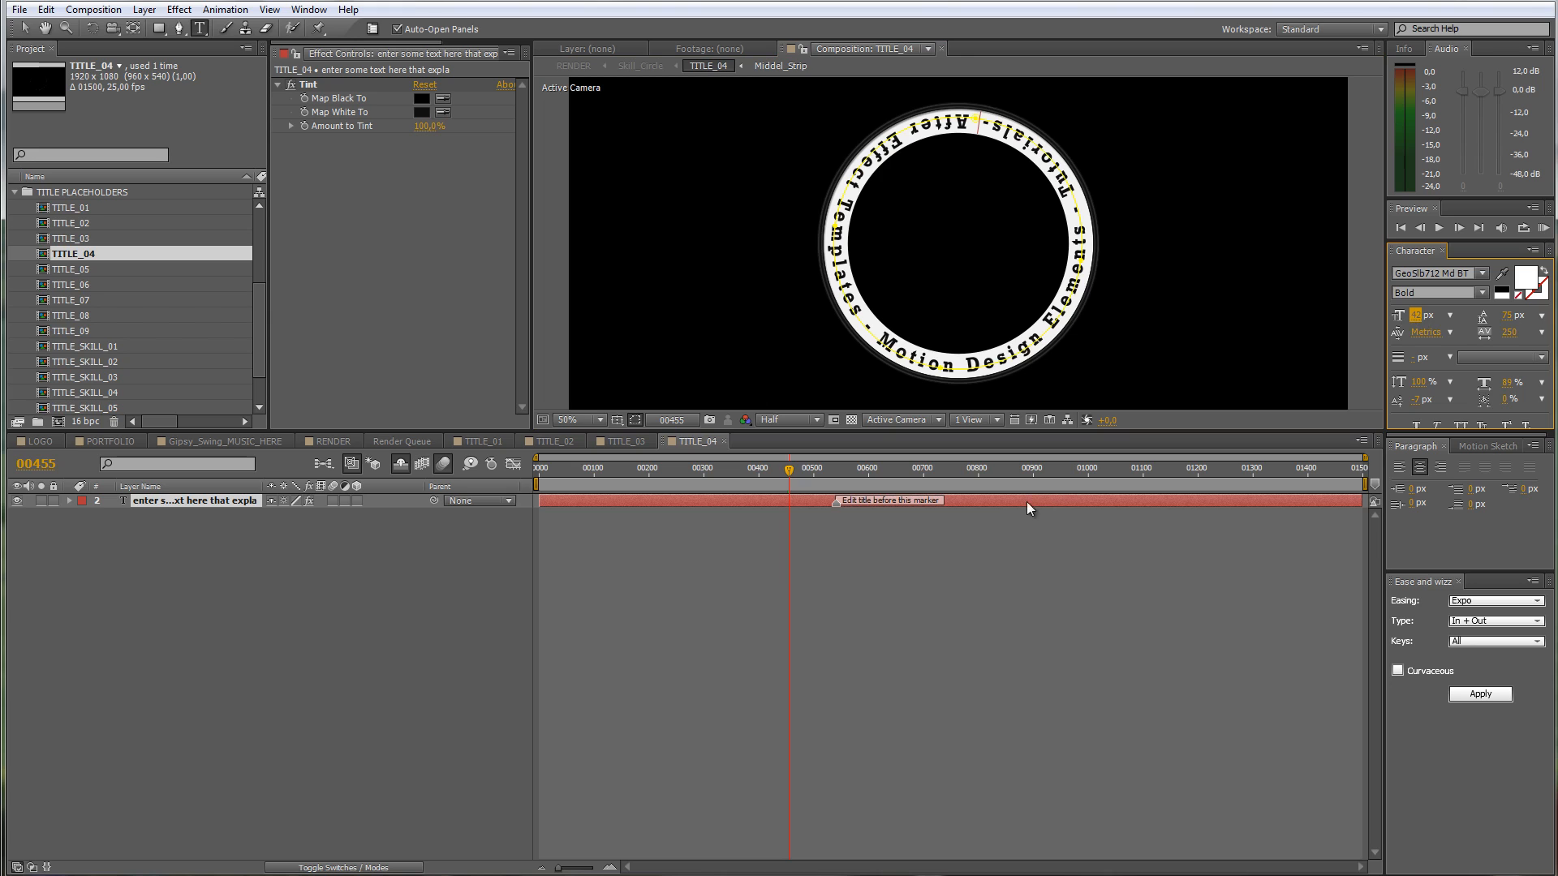
type("50")
left_click(992, 500)
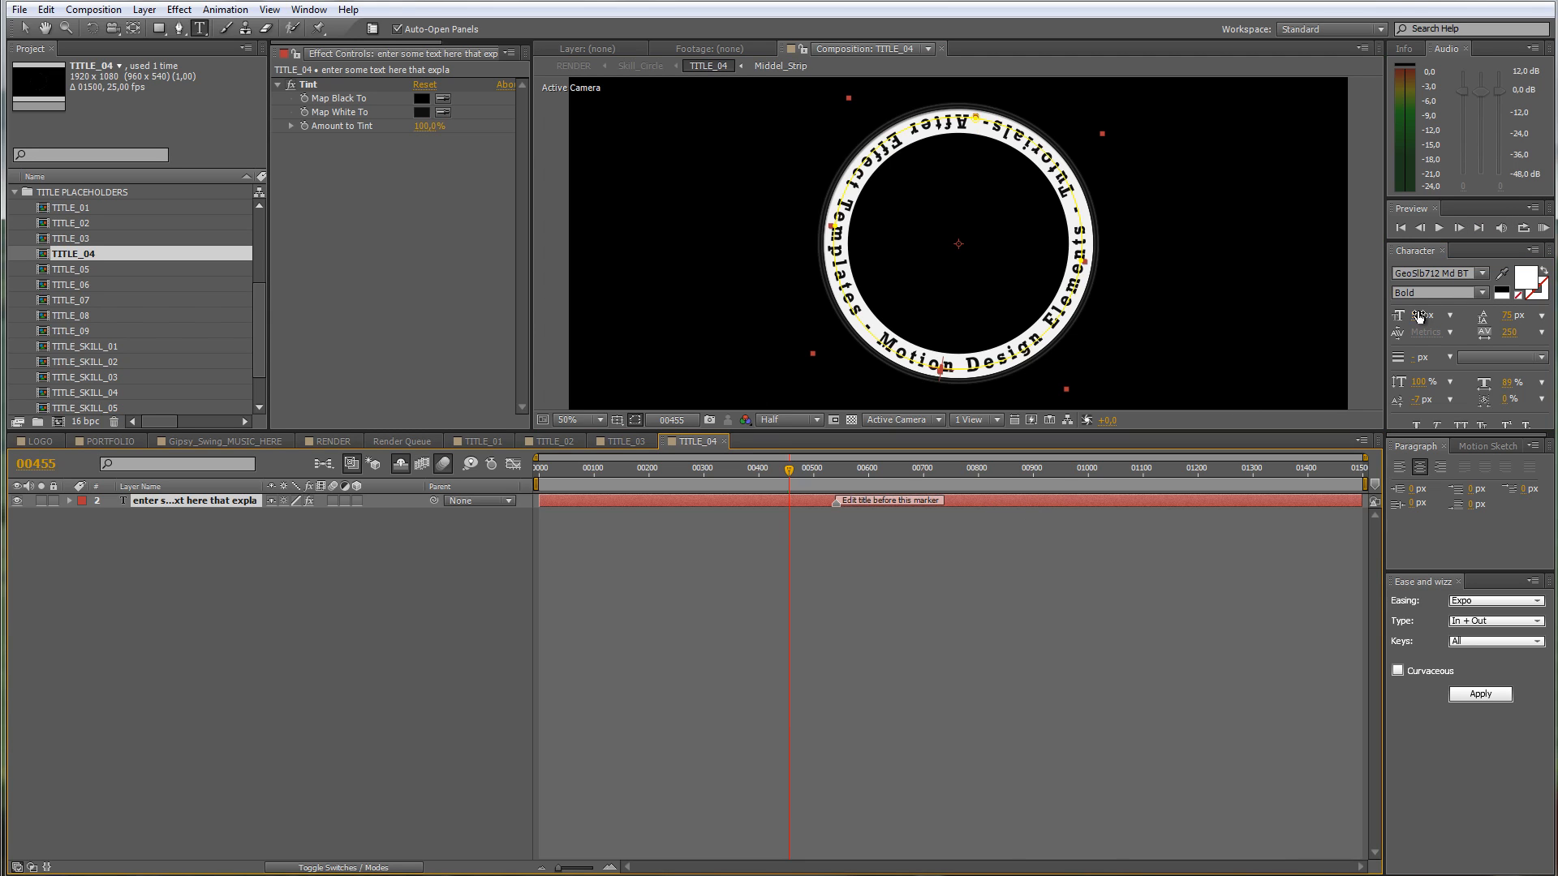
left_click_drag(1418, 316, 1409, 315)
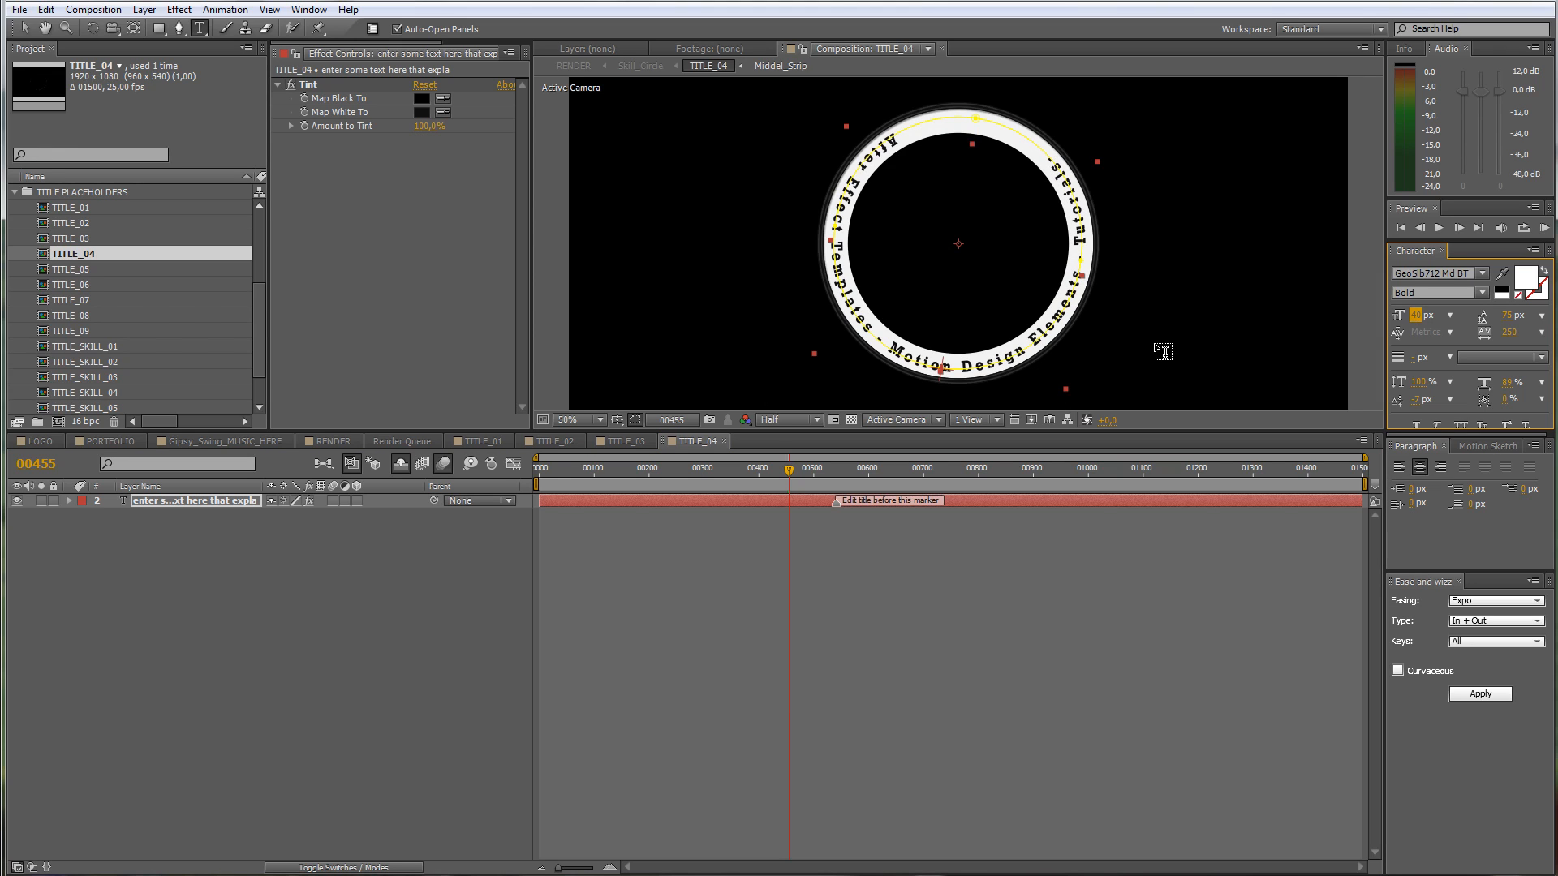
left_click(797, 586)
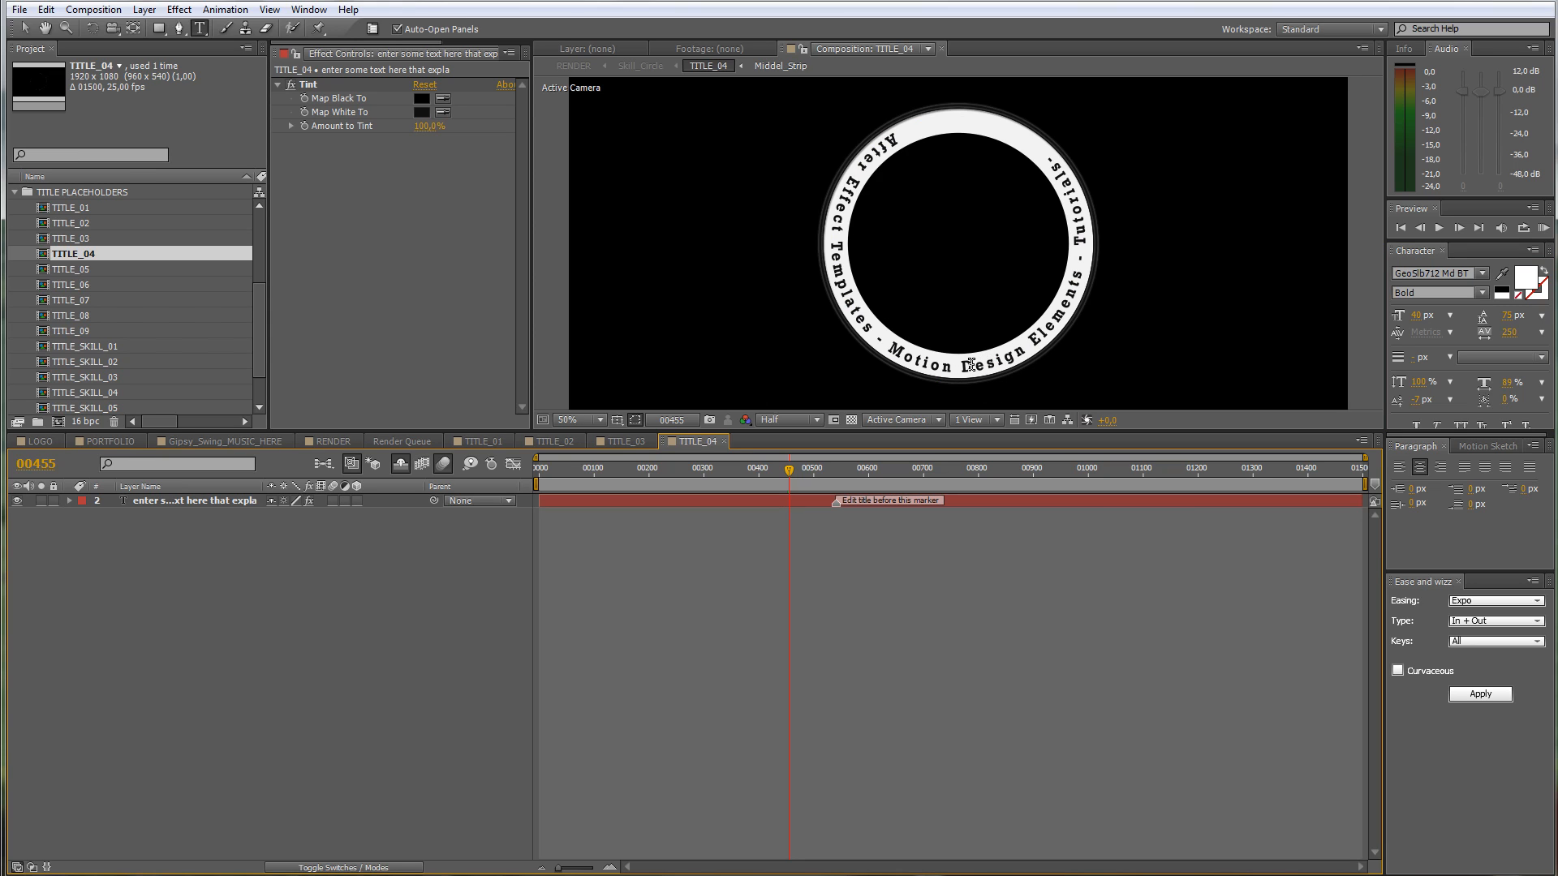
Step: Set the baseline shift of the ring text to -6 px so that it sits centred within the white strip
key("period")
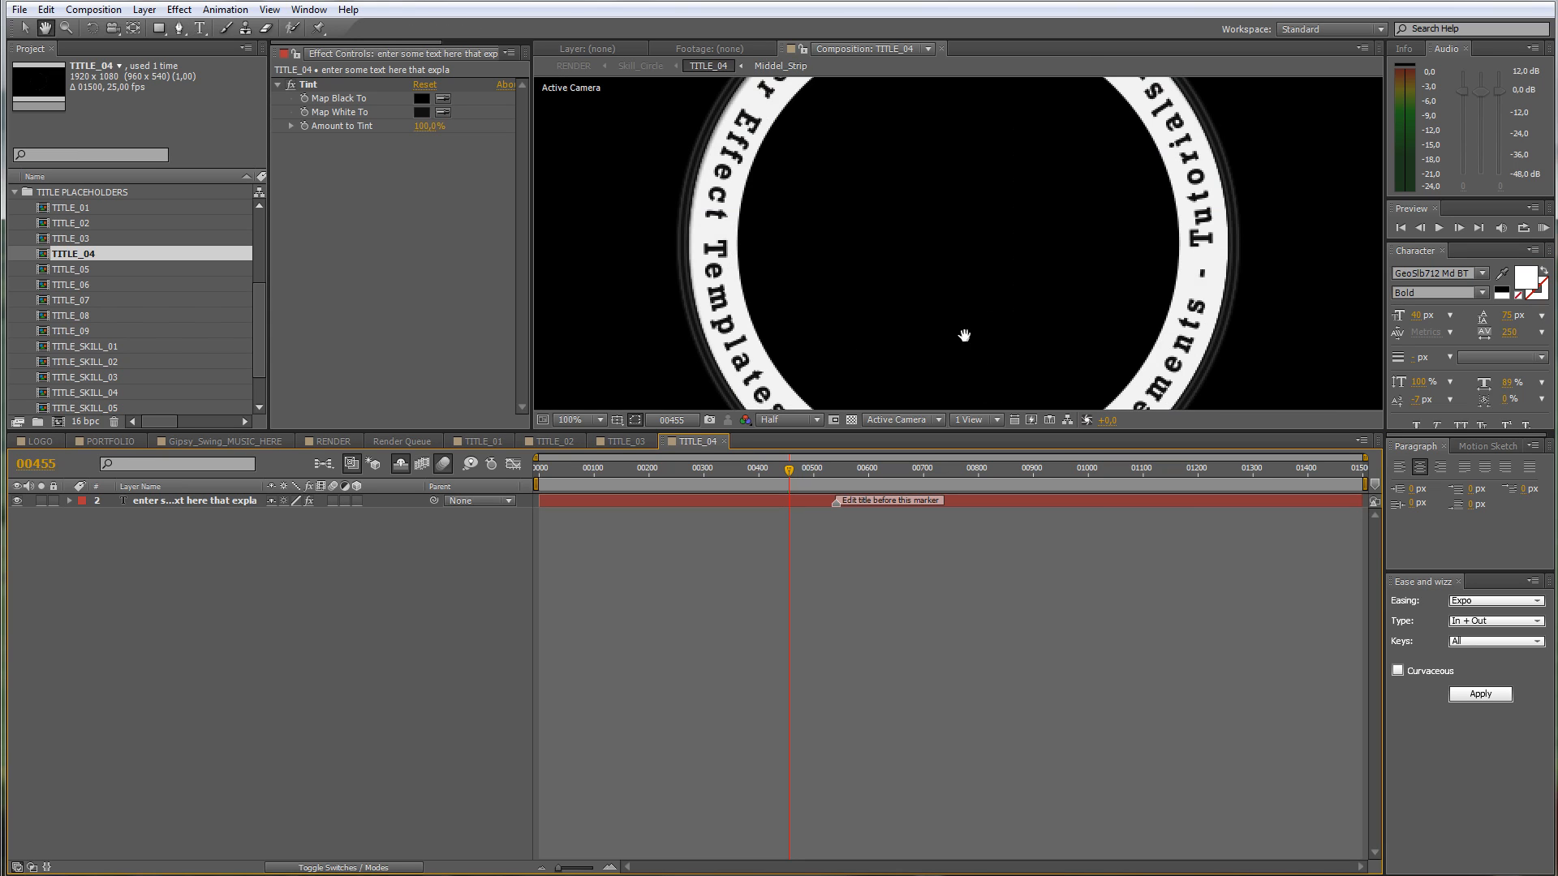
left_click_drag(963, 337, 957, 203)
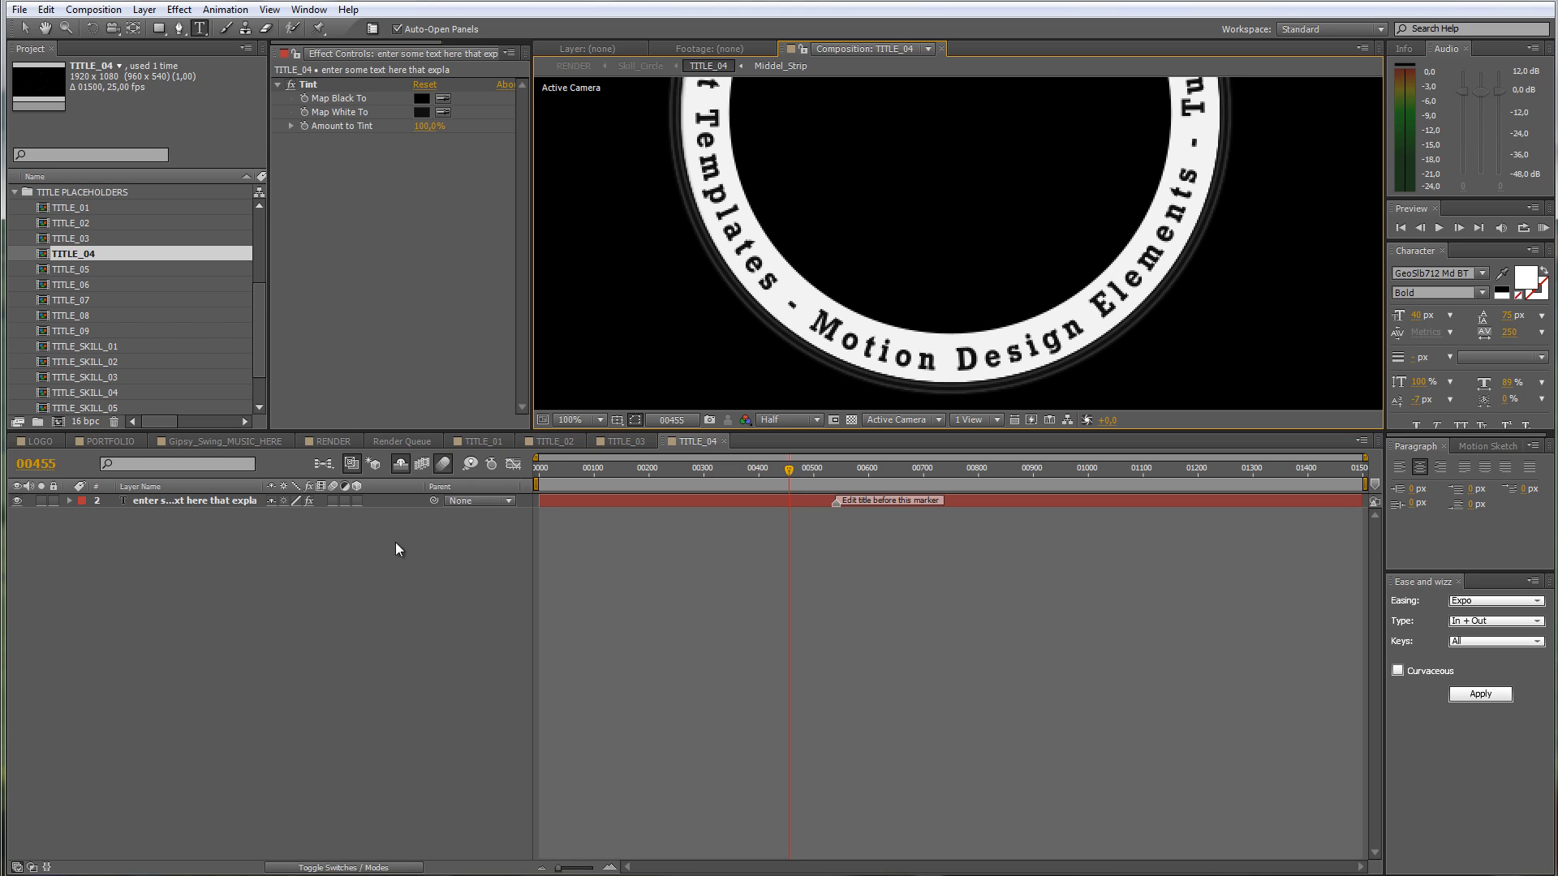
left_click(201, 502)
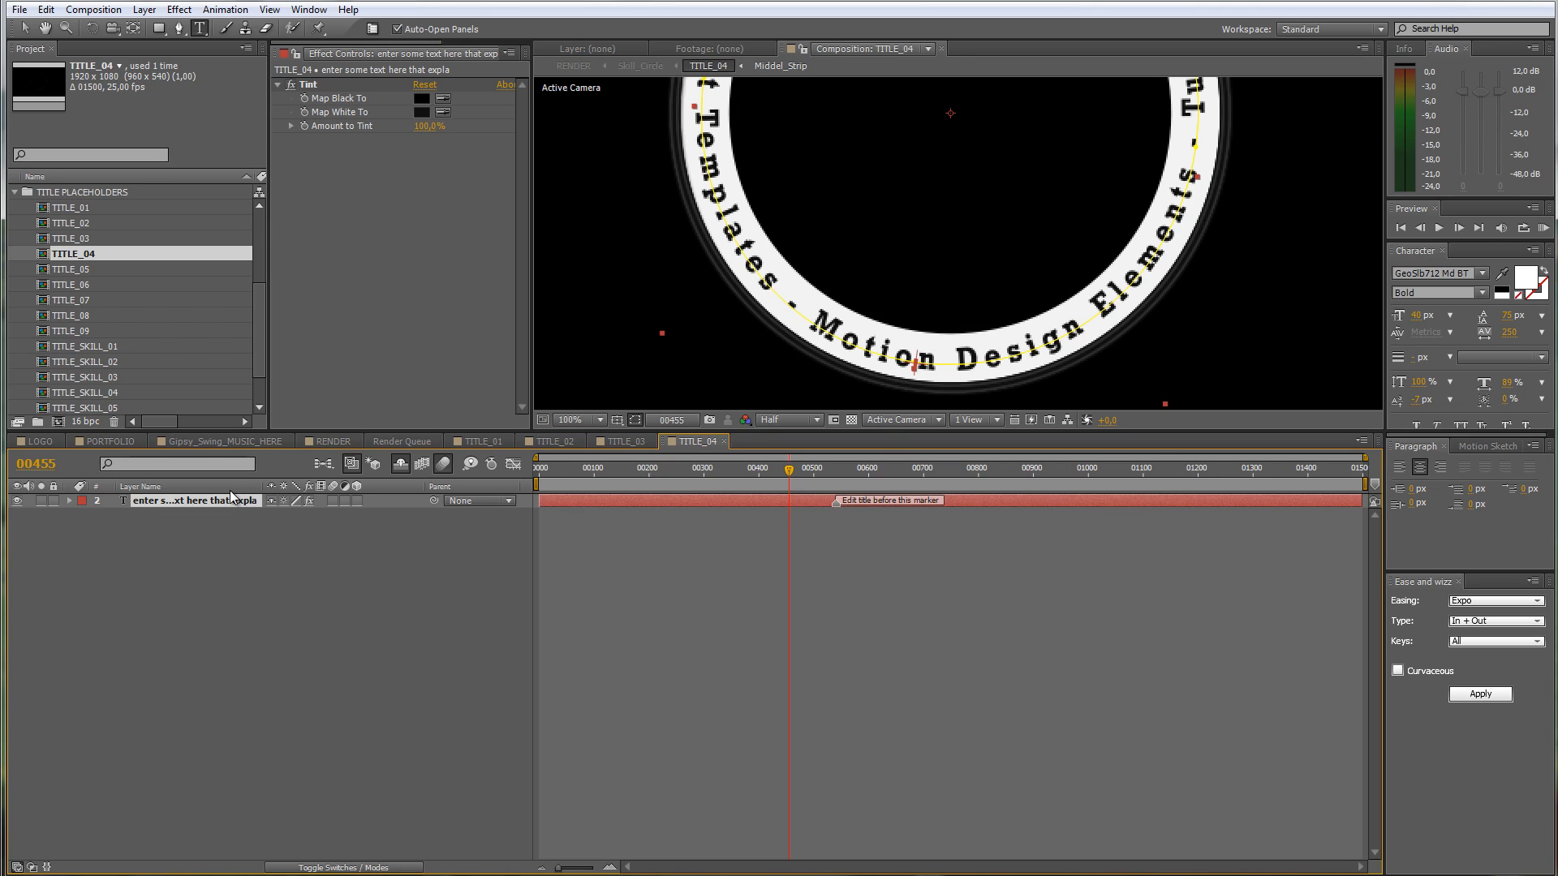
left_click(1418, 406)
left_click_drag(1419, 407, 1419, 408)
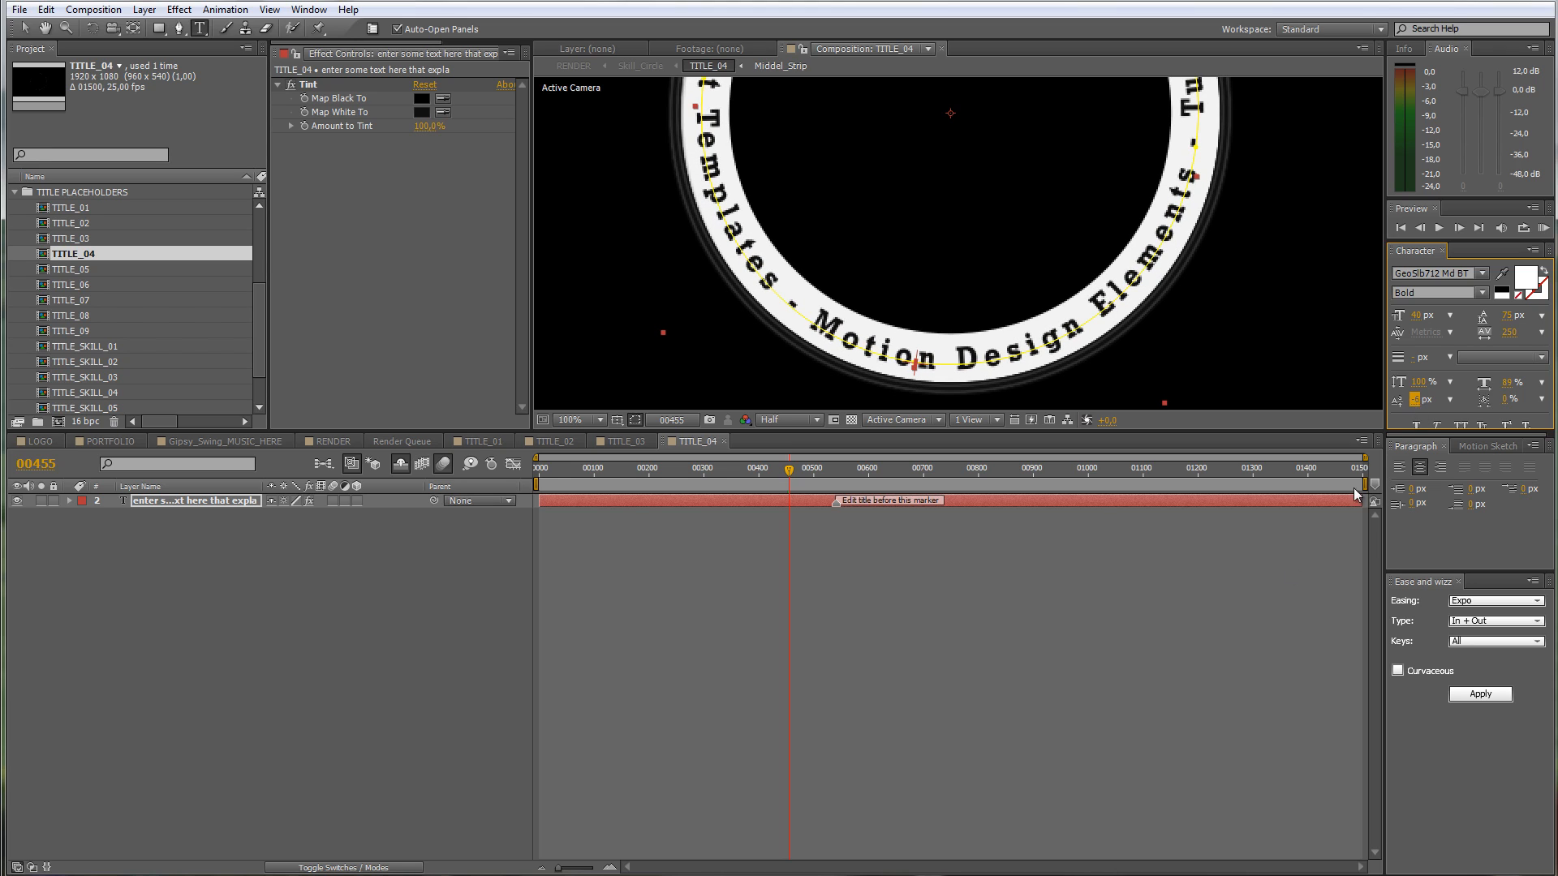
left_click(1037, 681)
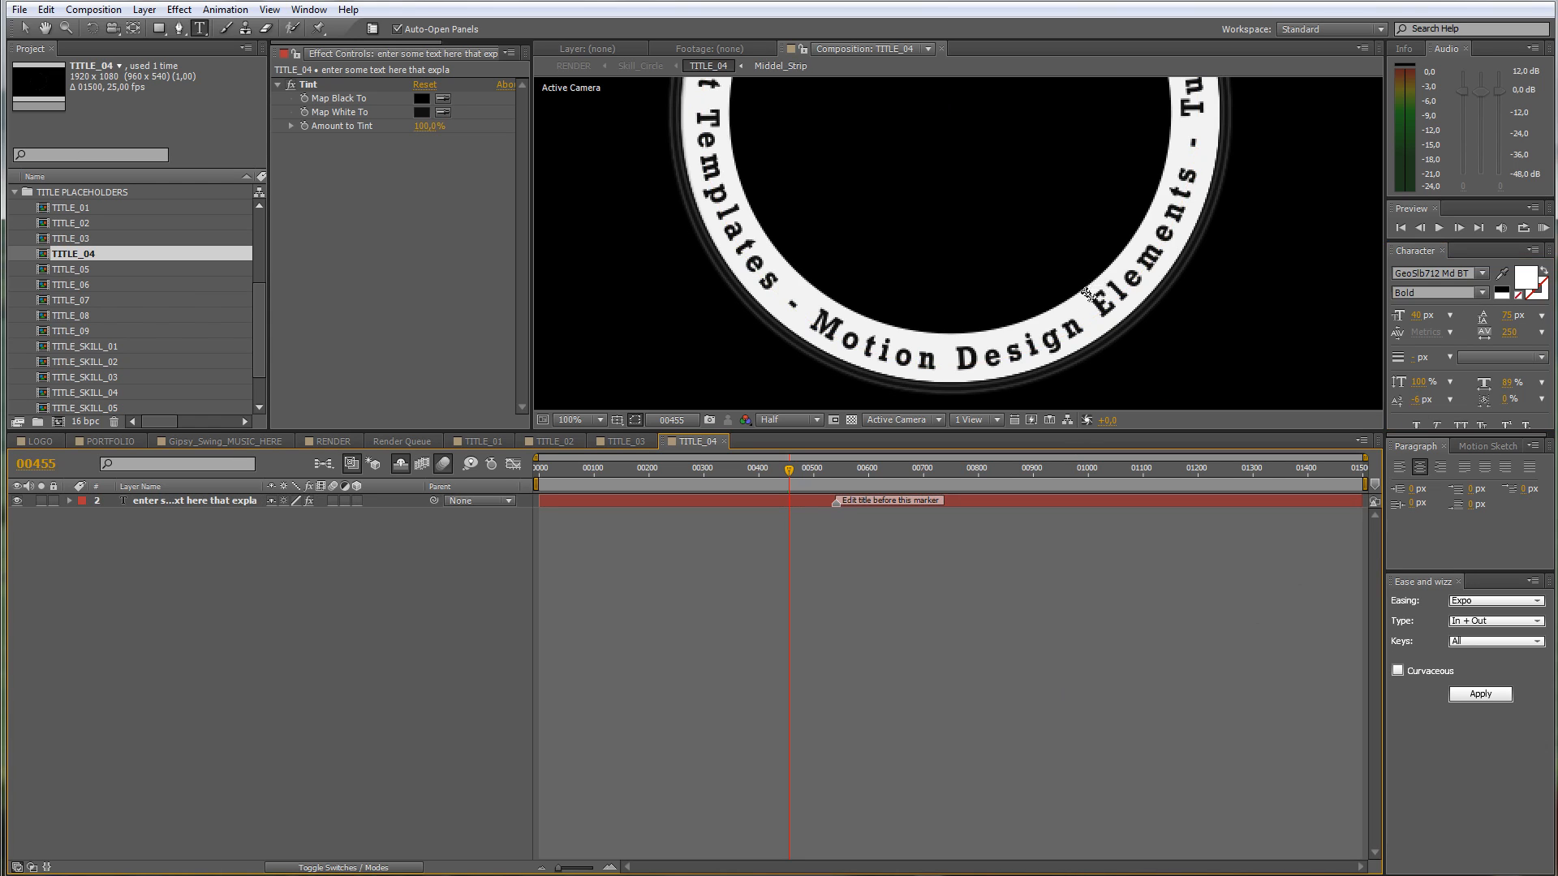
Step: Extend the ring text in TITLE_04 with a row of hyphens after "Tutorials" until the gap in the circle is closed
scroll(1011, 284, "down", 4)
scroll(1011, 284, "up", 2)
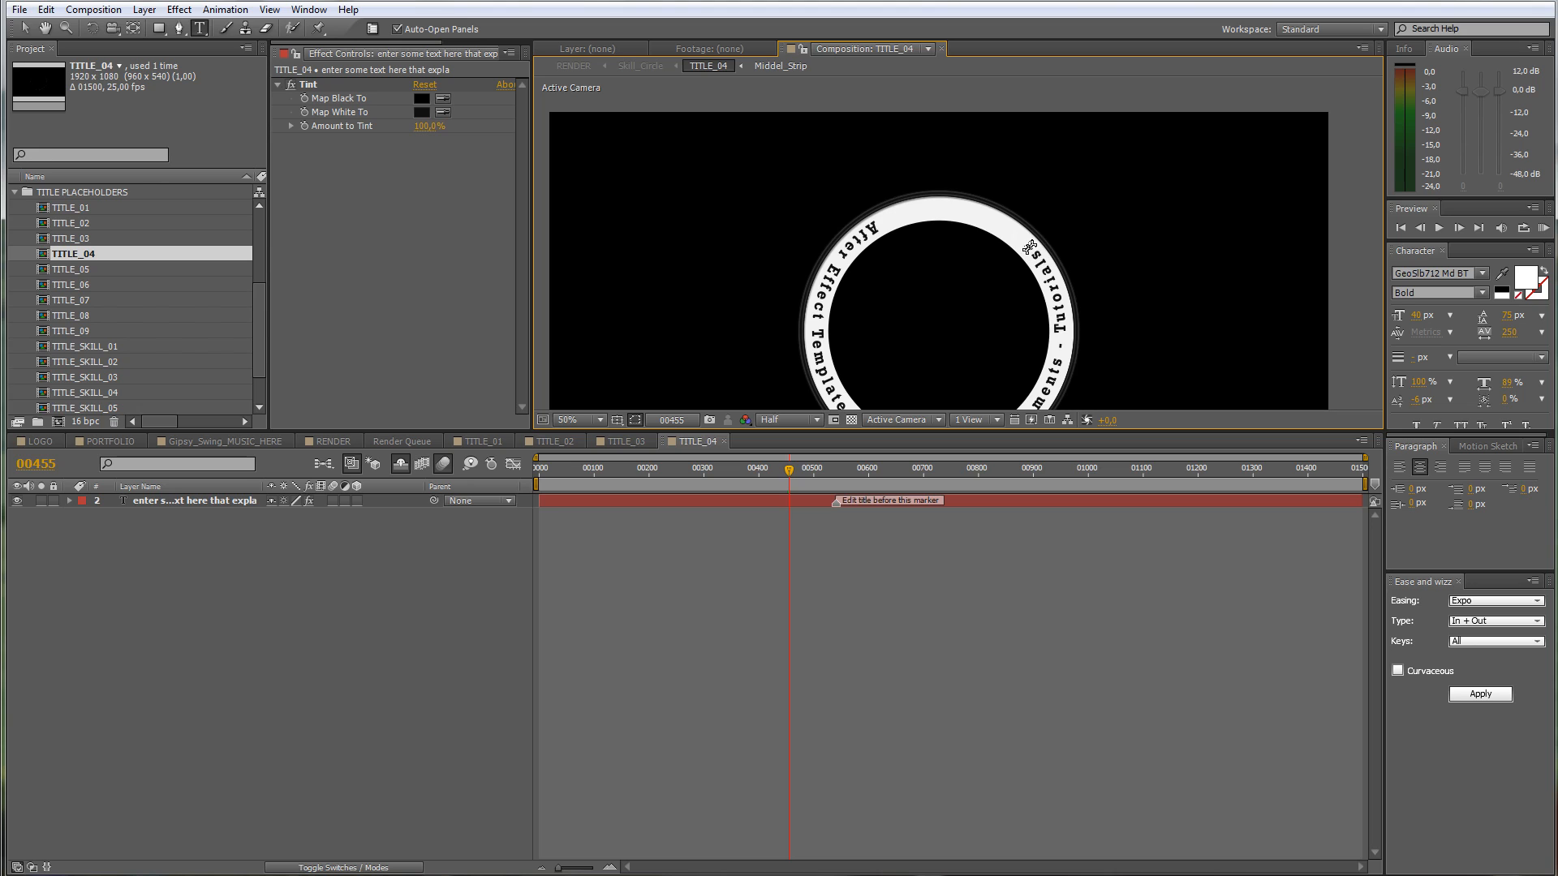
left_click(1053, 330)
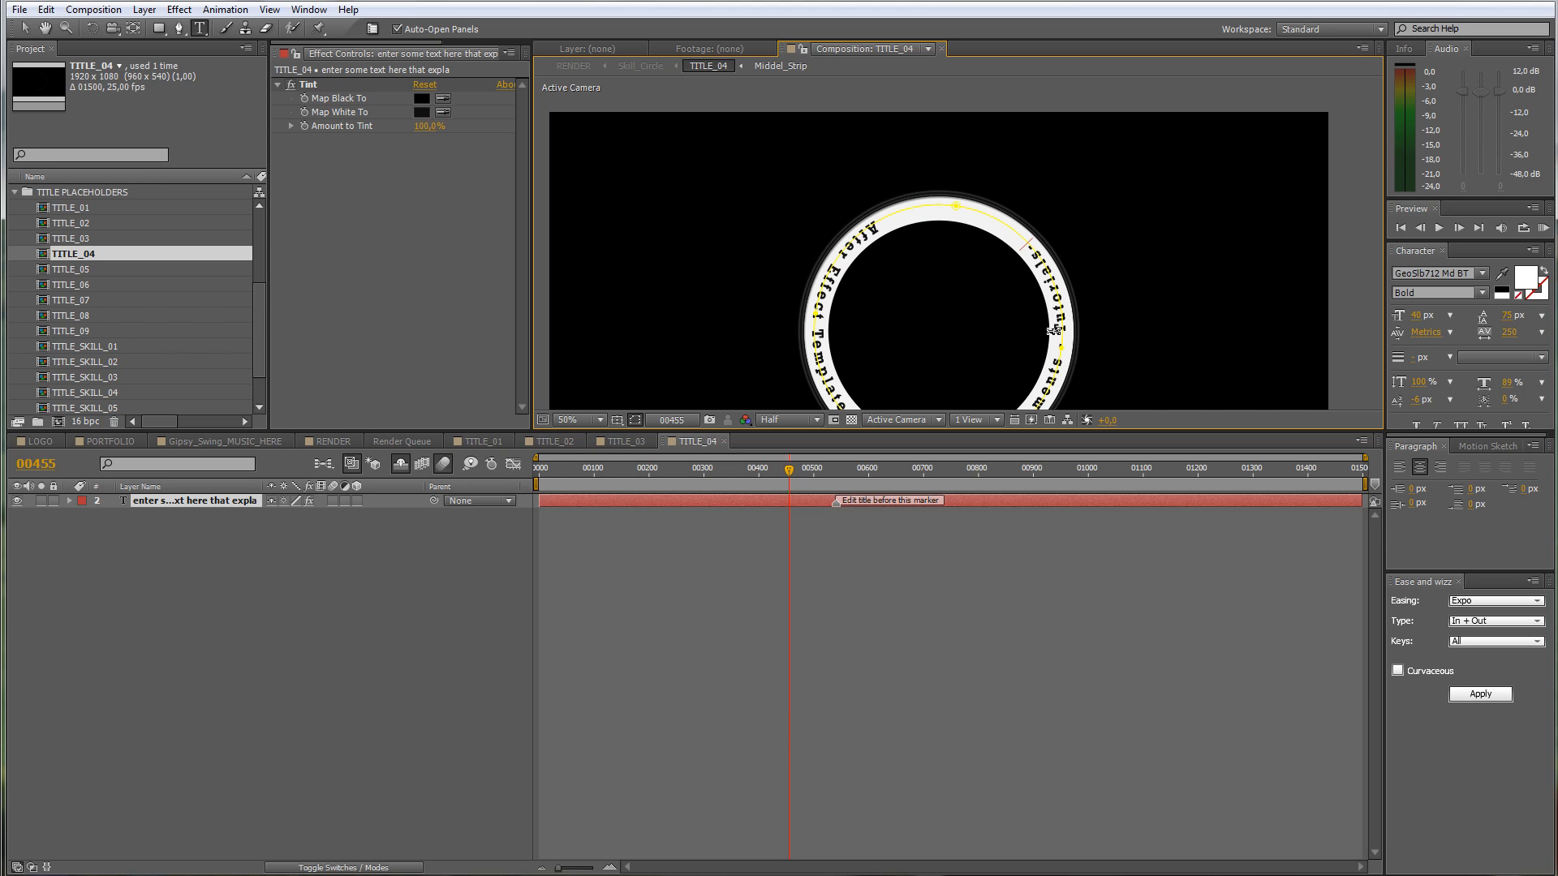
type("----------")
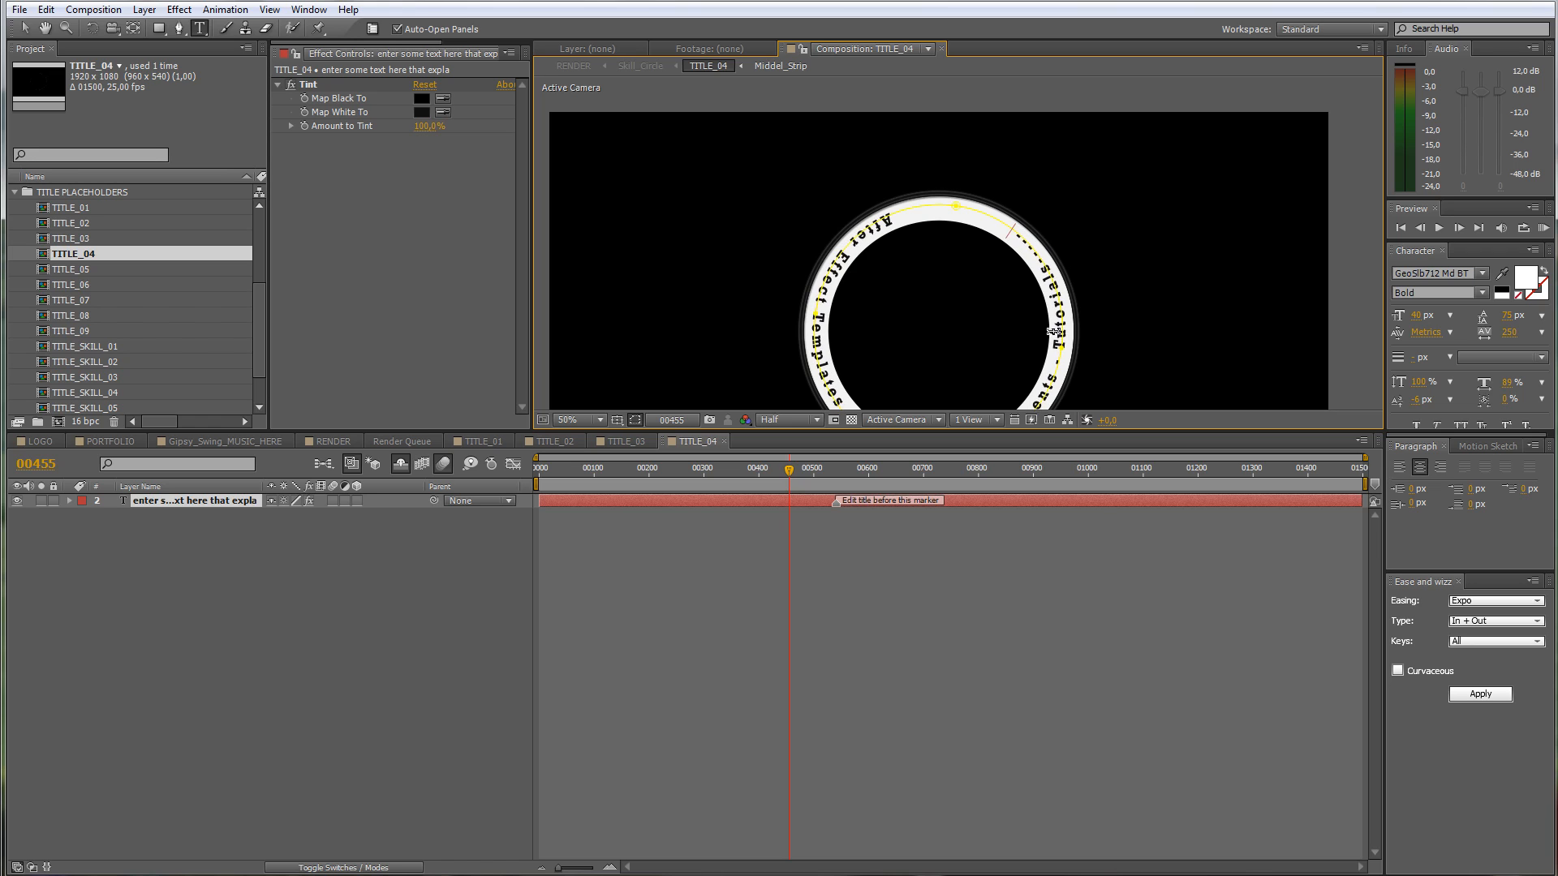
type("--------")
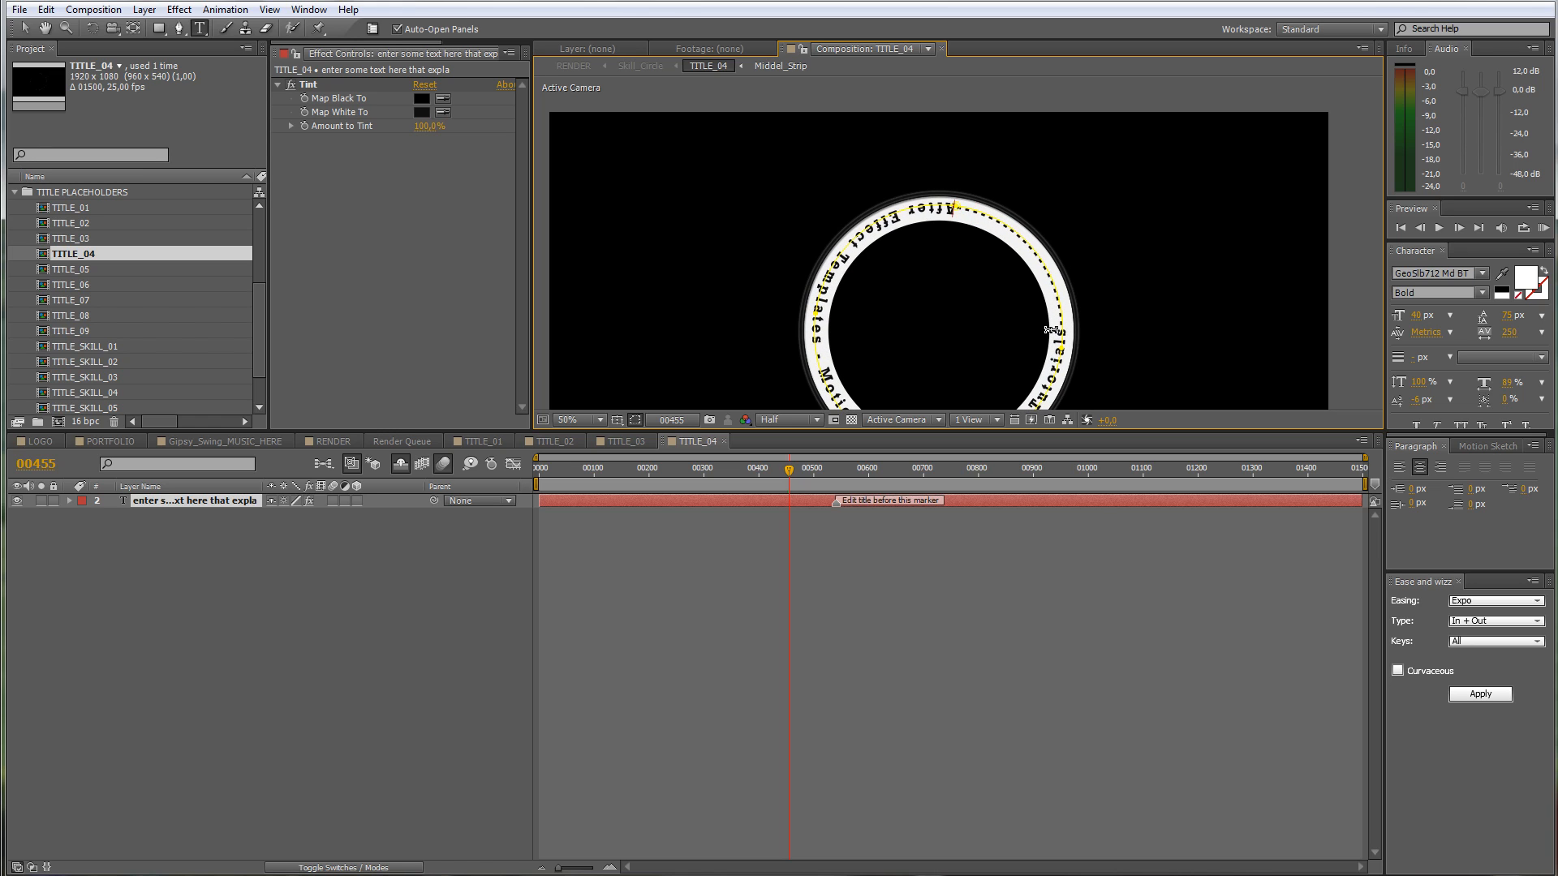
left_click(948, 589)
scroll(914, 357, "down", 1)
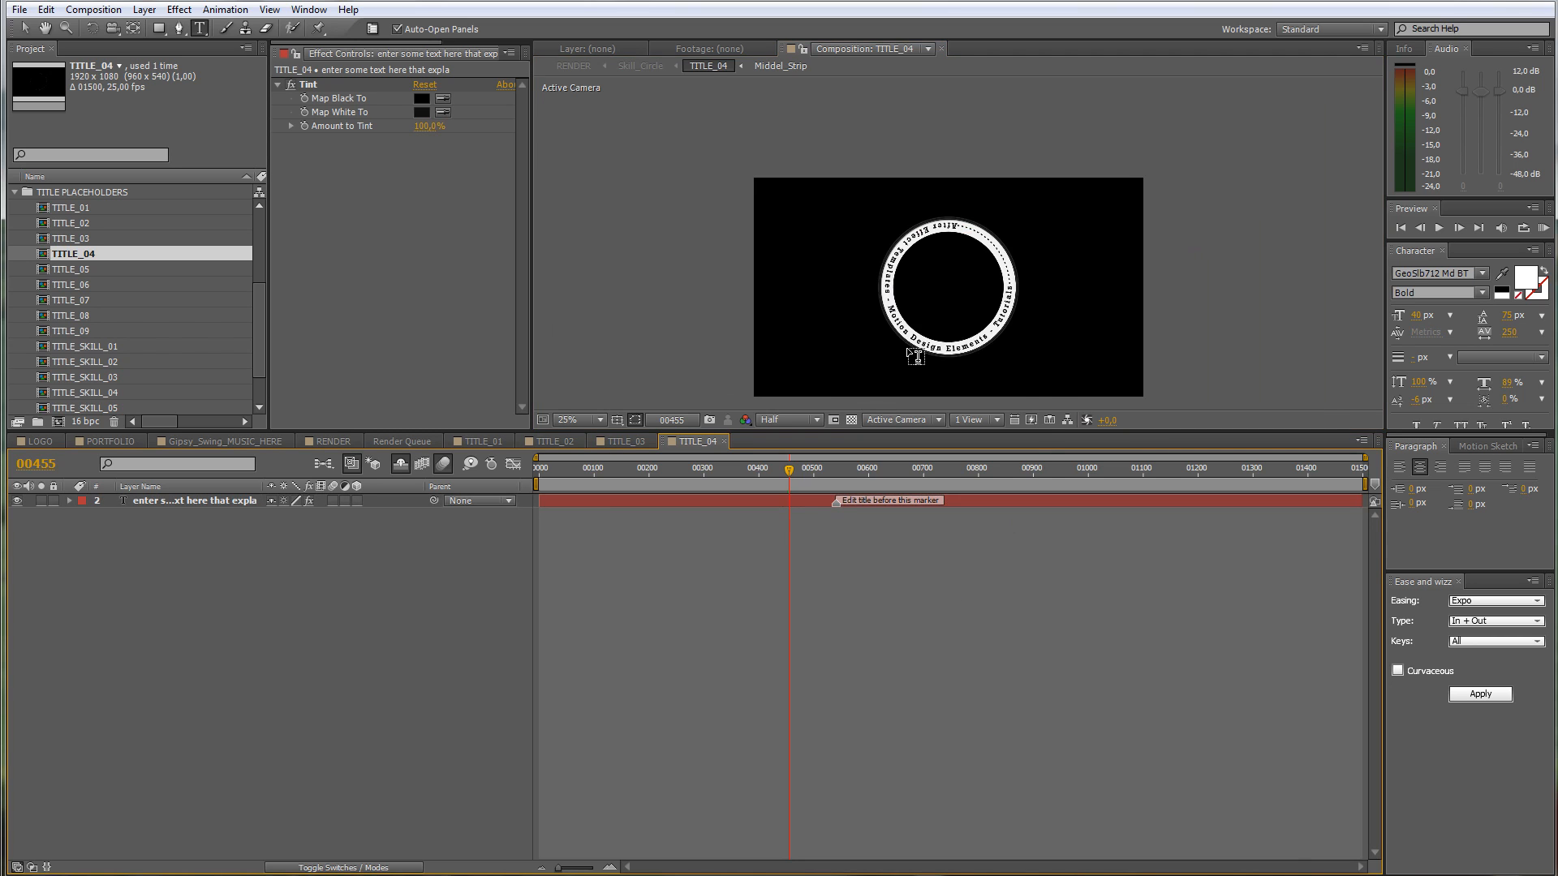
scroll(914, 357, "up", 1)
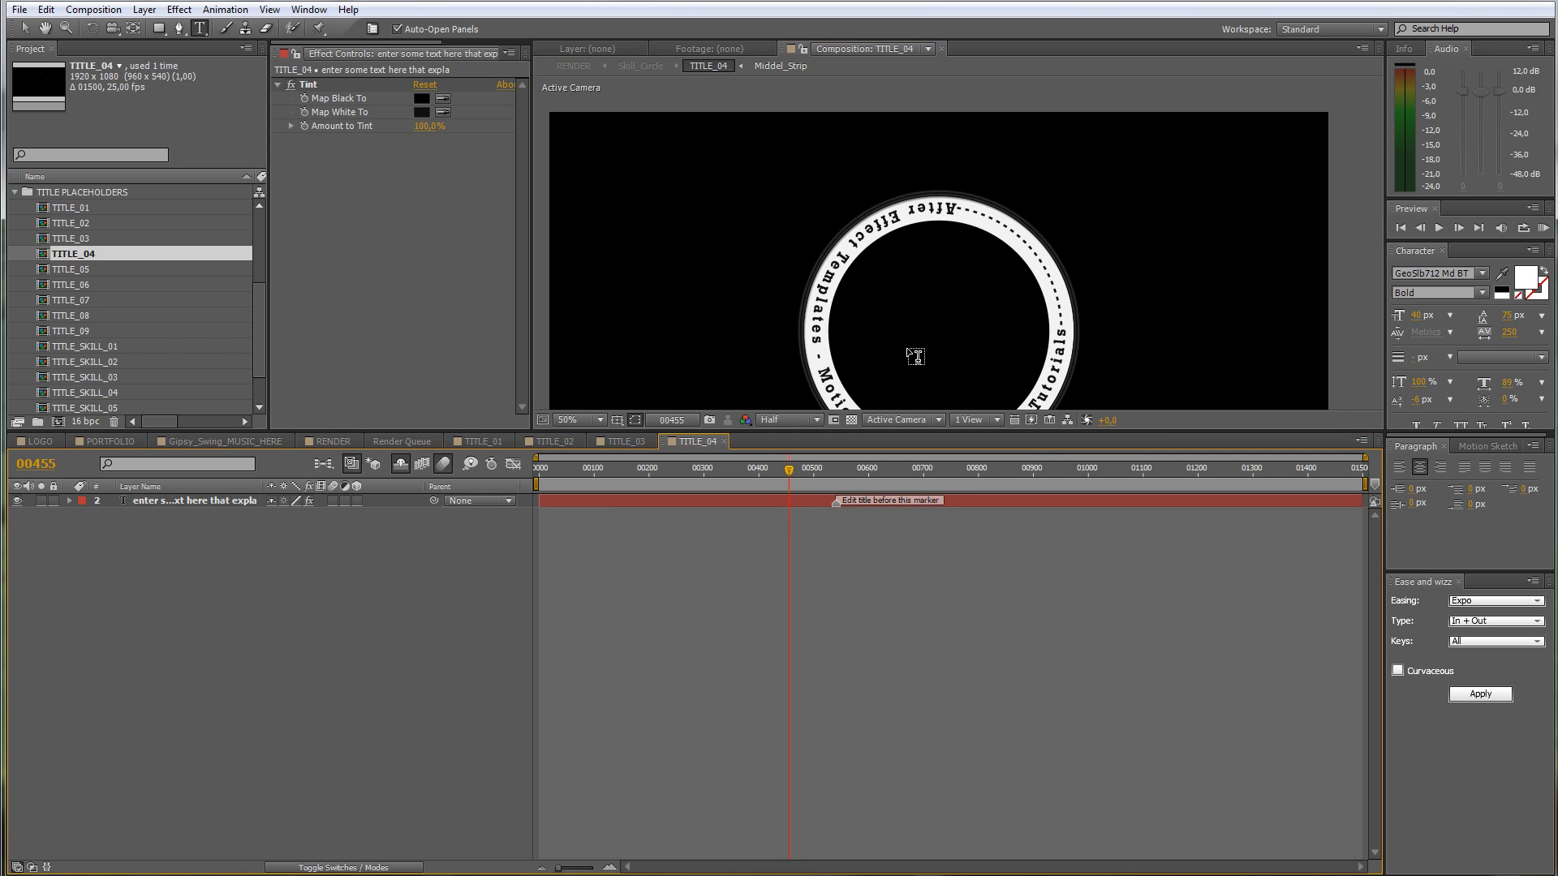
Step: Check the ring text in the RENDER composition at frame 387, where the first skill label is shown
left_click(339, 439)
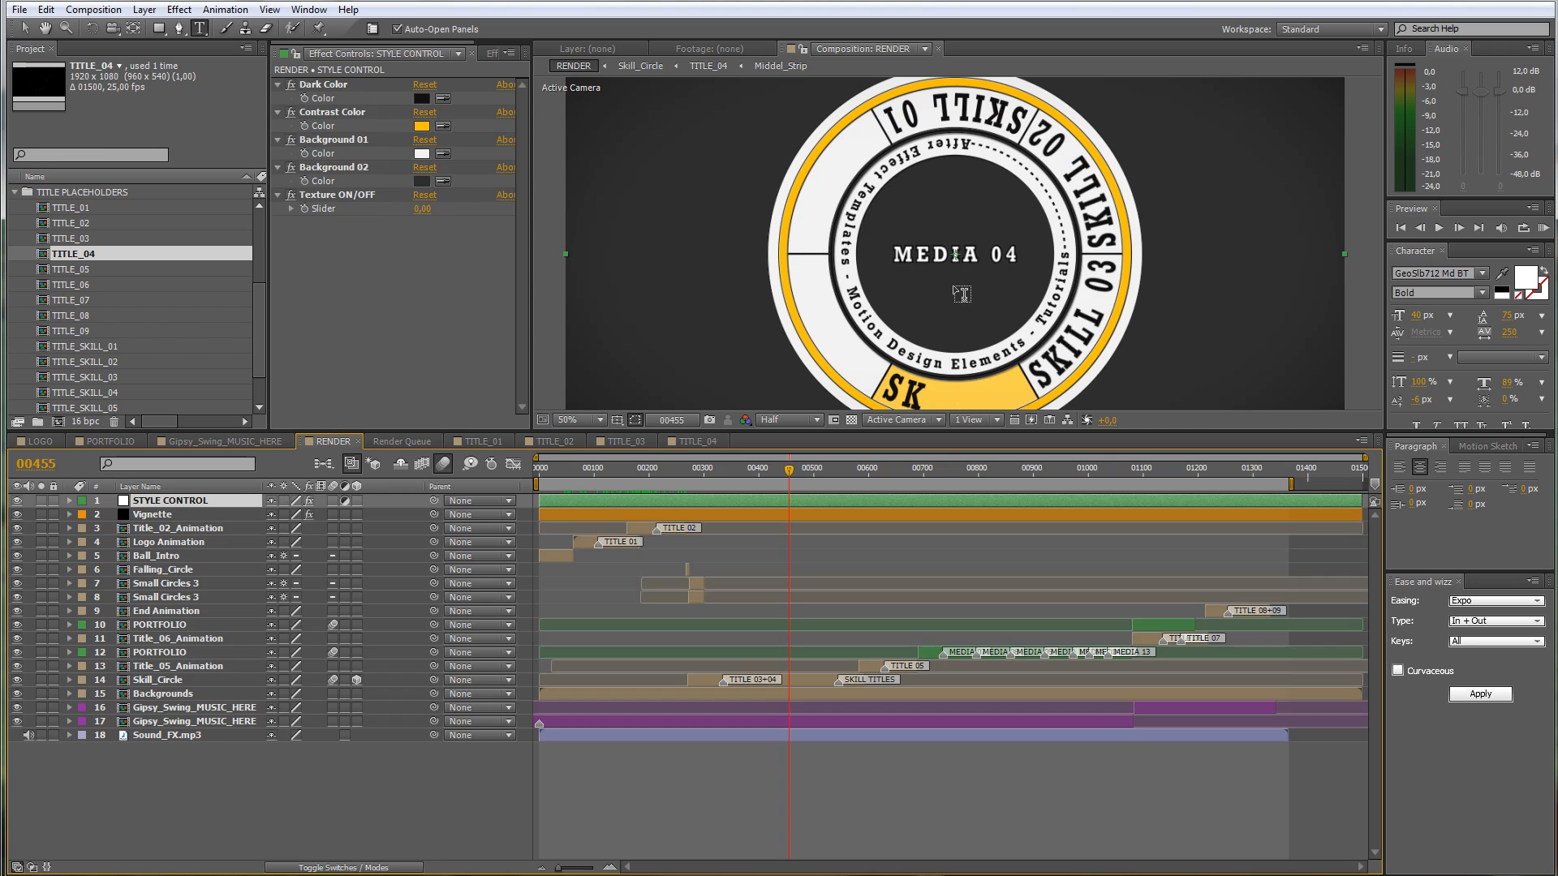
left_click(749, 469)
left_click_drag(749, 473, 753, 477)
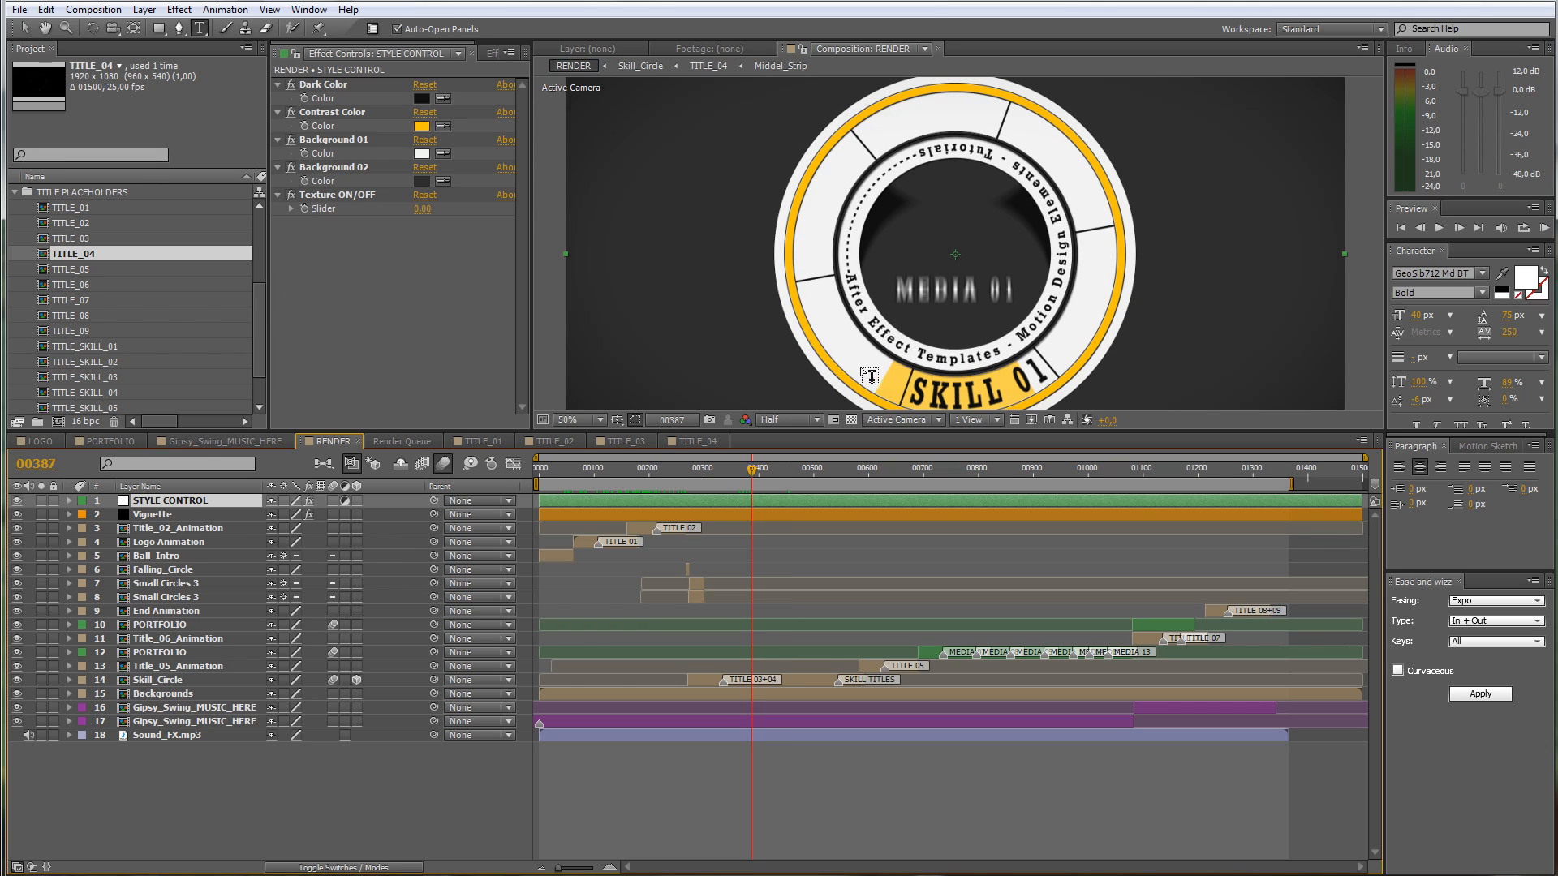
Step: Open the TITLE_SKILL_01 composition and turn on the transparency grid so that its dark text is readable
left_click(88, 347)
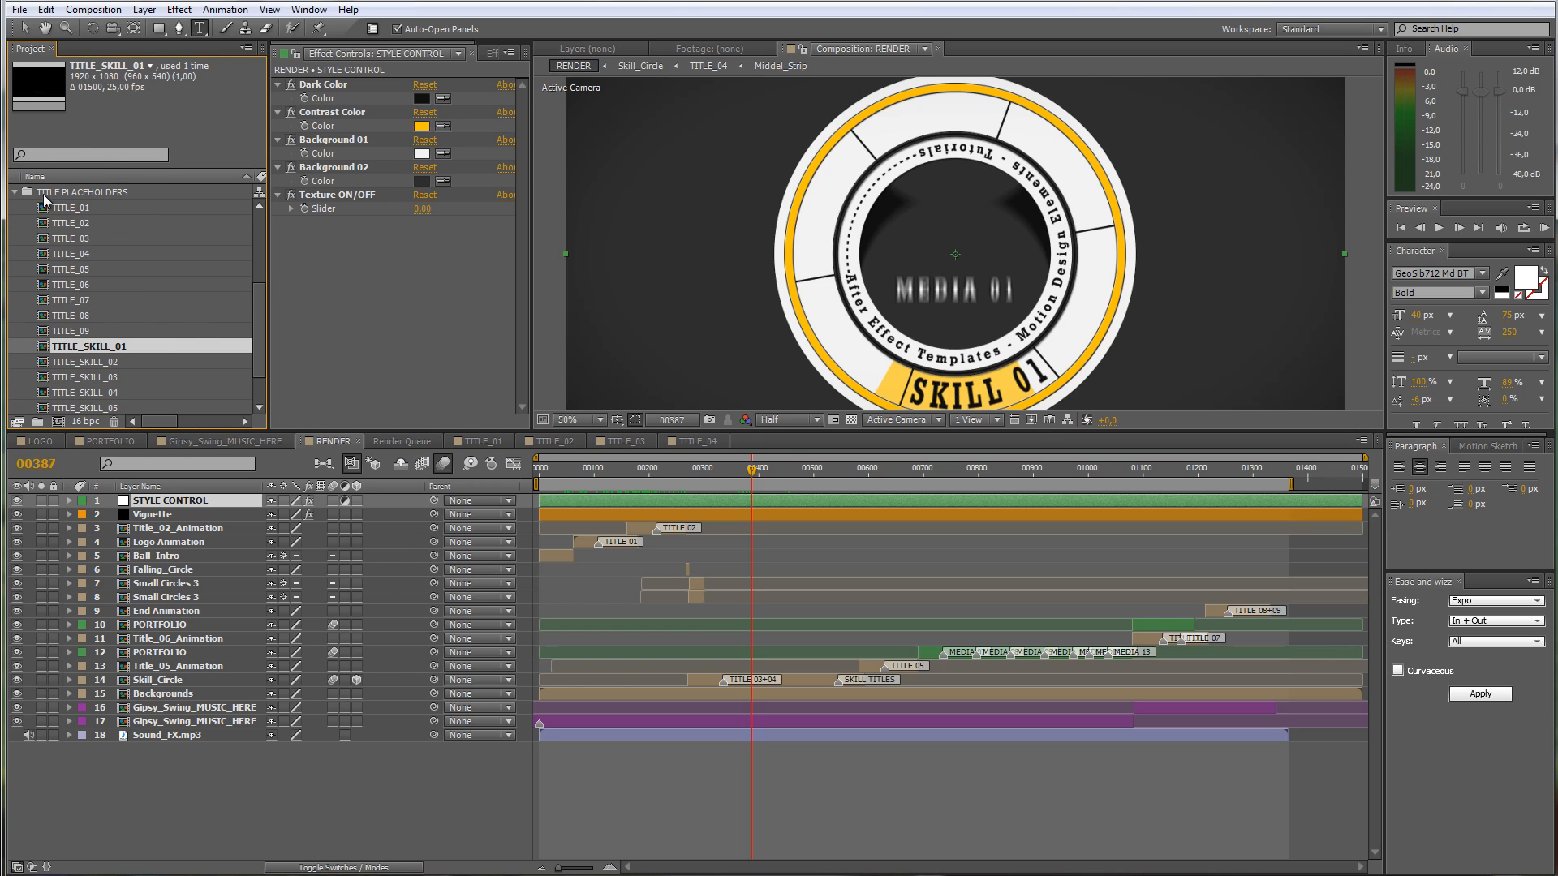
scroll(80, 346, "down", 1)
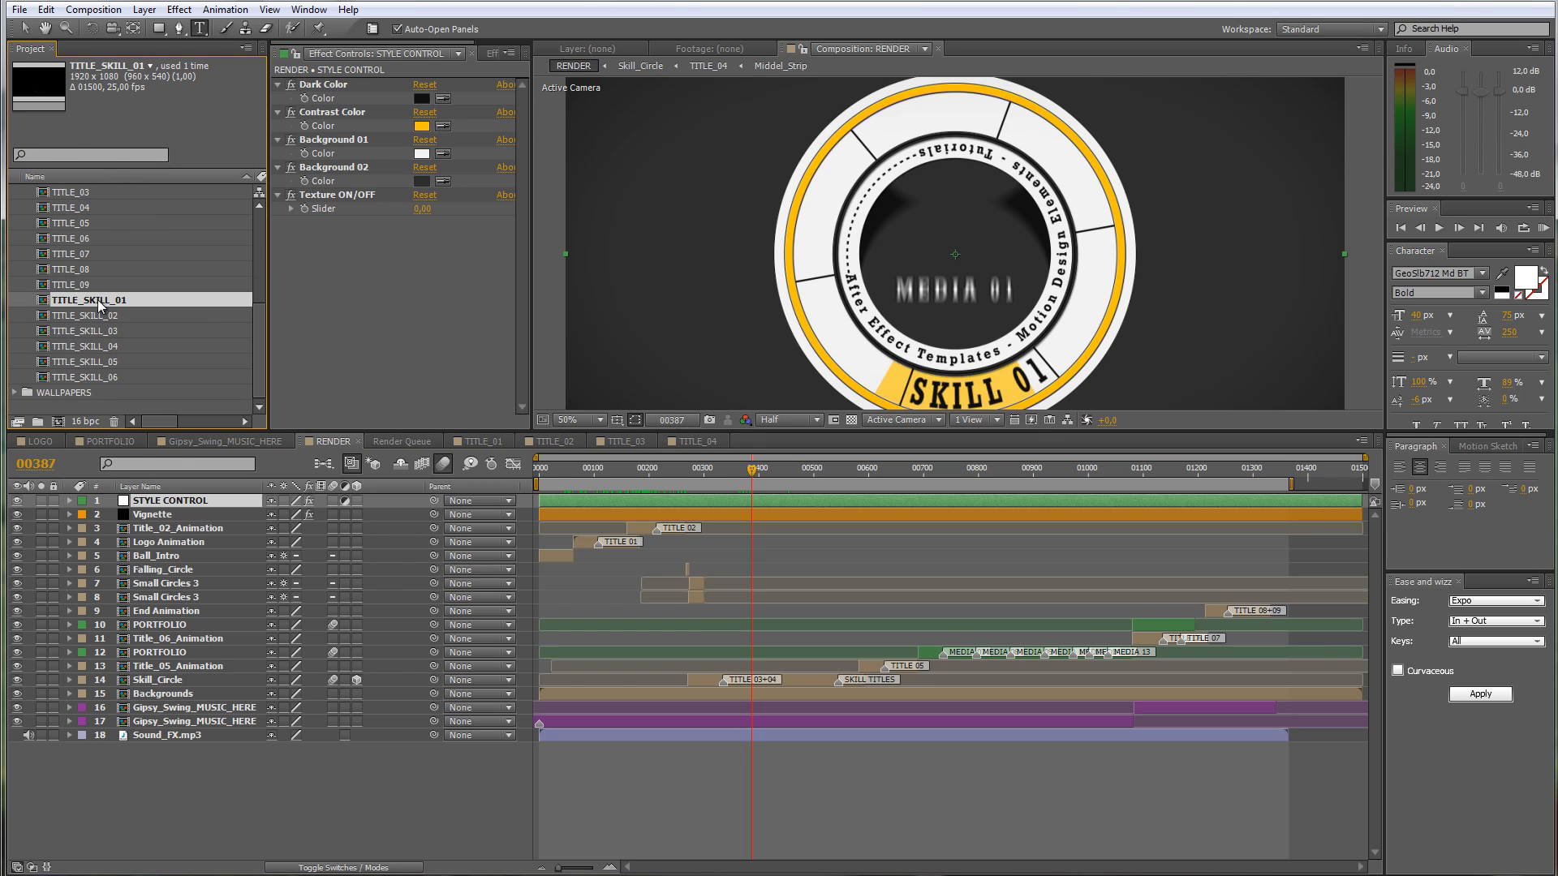
double_click(52, 307)
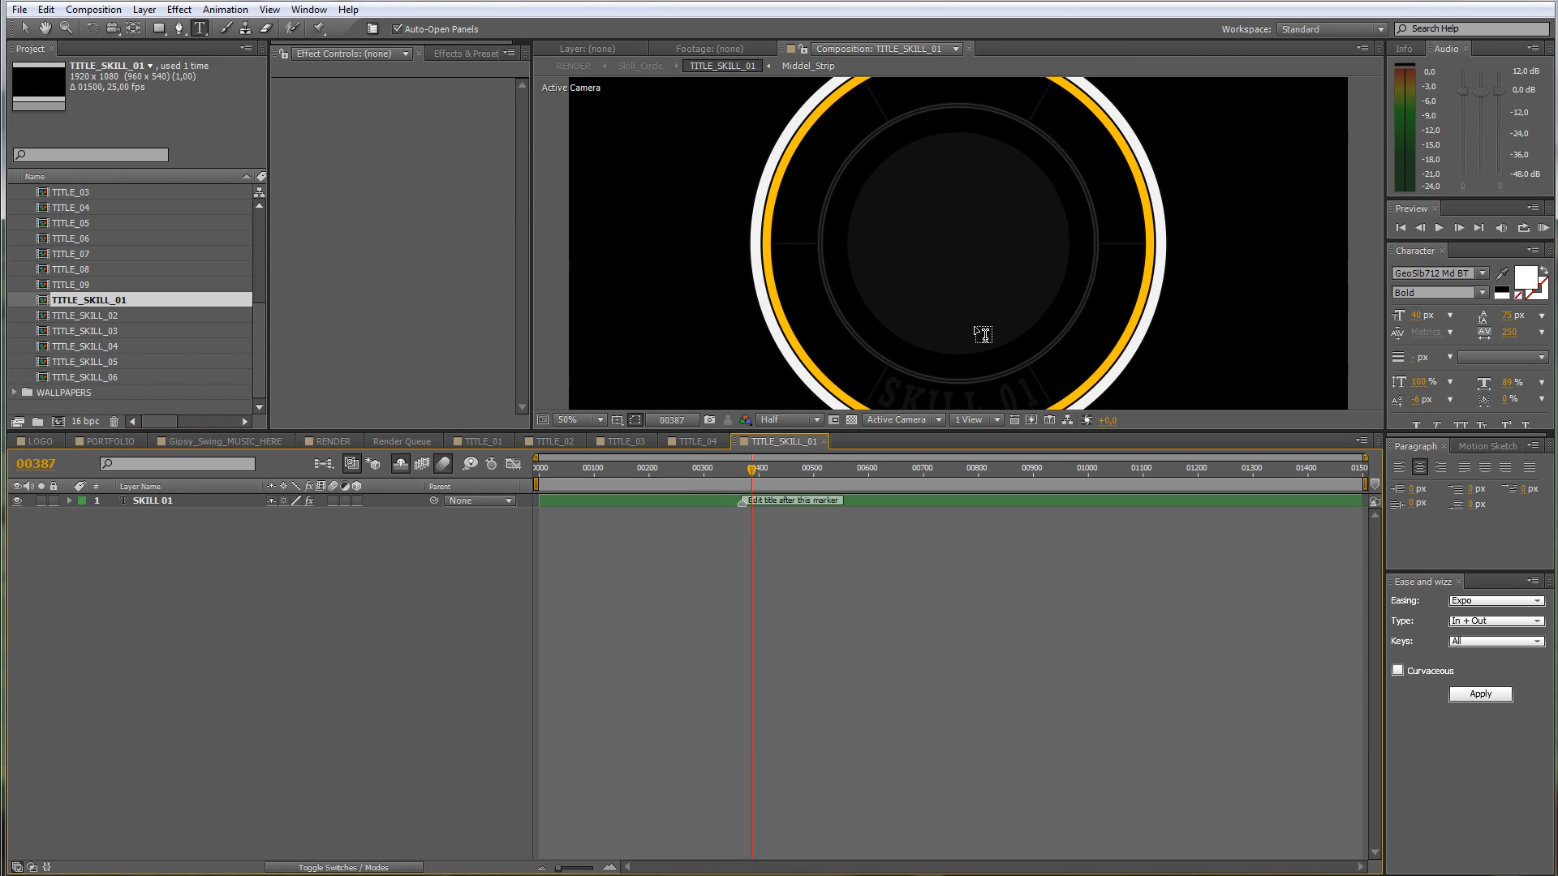
left_click_drag(982, 332, 963, 202)
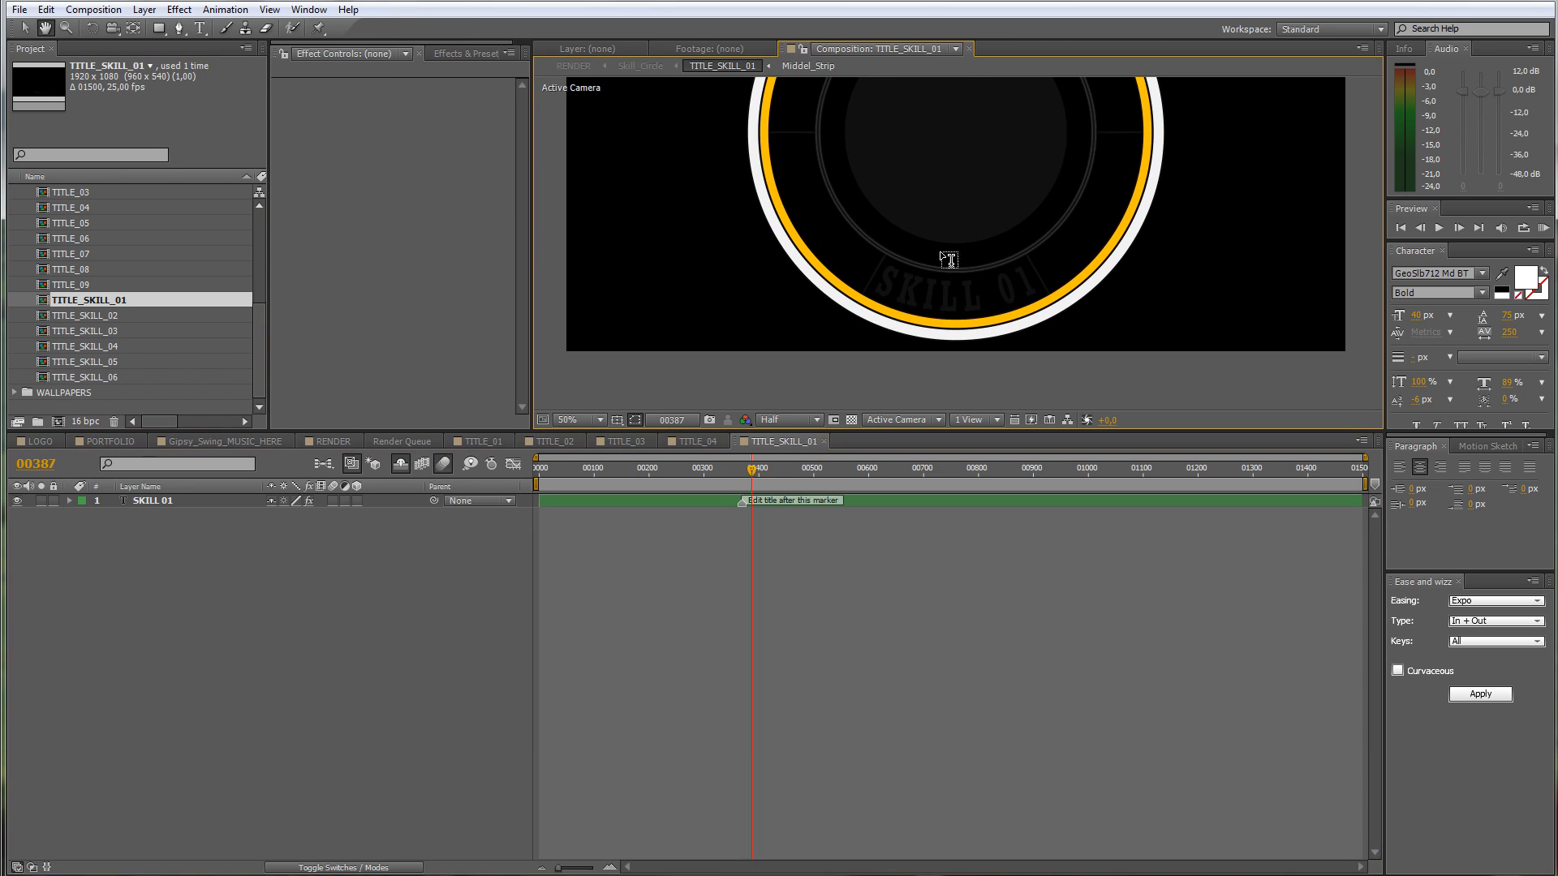
left_click(851, 420)
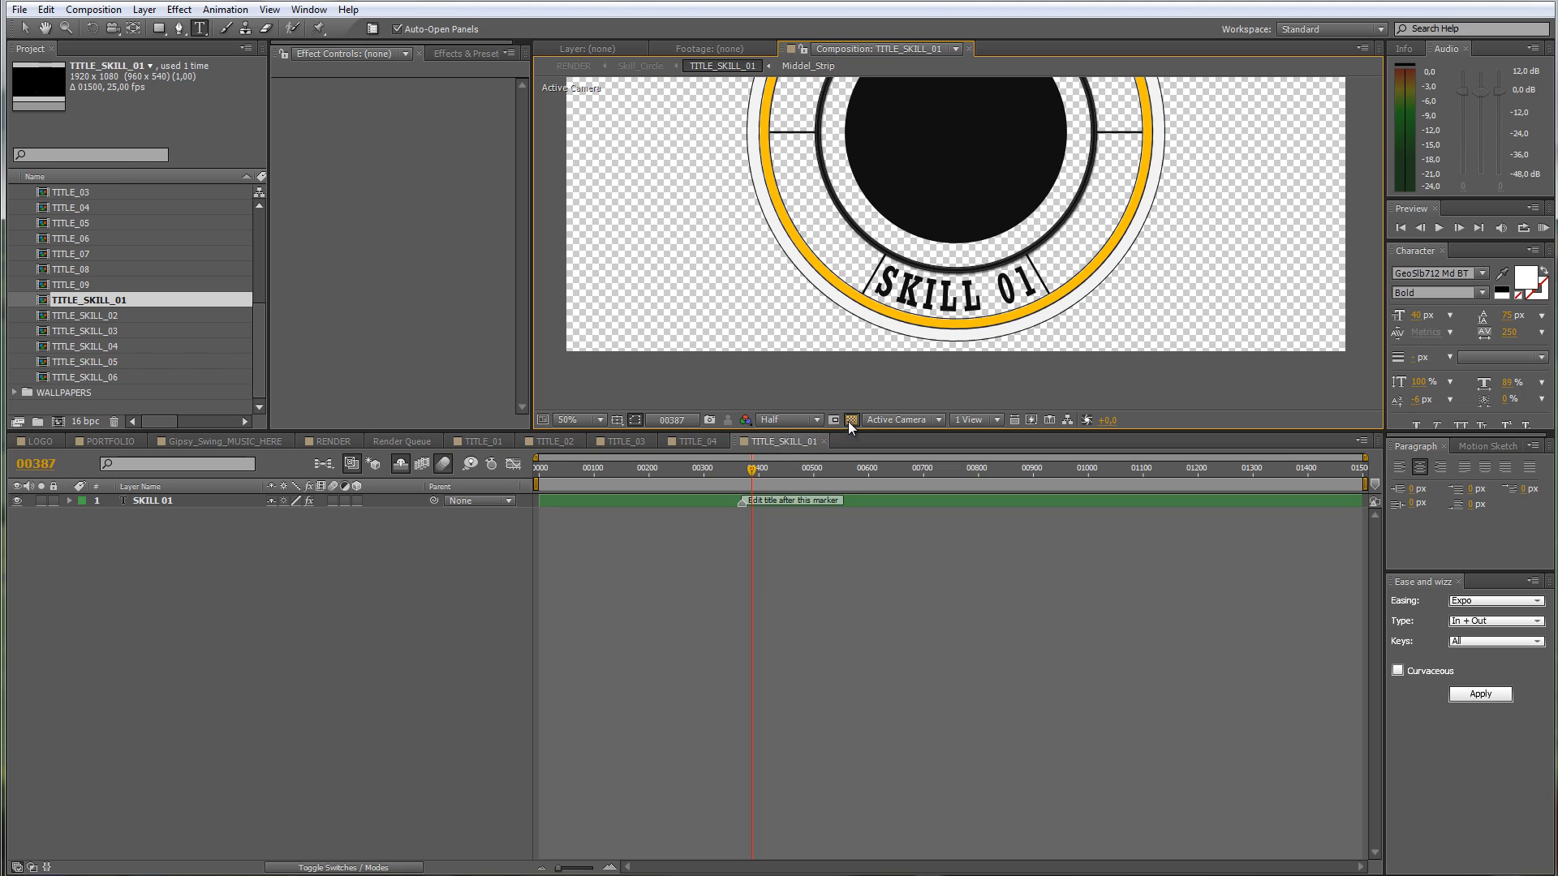
key("h")
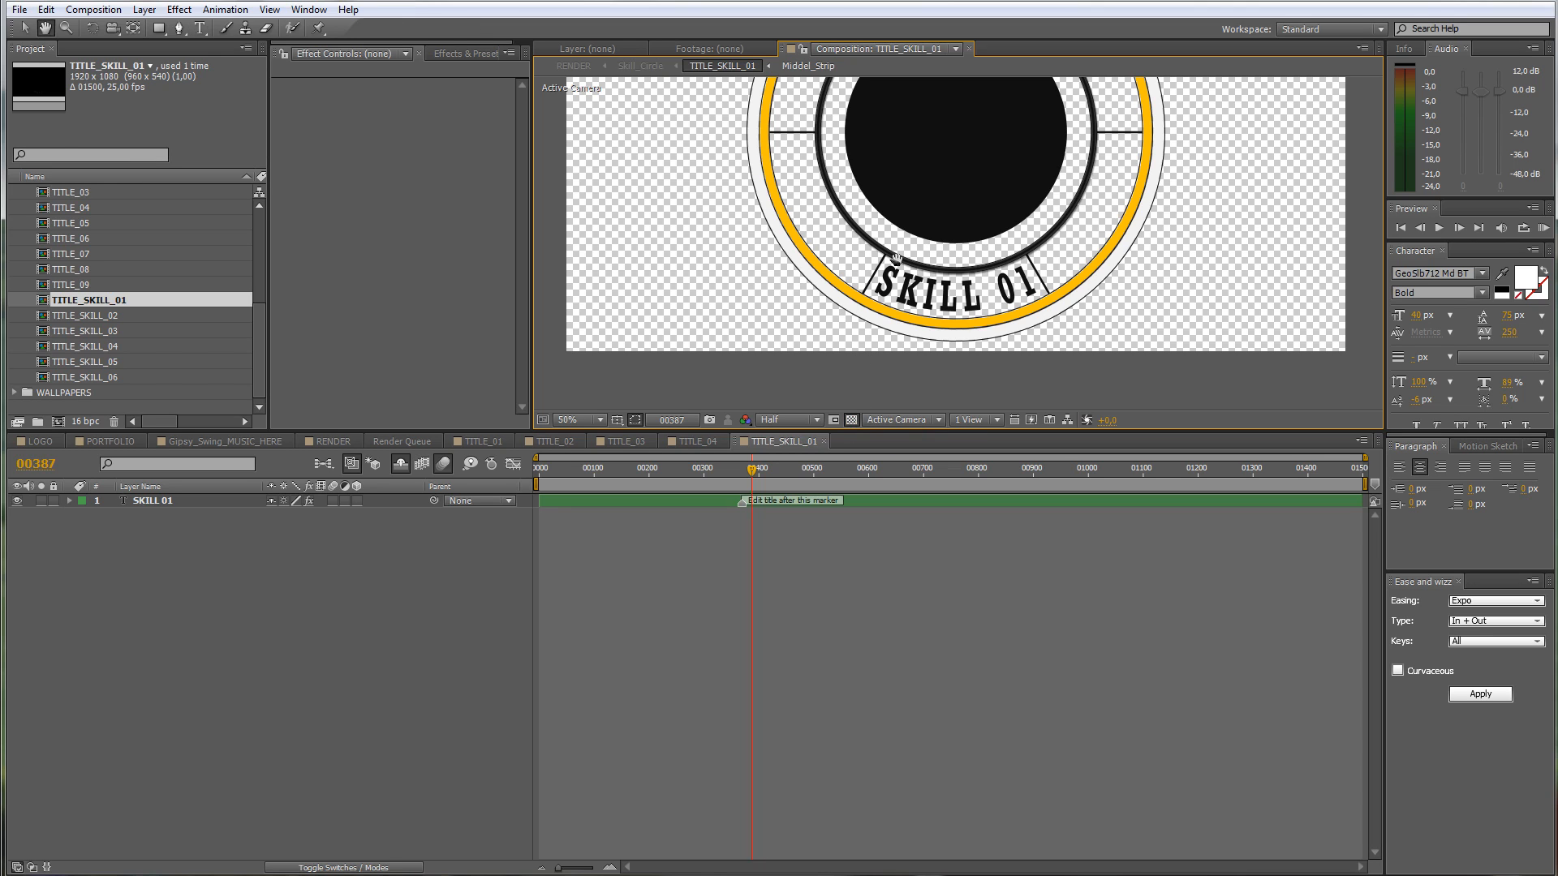
left_click_drag(896, 258, 873, 294)
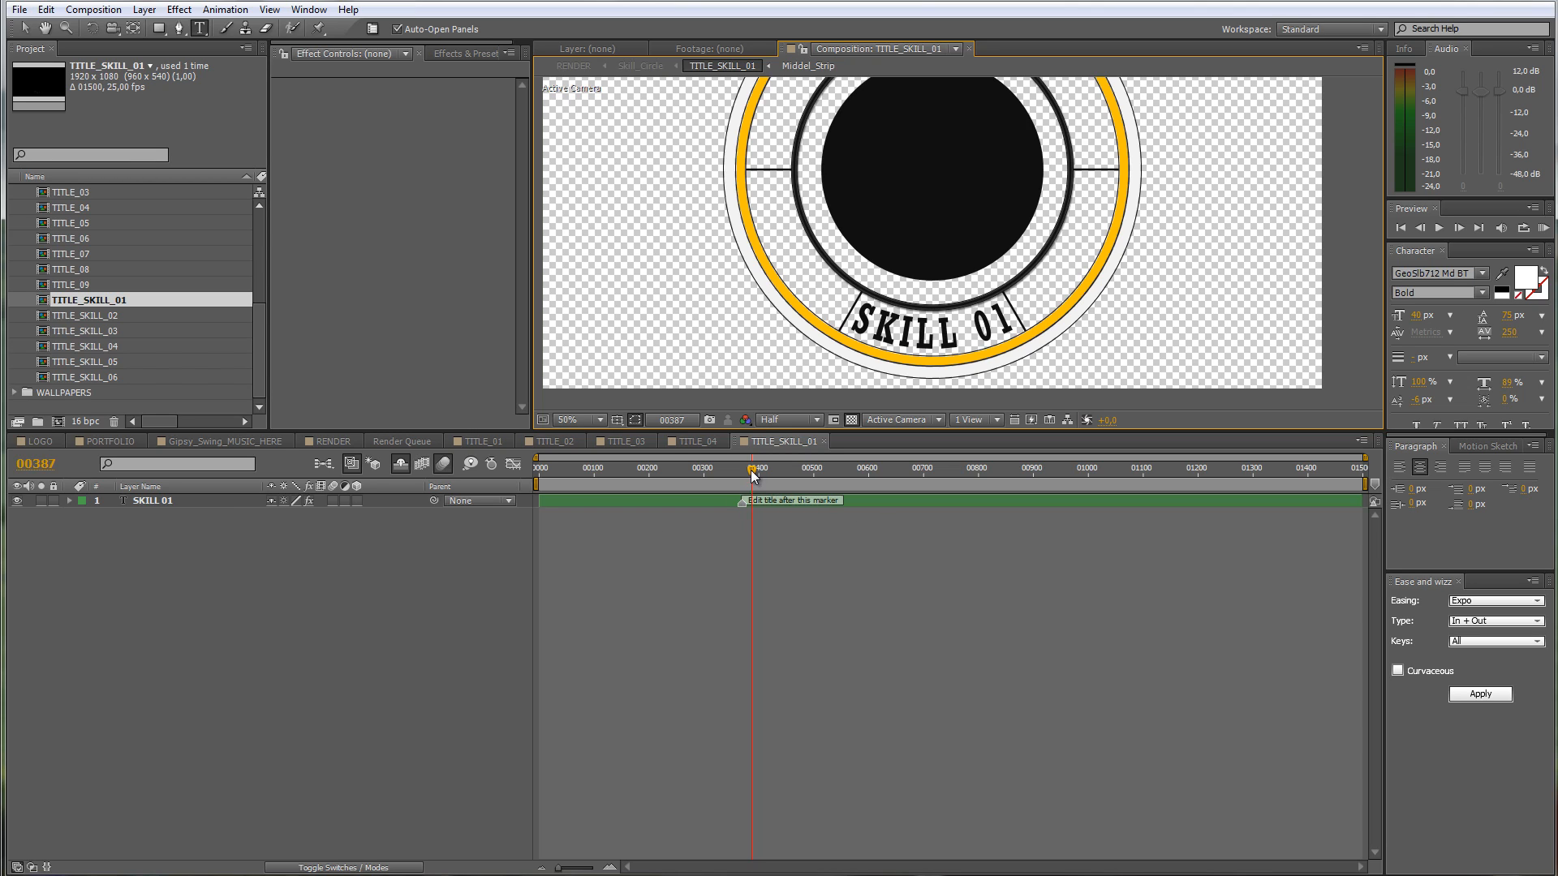
Step: Move to frame 473, after the edit marker, and replace the SKILL 01 text with "CUSTOMIZATION"
left_click(712, 470)
left_click_drag(711, 470, 824, 470)
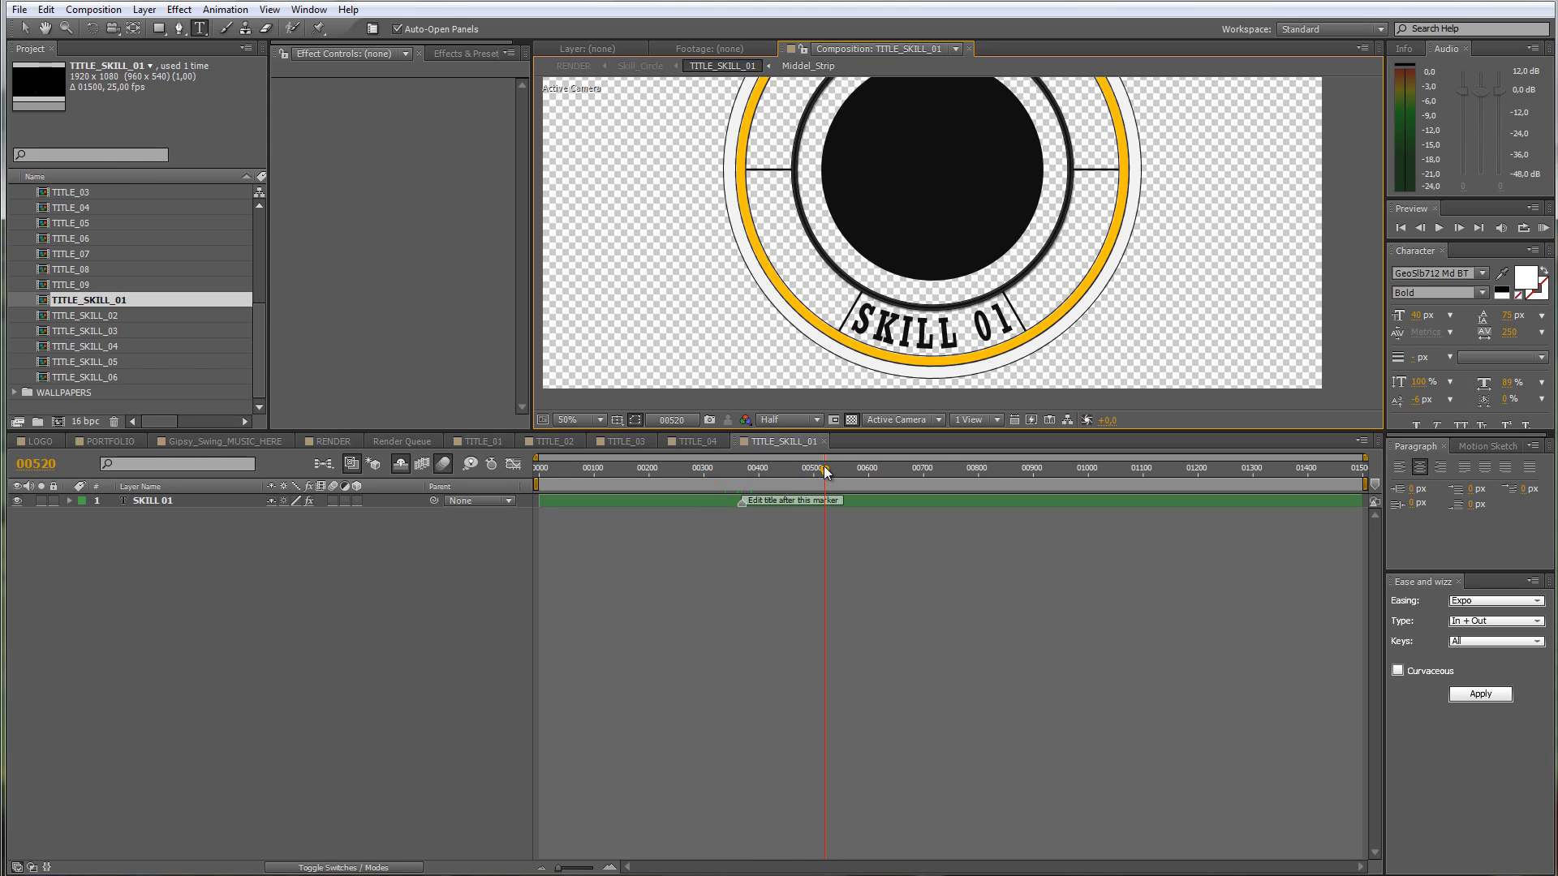
left_click(800, 469)
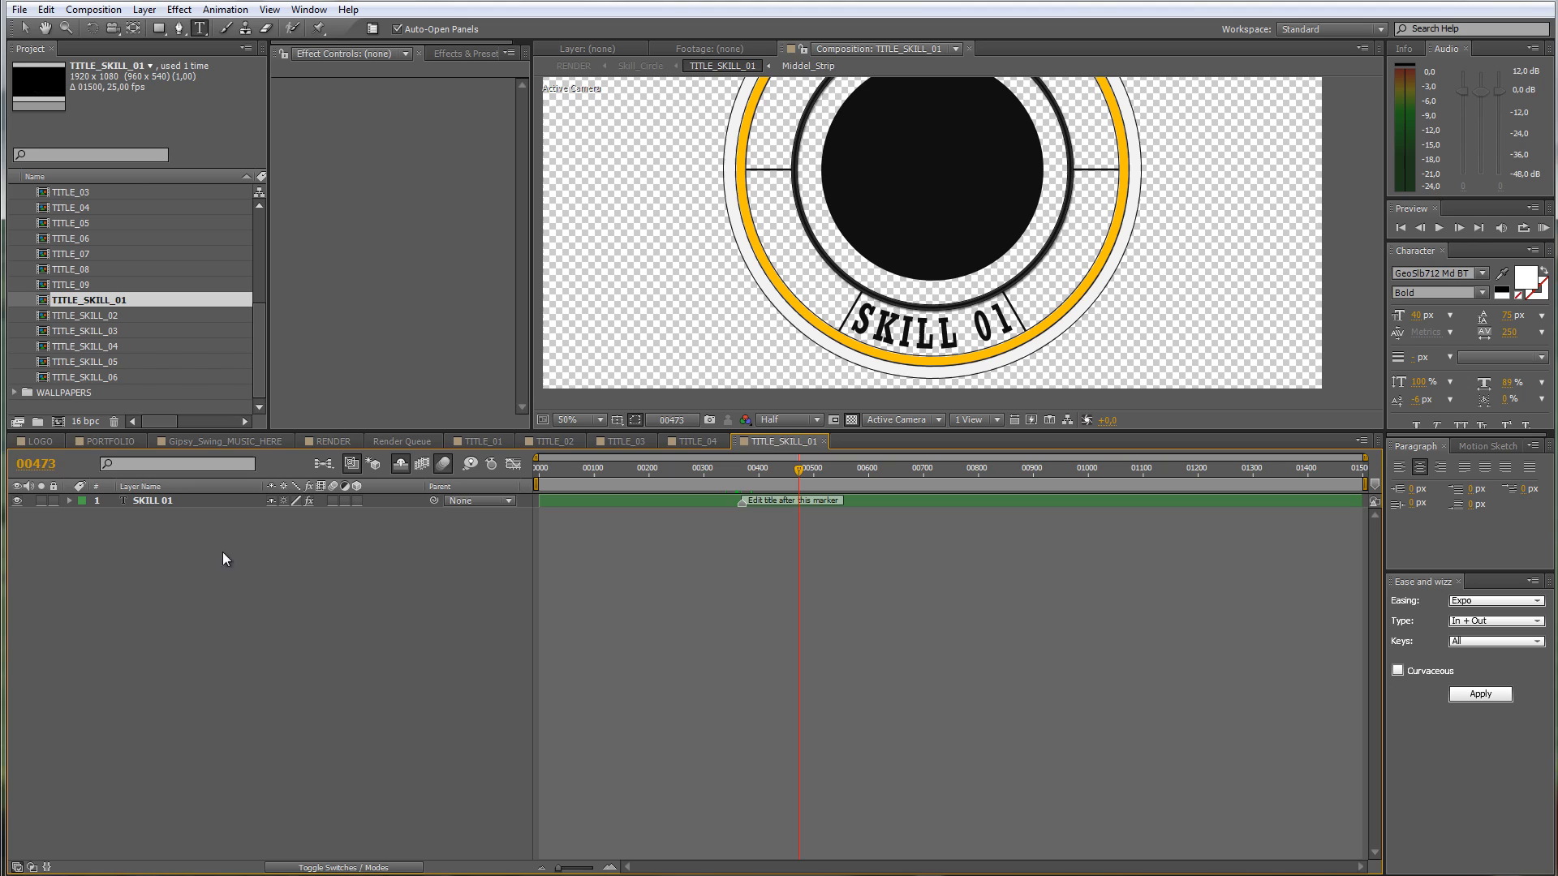
left_click(179, 503)
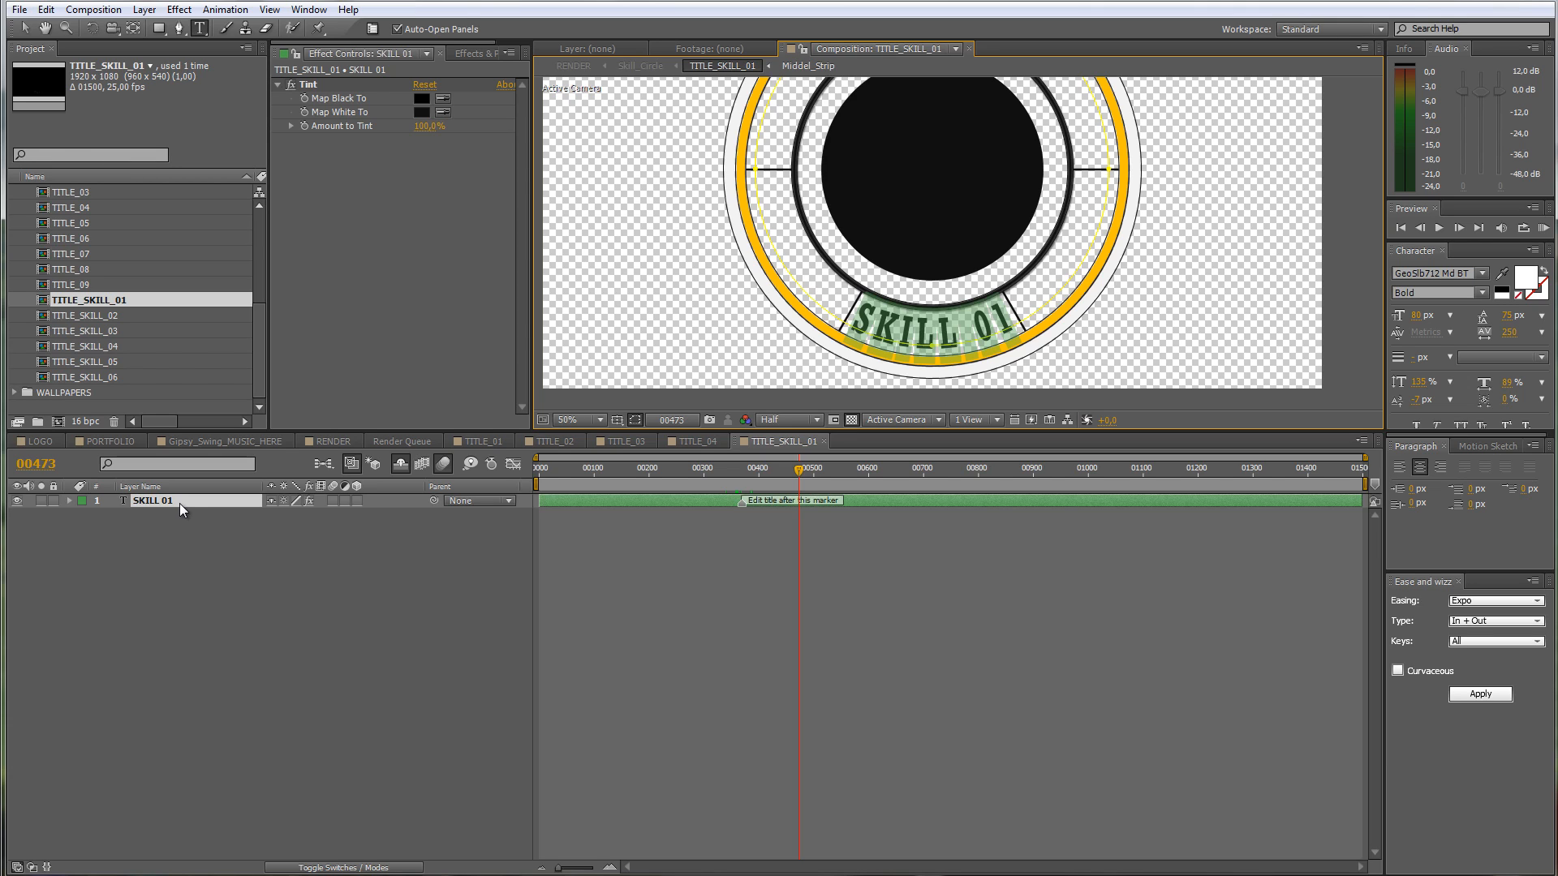
type("Cust")
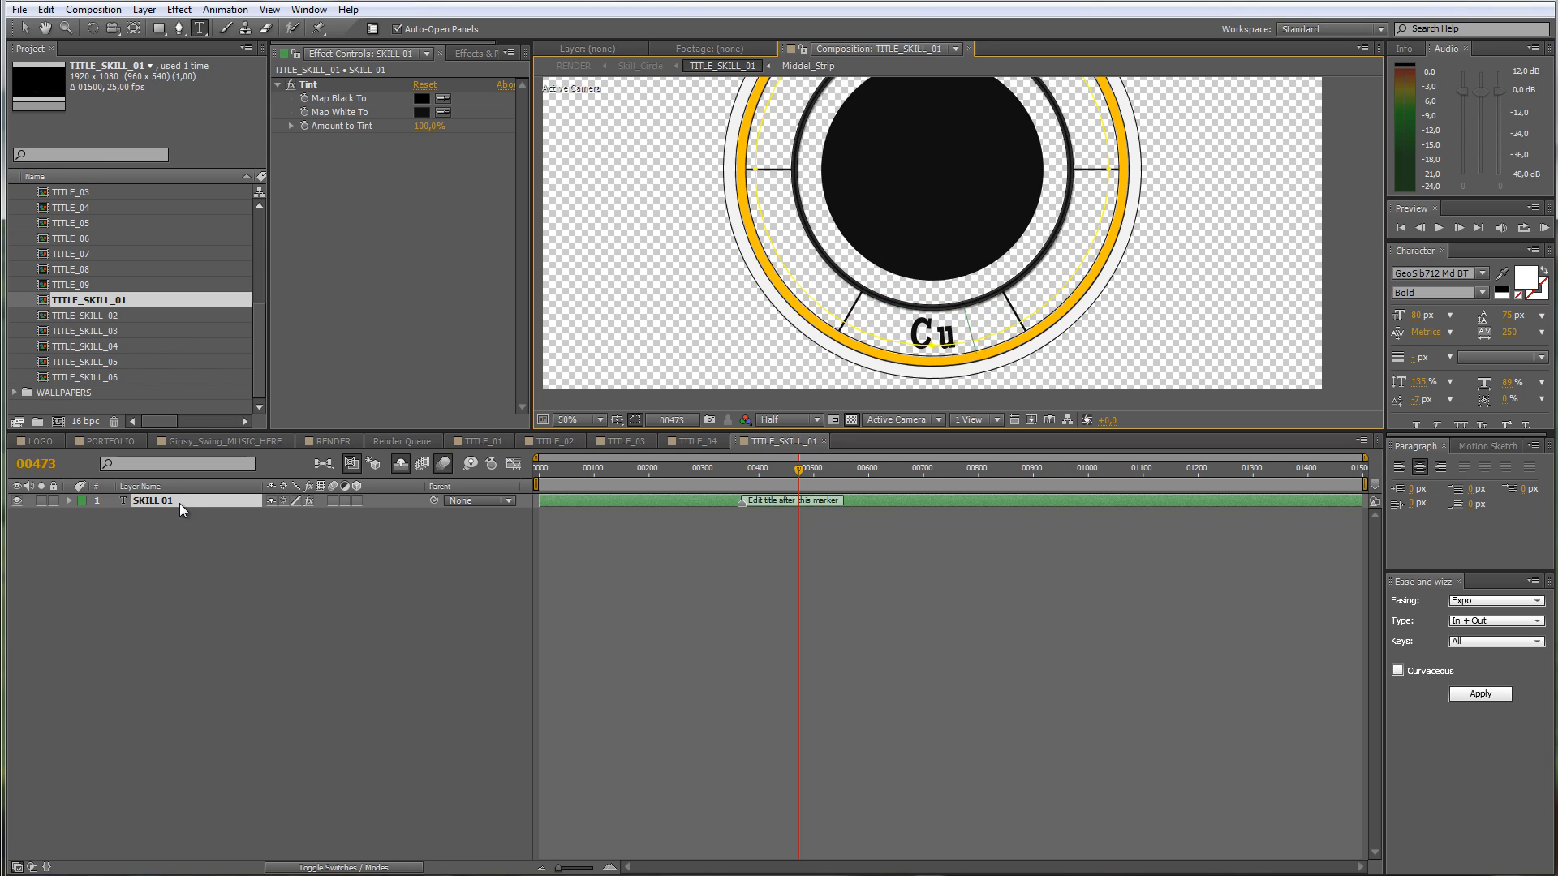
key("BackSpace")
key("BackSpace")
key("BackSpace")
type("ustomizati")
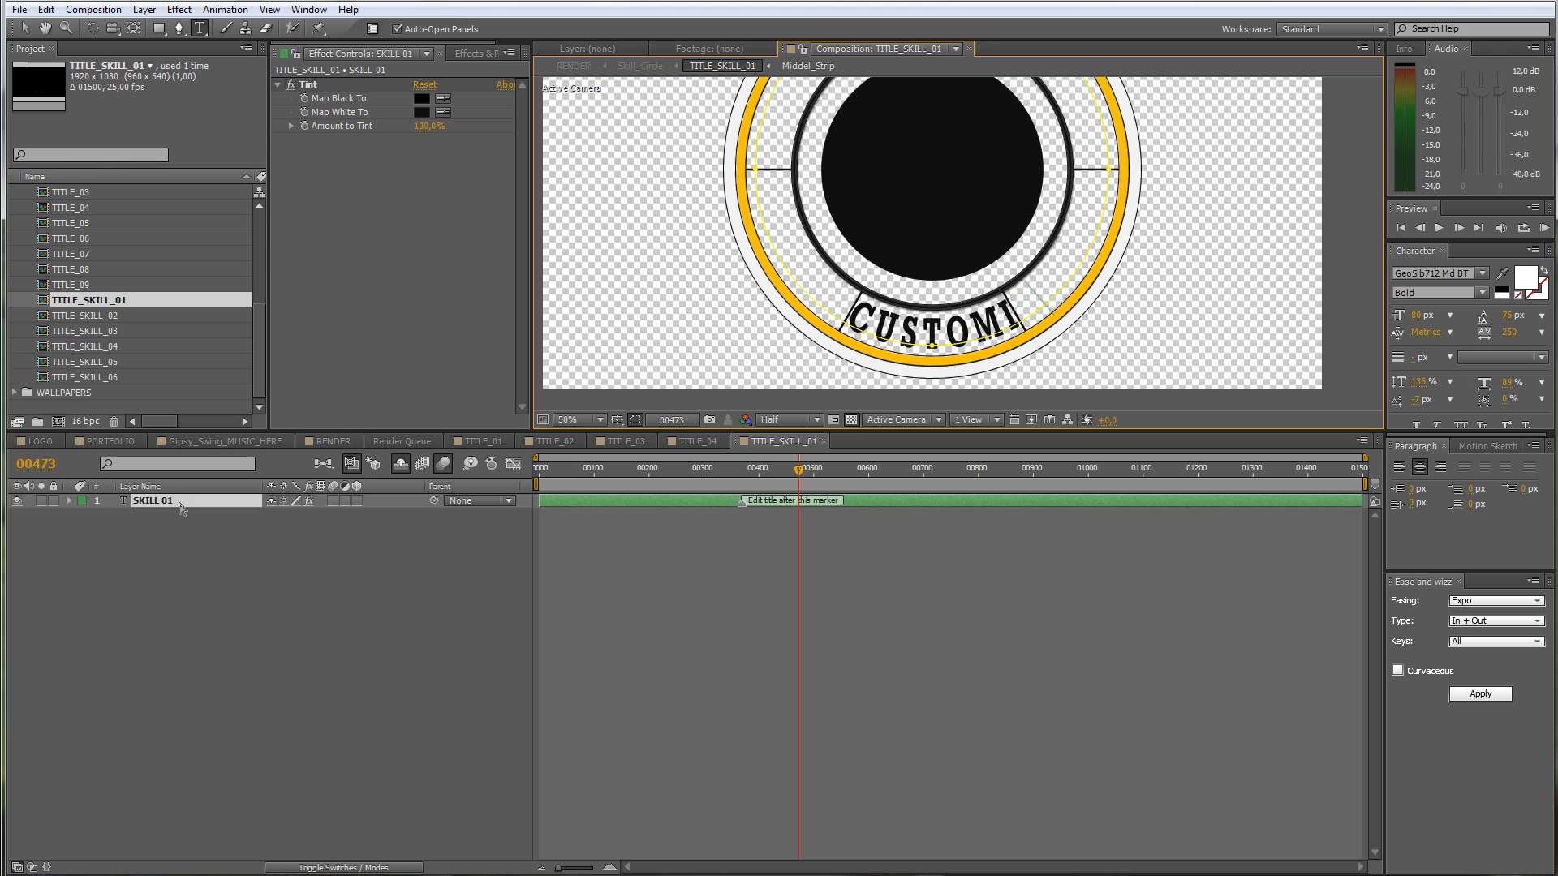
type("on")
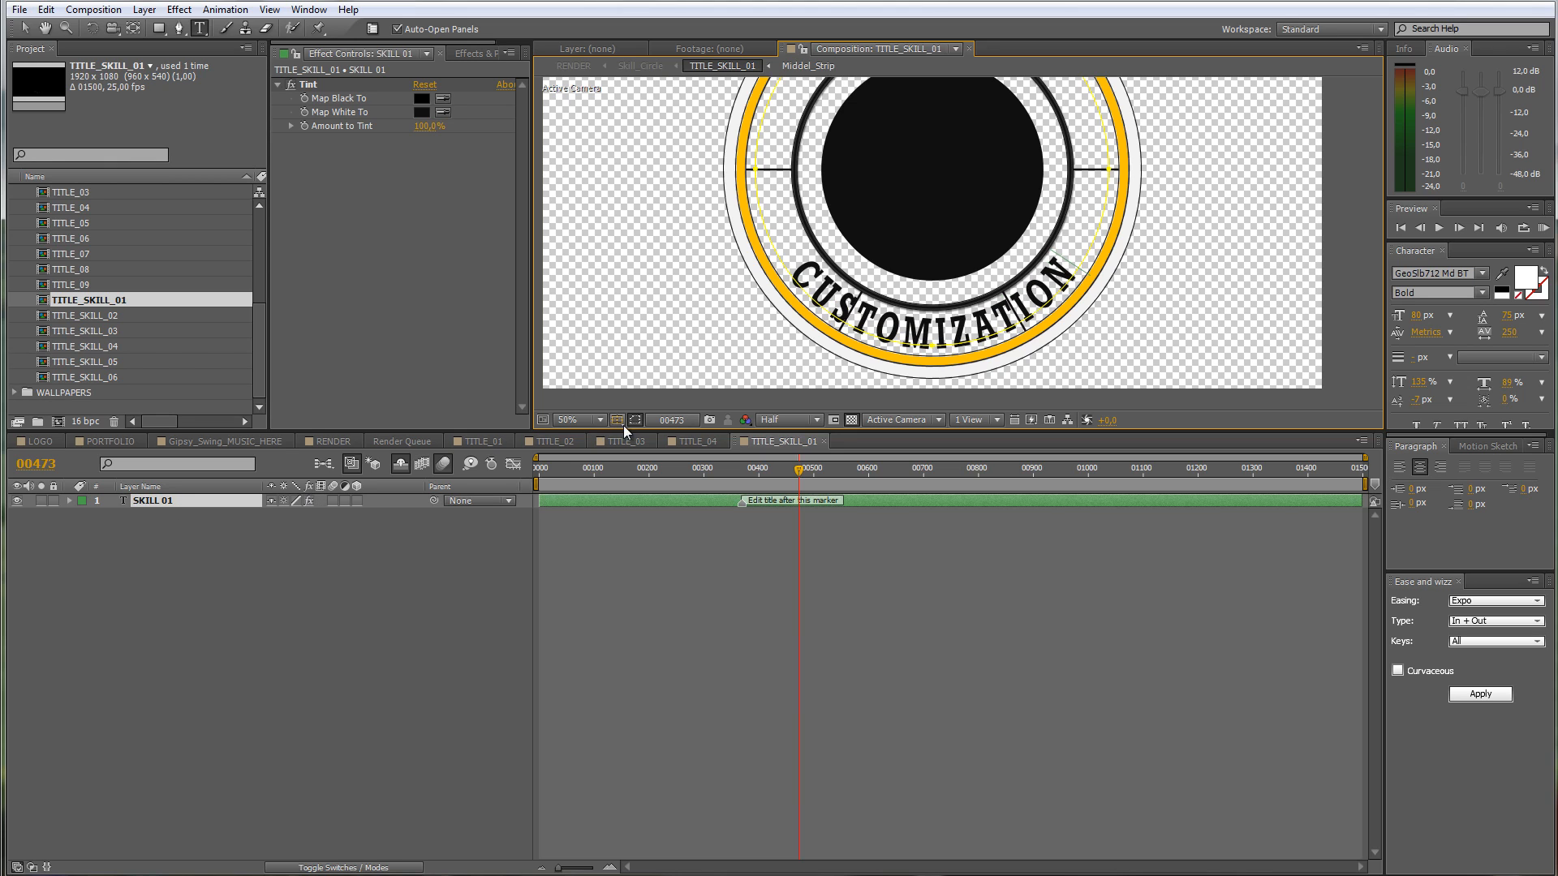
Step: Reduce the CUSTOMIZATION text's font size to 40 px and increase its vertical scale so that it fits its ring segment
left_click(207, 503)
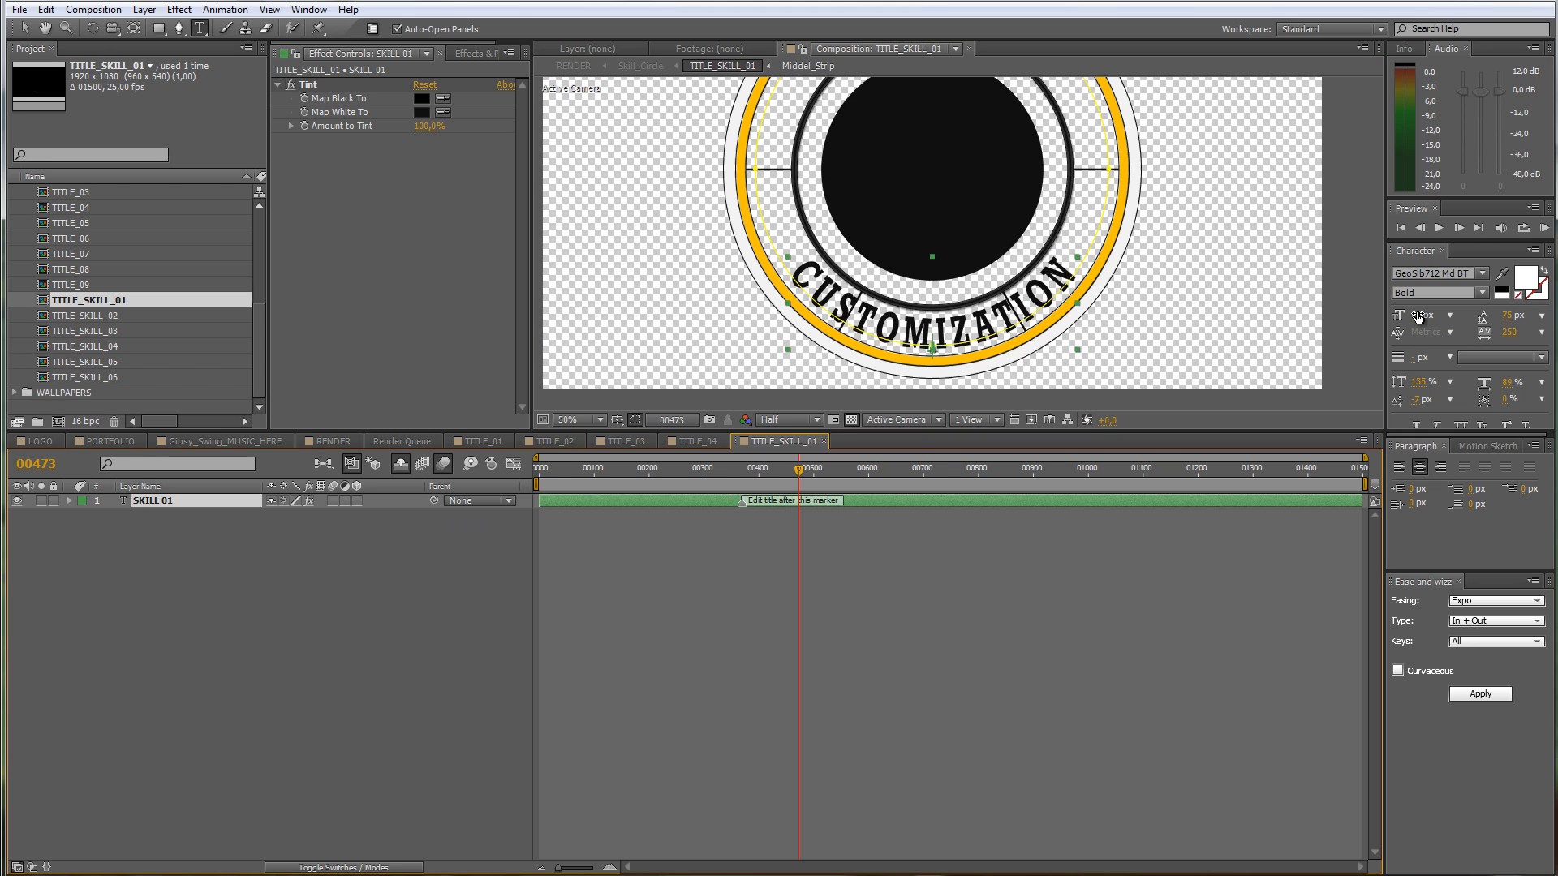
left_click_drag(1417, 317, 1397, 327)
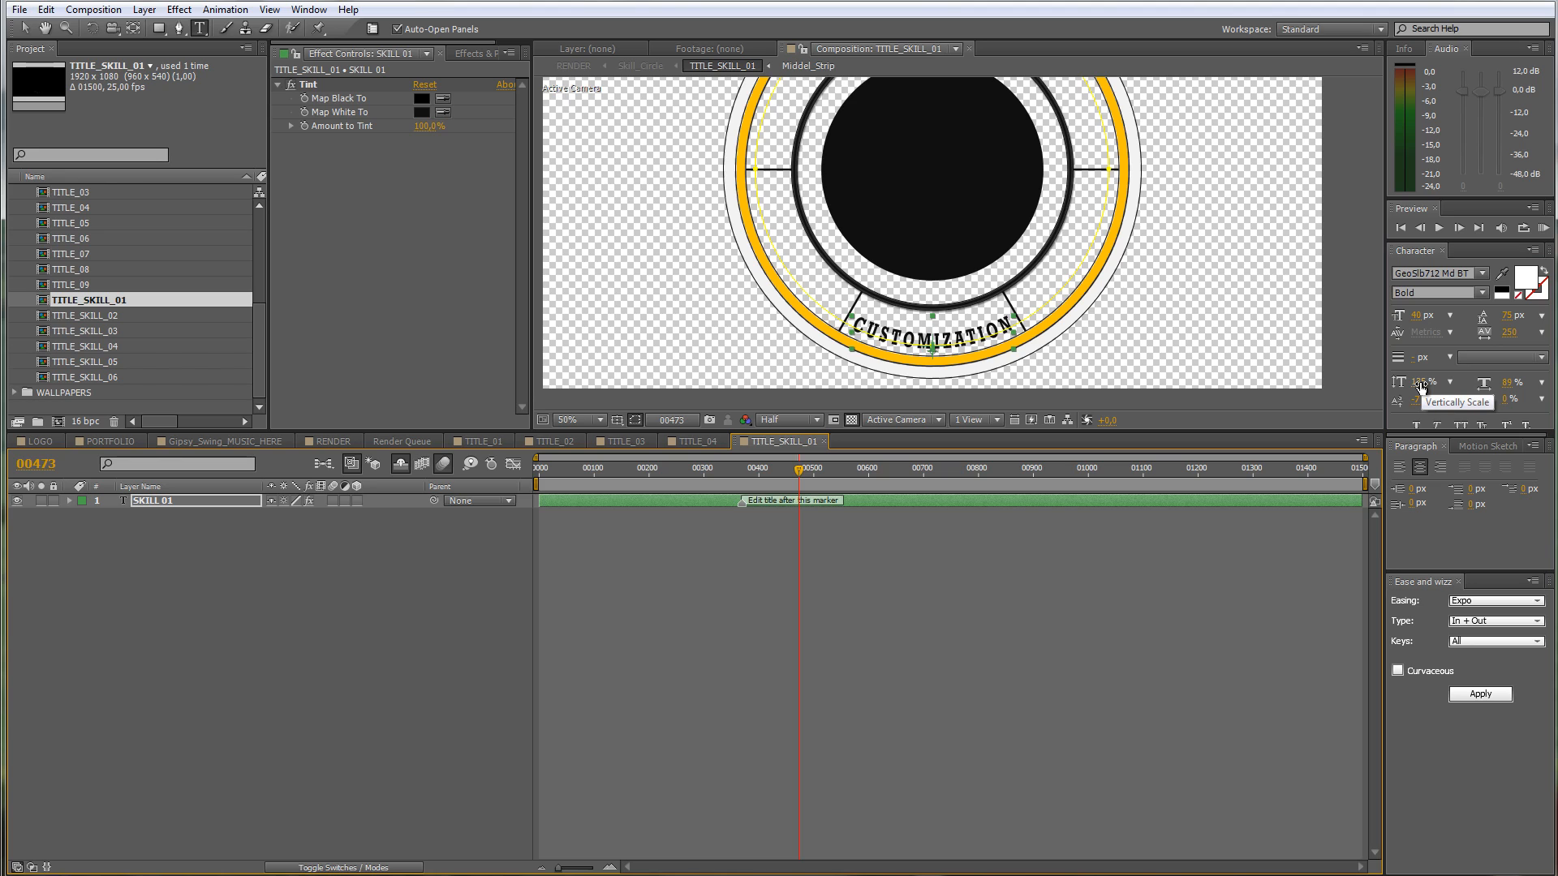
left_click_drag(1420, 388, 1448, 381)
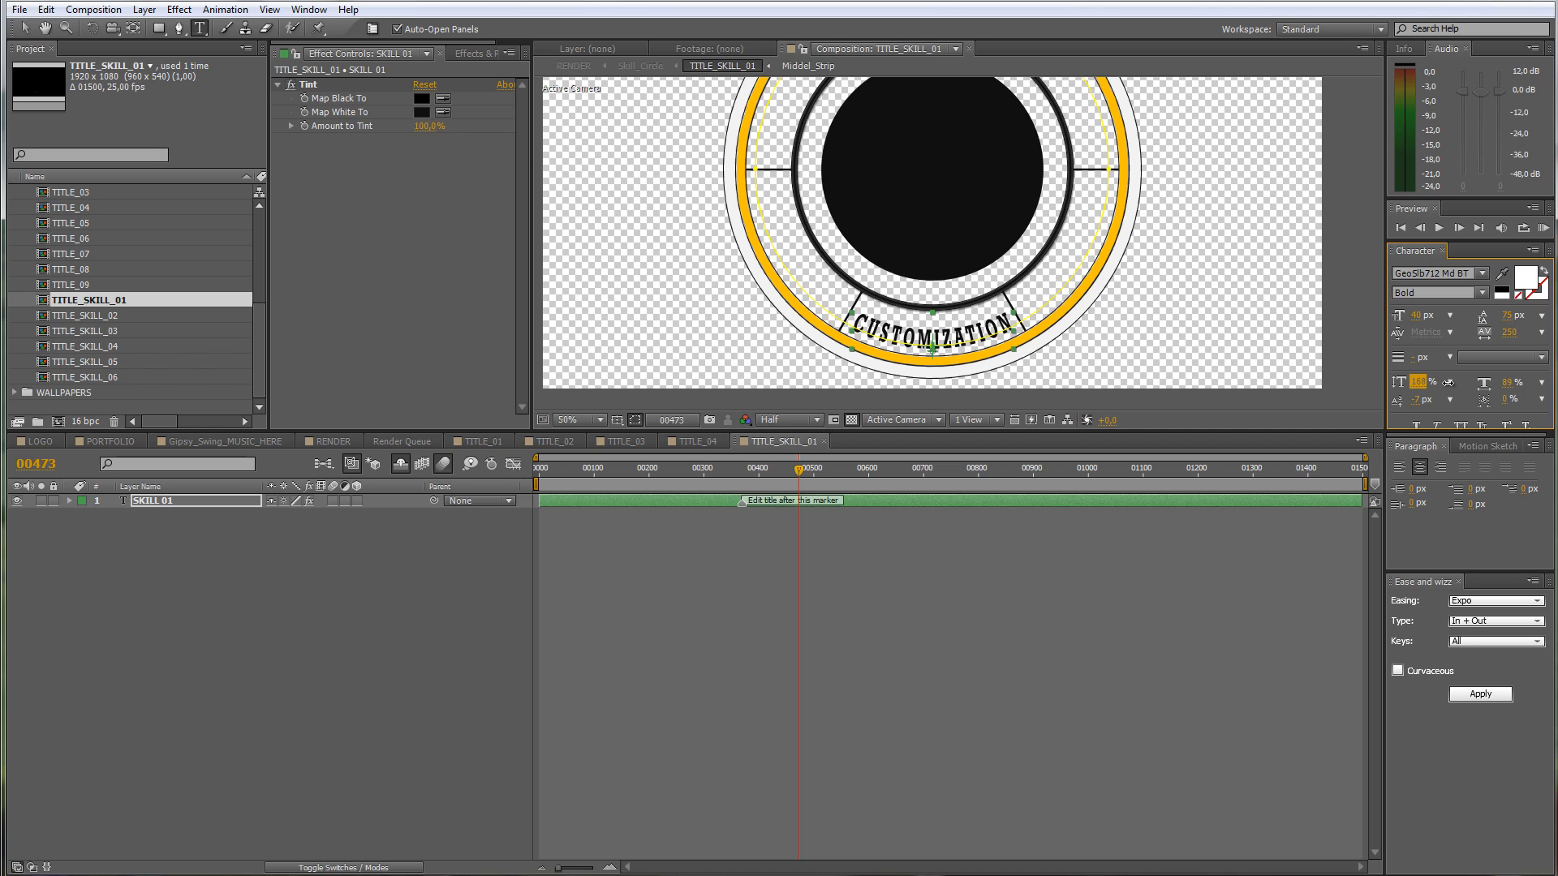
left_click_drag(1448, 382, 1447, 382)
key("Return")
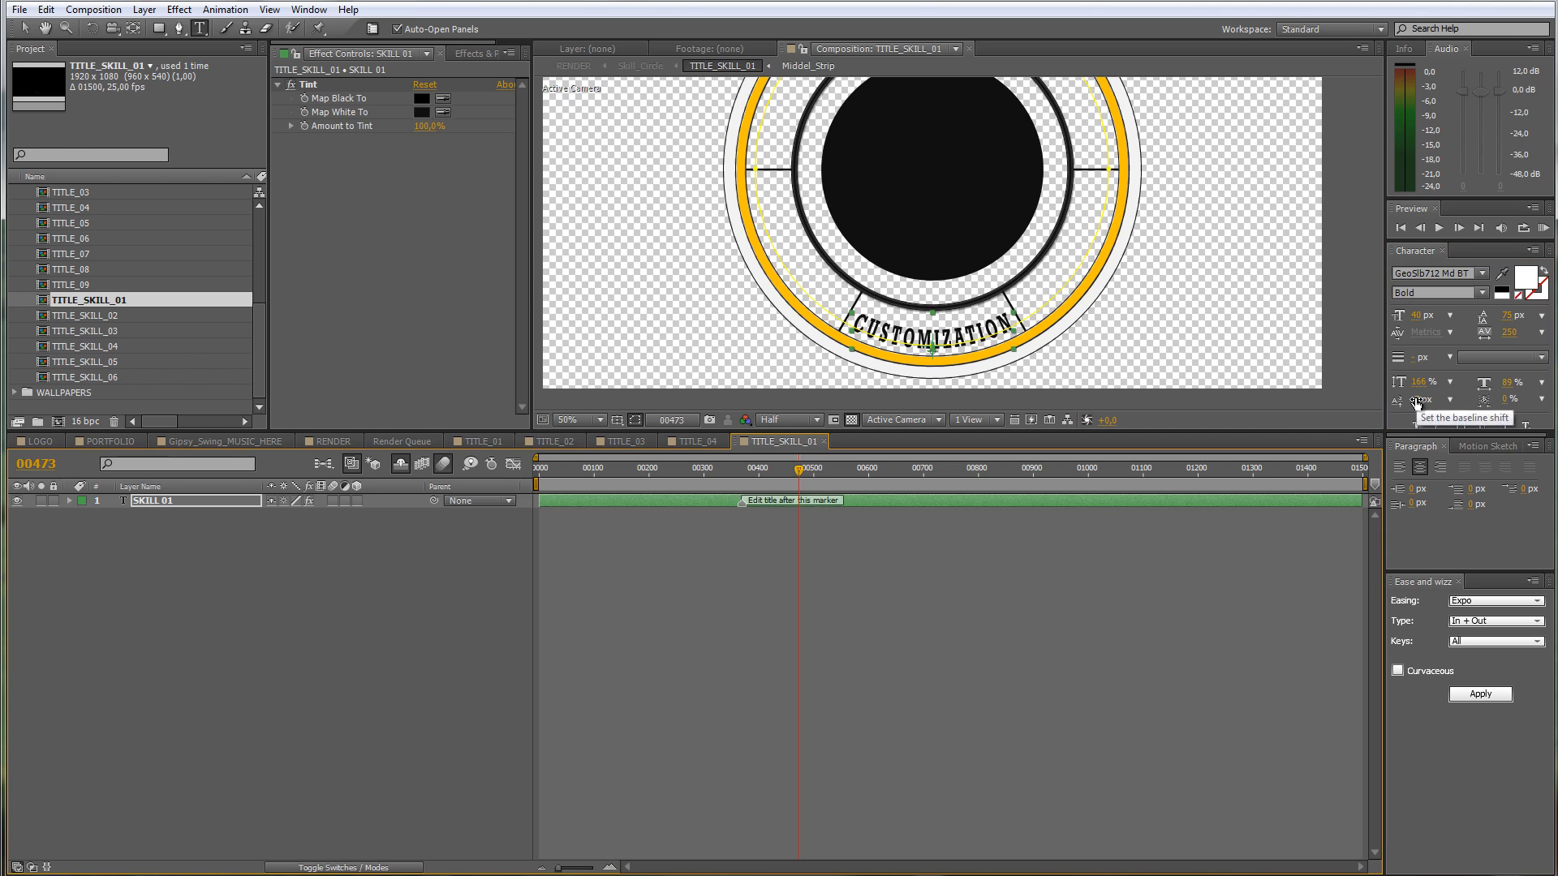
Step: Raise the baseline shift of the CUSTOMIZATION text so that it sits centred in its ring segment
left_click(1413, 401)
left_click_drag(1412, 403, 1419, 400)
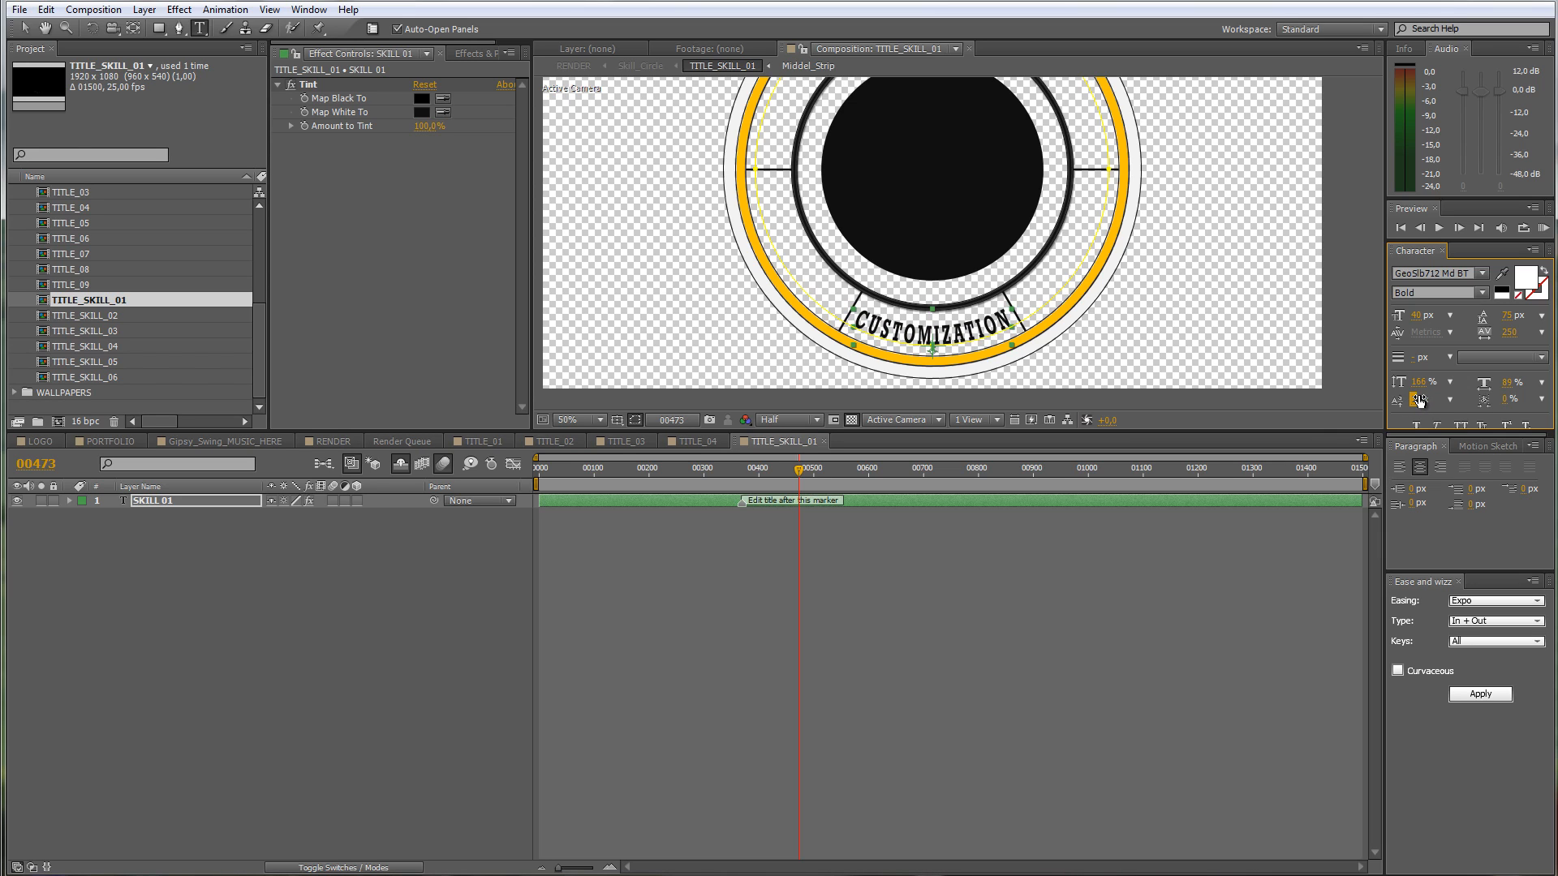
left_click(908, 547)
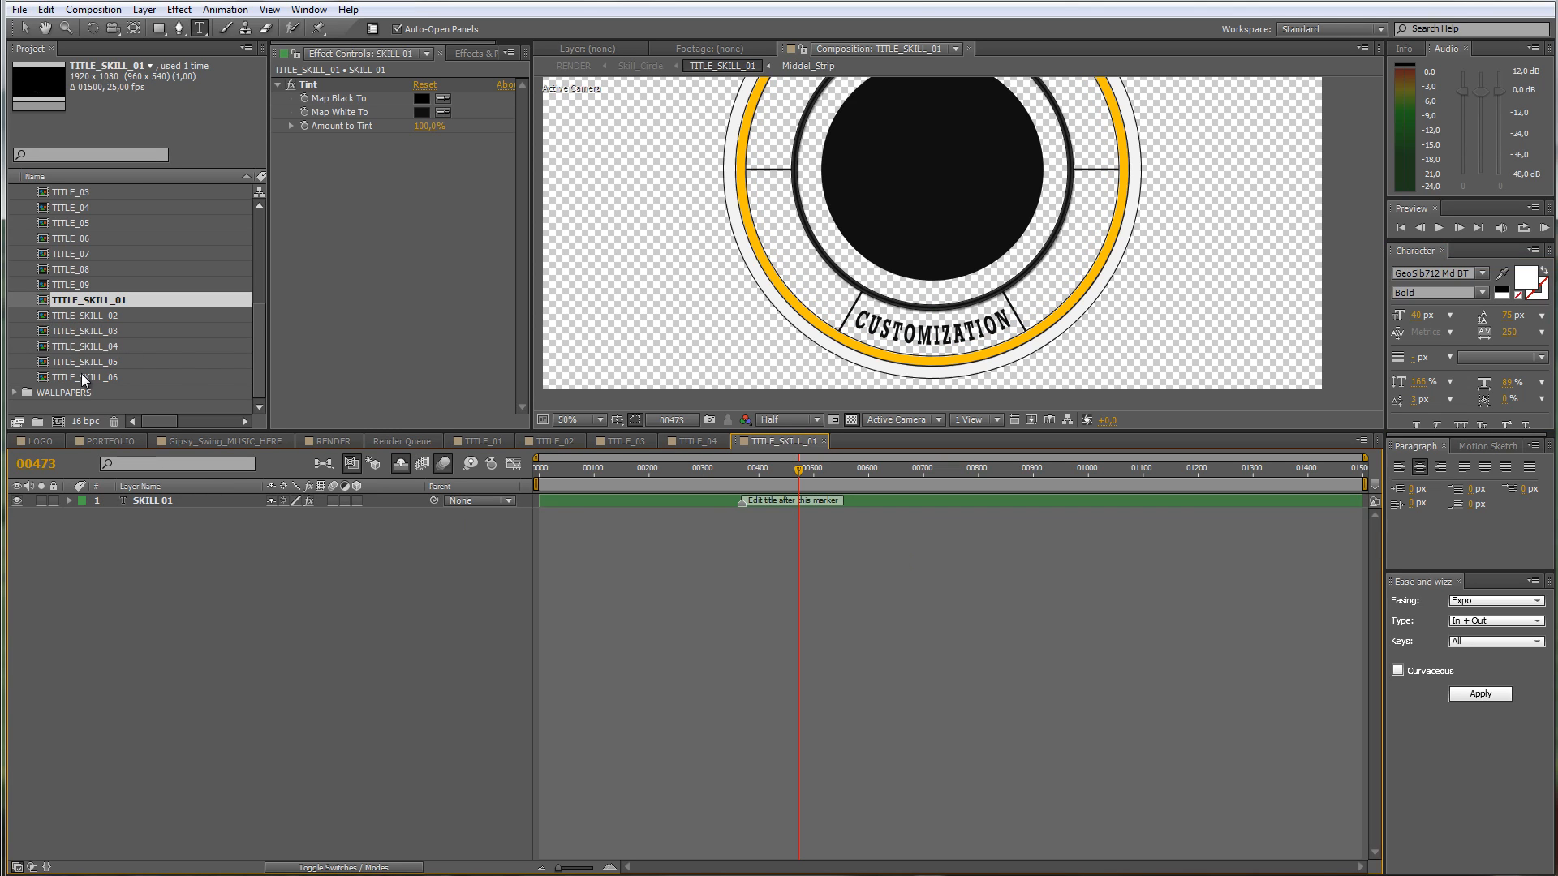
Step: Check the customized skill label's animation in the RENDER composition around frames 387 and 364
left_click(344, 441)
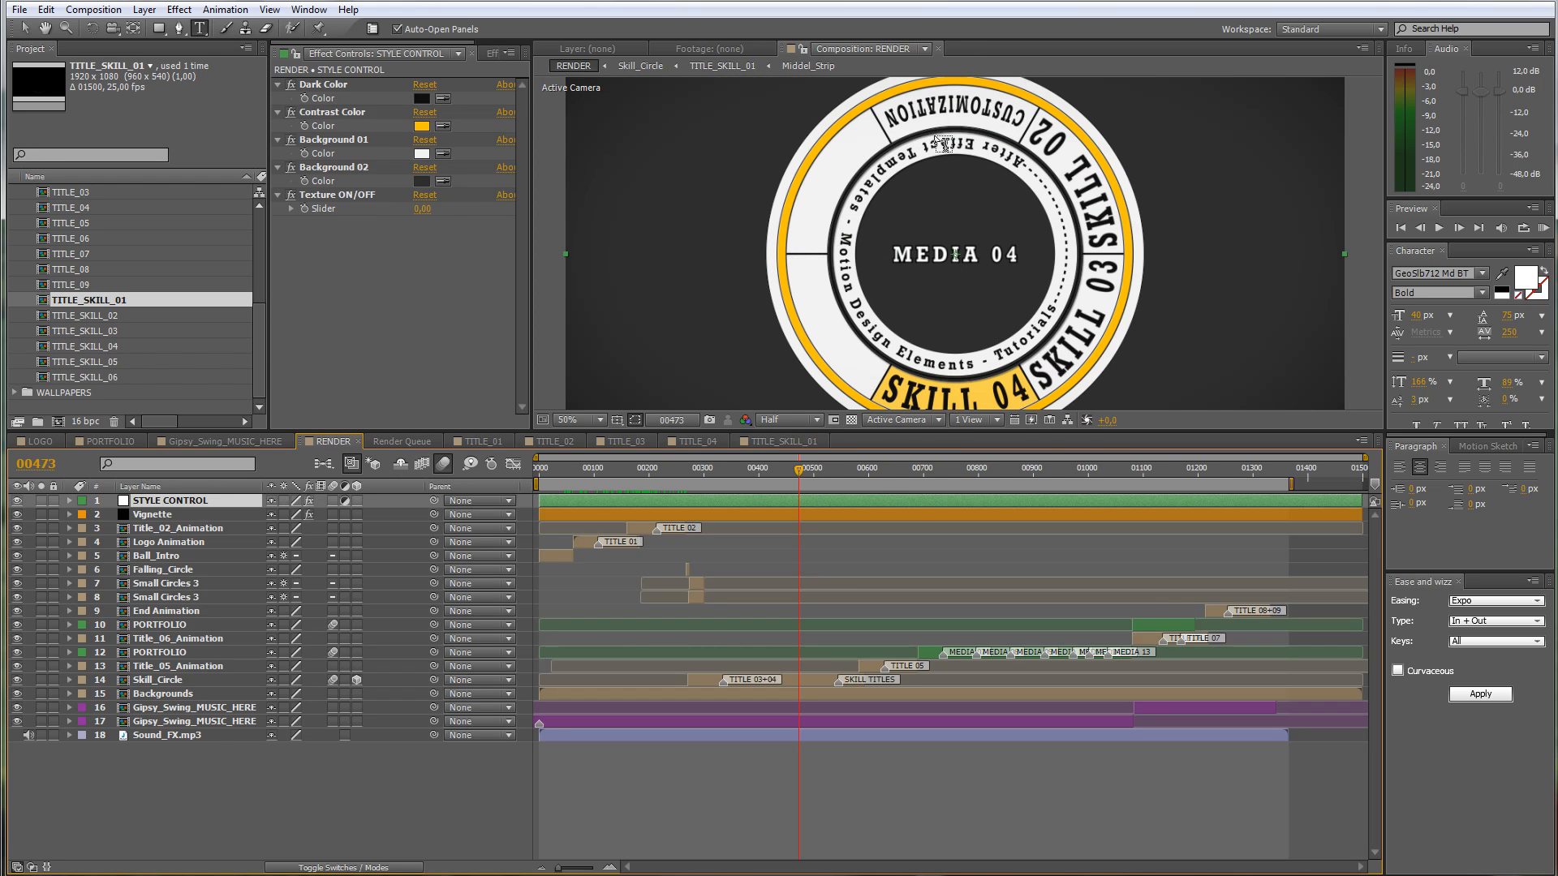
left_click_drag(801, 469, 753, 475)
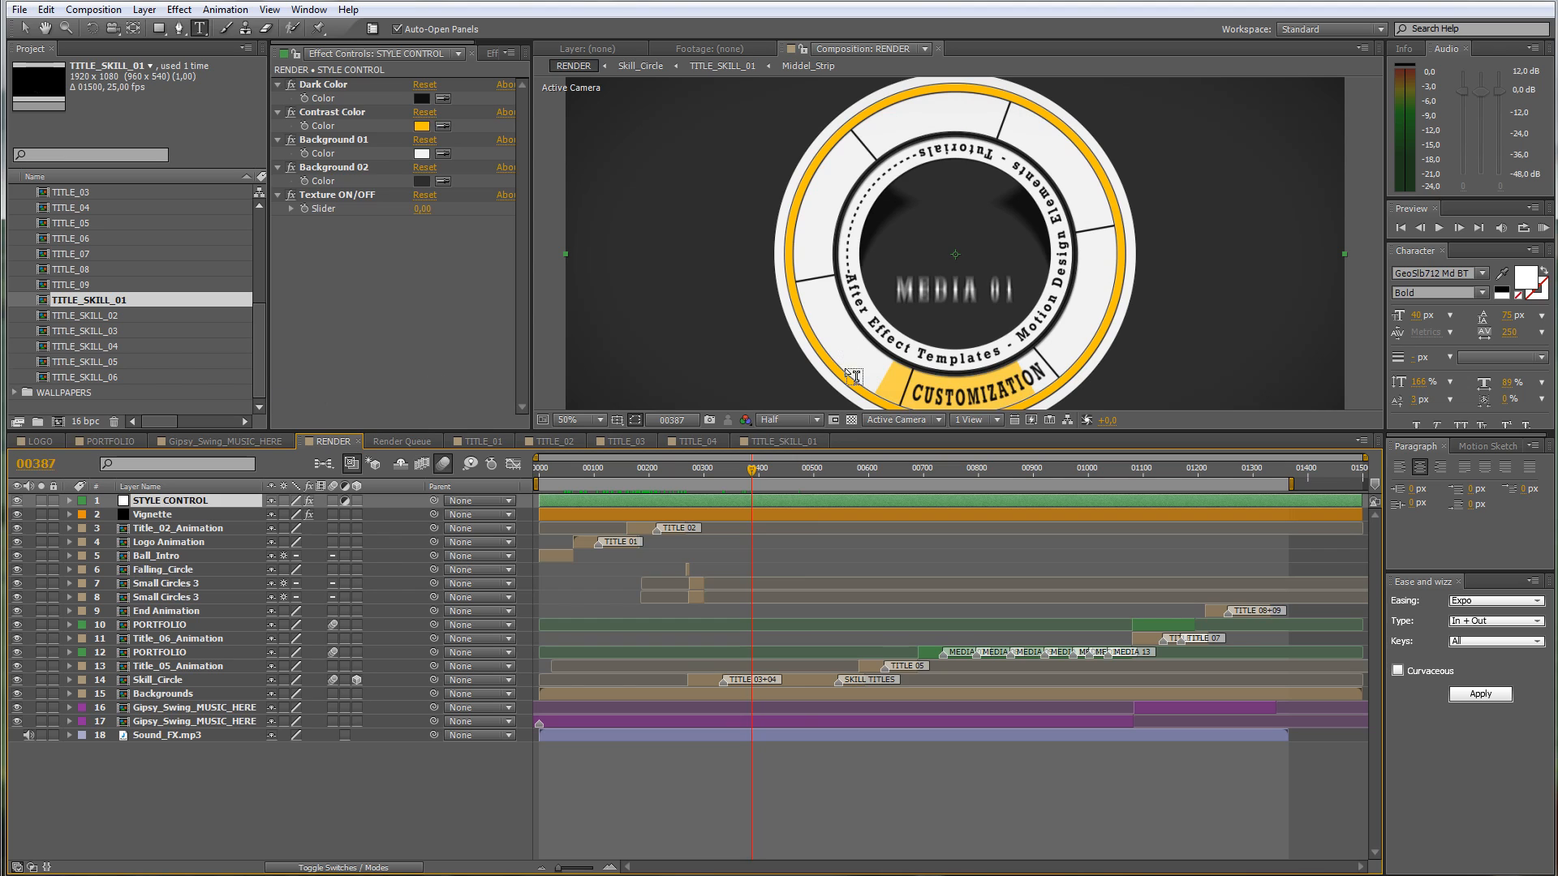
left_click_drag(753, 469, 740, 475)
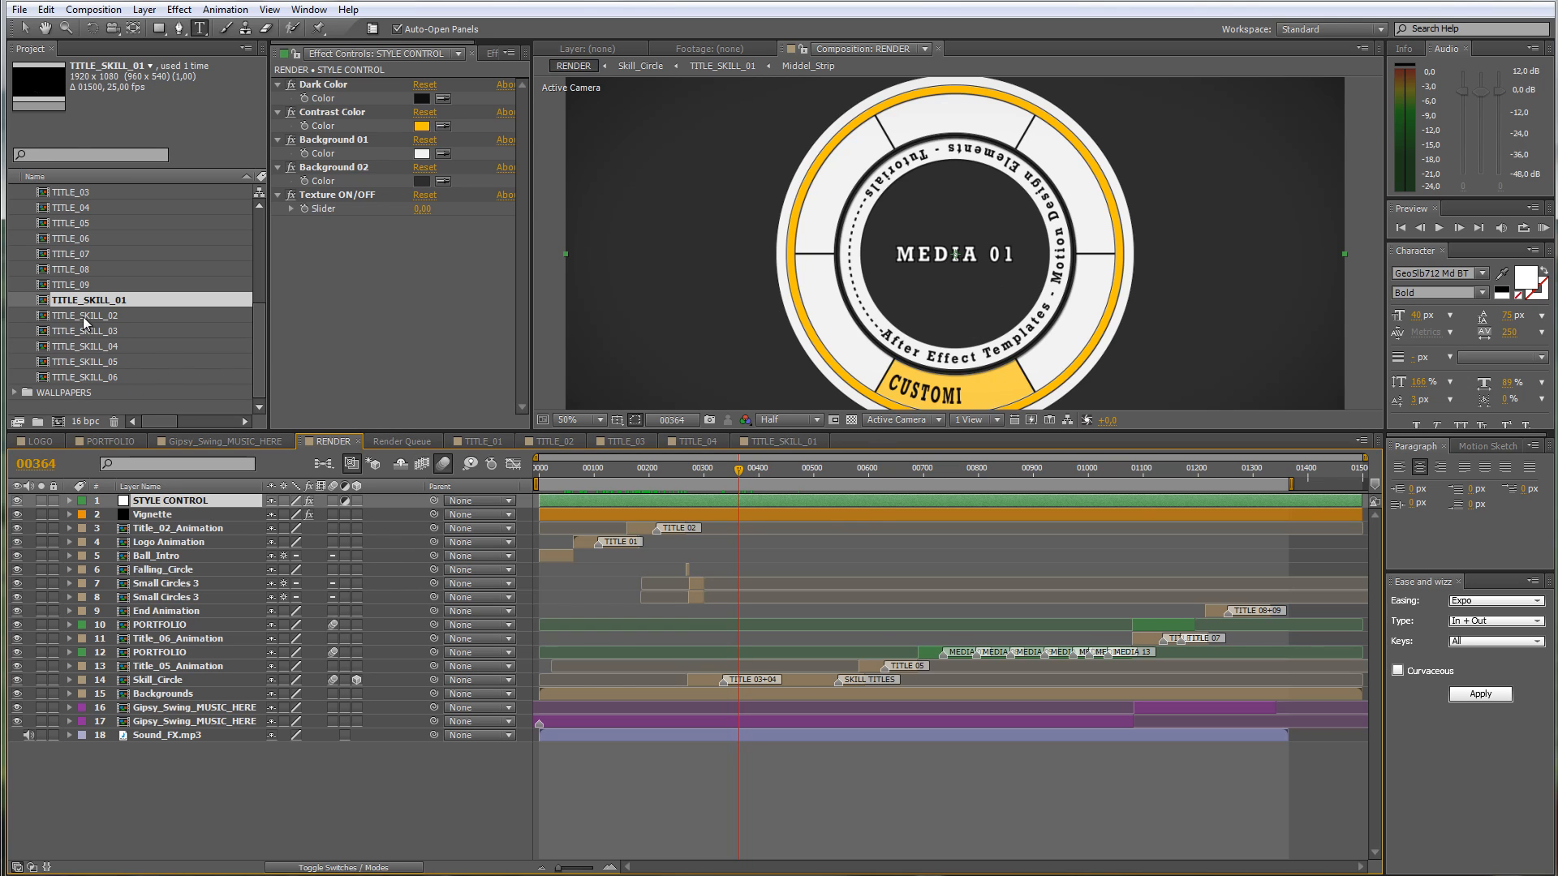
Step: Collapse the TITLE PLACEHOLDERS folder, expand the MEDIA PLACEHOLDERS folder and select the MEDIA_01 composition
scroll(73, 292, "up", 2)
scroll(70, 274, "up", 1)
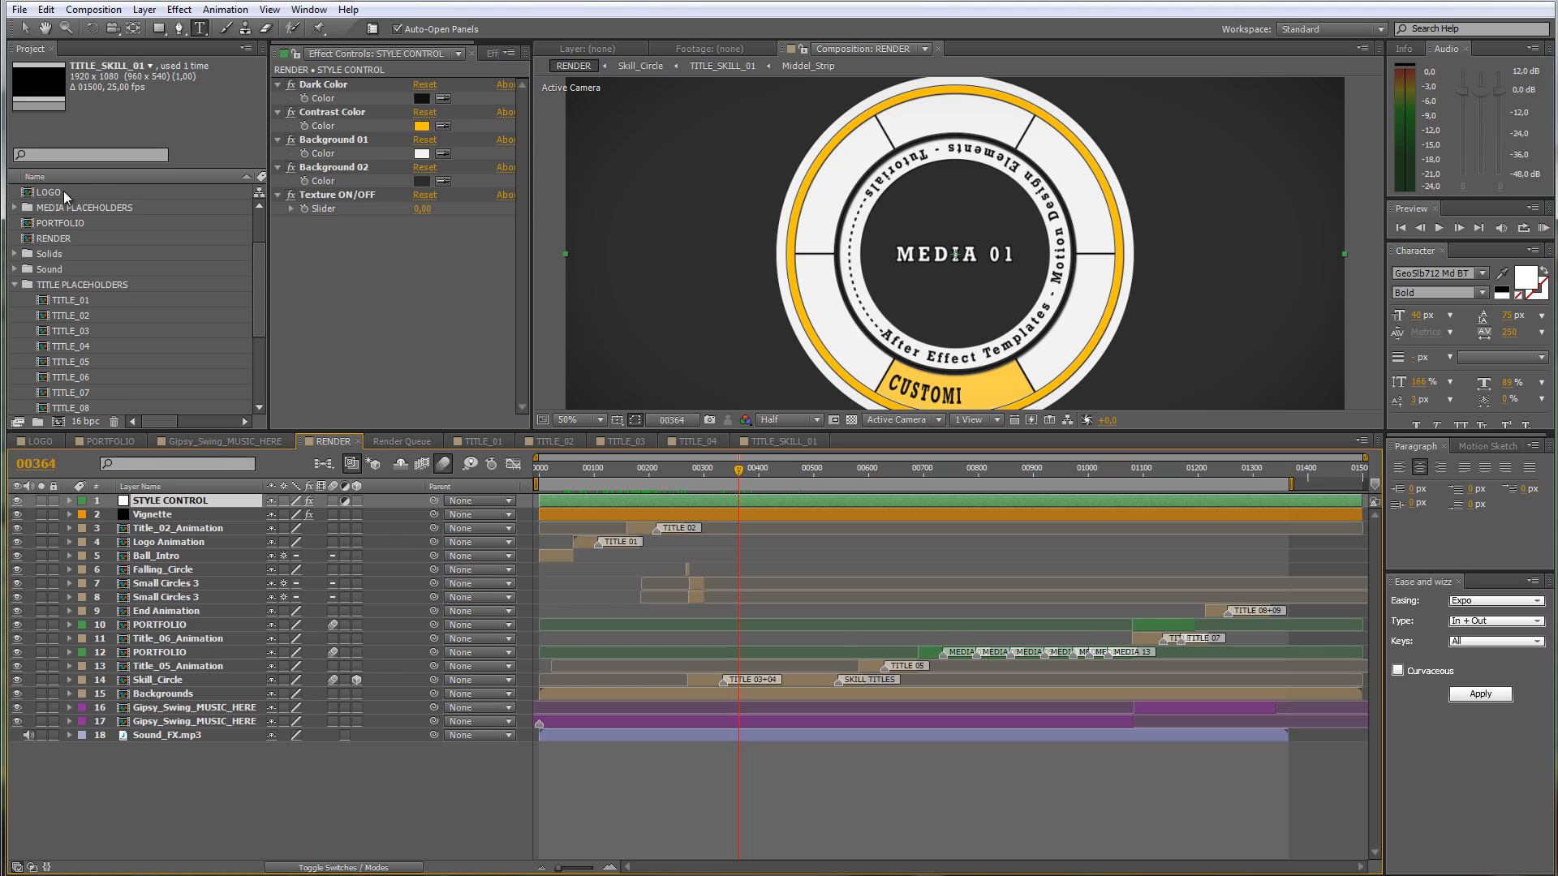
left_click(13, 286)
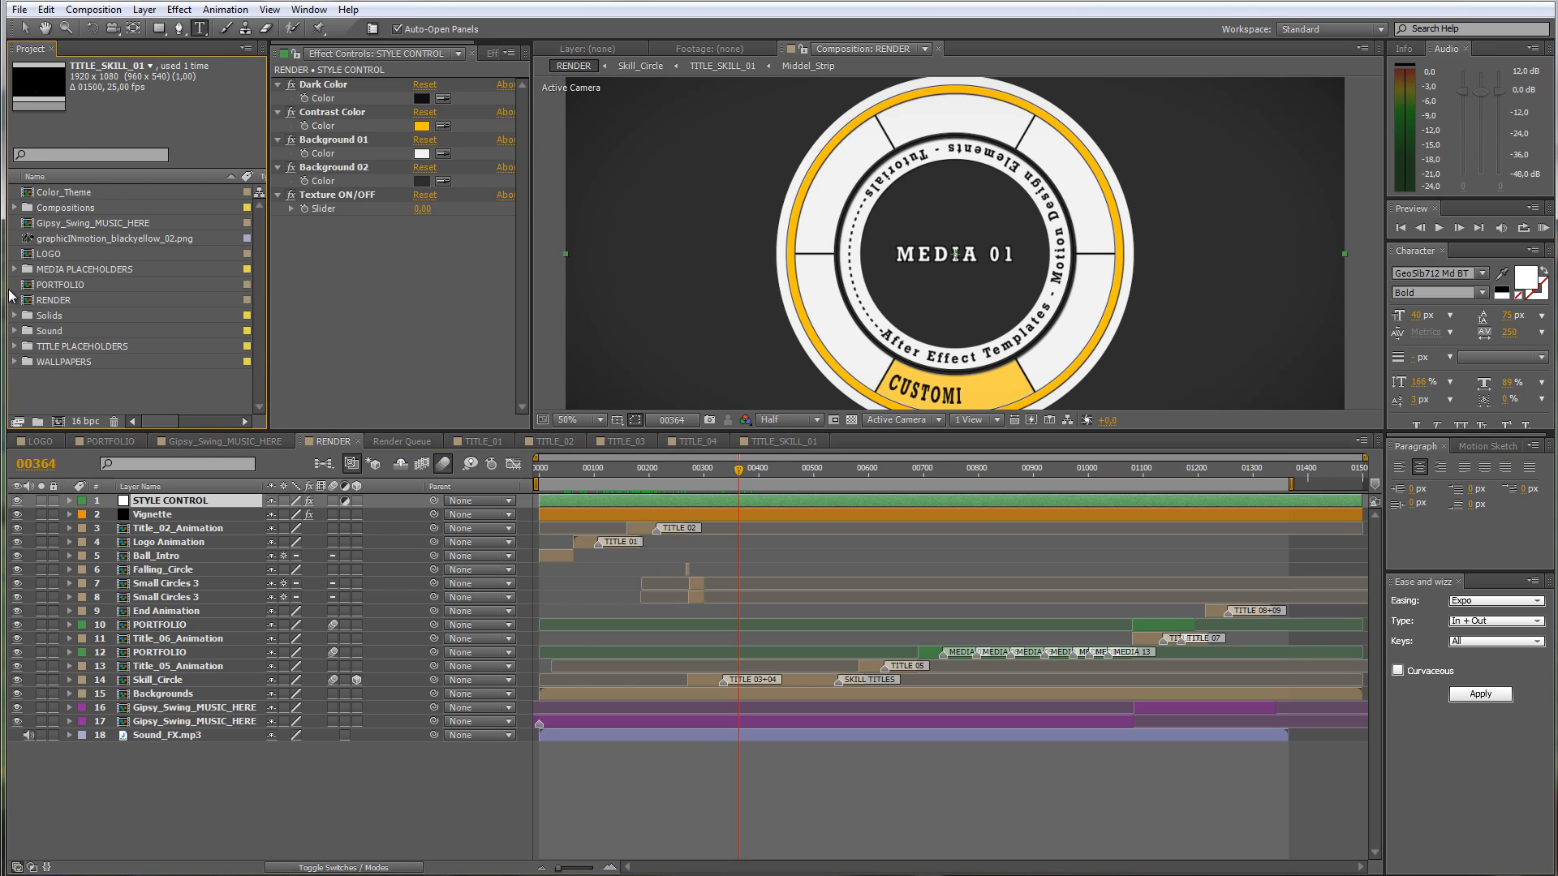
left_click(78, 273)
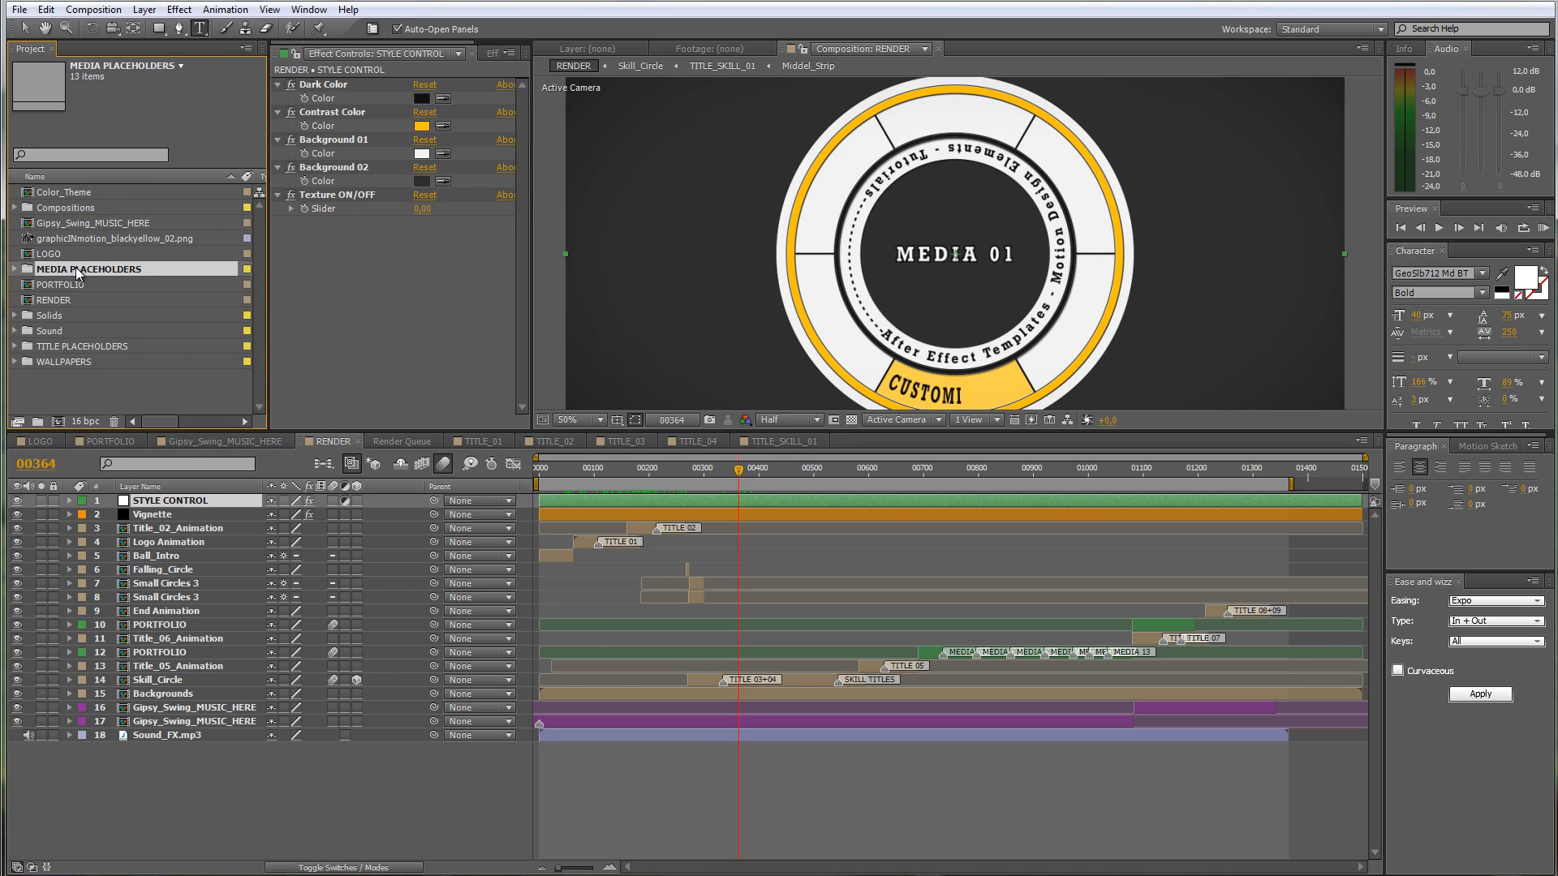
left_click(15, 270)
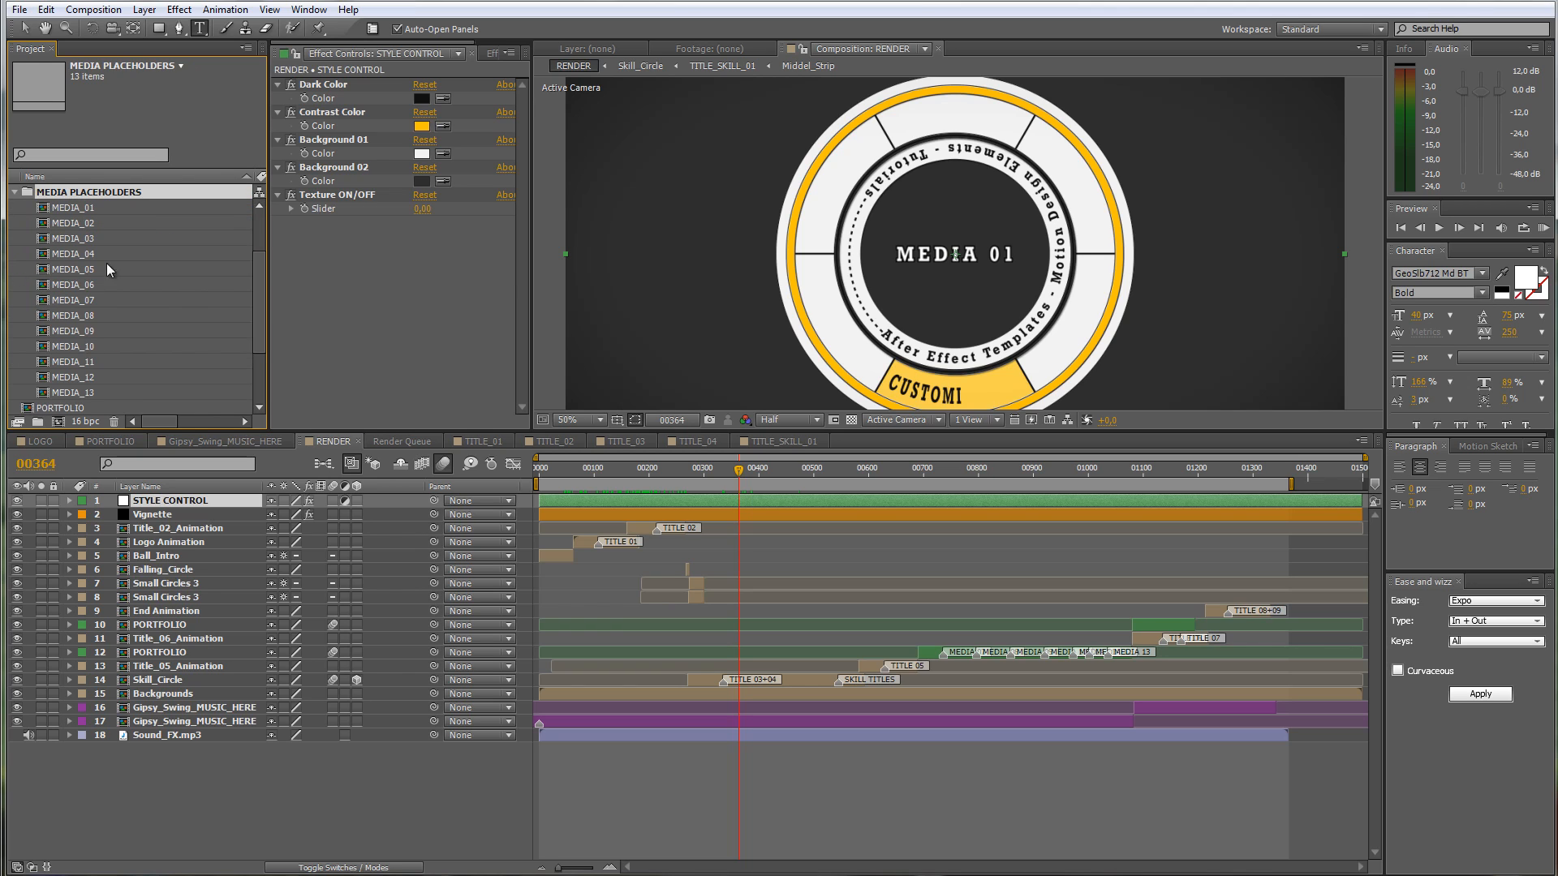
left_click(73, 212)
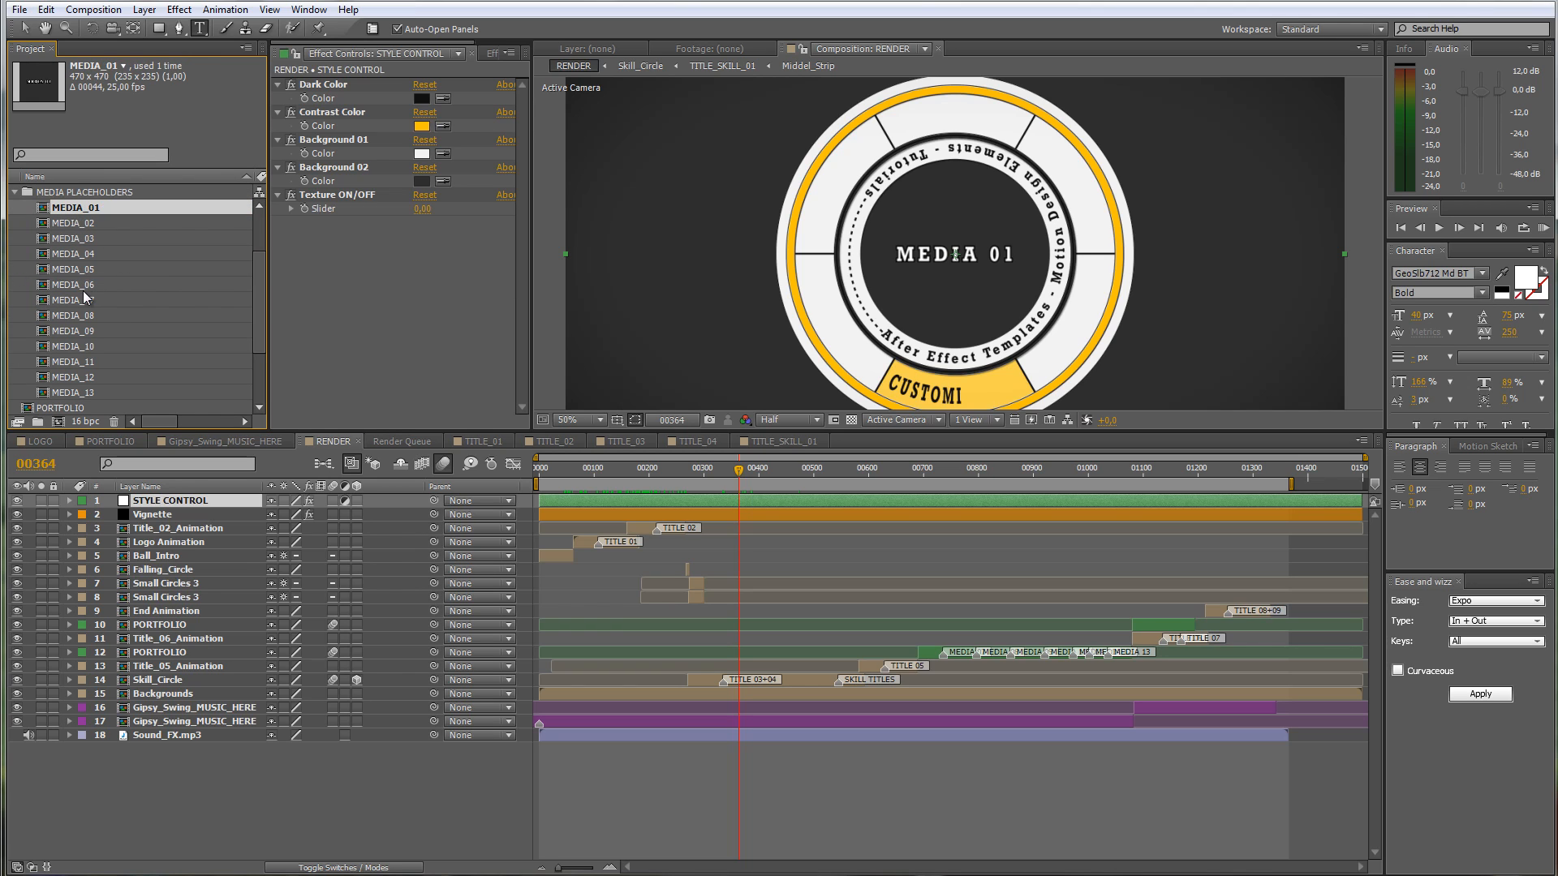
Step: Look through the MEDIA_01 to MEDIA_13 placeholder compositions and move the RENDER preview to frame 372
key("End")
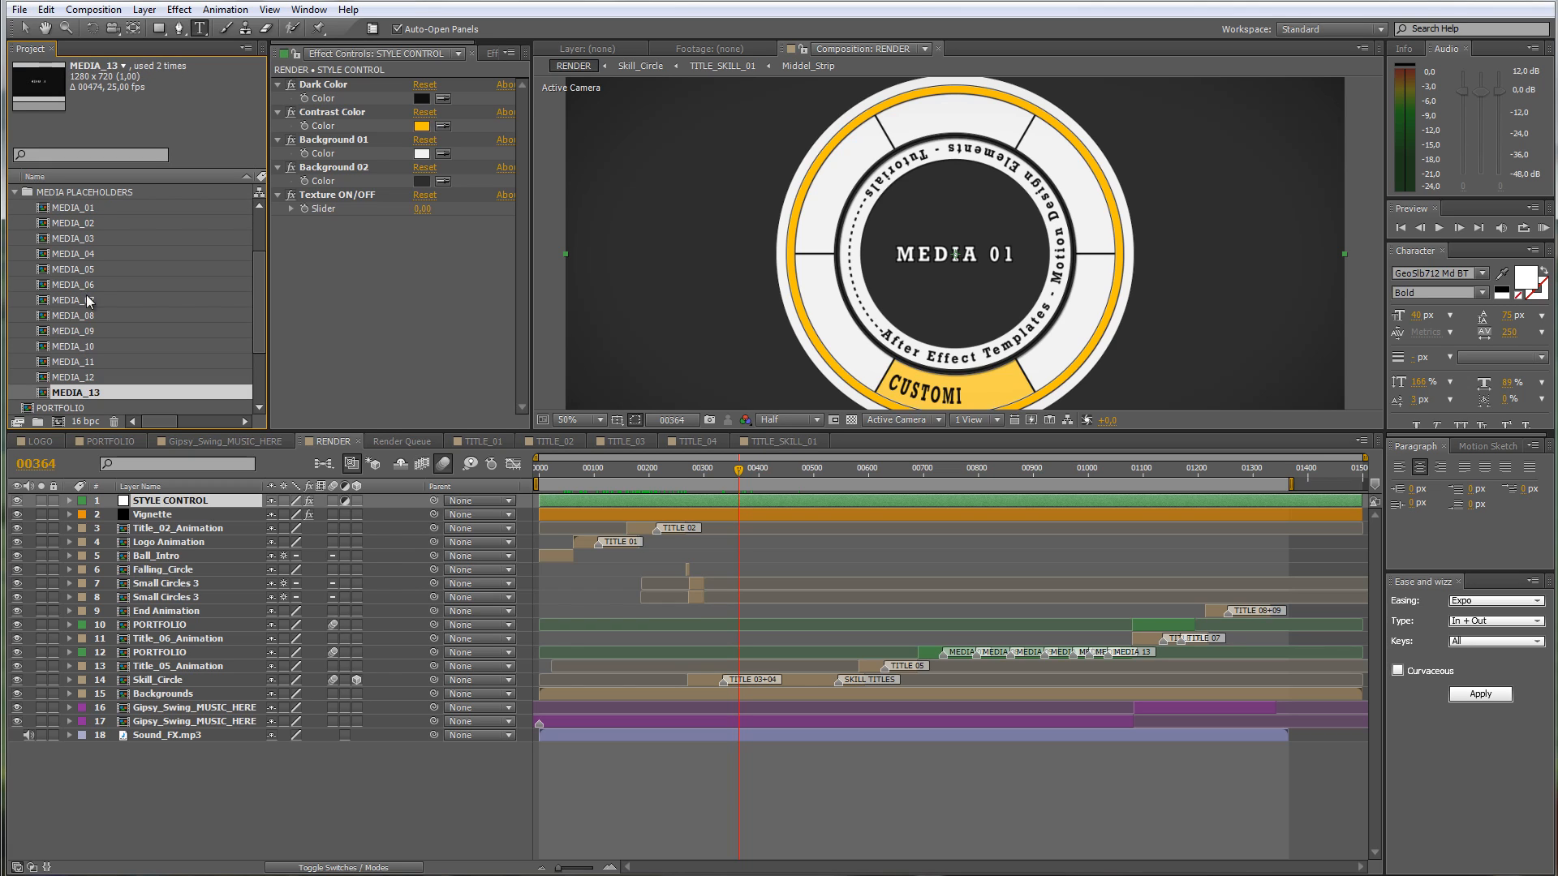
left_click(79, 214)
left_click(79, 285)
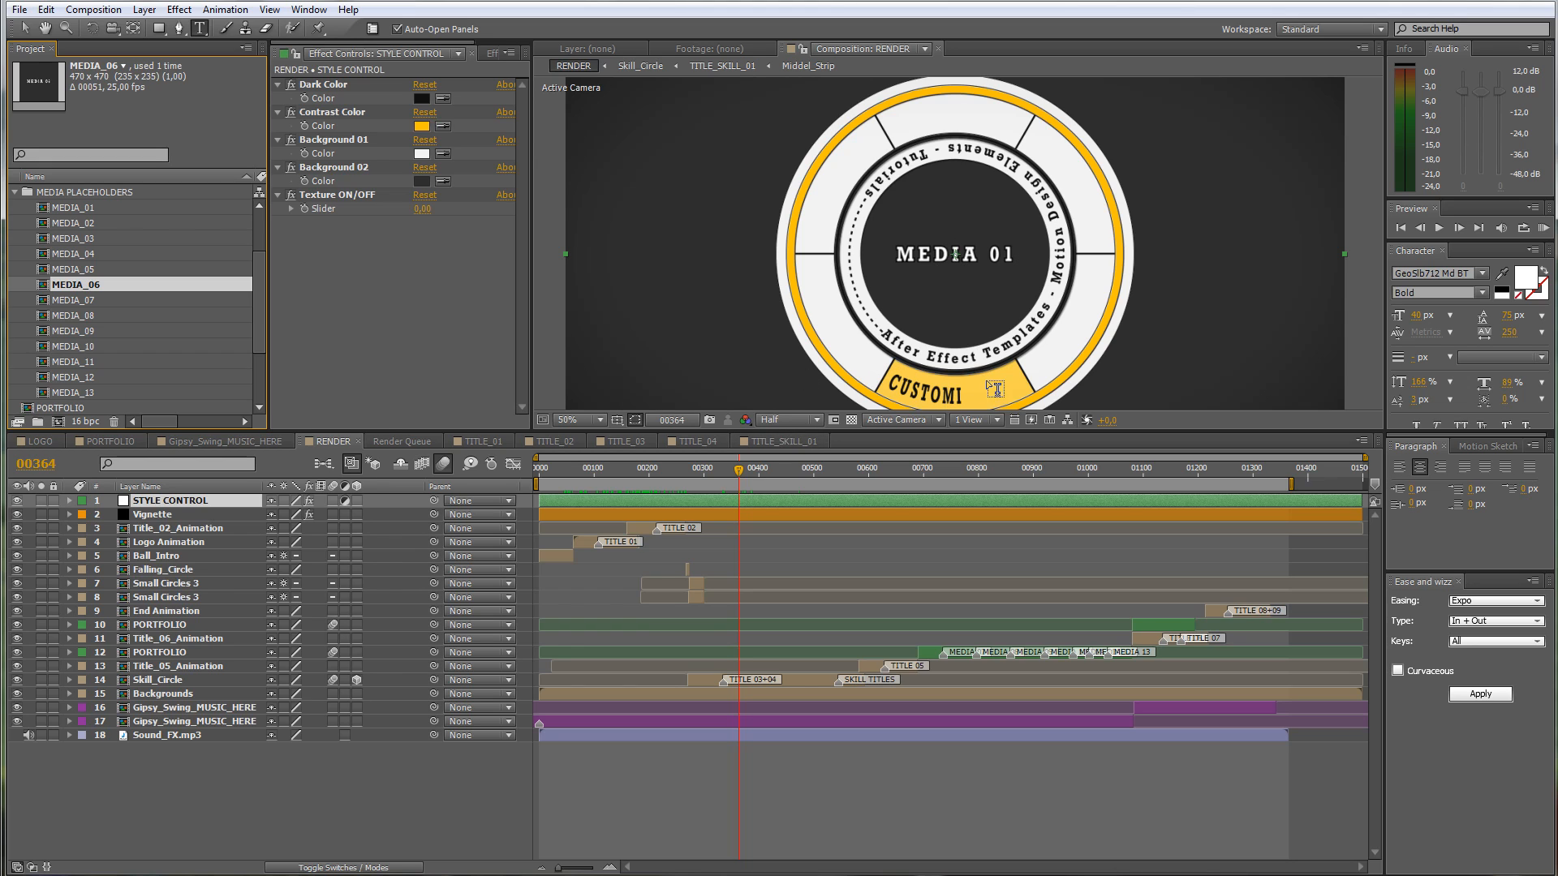
mouse_move(742, 469)
left_mouse_down()
mouse_move(728, 471)
mouse_move(747, 473)
left_mouse_up()
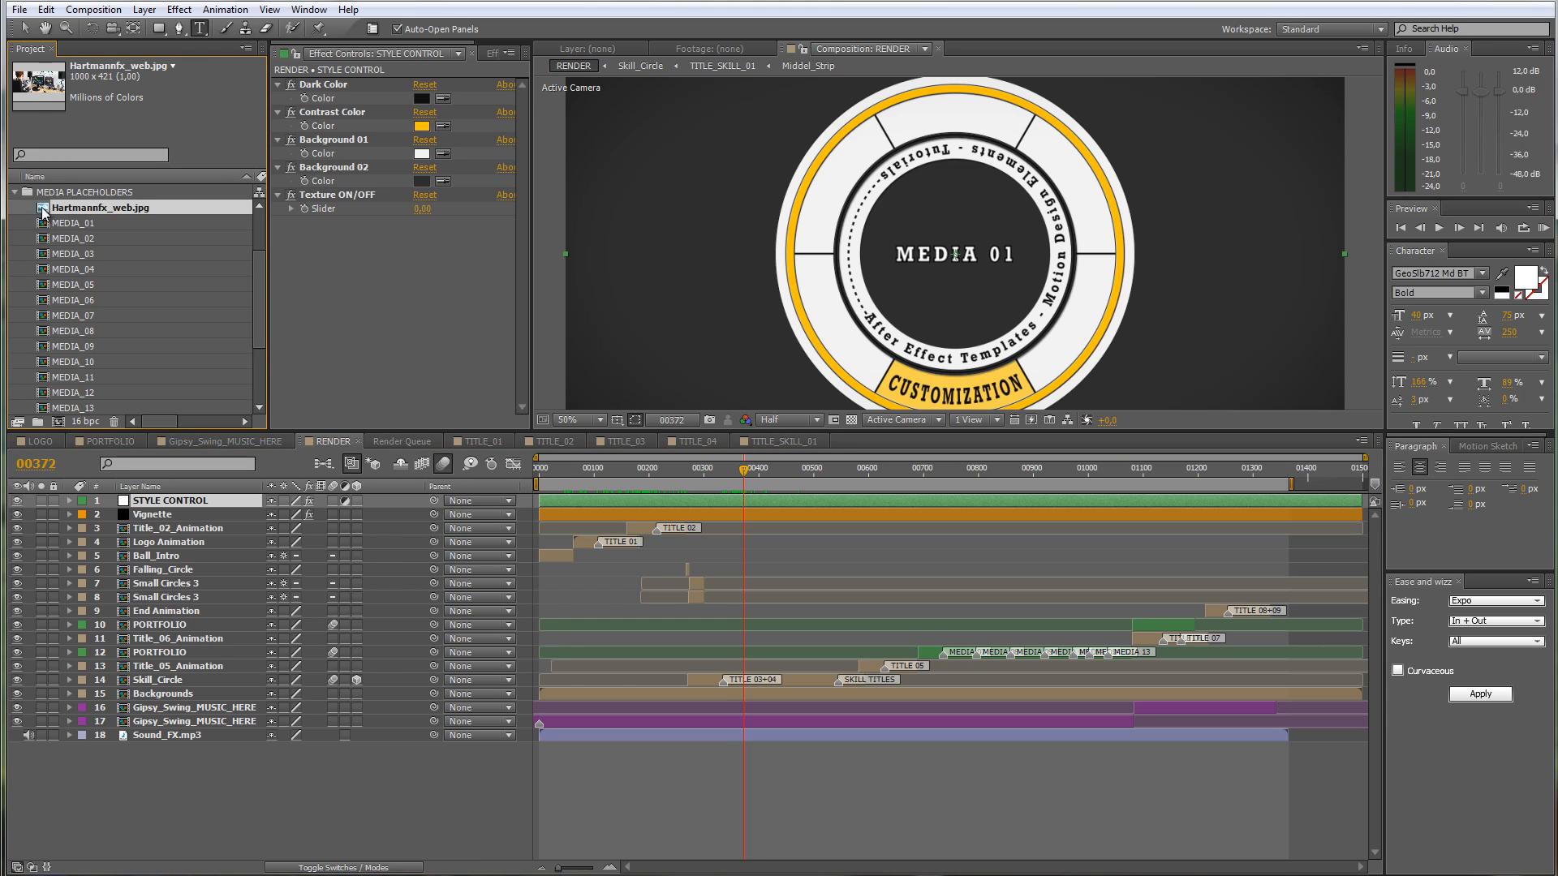
Step: Open the MEDIA_01 composition and remove Hartmannfx_web.jpg from the MEDIA PLACEHOLDERS folder
double_click(47, 223)
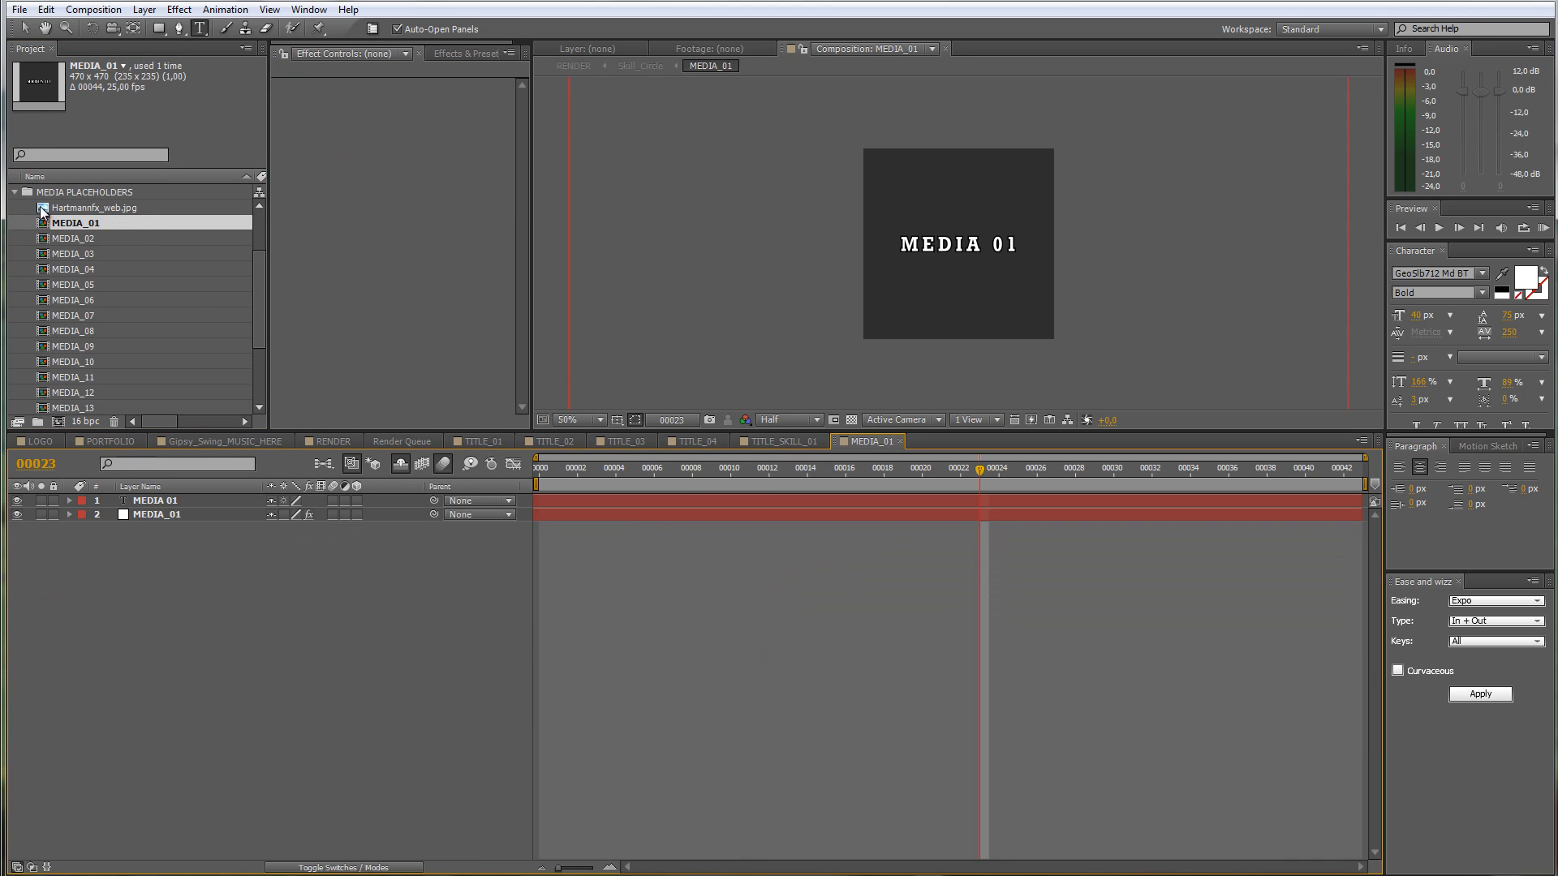
left_click_drag(45, 209, 137, 327)
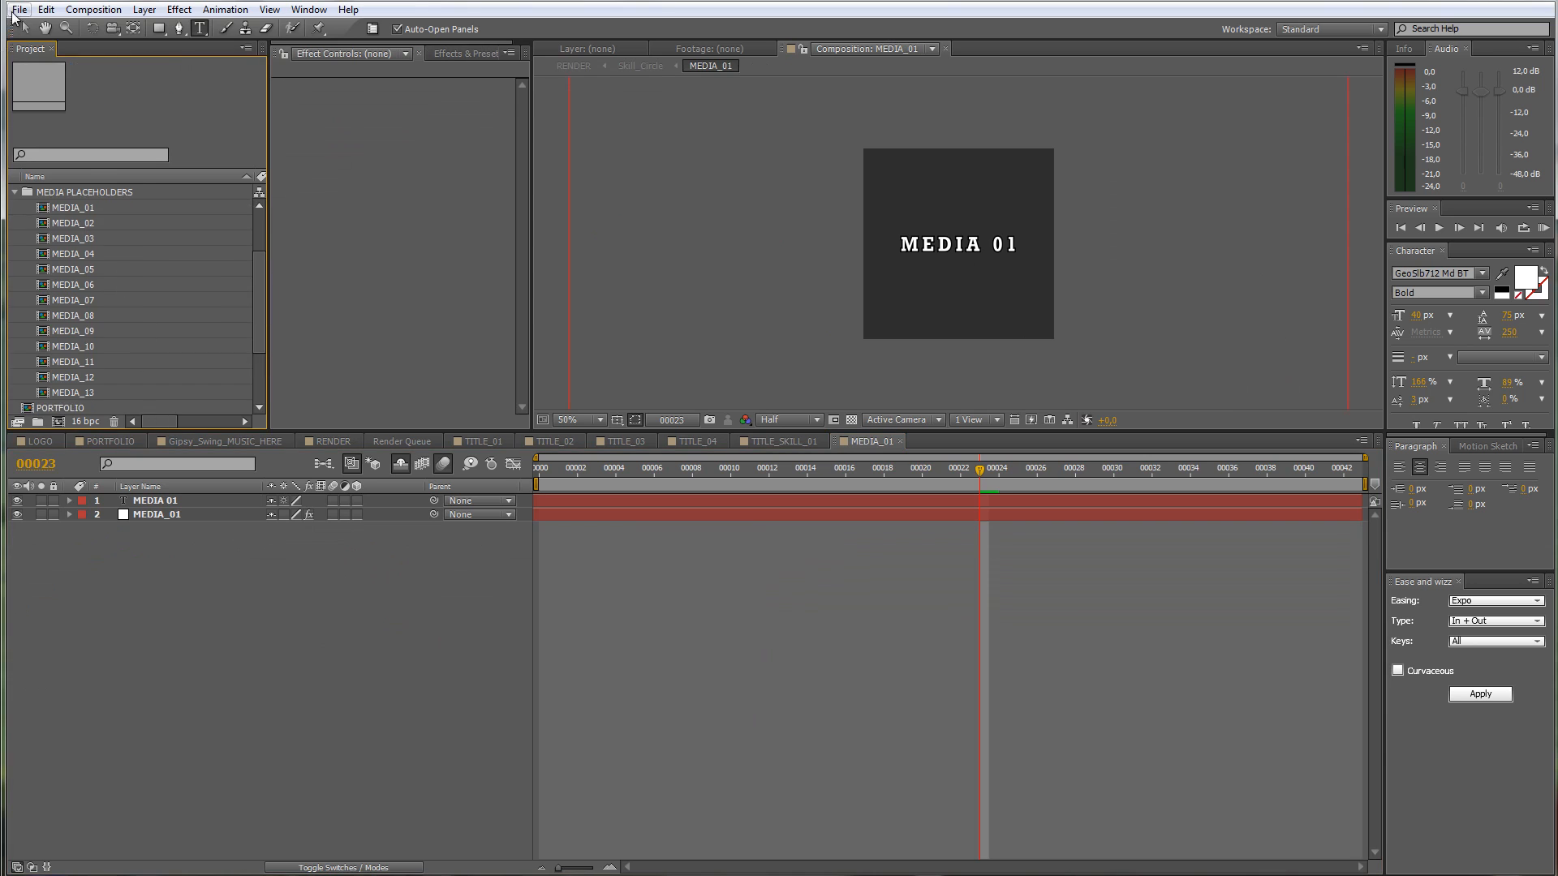
Step: Import Dijipress_01_web.jpg as footage and place it as the uppermost layer of the MEDIA_01 composition
left_click(19, 9)
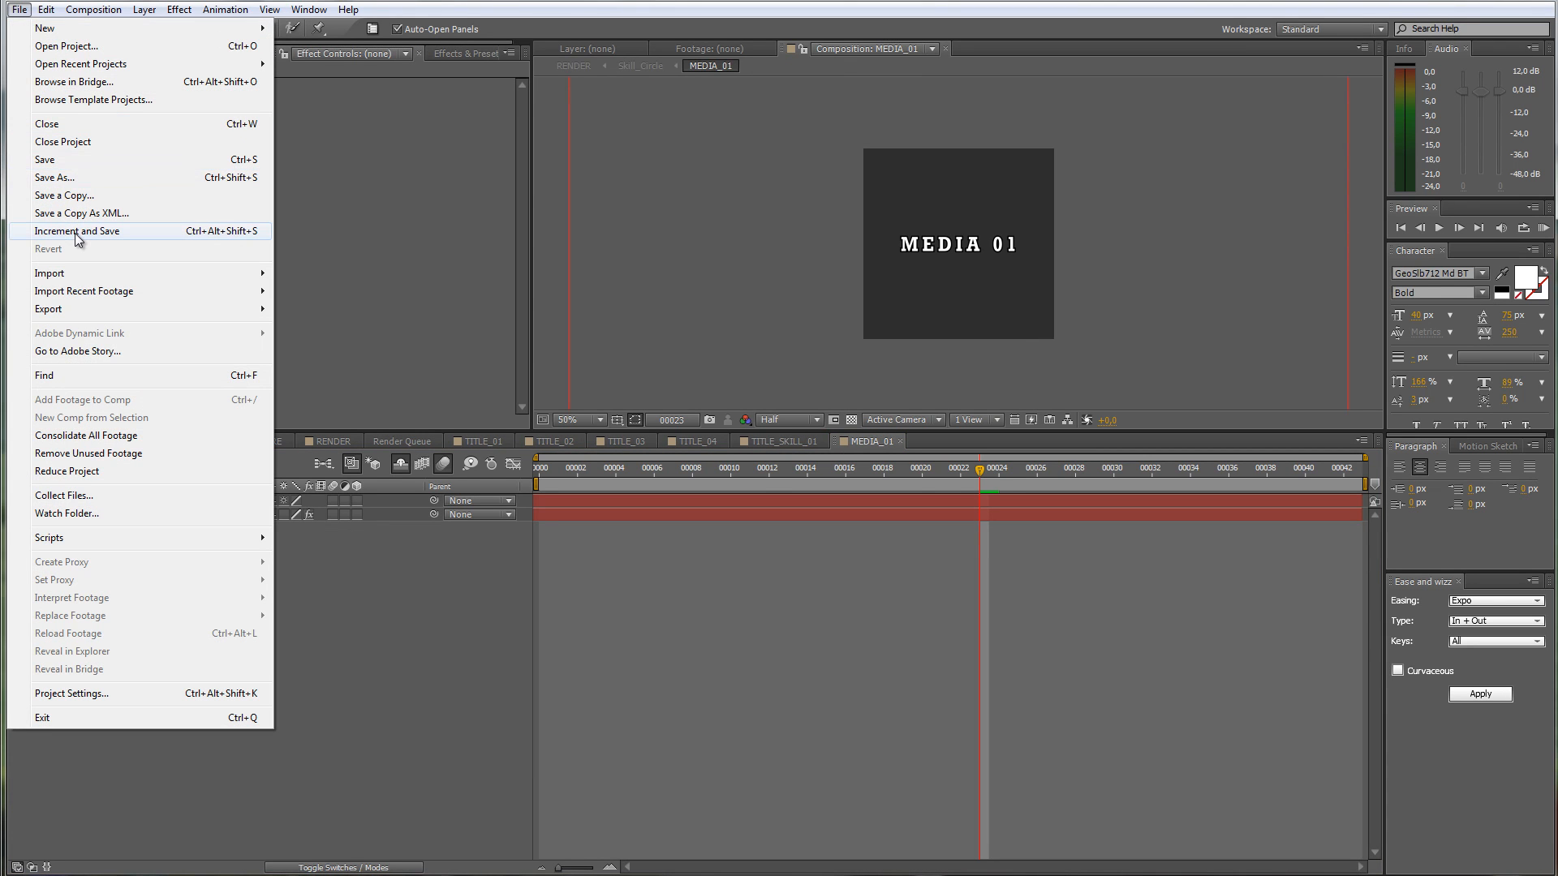
mouse_move(67, 275)
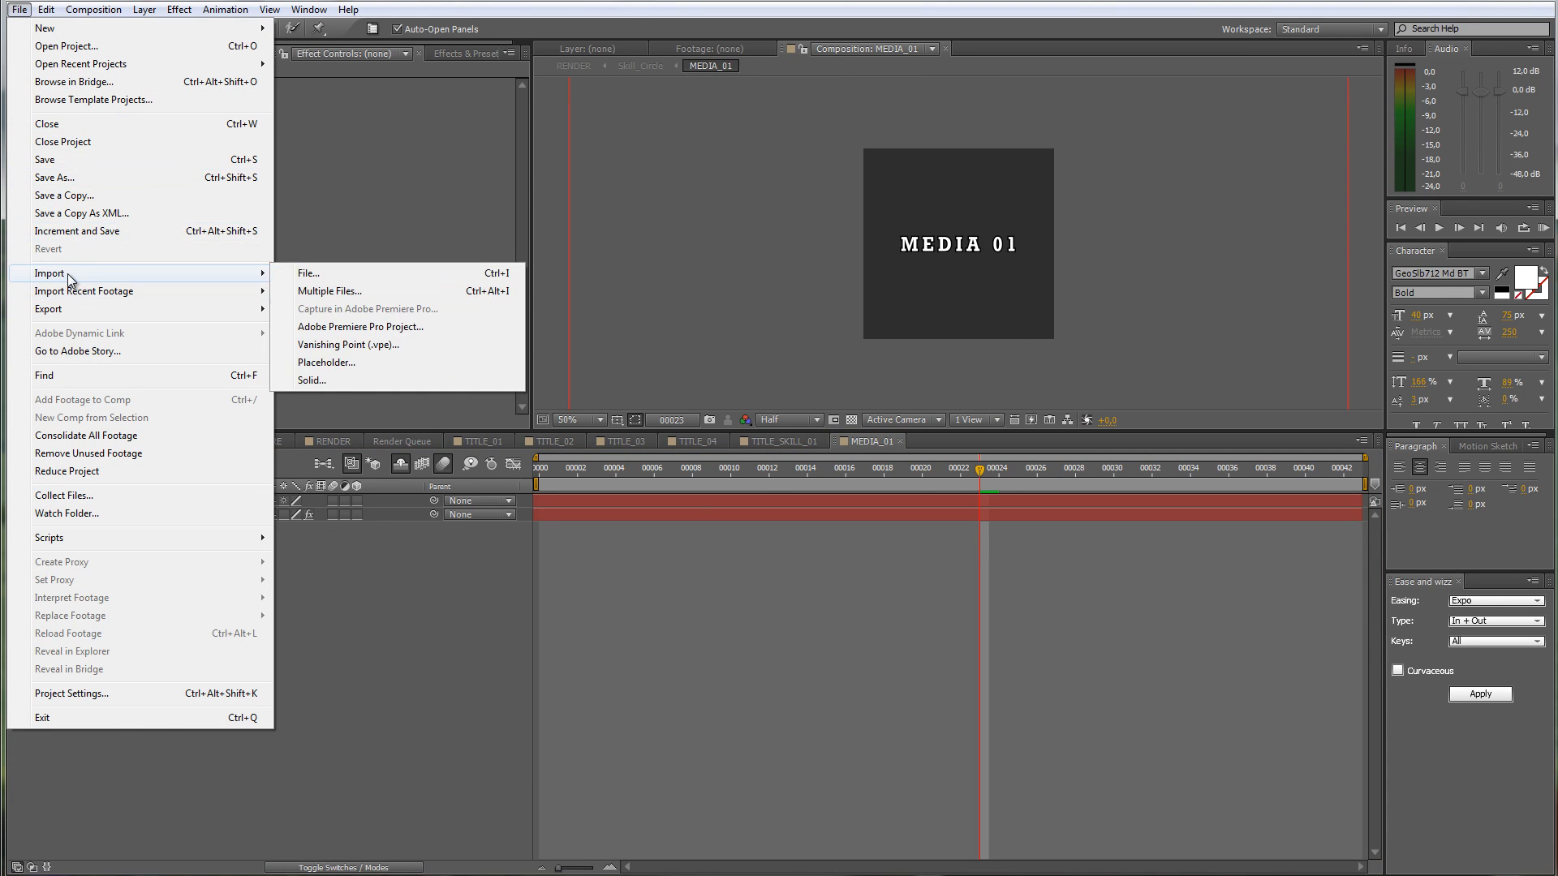
left_click(302, 274)
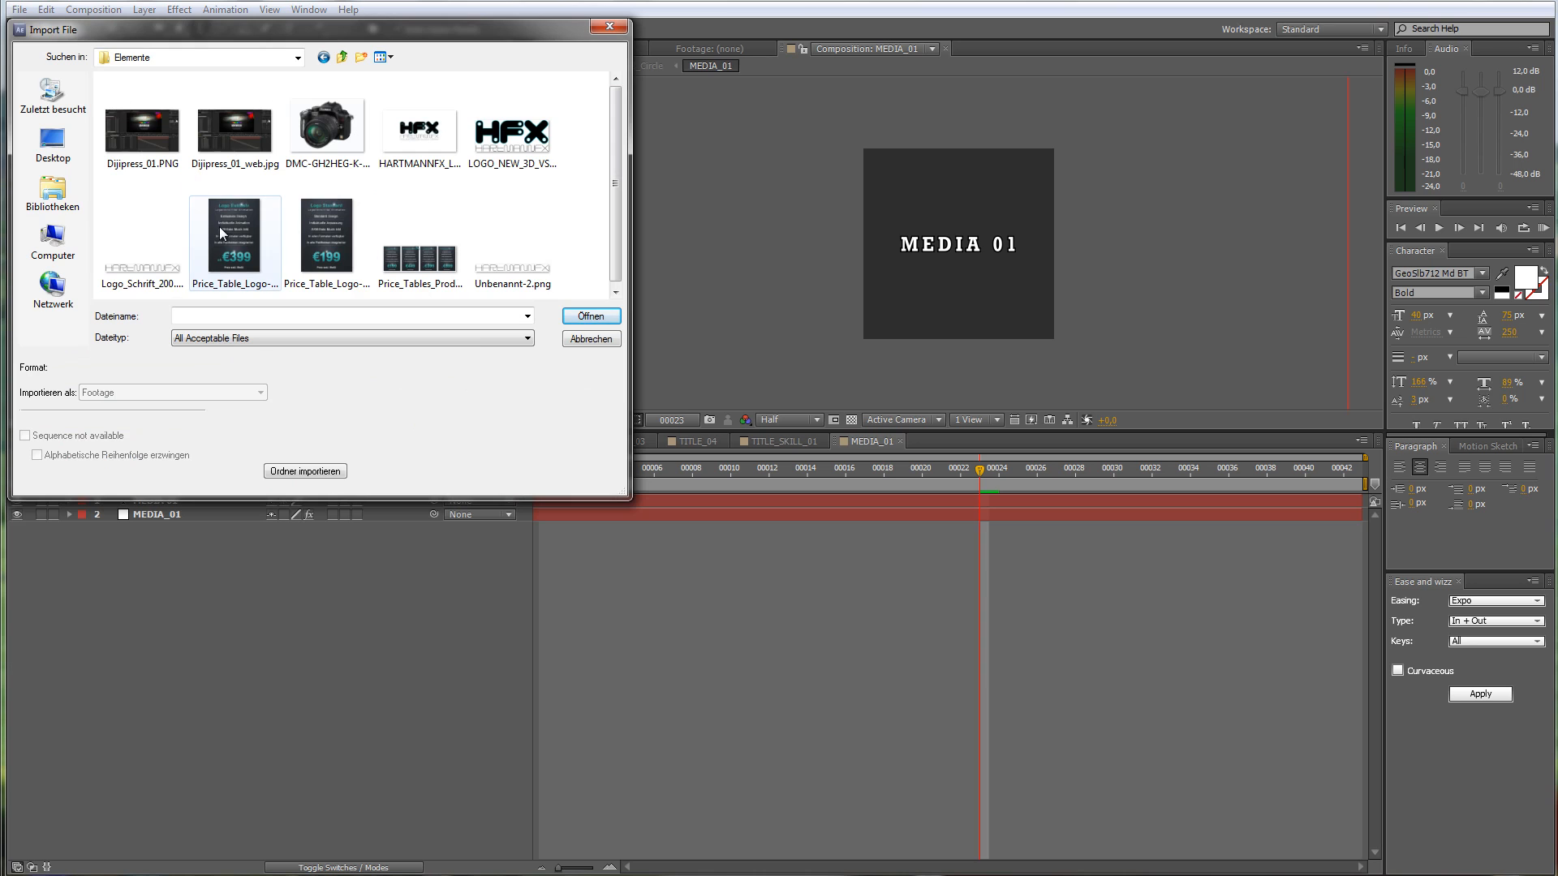
left_click(234, 130)
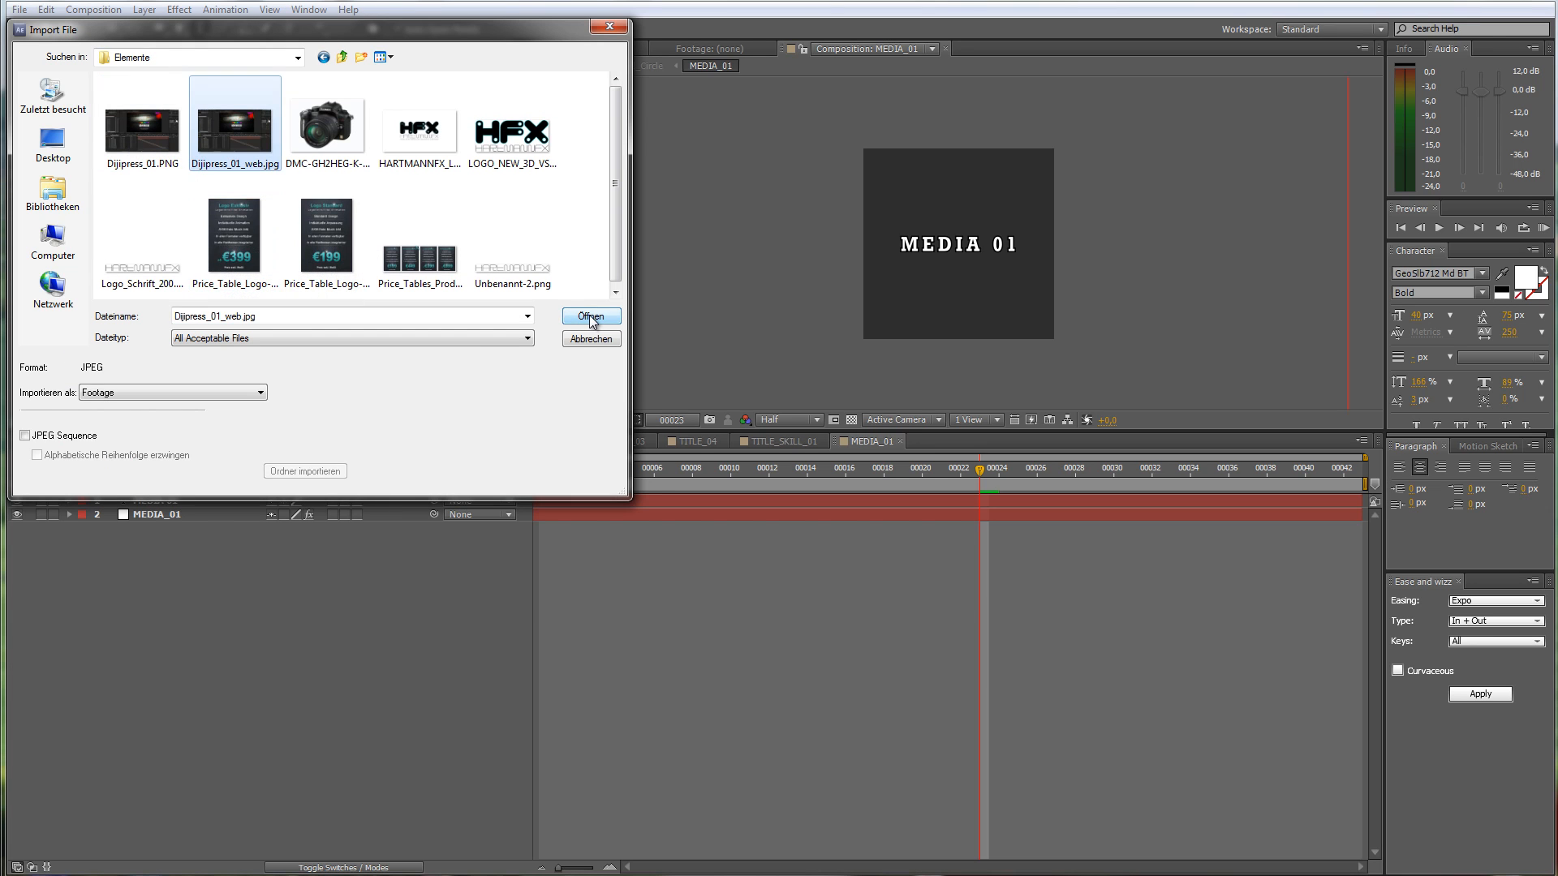
left_click(591, 316)
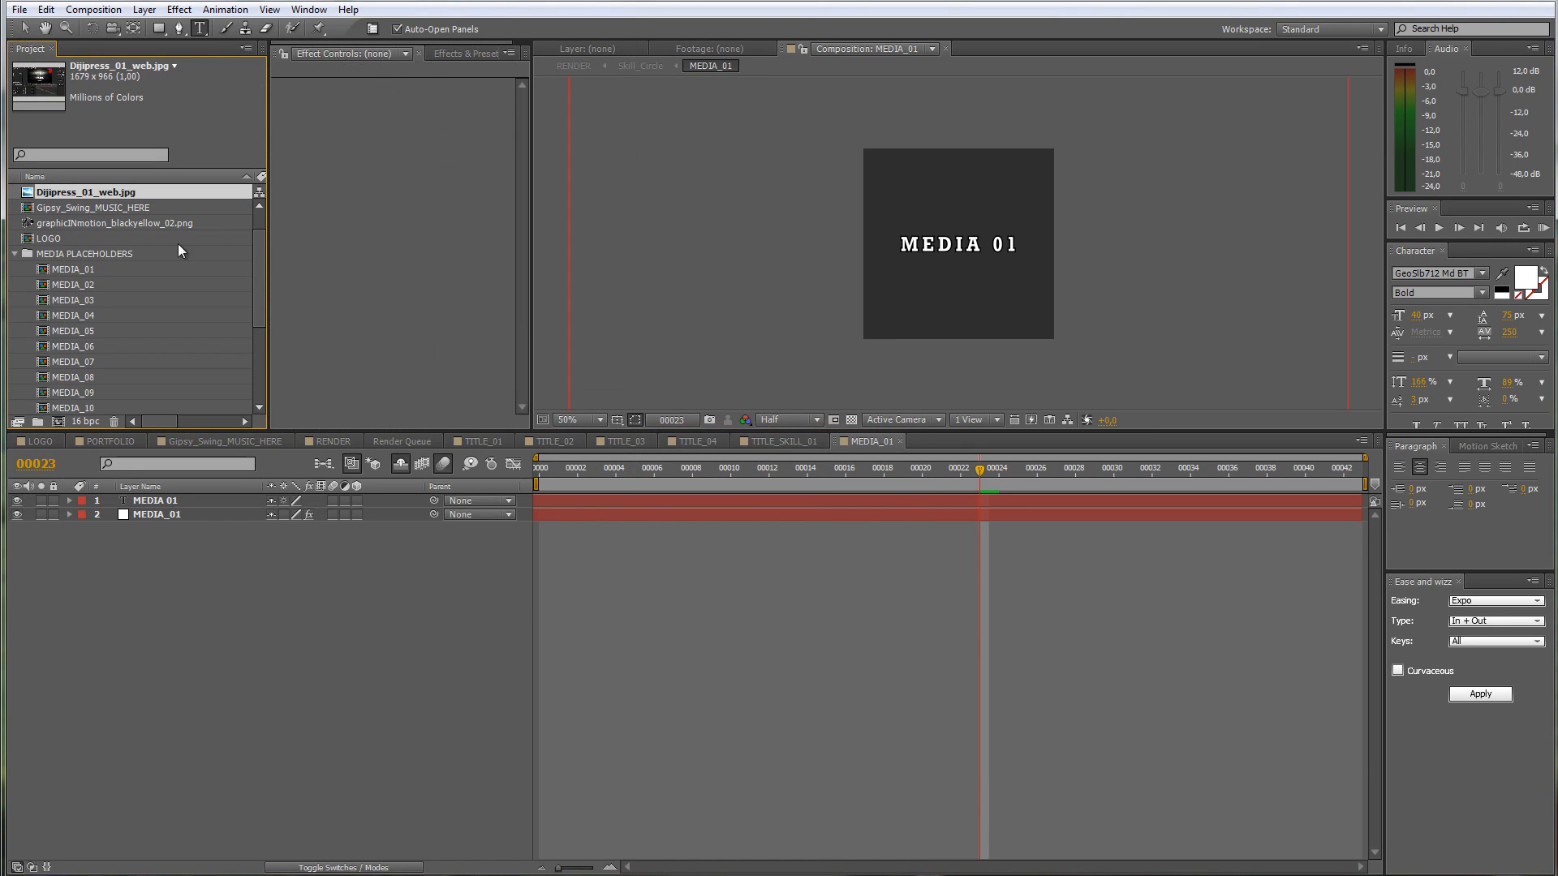
left_click_drag(27, 196, 168, 504)
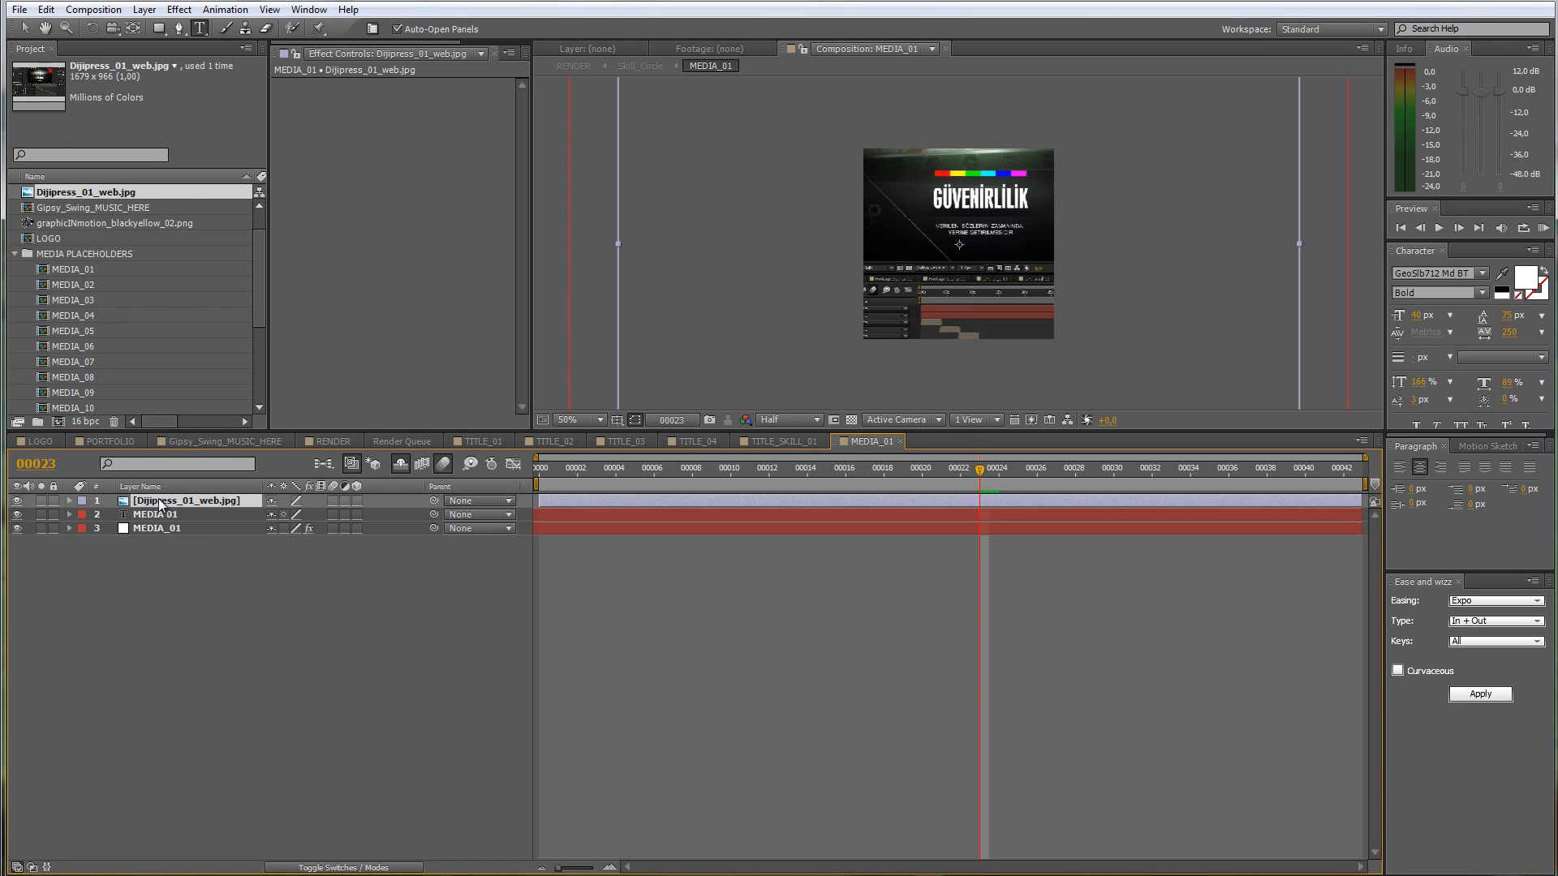
Step: Scale the Dijipress_01_web.jpg layer down to 52% so that it fills the MEDIA_01 frame
key("s")
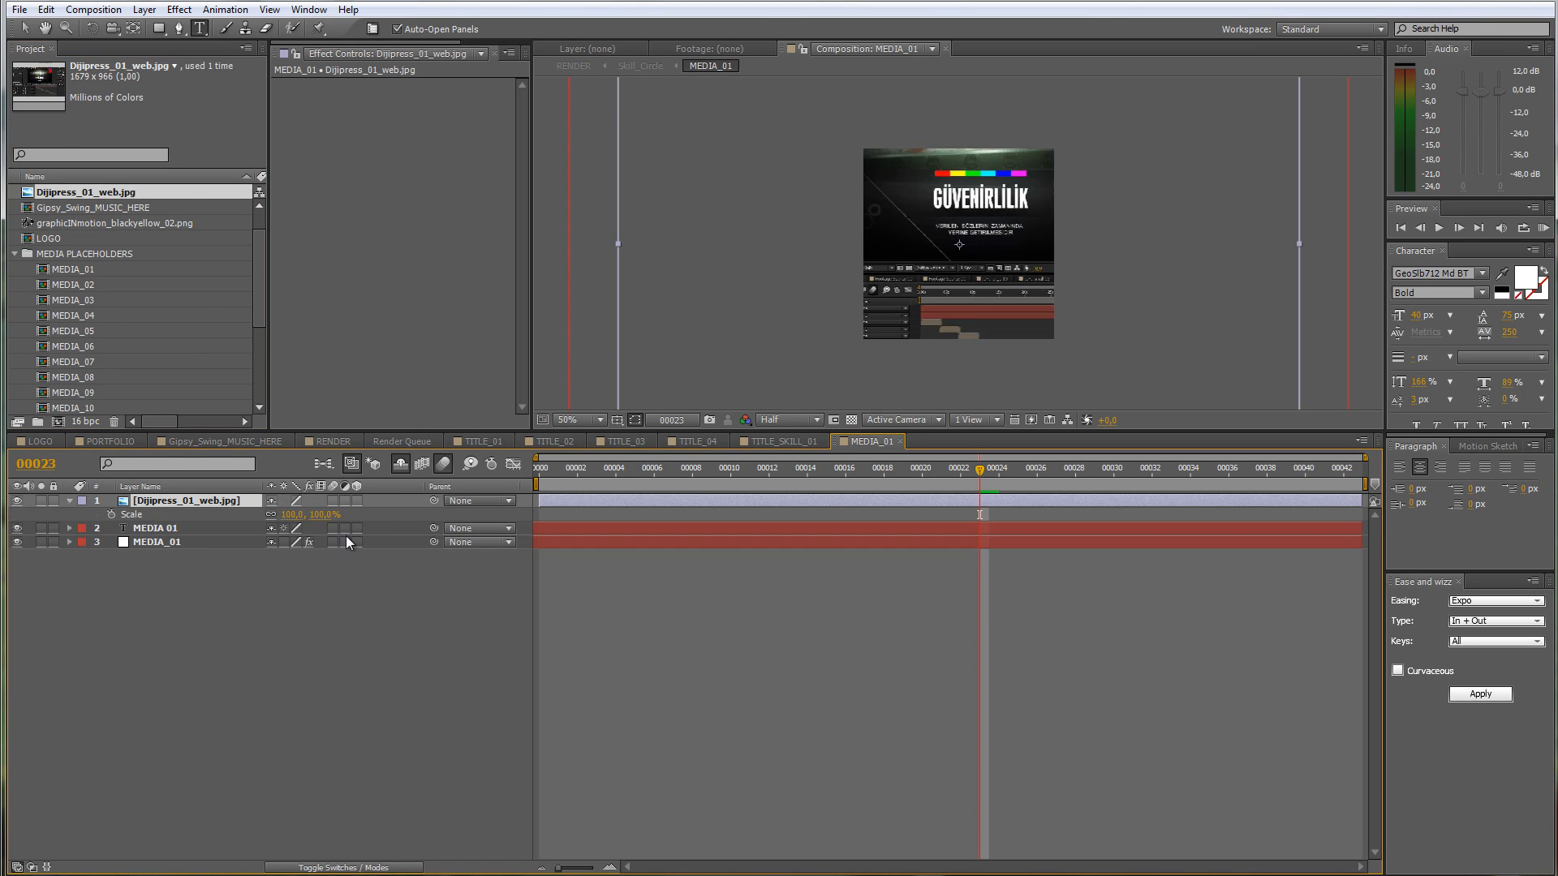
left_click_drag(323, 514, 287, 515)
left_click_drag(286, 516, 288, 516)
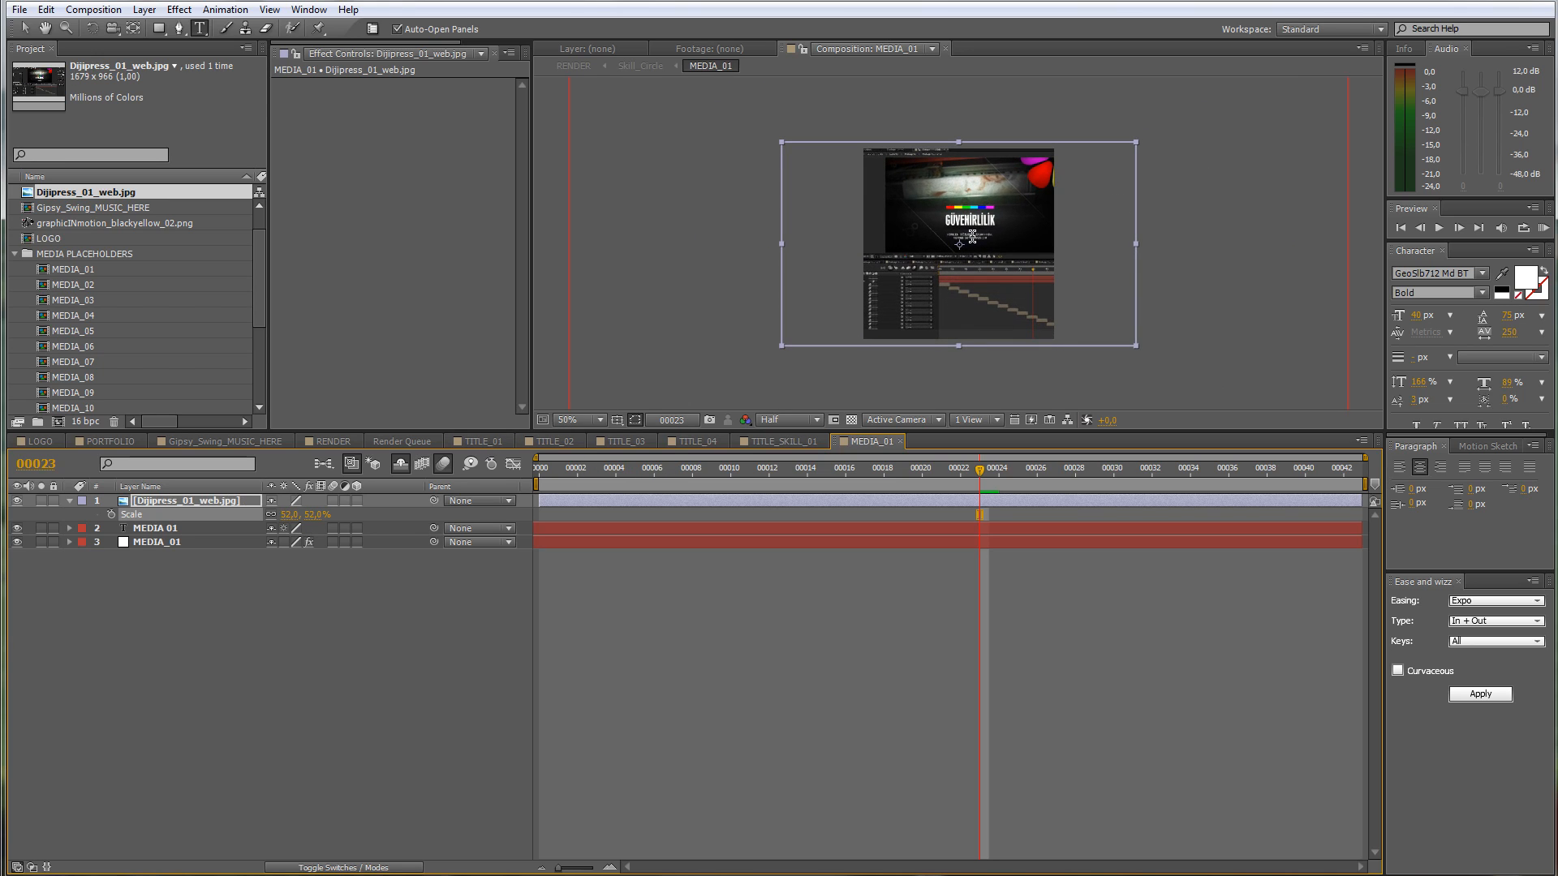
key("v")
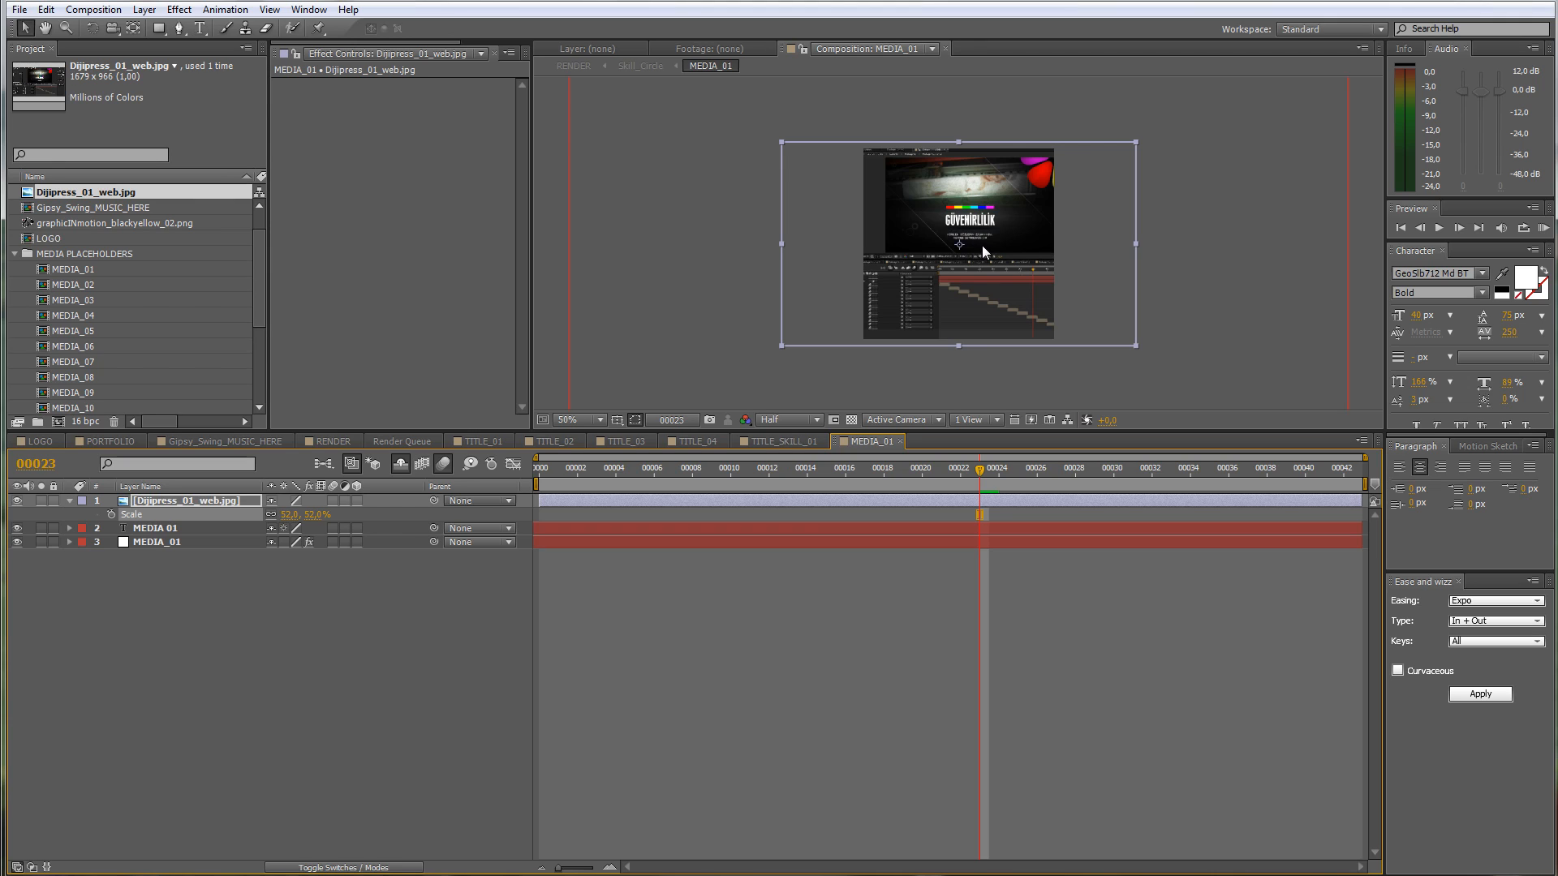
left_click(982, 246)
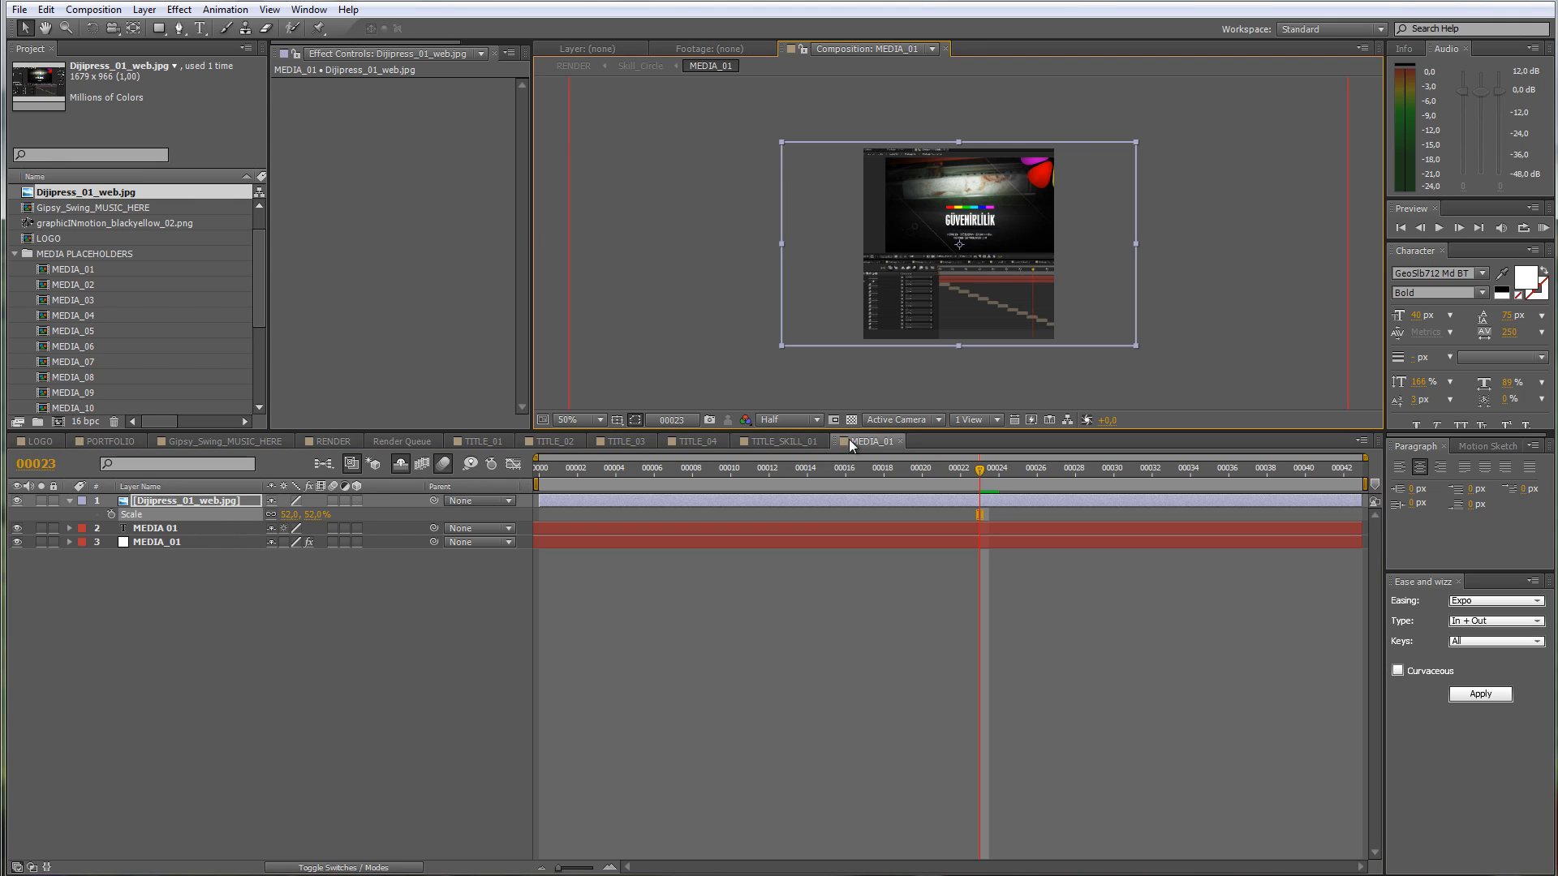
Step: Hide the Dijipress_01_web.jpg layer to inspect the MEDIA 01 placeholder text beneath it, and show the image again
left_click(18, 500)
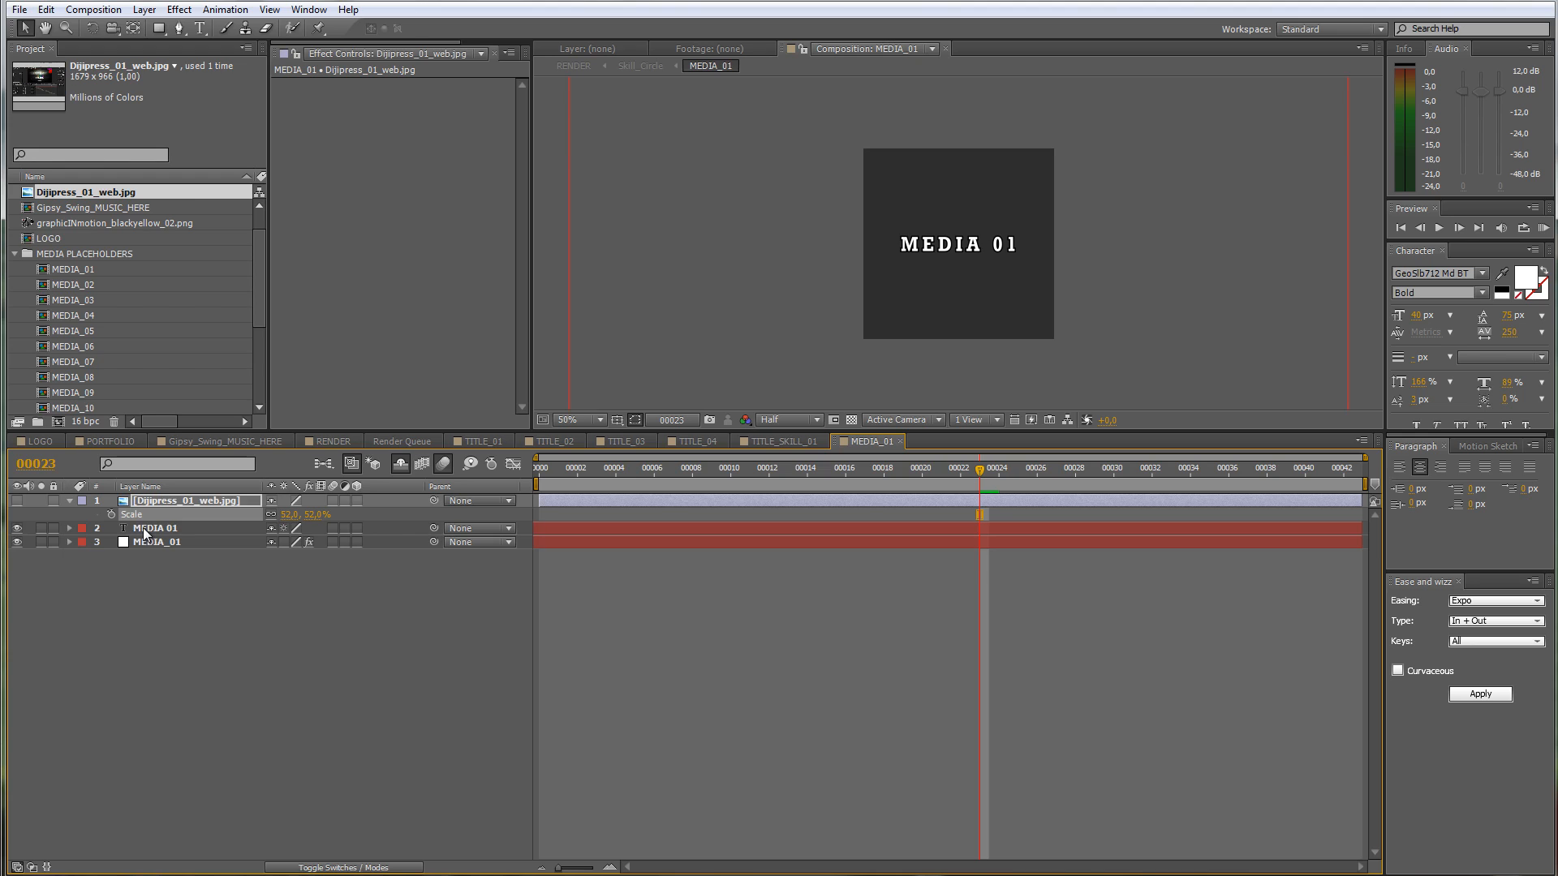
left_click(159, 529)
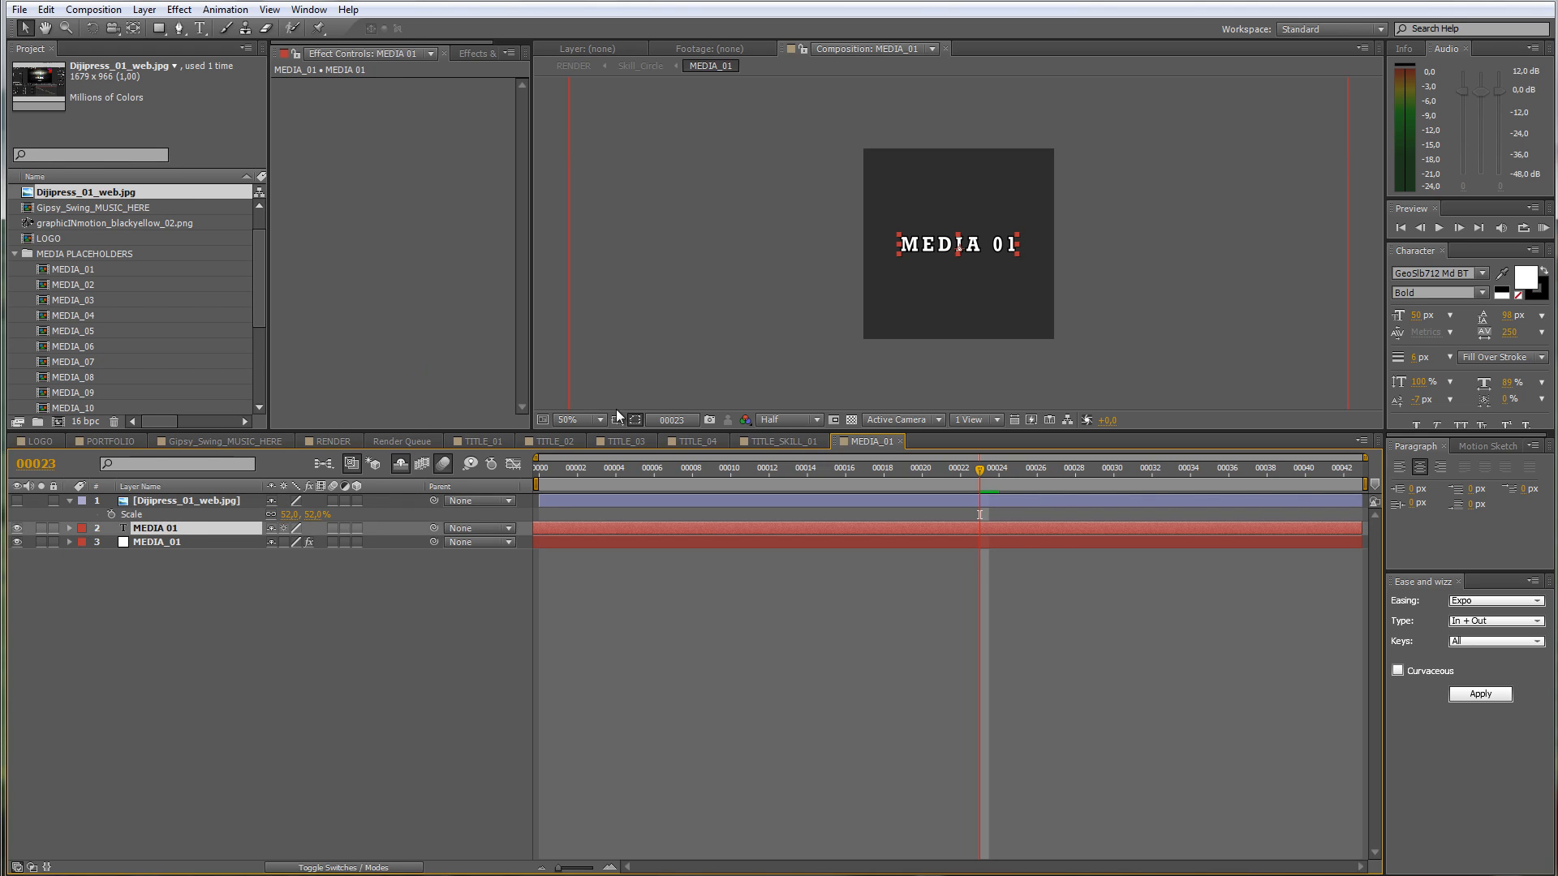
left_click(17, 501)
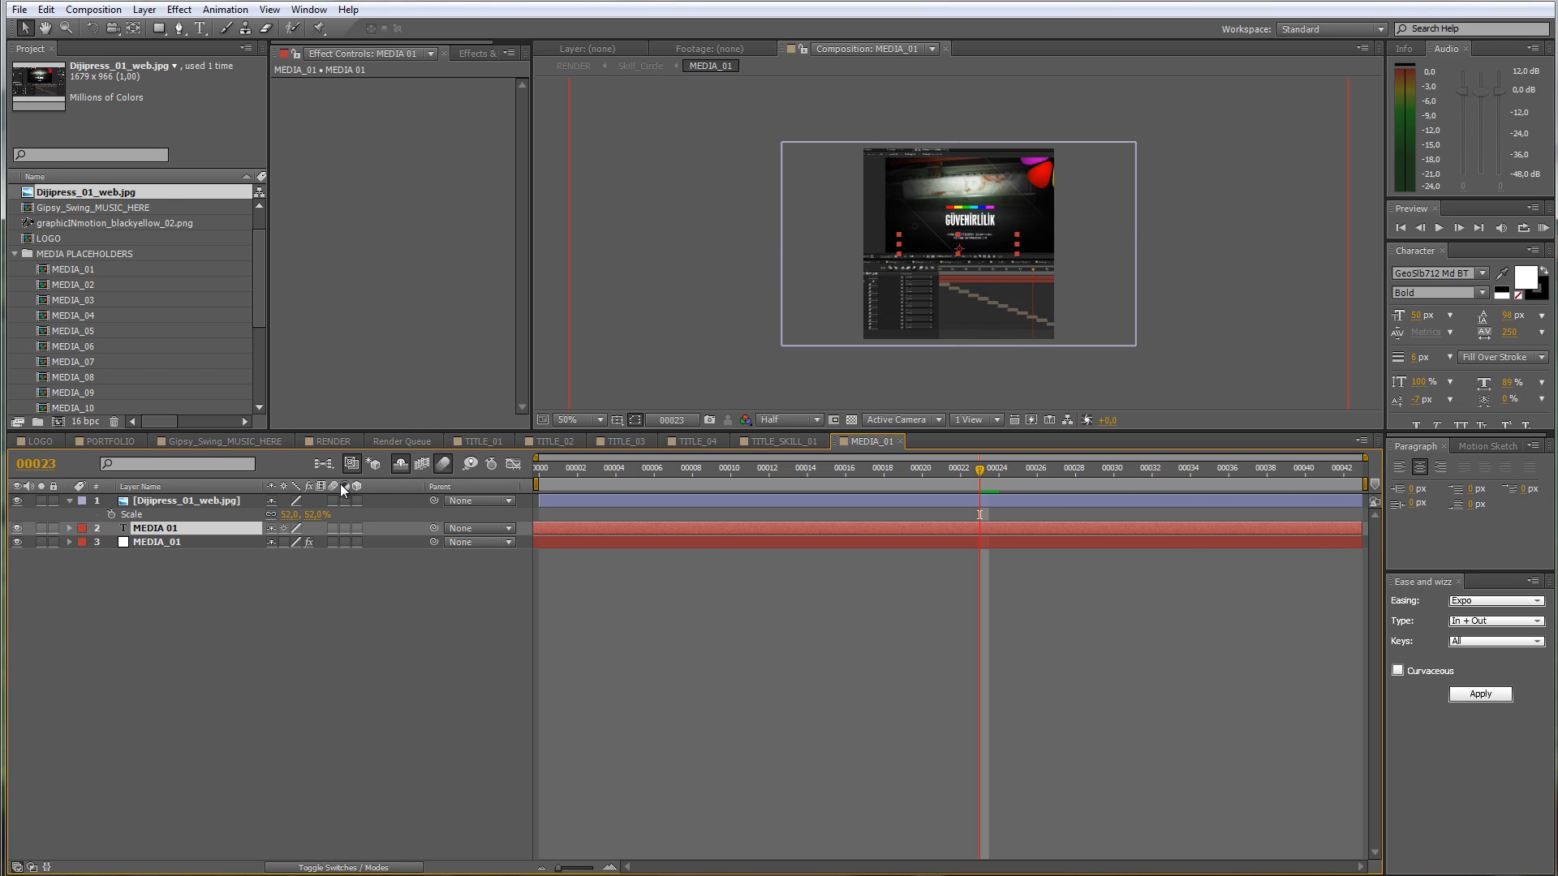
Step: Shift the Dijipress image slightly left in MEDIA_01 and check it in the RENDER composition around frames 372 to 378
left_click_drag(979, 231, 969, 231)
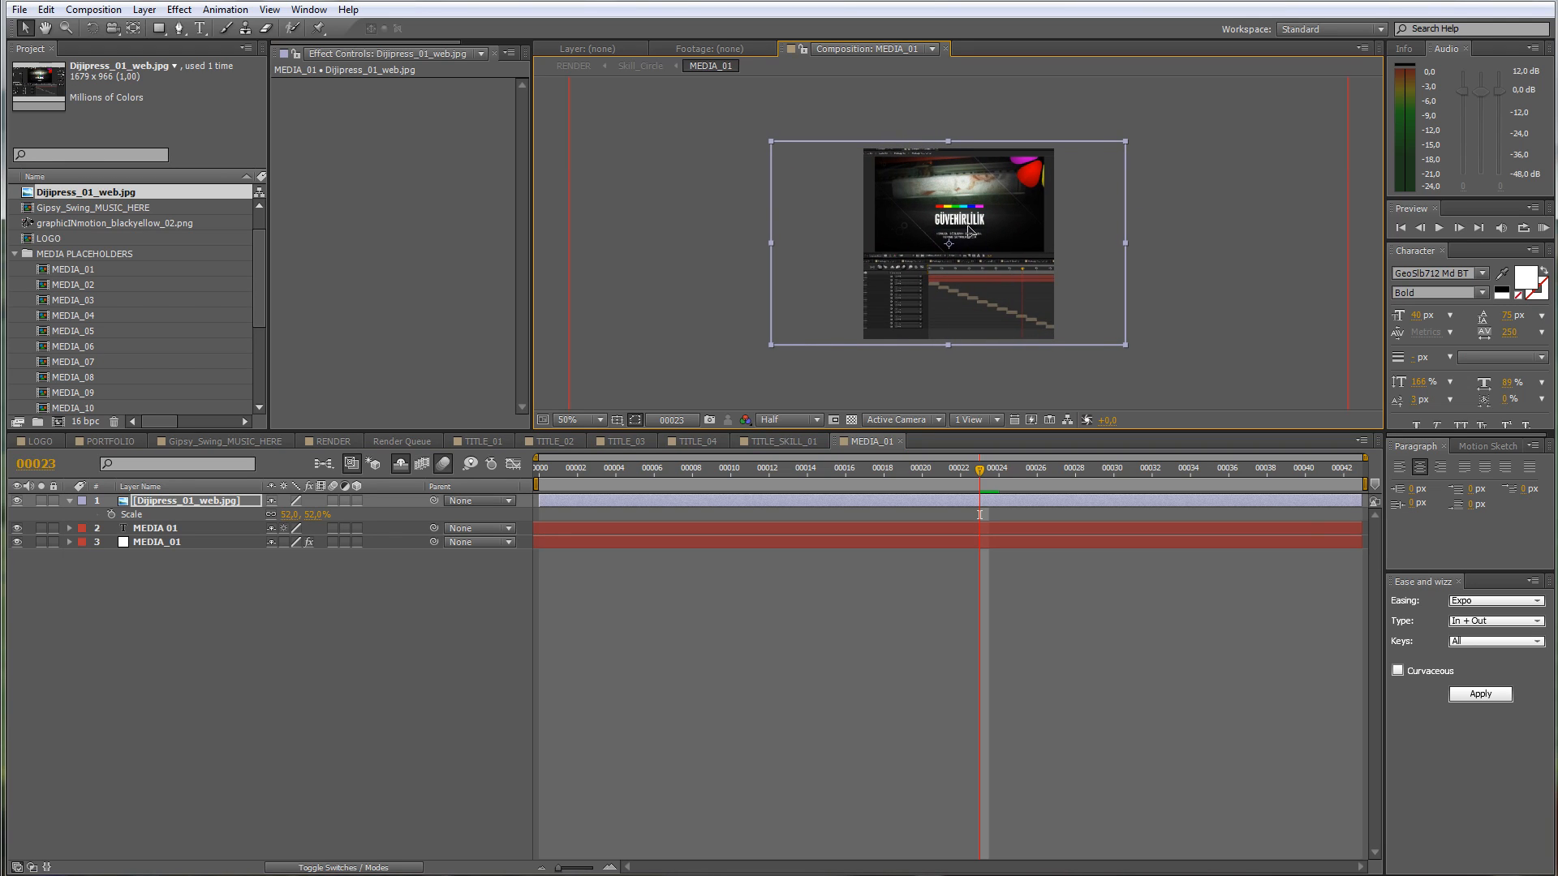
left_click(329, 443)
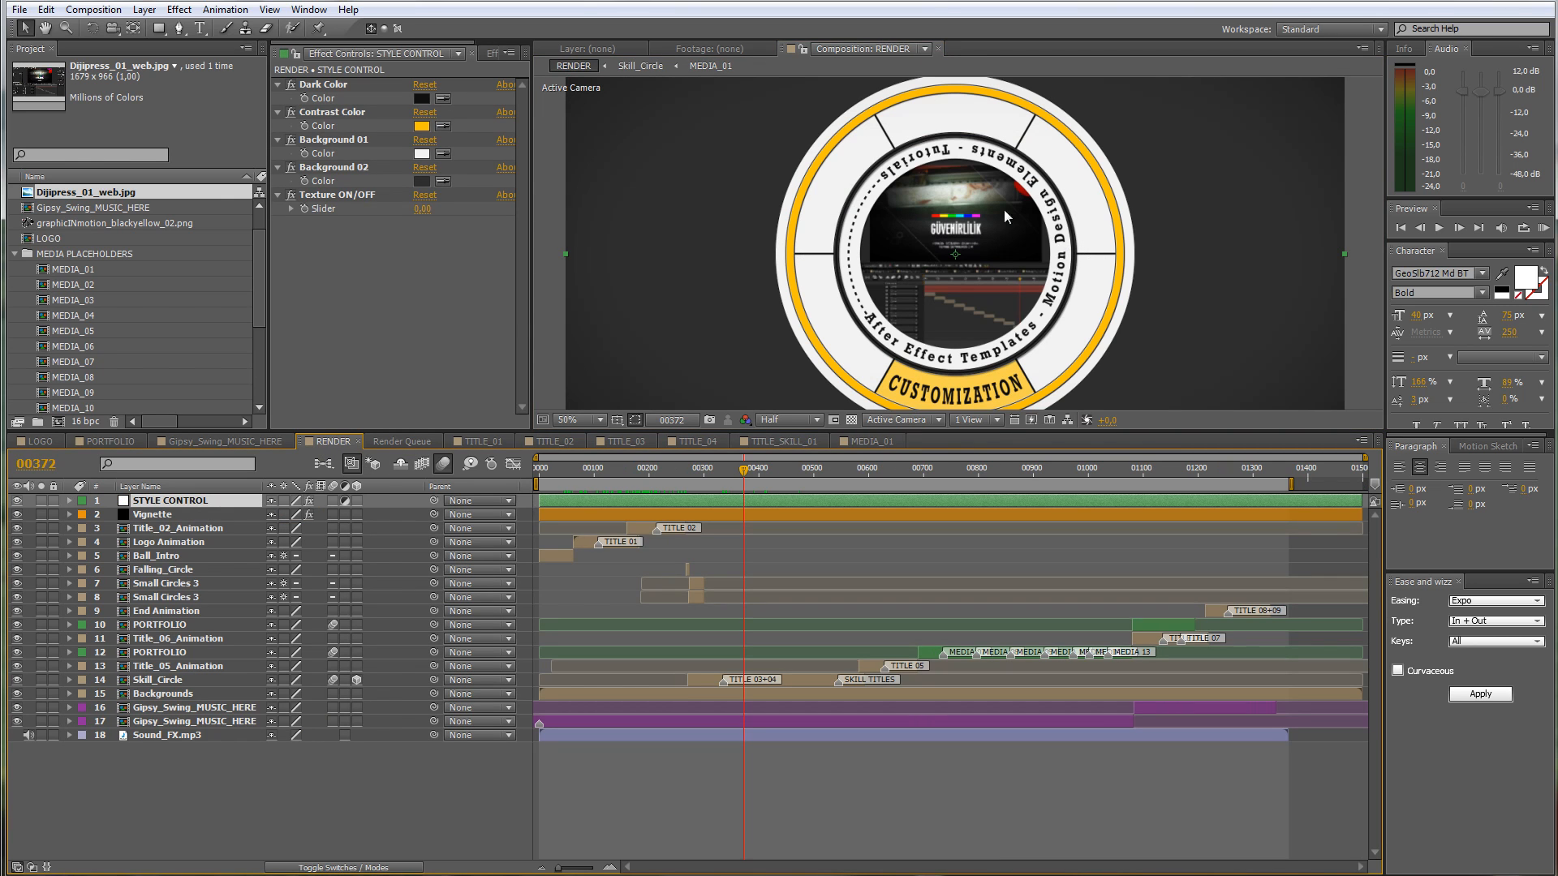
mouse_move(755, 477)
left_mouse_down()
mouse_move(734, 482)
mouse_move(750, 485)
left_mouse_up()
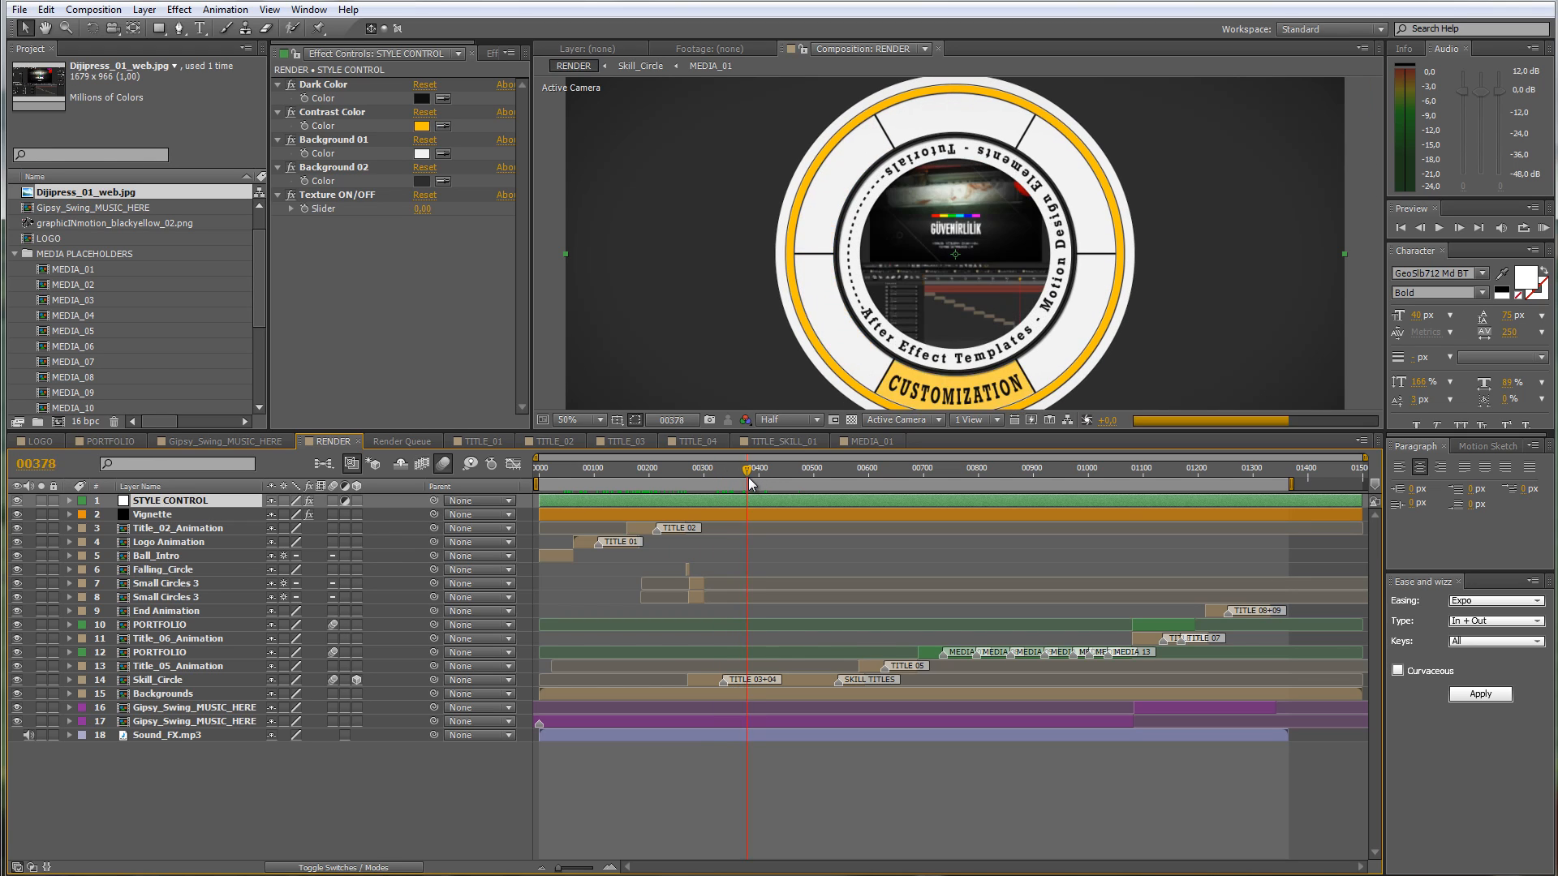
Step: View the TITLE 05 strip at frame 628 in RENDER, collapse MEDIA PLACEHOLDERS and expand the TITLE PLACEHOLDERS folder
left_click(867, 475)
mouse_move(867, 476)
left_mouse_down()
mouse_move(854, 476)
mouse_move(887, 476)
left_mouse_up()
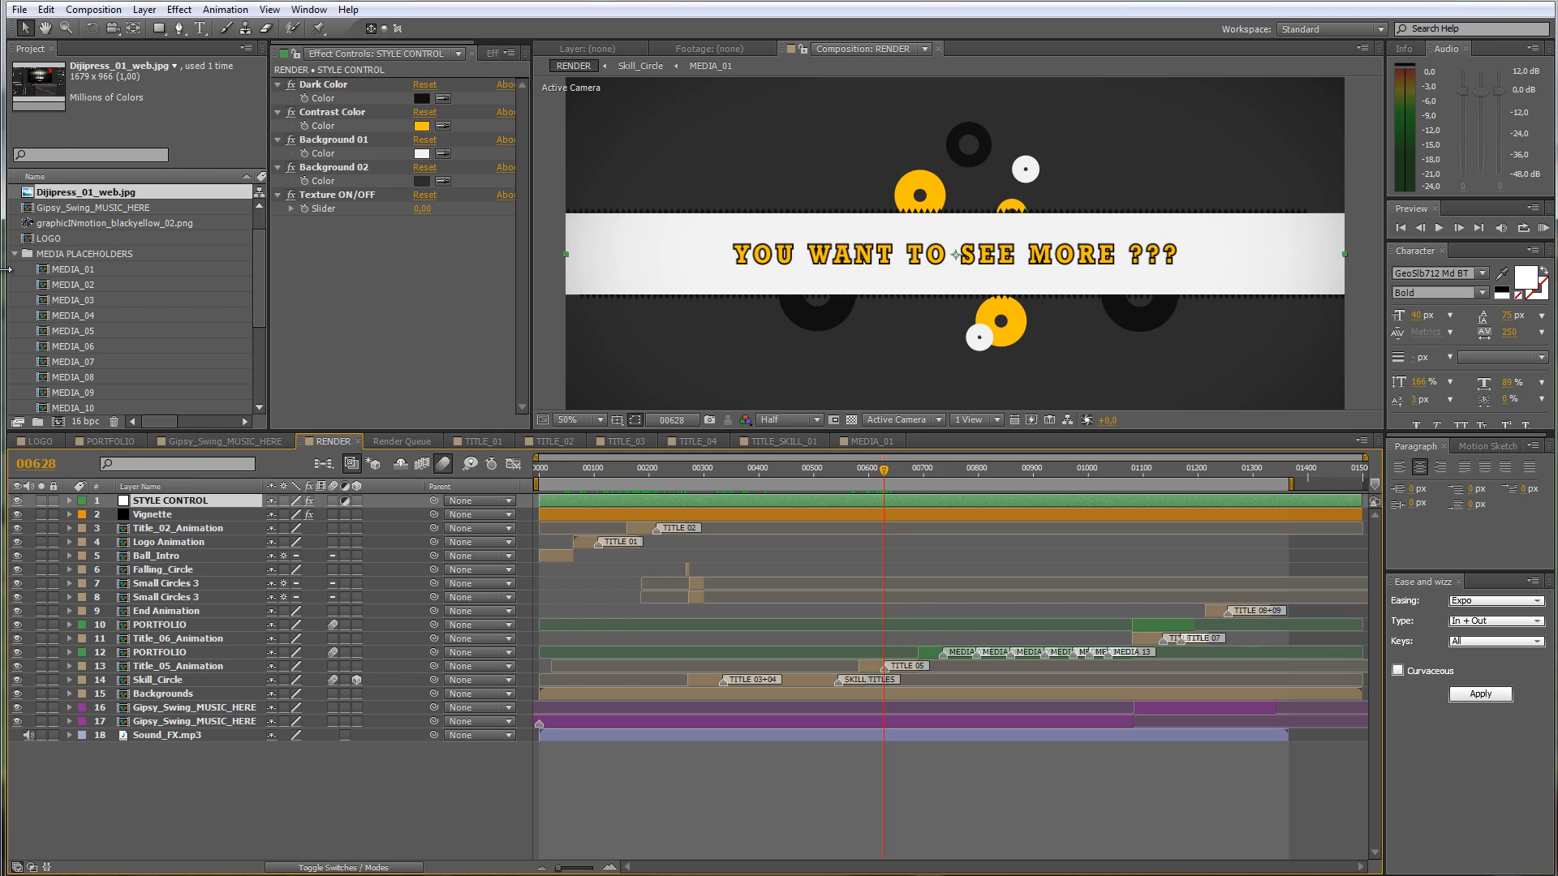
left_click(16, 255)
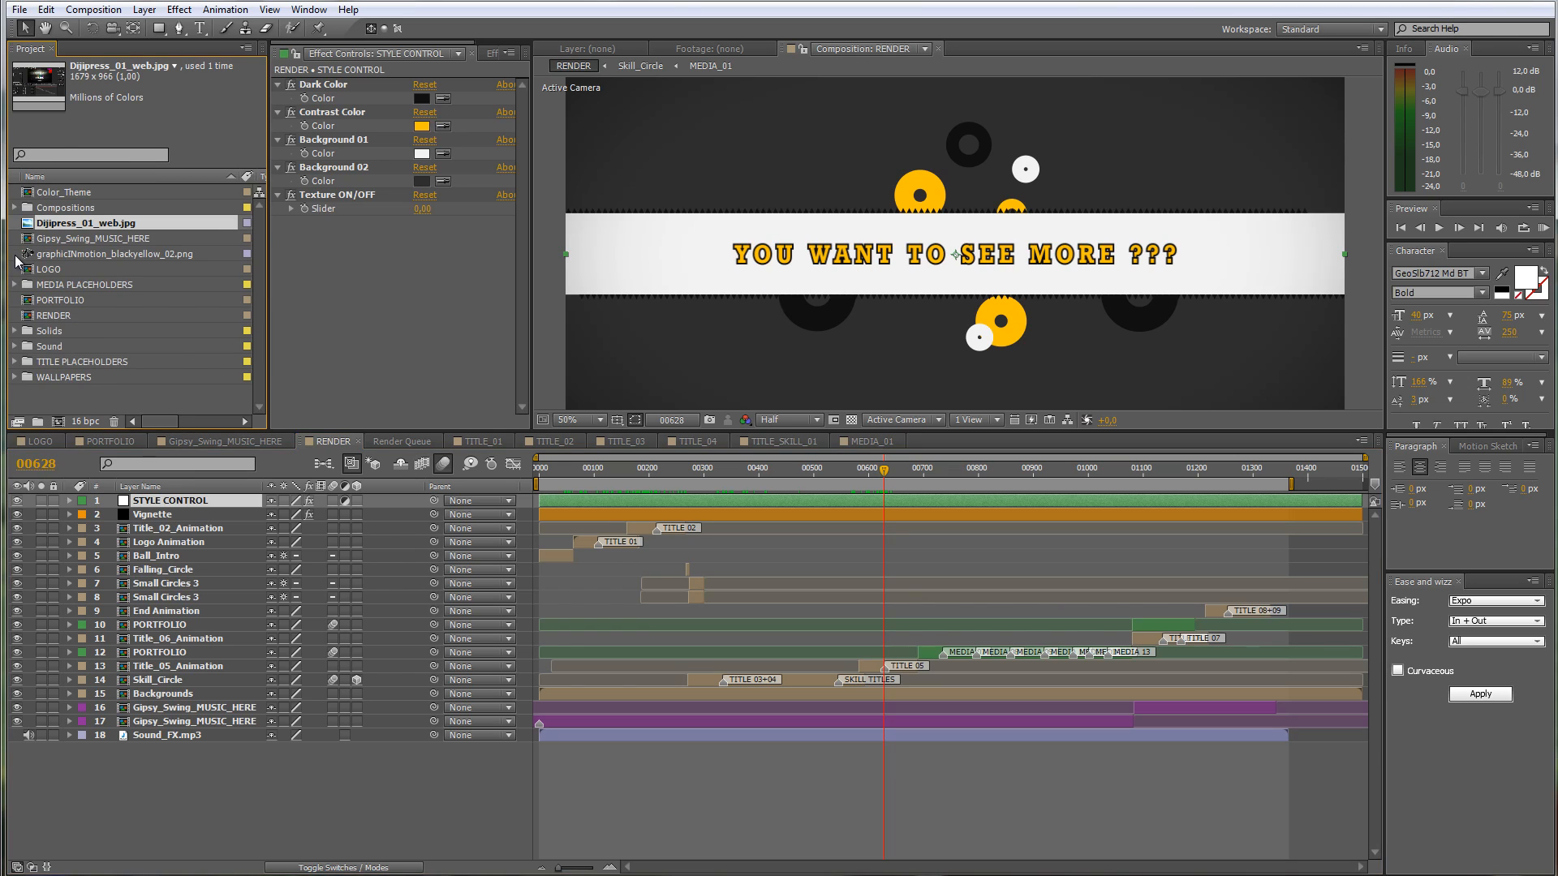
left_click(16, 362)
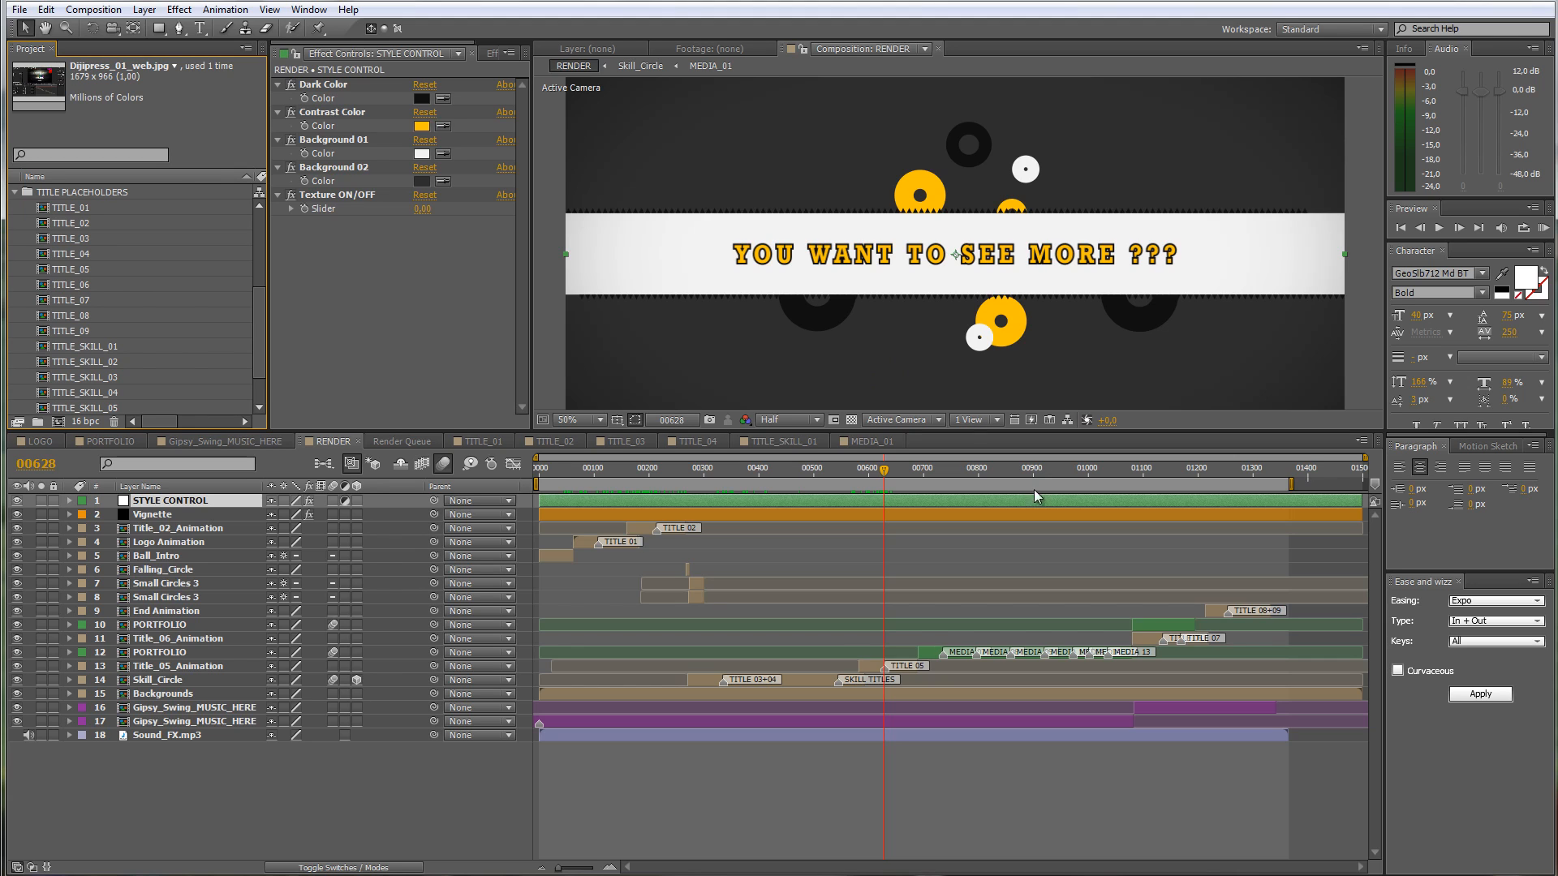
Step: Preview the RENDER composition from frame 700 up to the MEDIA 07 marker at frame 737
left_click_drag(891, 471, 928, 471)
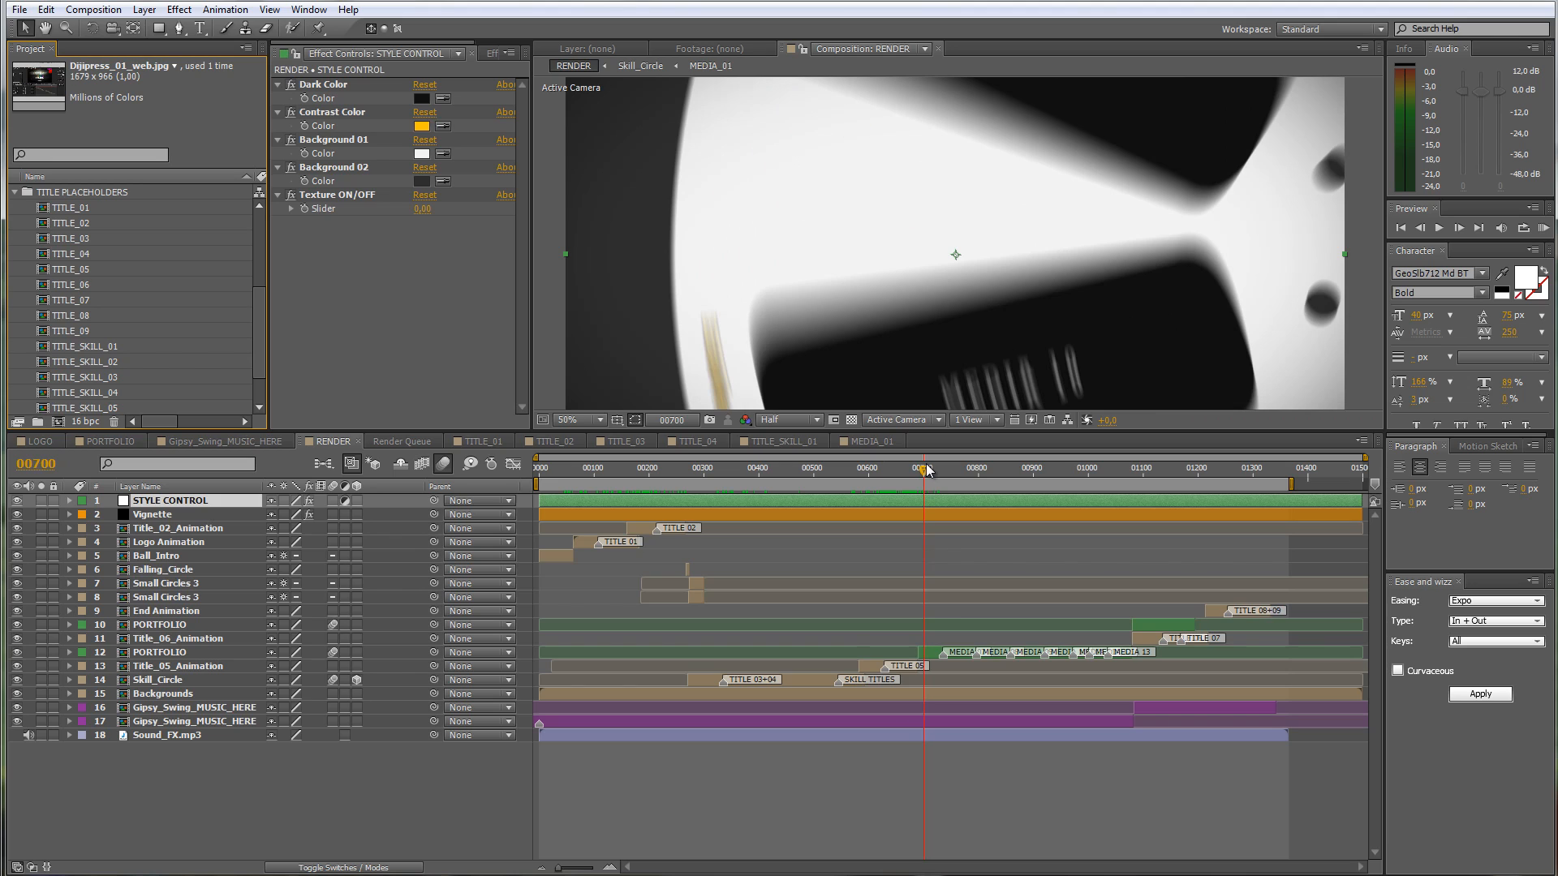
left_click_drag(928, 470, 930, 471)
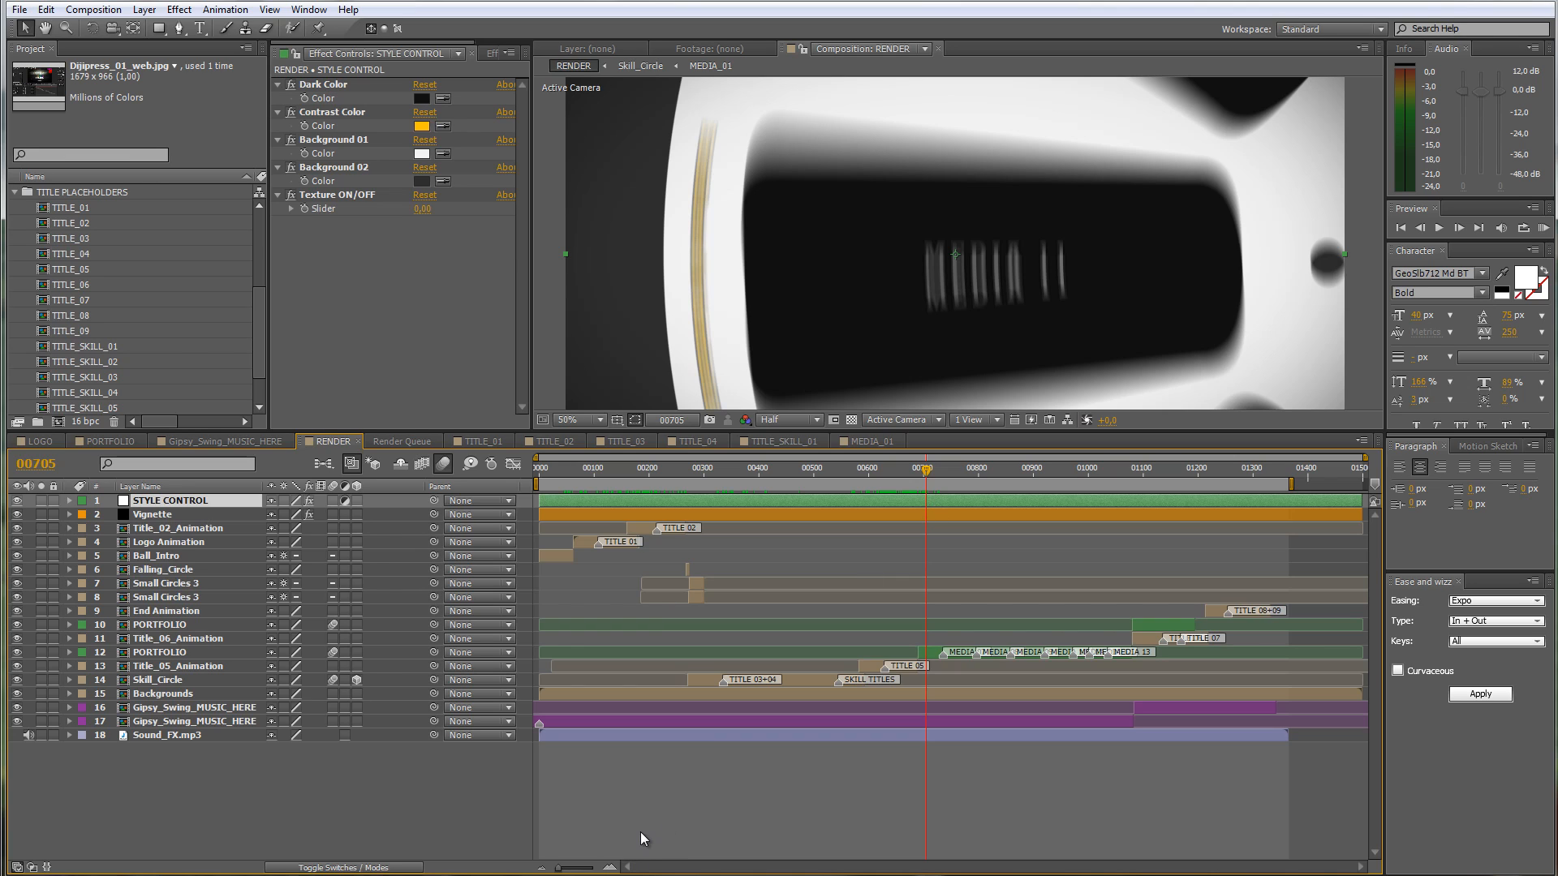
left_click_drag(559, 871, 576, 870)
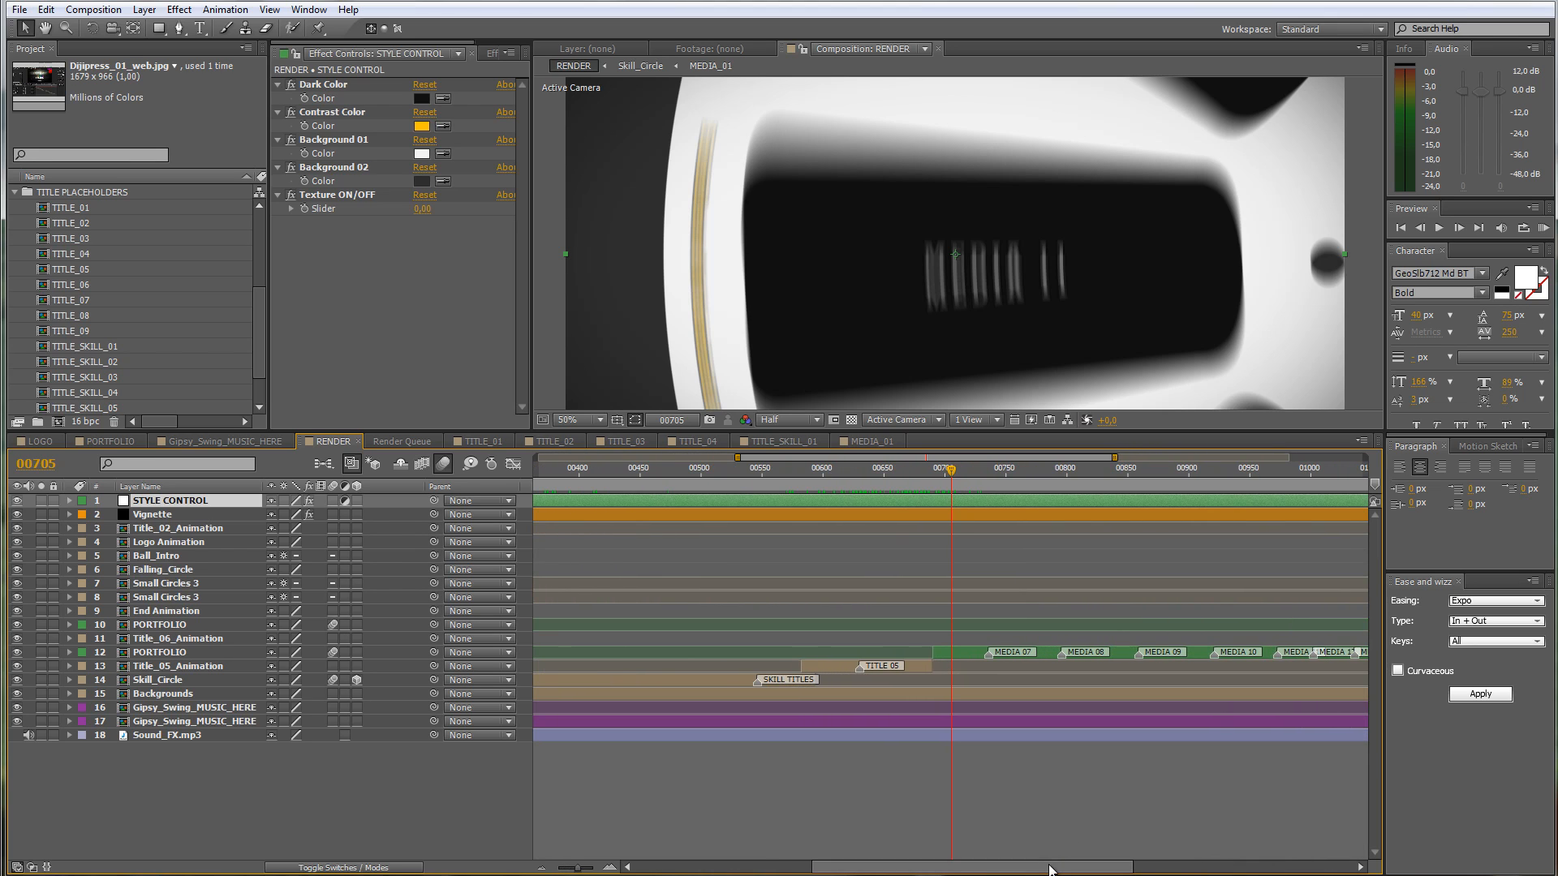
mouse_move(1050, 870)
left_mouse_down()
mouse_move(946, 873)
mouse_move(1067, 871)
left_mouse_up()
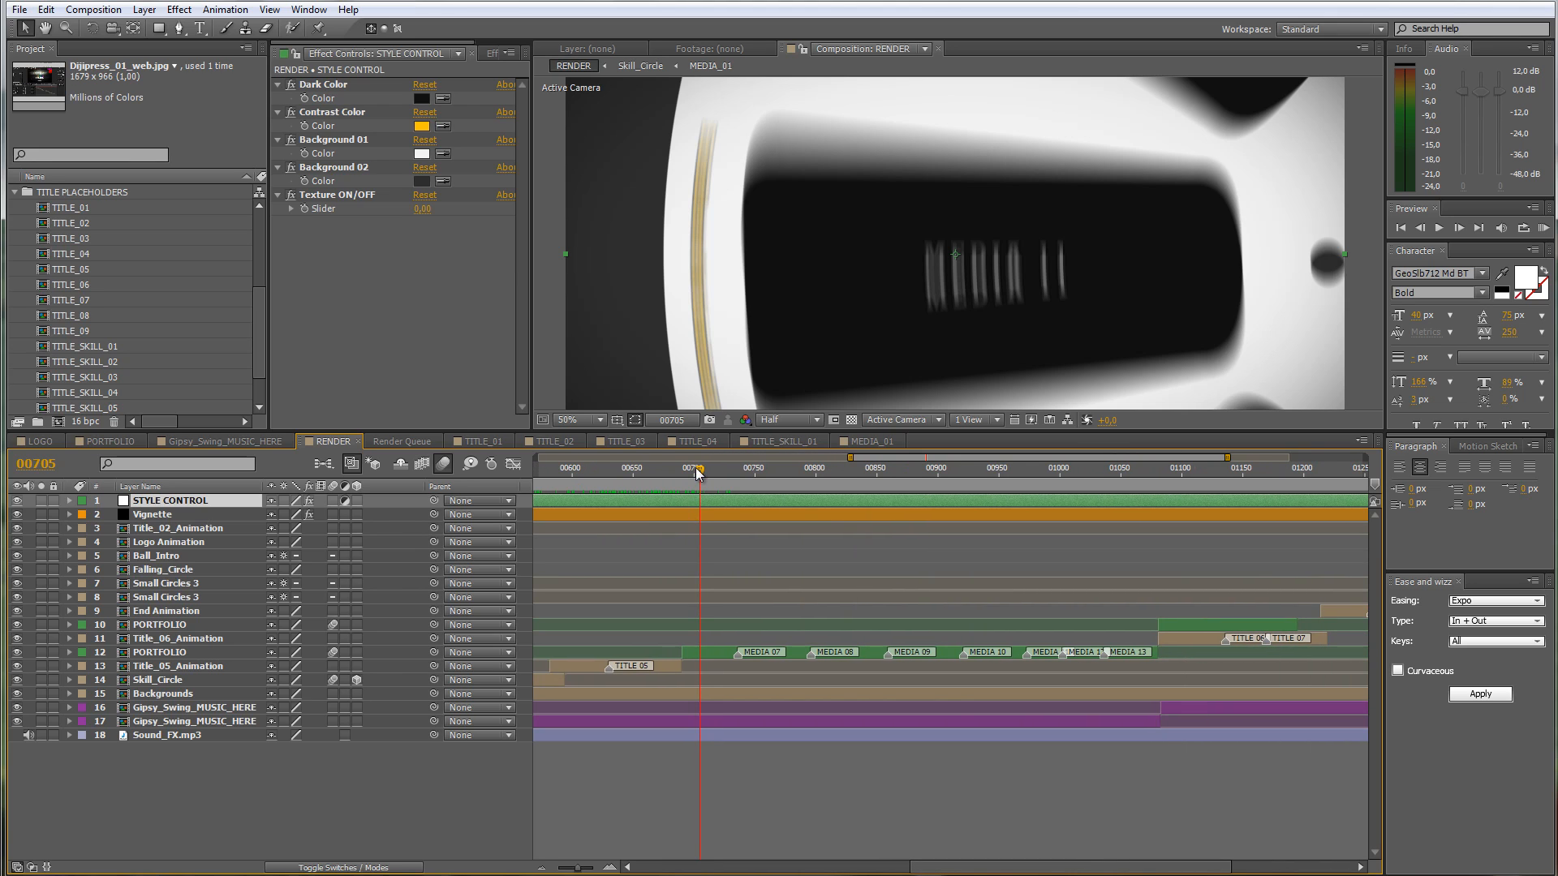
left_click_drag(700, 472, 739, 471)
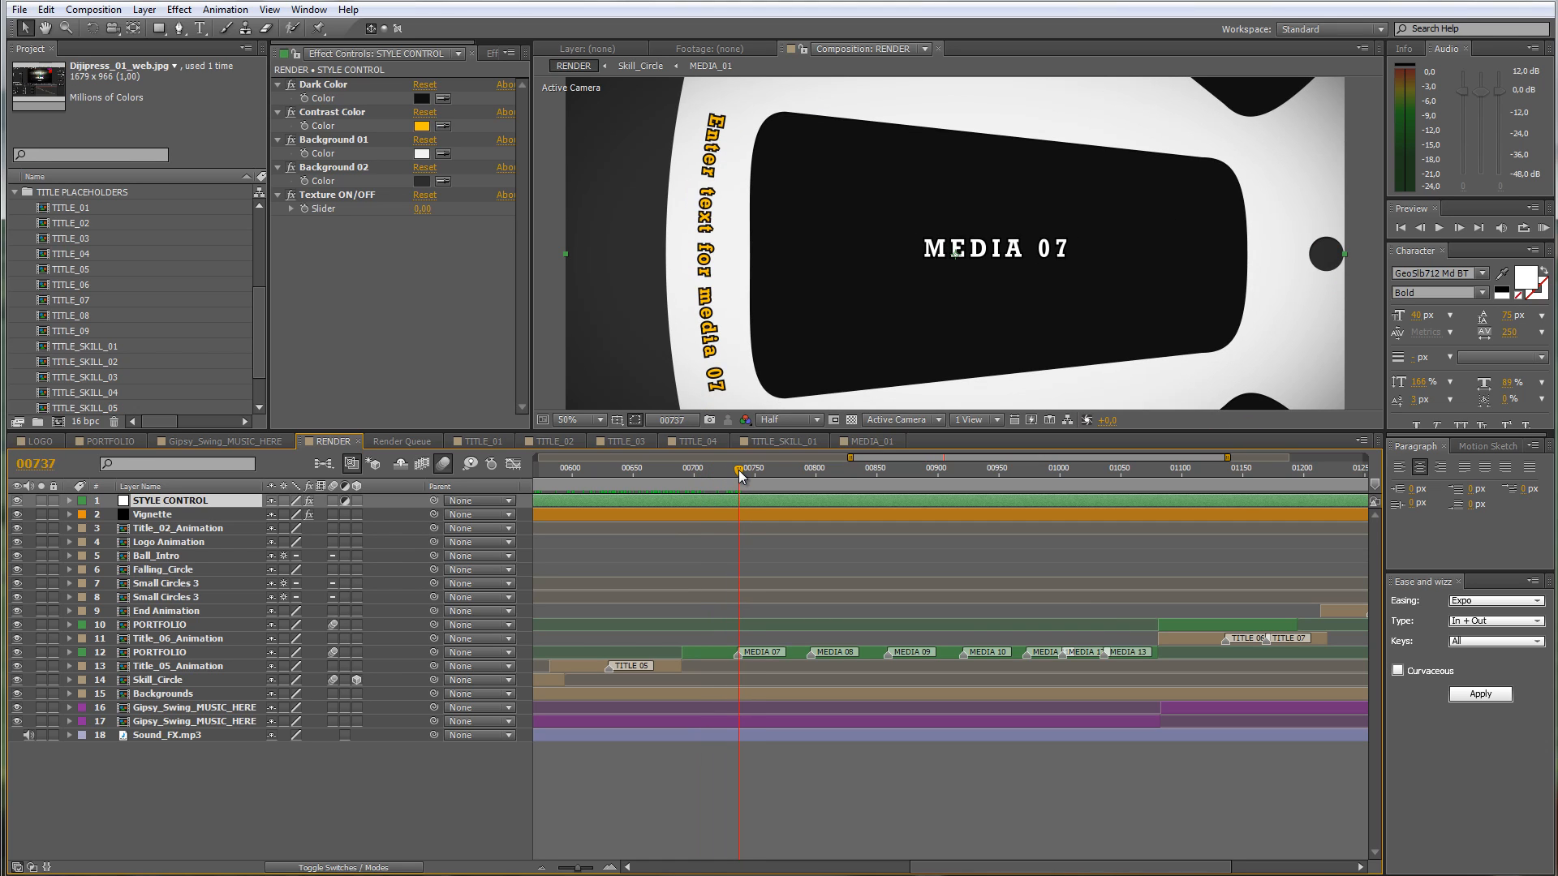
Step: Select the PORTFOLIO layer carrying the MEDIA 07 marker and open the MEDIA_07 composition from the MEDIA PLACEHOLDERS folder
left_click(763, 651)
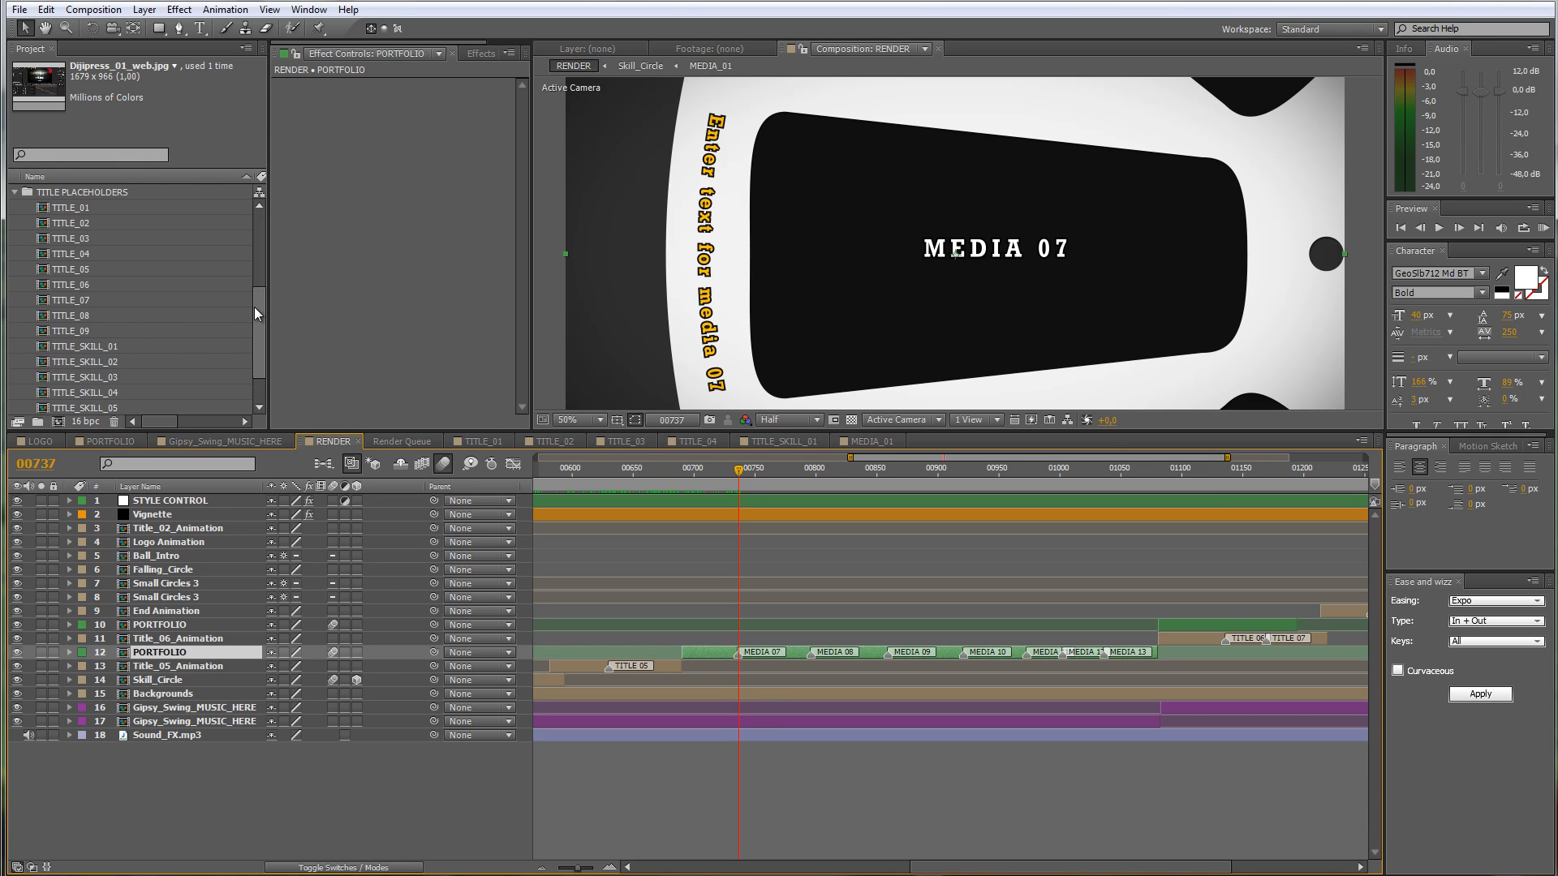
left_click(14, 193)
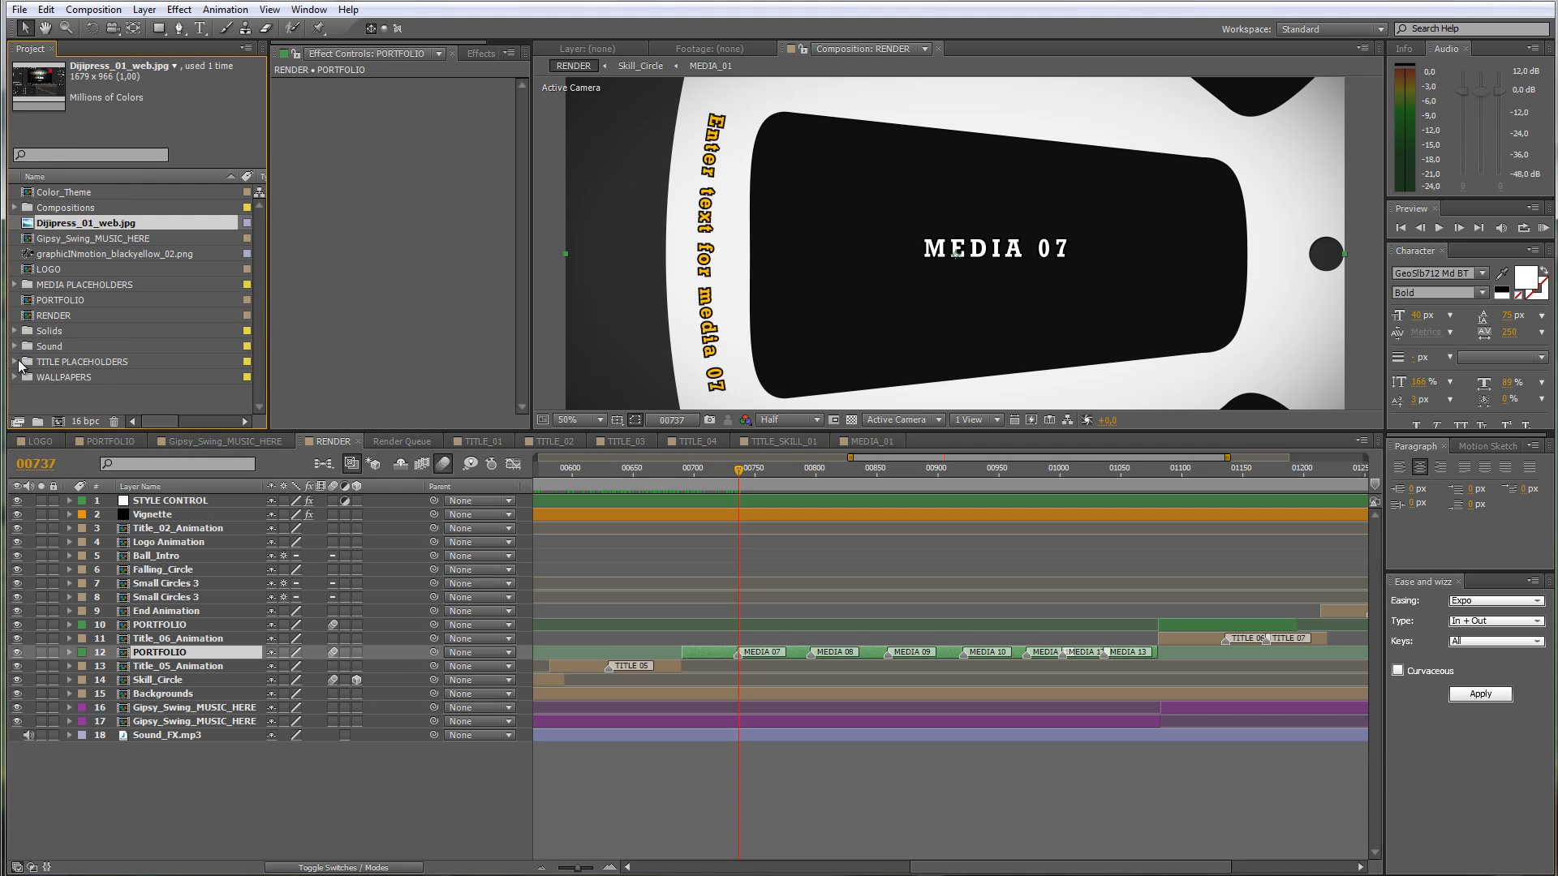
left_click(15, 285)
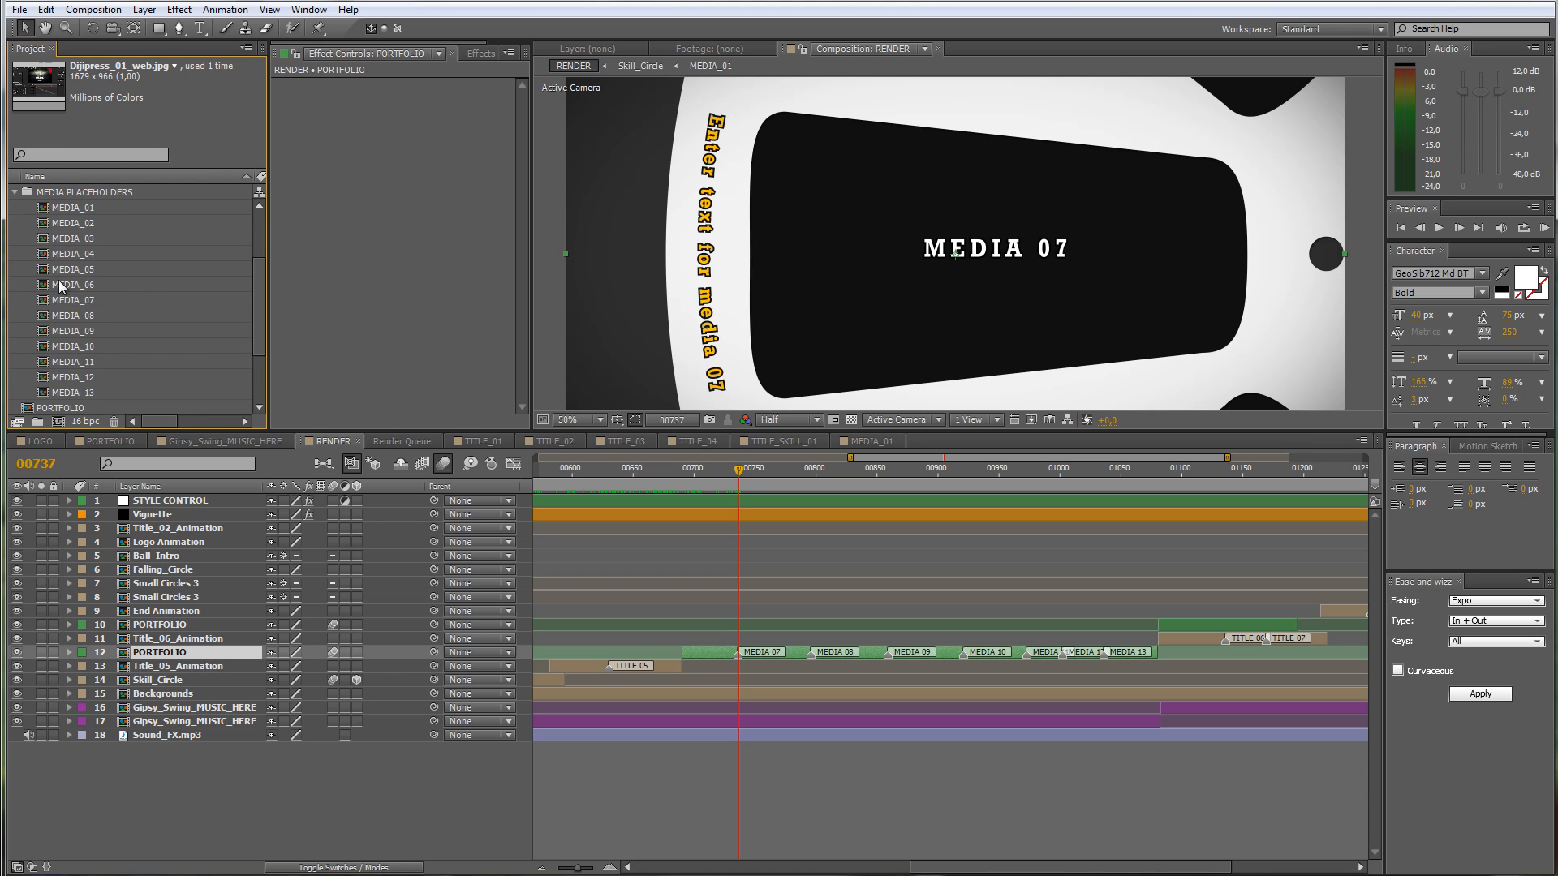
double_click(65, 300)
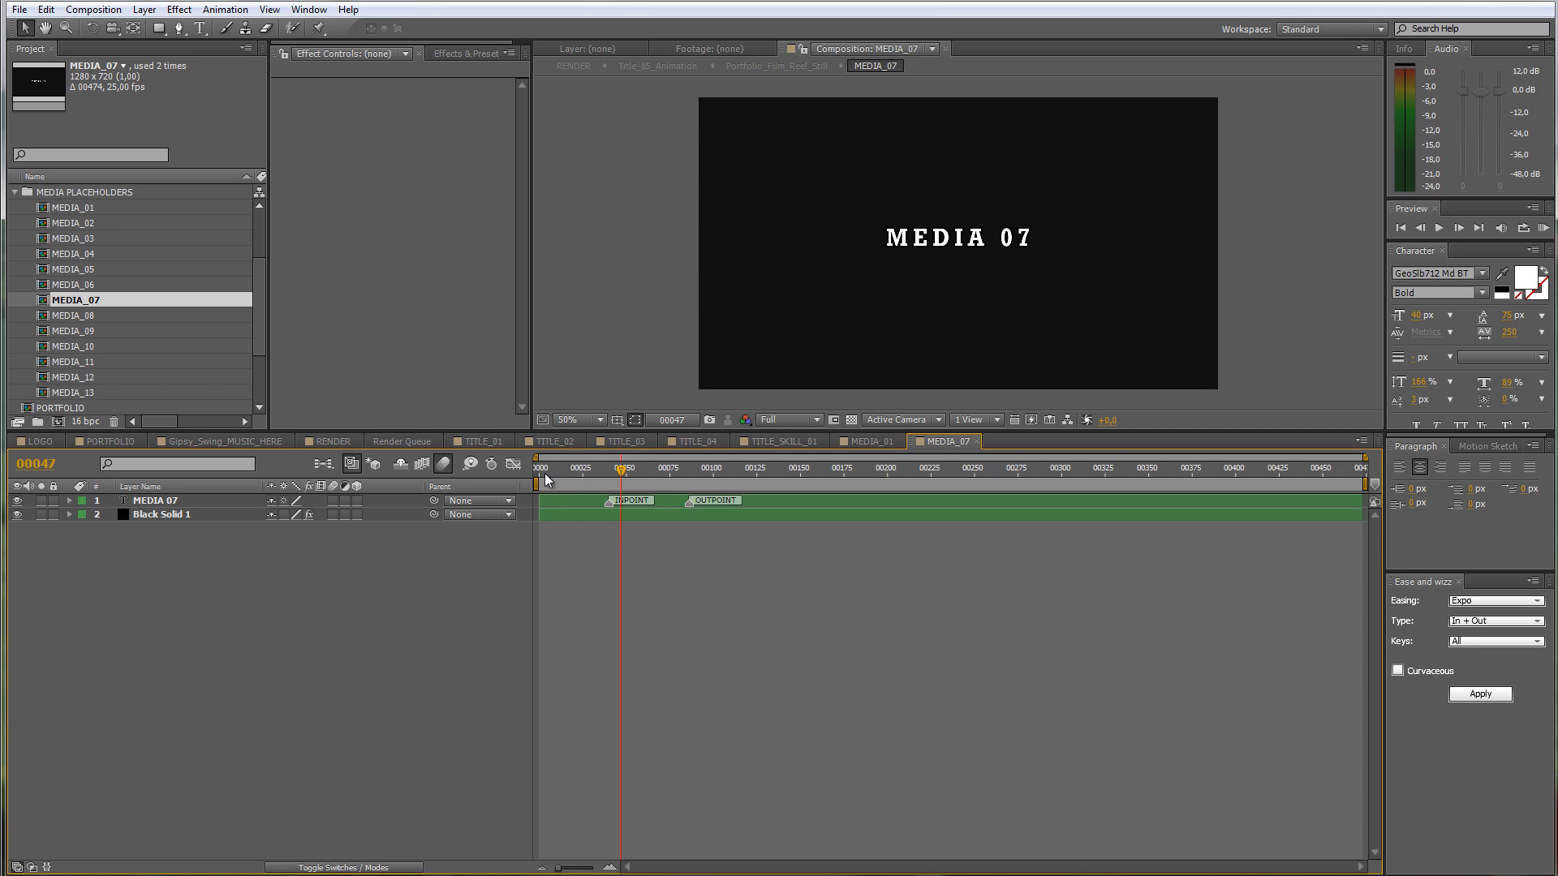
Step: Scrub the RENDER composition across the portfolio section to frame 1155 and return to the MEDIA 07 marker at frame 737
left_click(338, 439)
mouse_move(723, 479)
left_mouse_down()
mouse_move(638, 479)
mouse_move(714, 479)
left_mouse_up()
left_click_drag(1019, 479, 1249, 472)
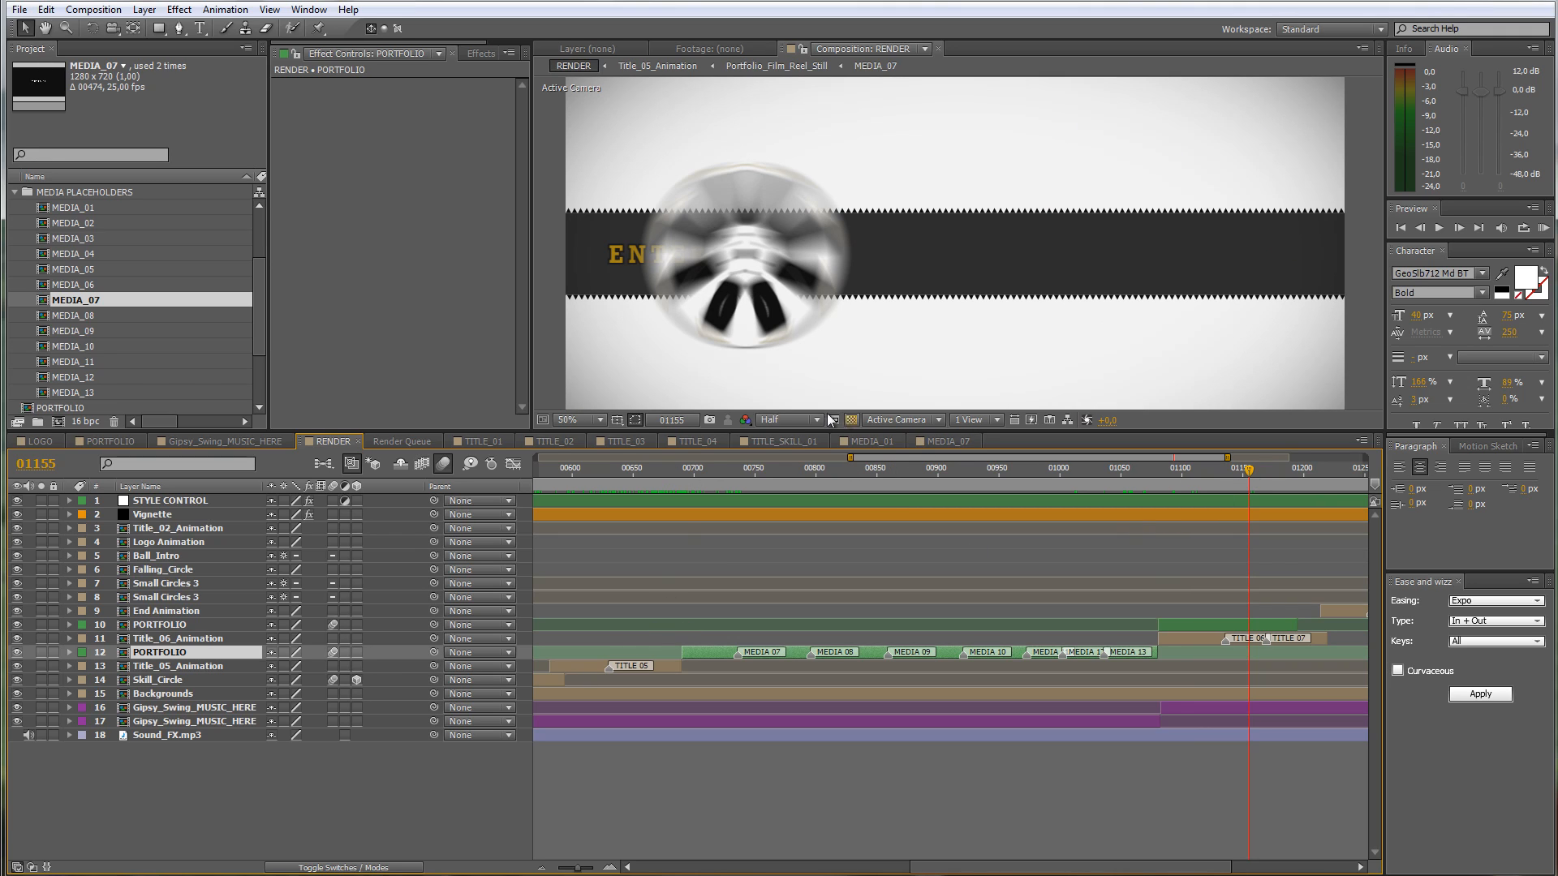
left_click(728, 472)
left_click_drag(729, 476, 739, 471)
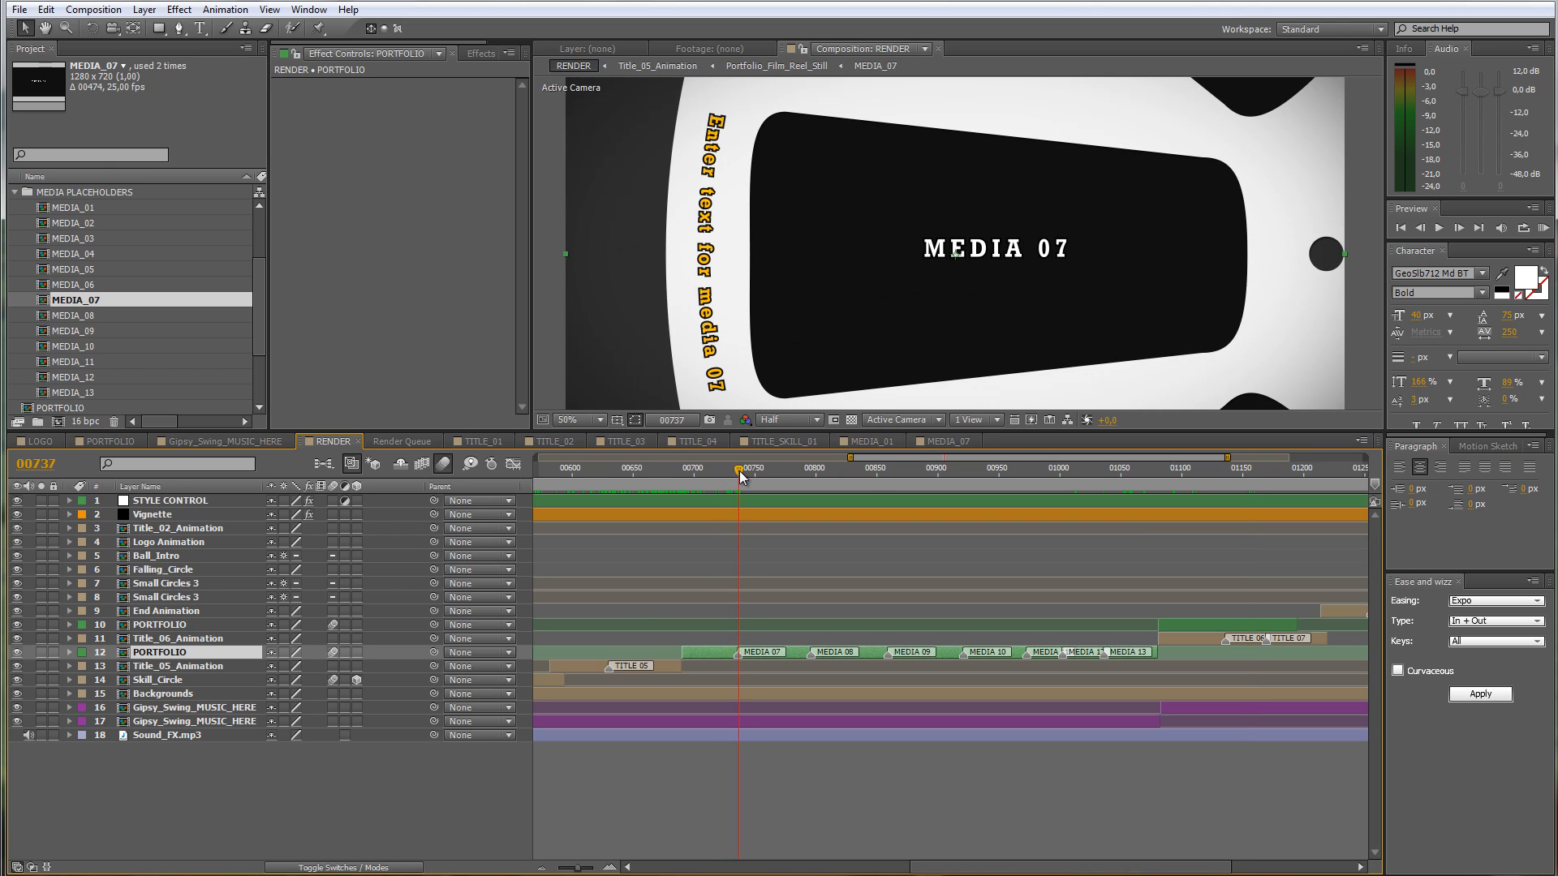
Step: Compare the MEDIA 08 and MEDIA 07 views in RENDER at frames 785 and 769, and return to the MEDIA_07 composition
left_click_drag(739, 470, 799, 471)
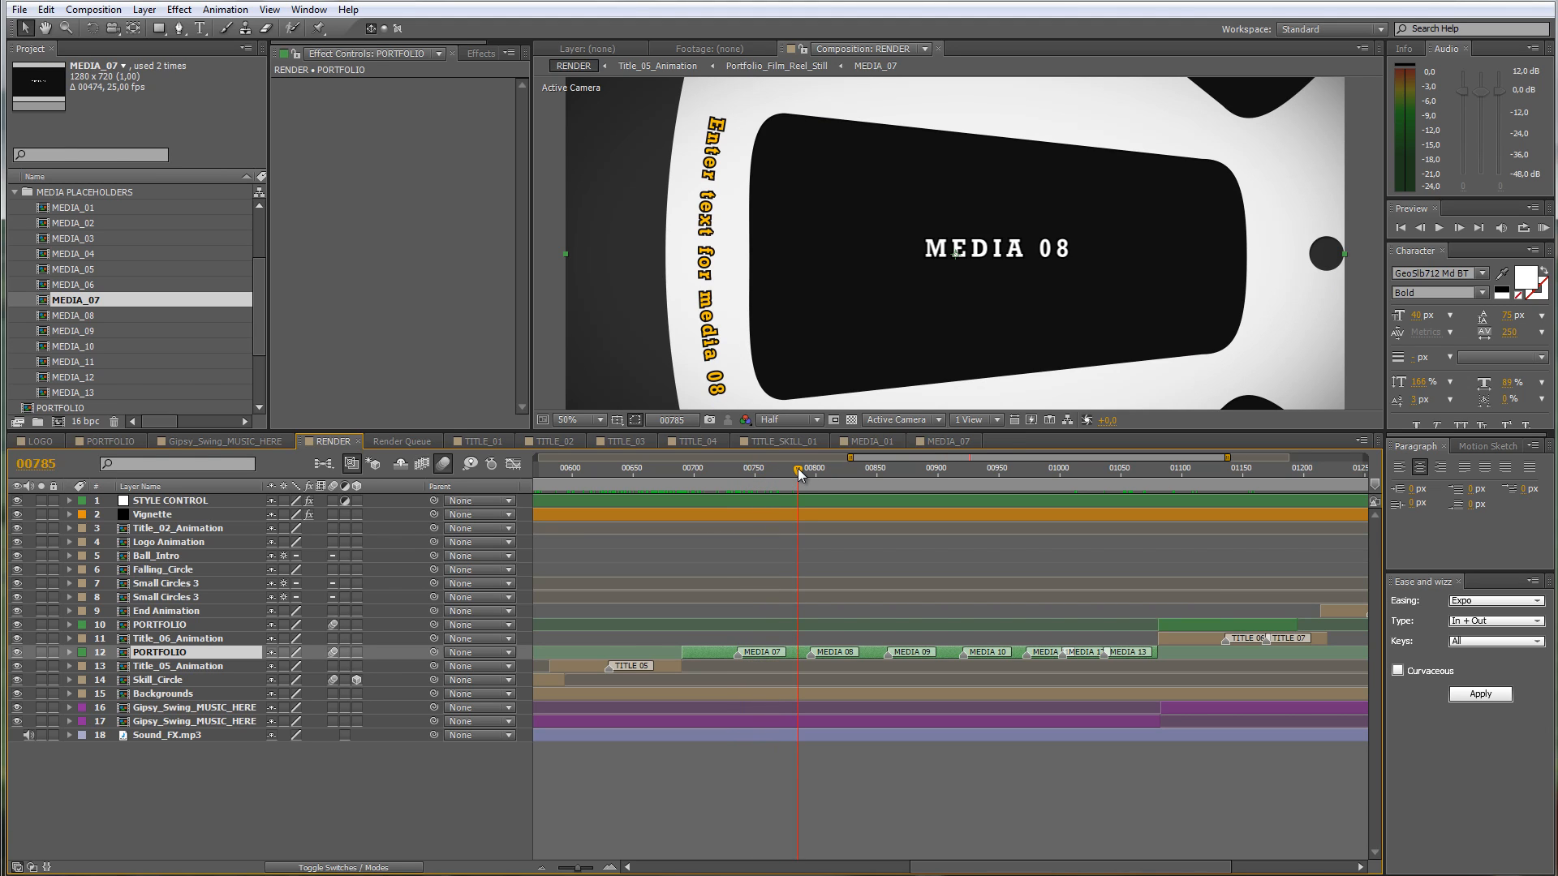
left_click_drag(799, 474, 780, 474)
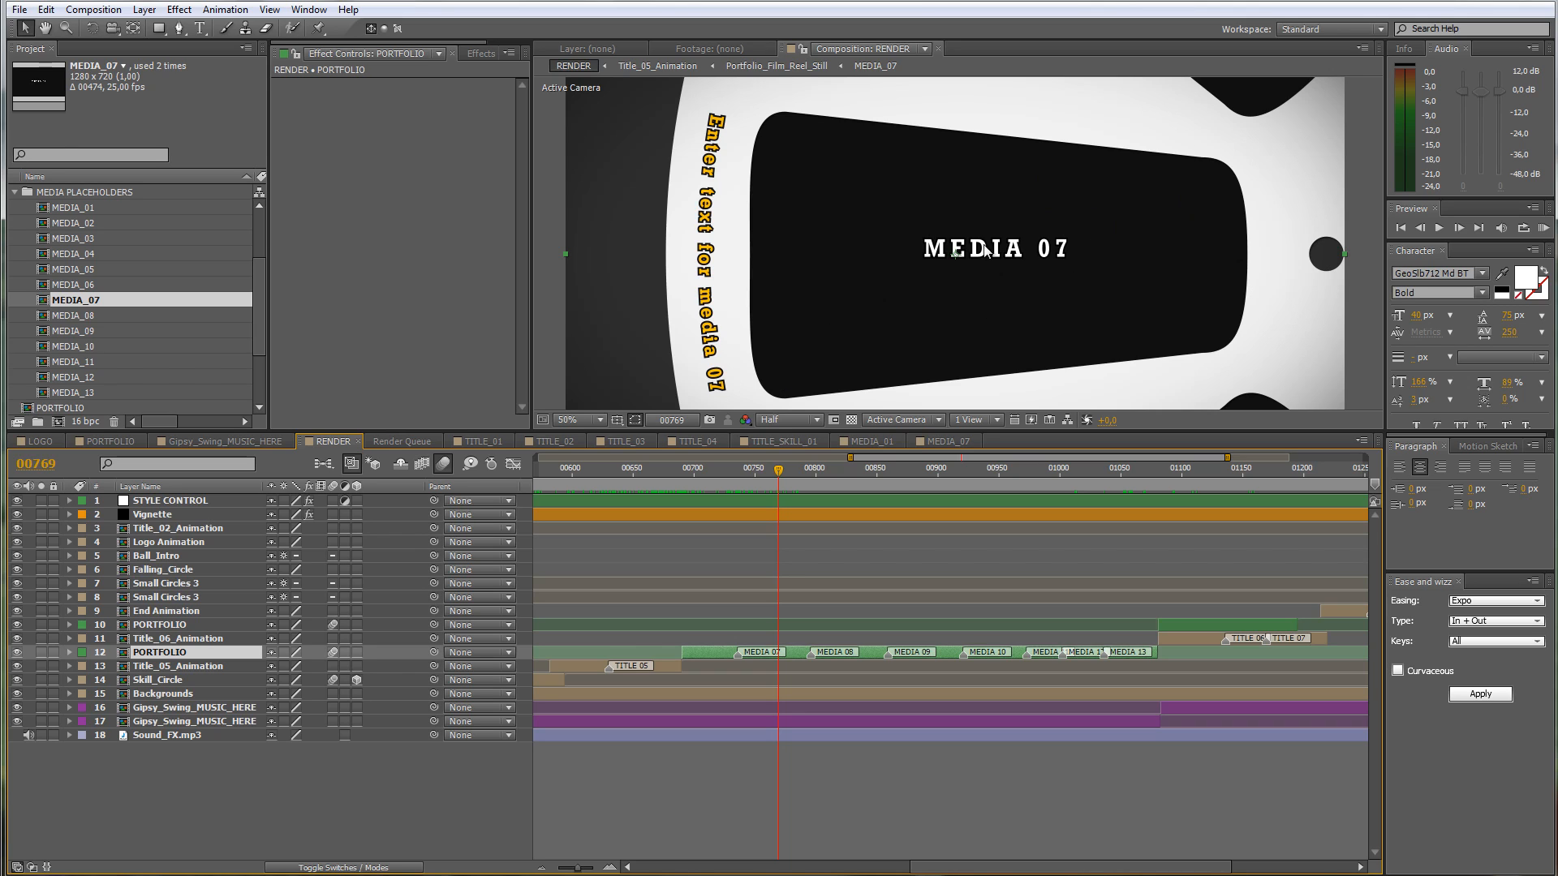
left_click(948, 440)
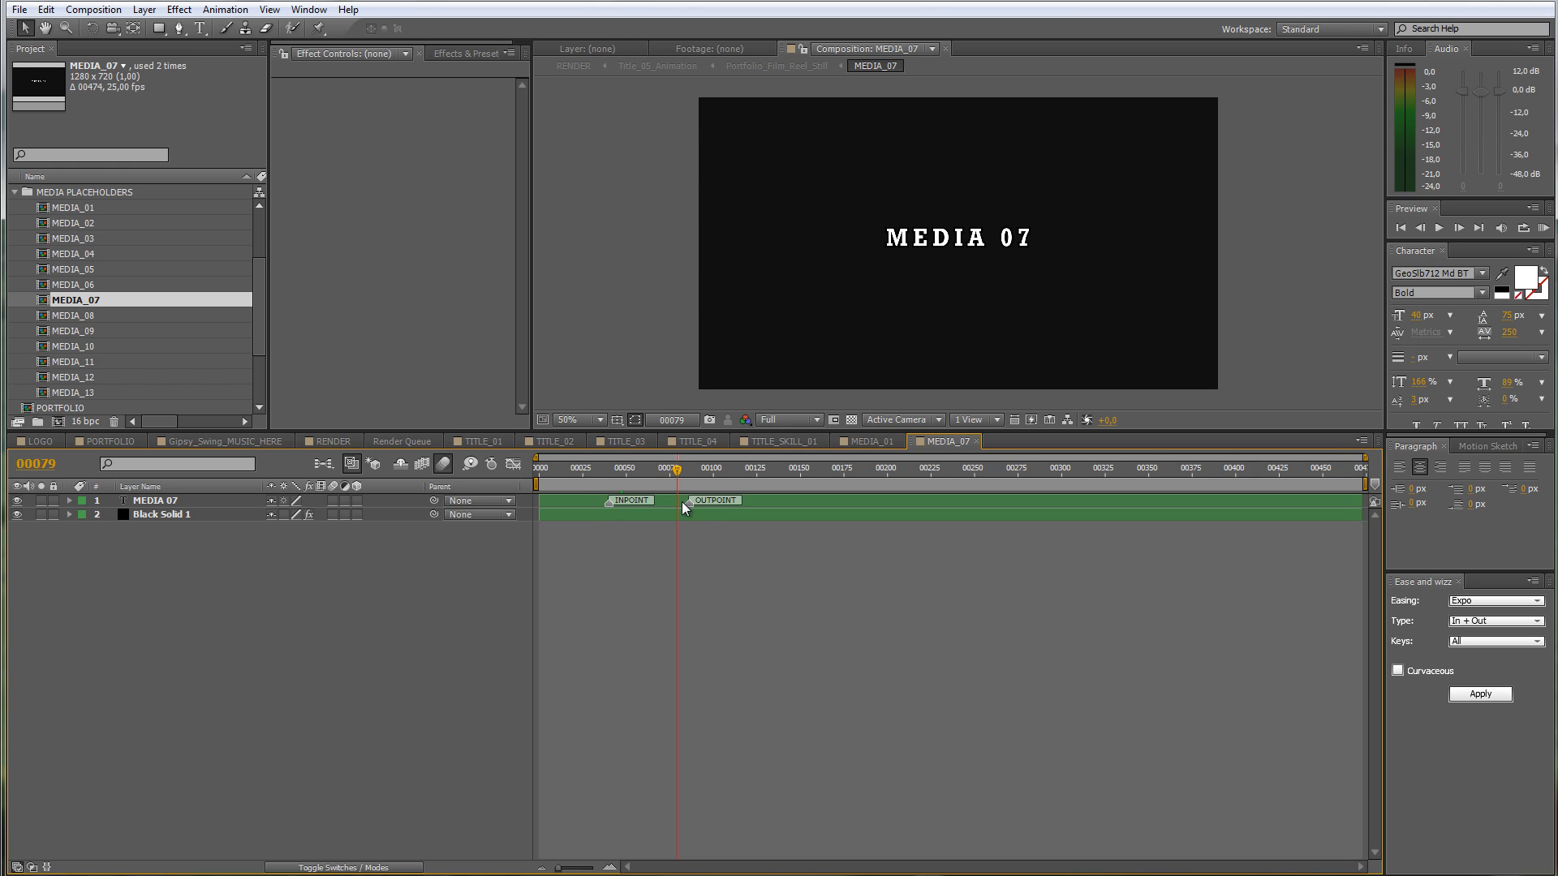
Step: Import Retro_Motion_Promo_02.mp4 as footage from the Retro Motion Promo folder
left_click(24, 14)
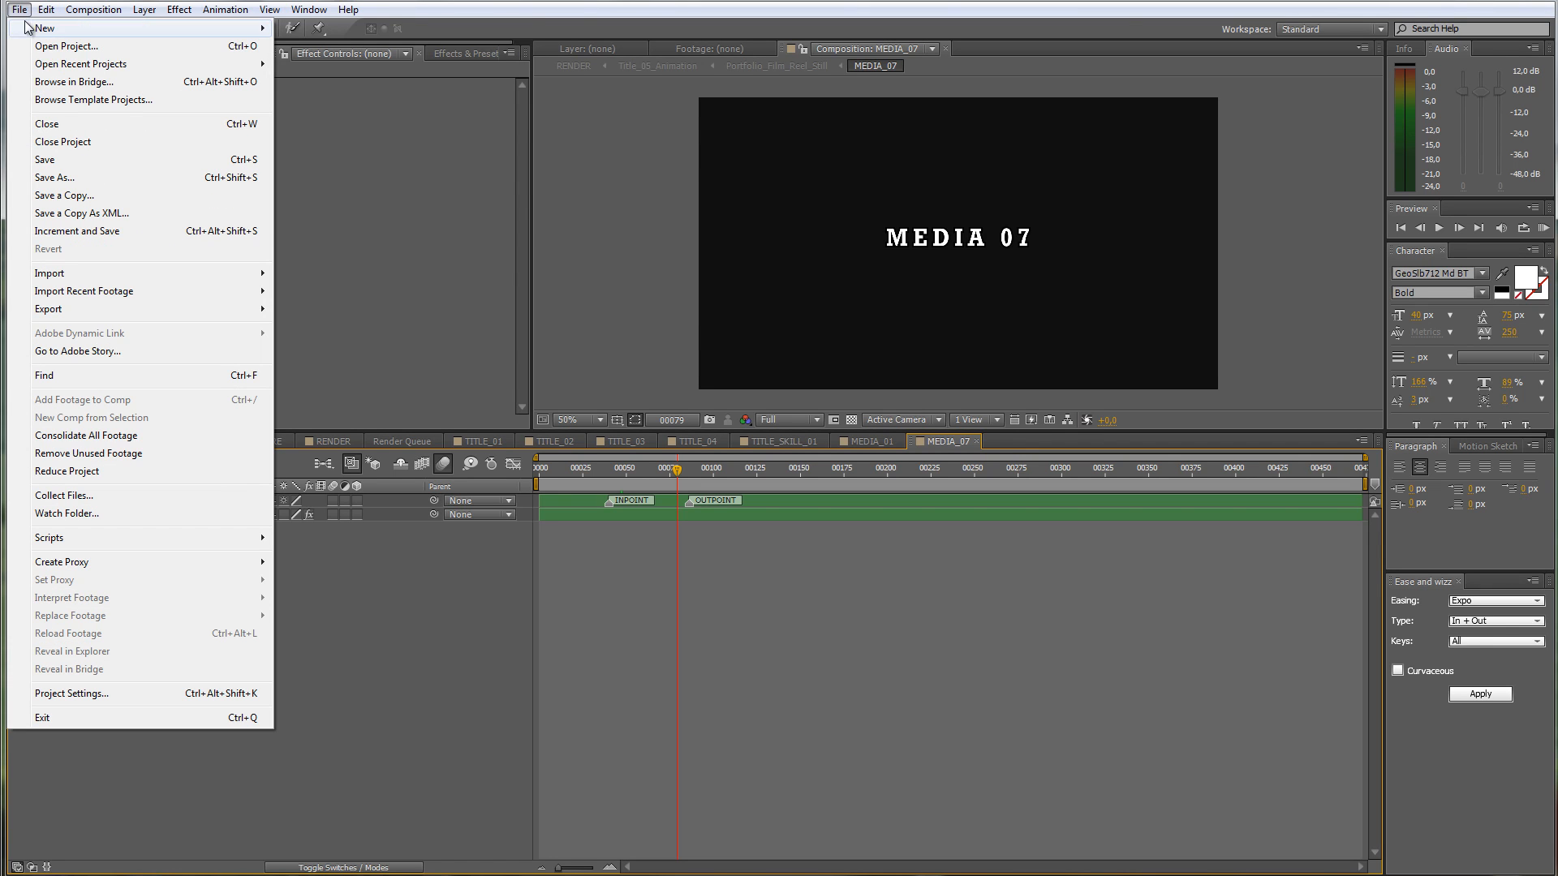
mouse_move(43, 66)
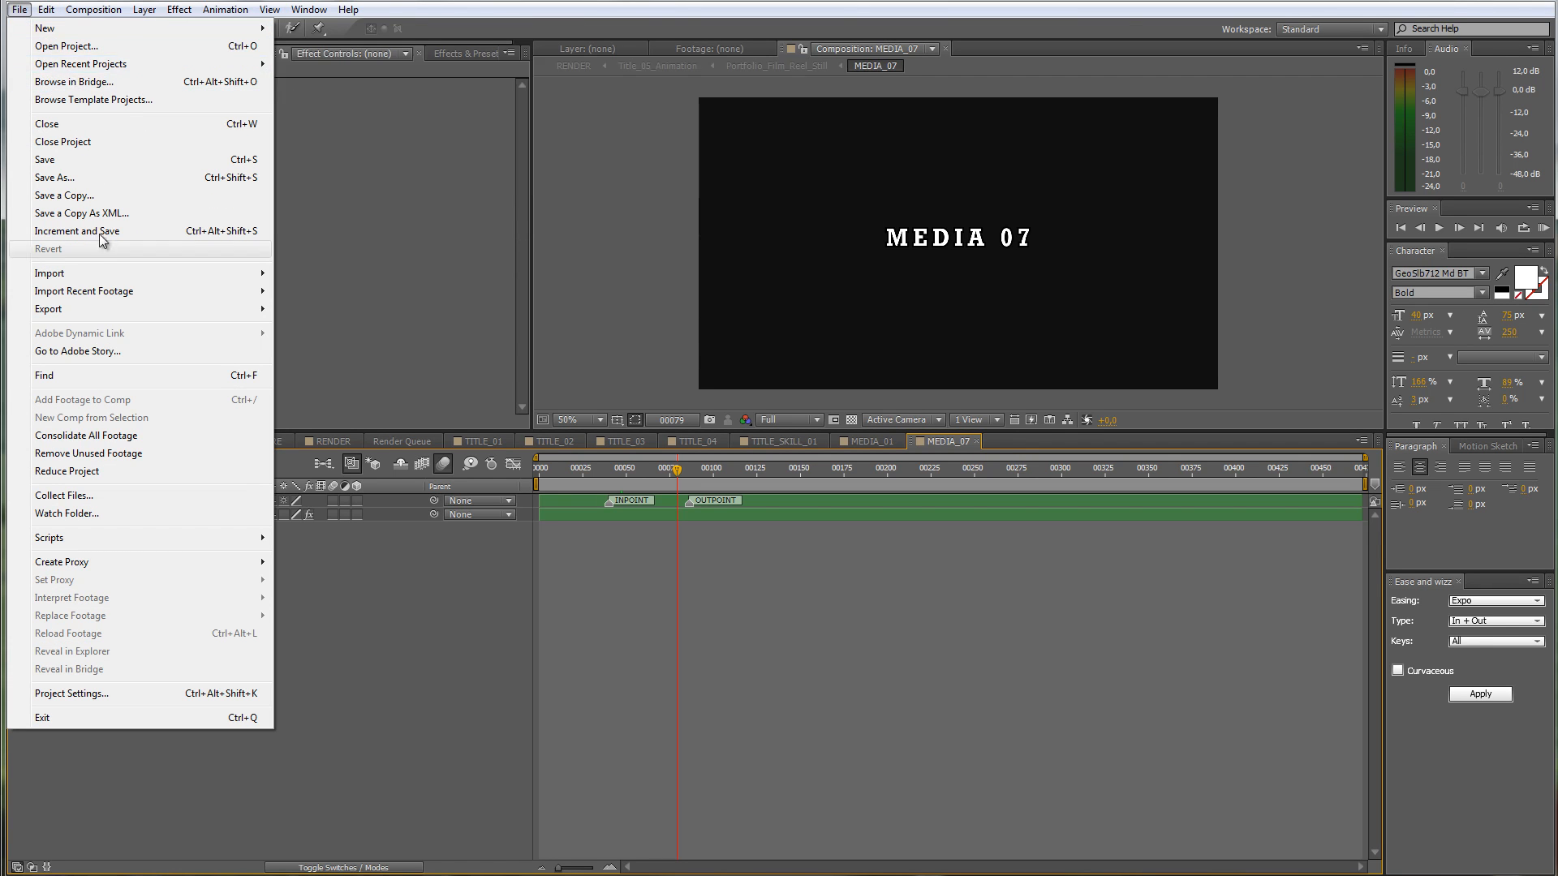
mouse_move(86, 274)
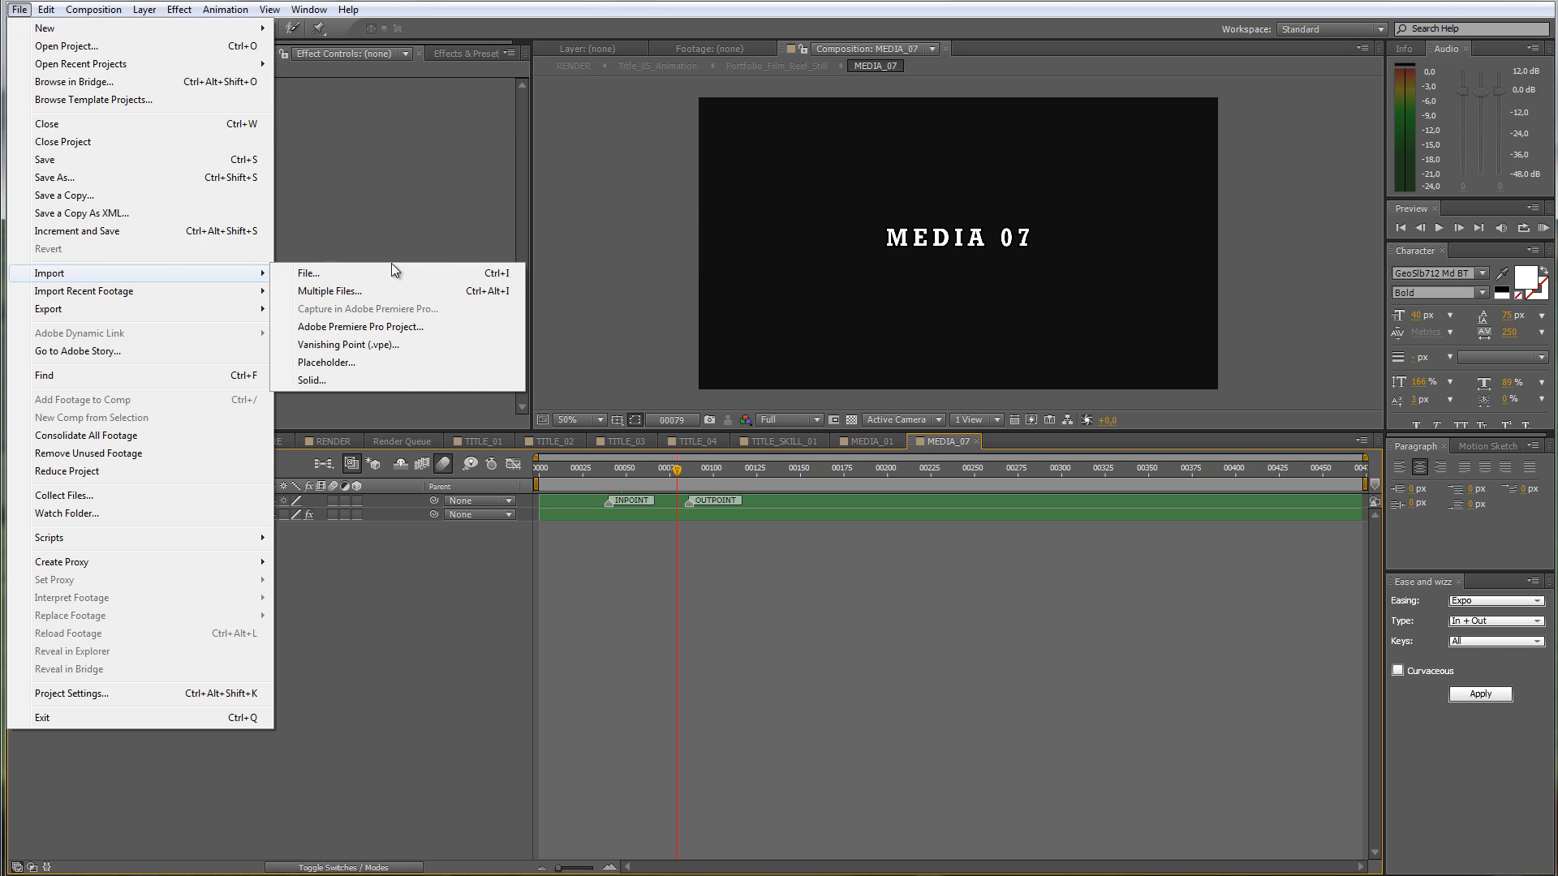
left_click(391, 271)
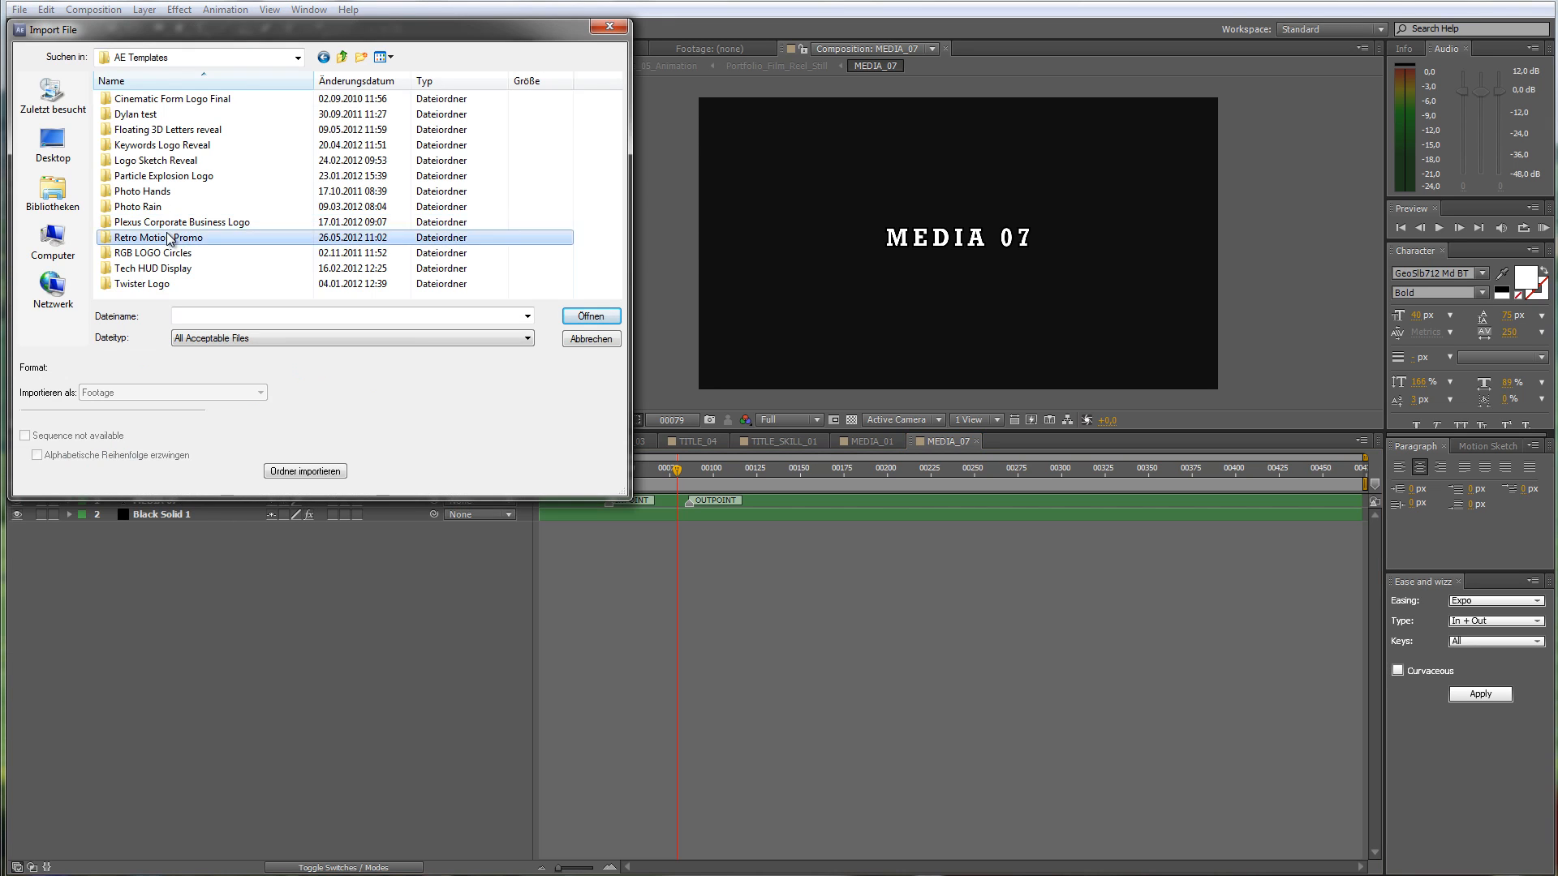
double_click(173, 233)
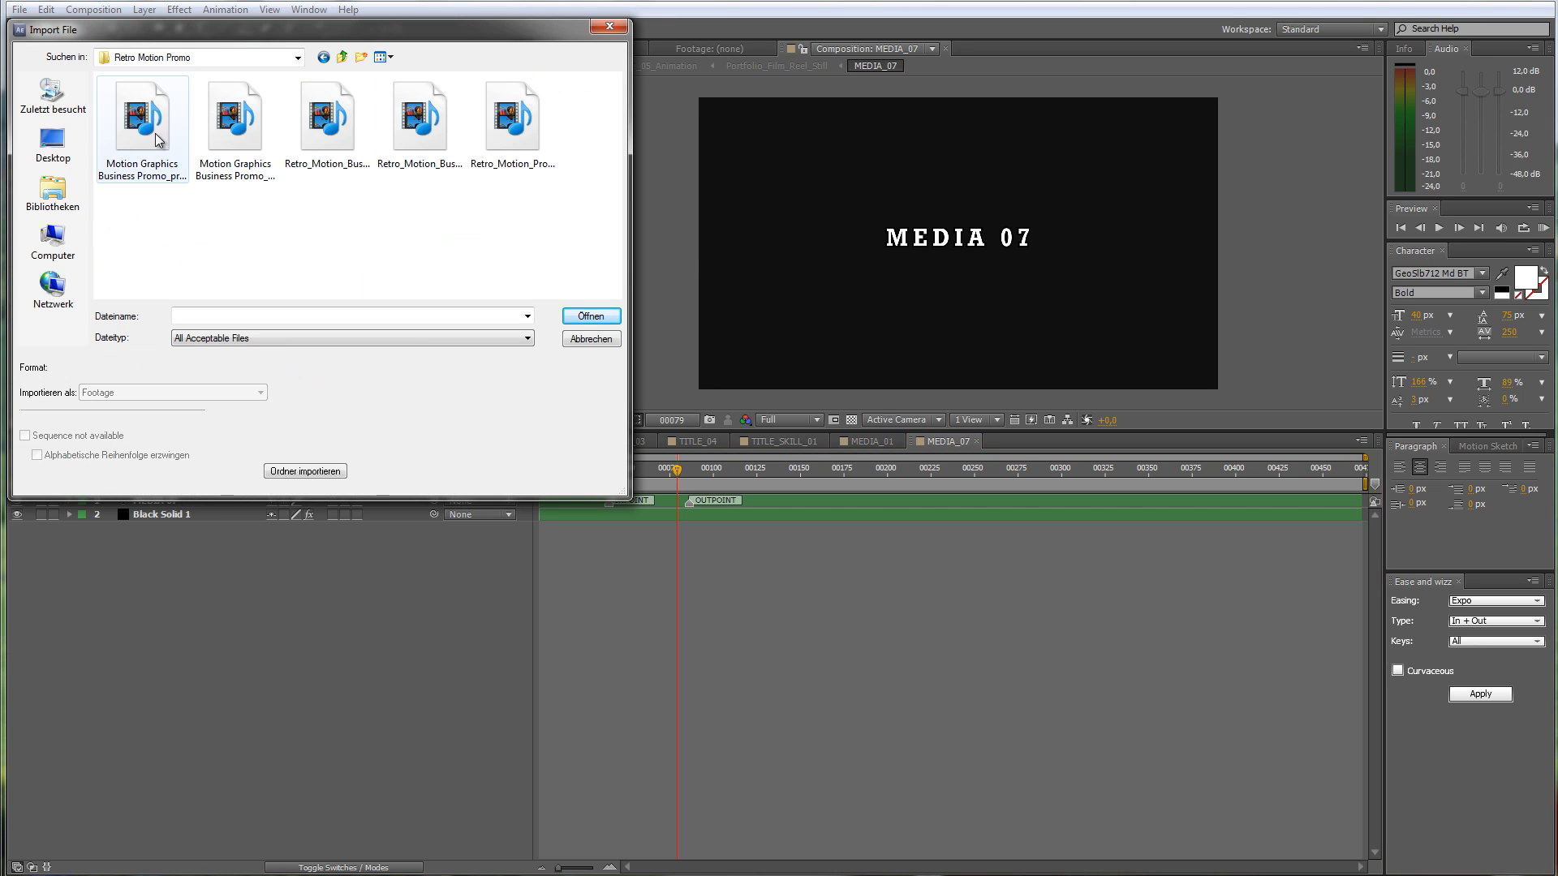
left_click(505, 149)
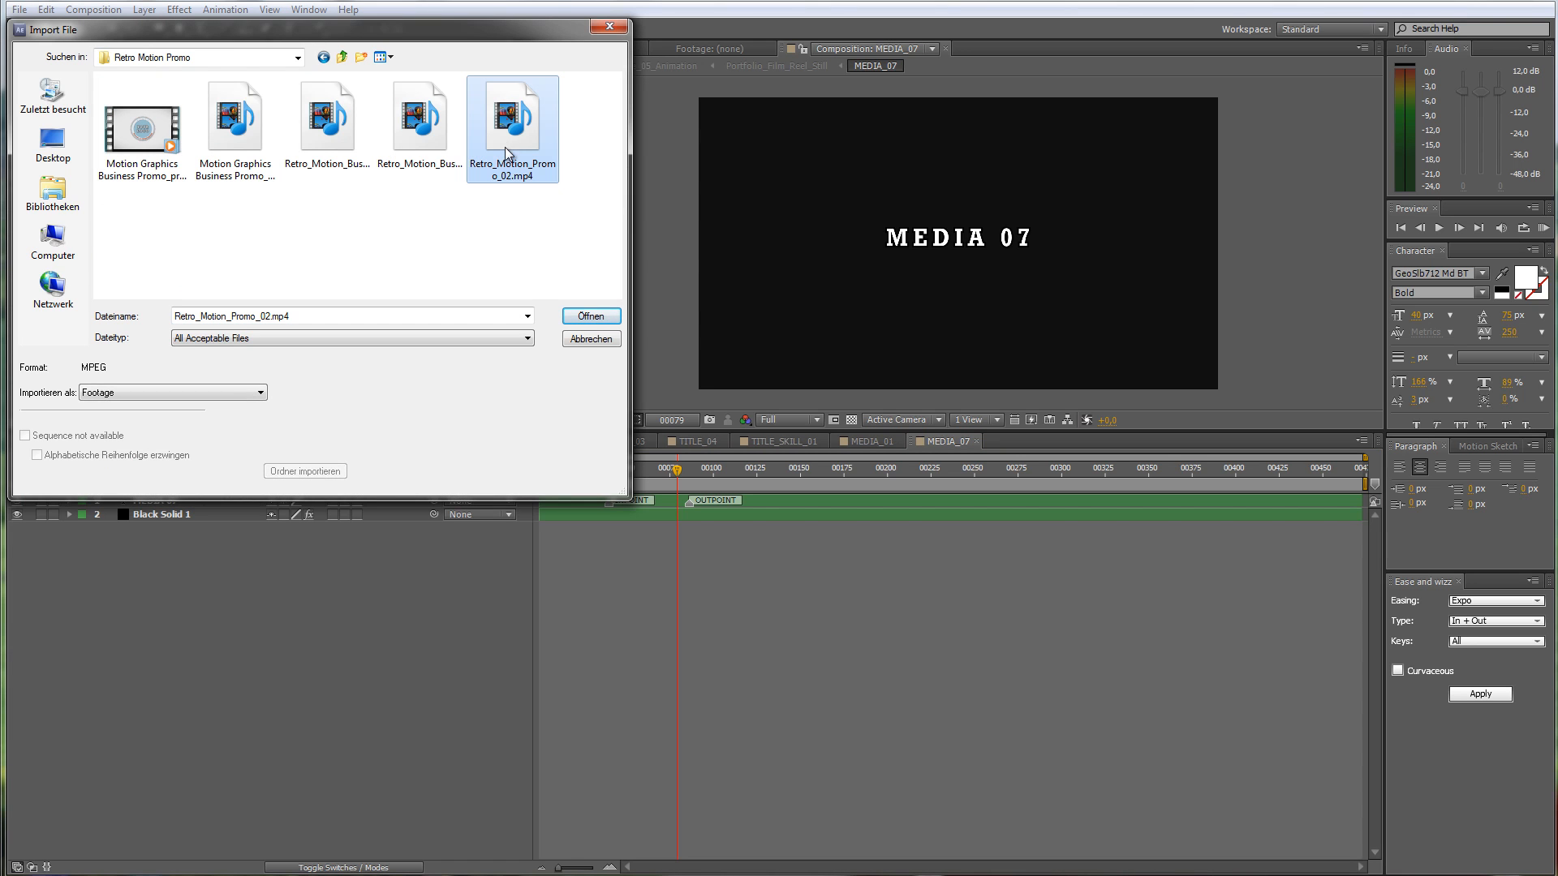
left_click(595, 317)
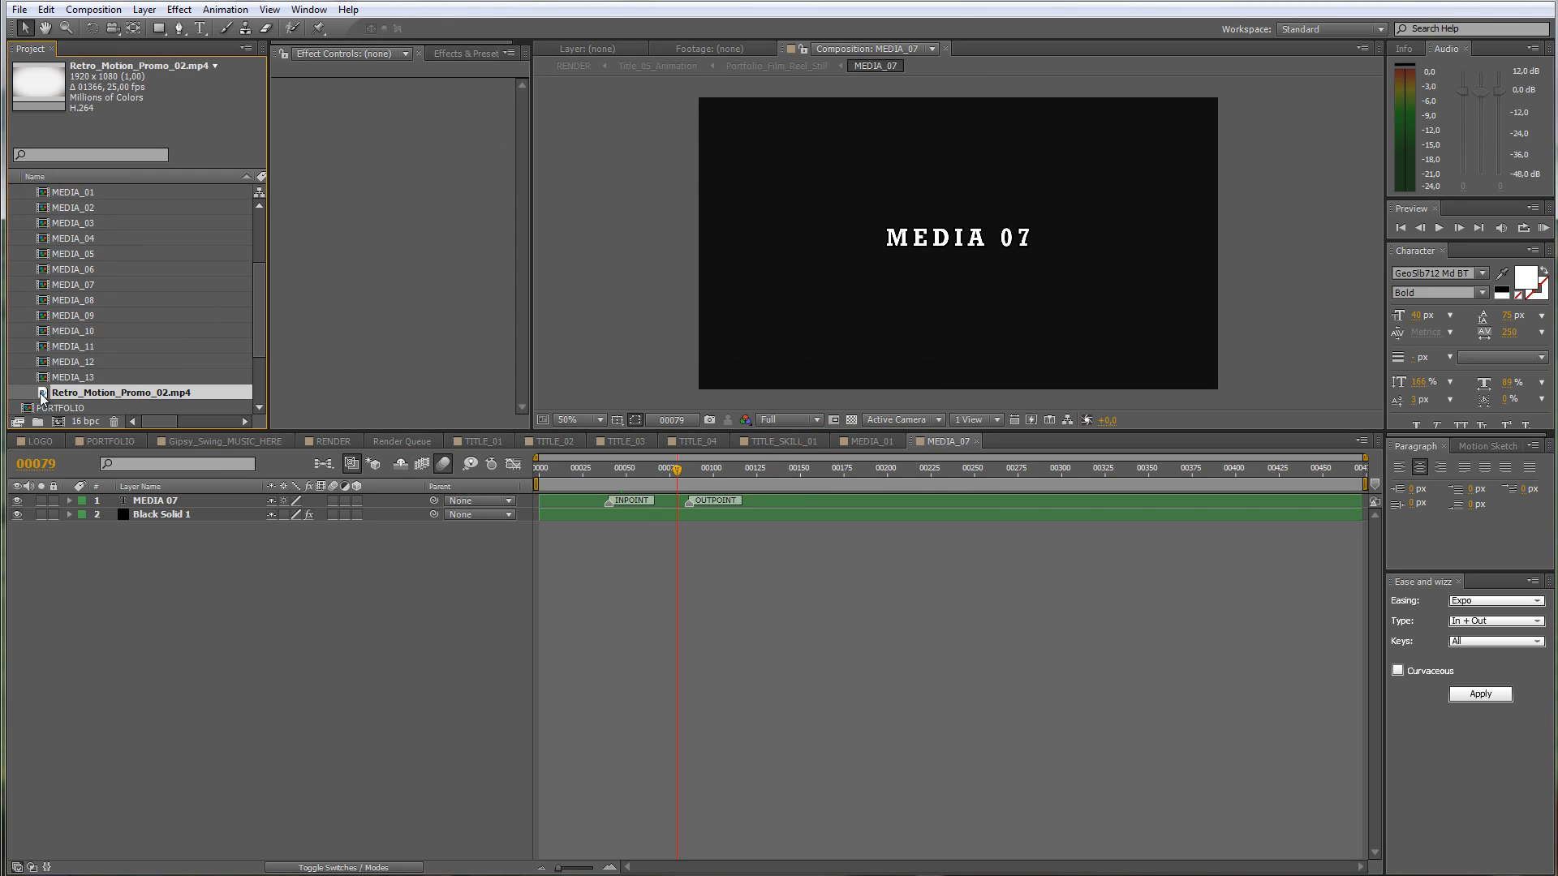
Step: Add Retro_Motion_Promo_02.mp4 as the top layer of MEDIA_07 and shift it earlier until its film reel section is showing
left_click_drag(42, 395, 172, 500)
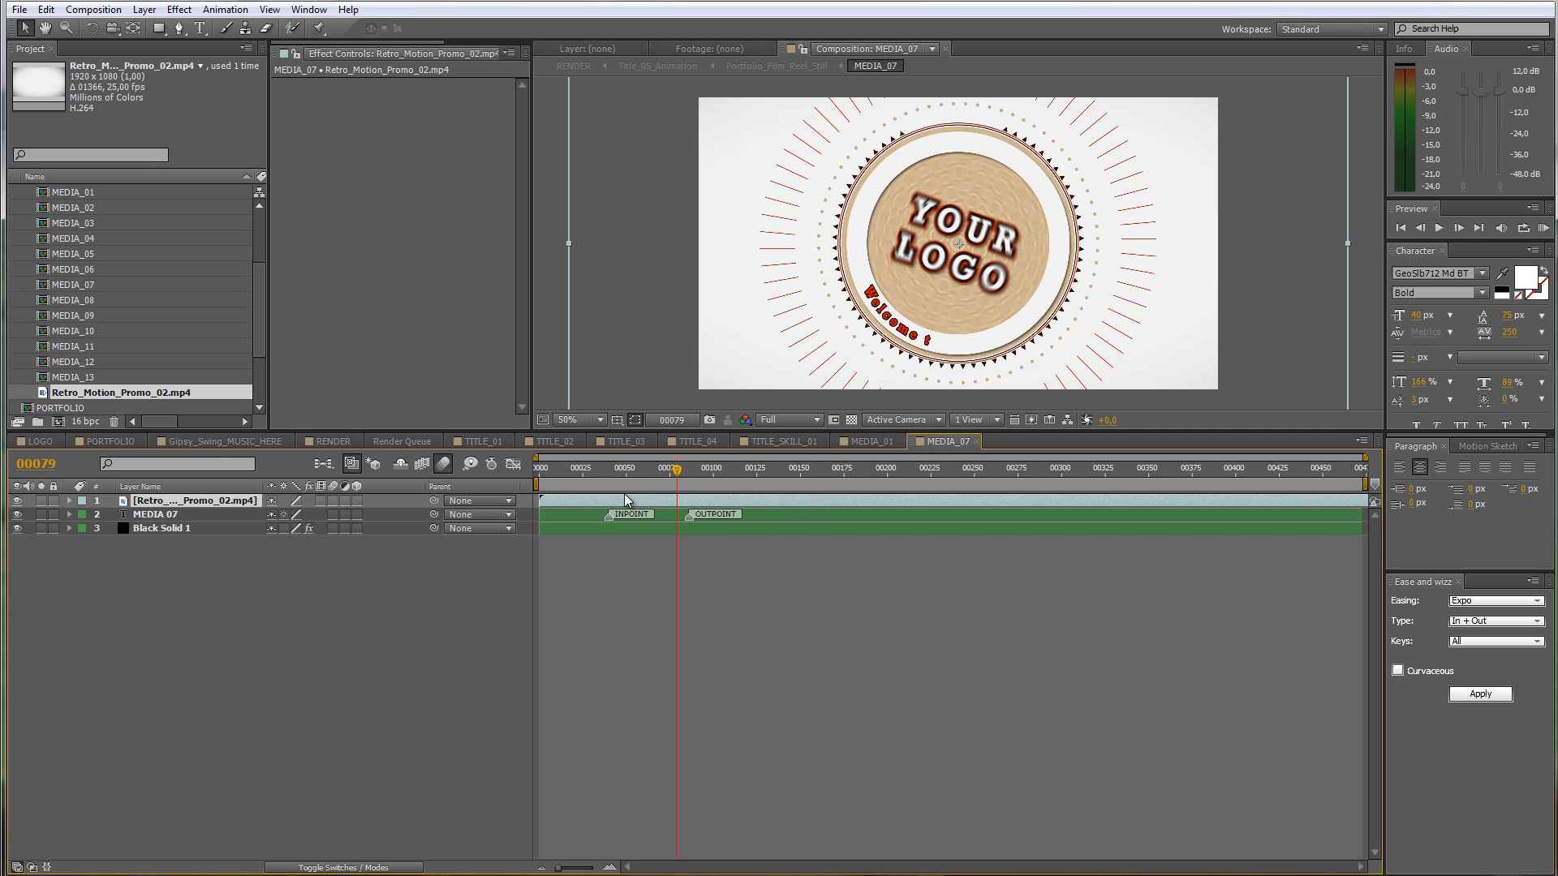
left_click_drag(841, 498, 613, 505)
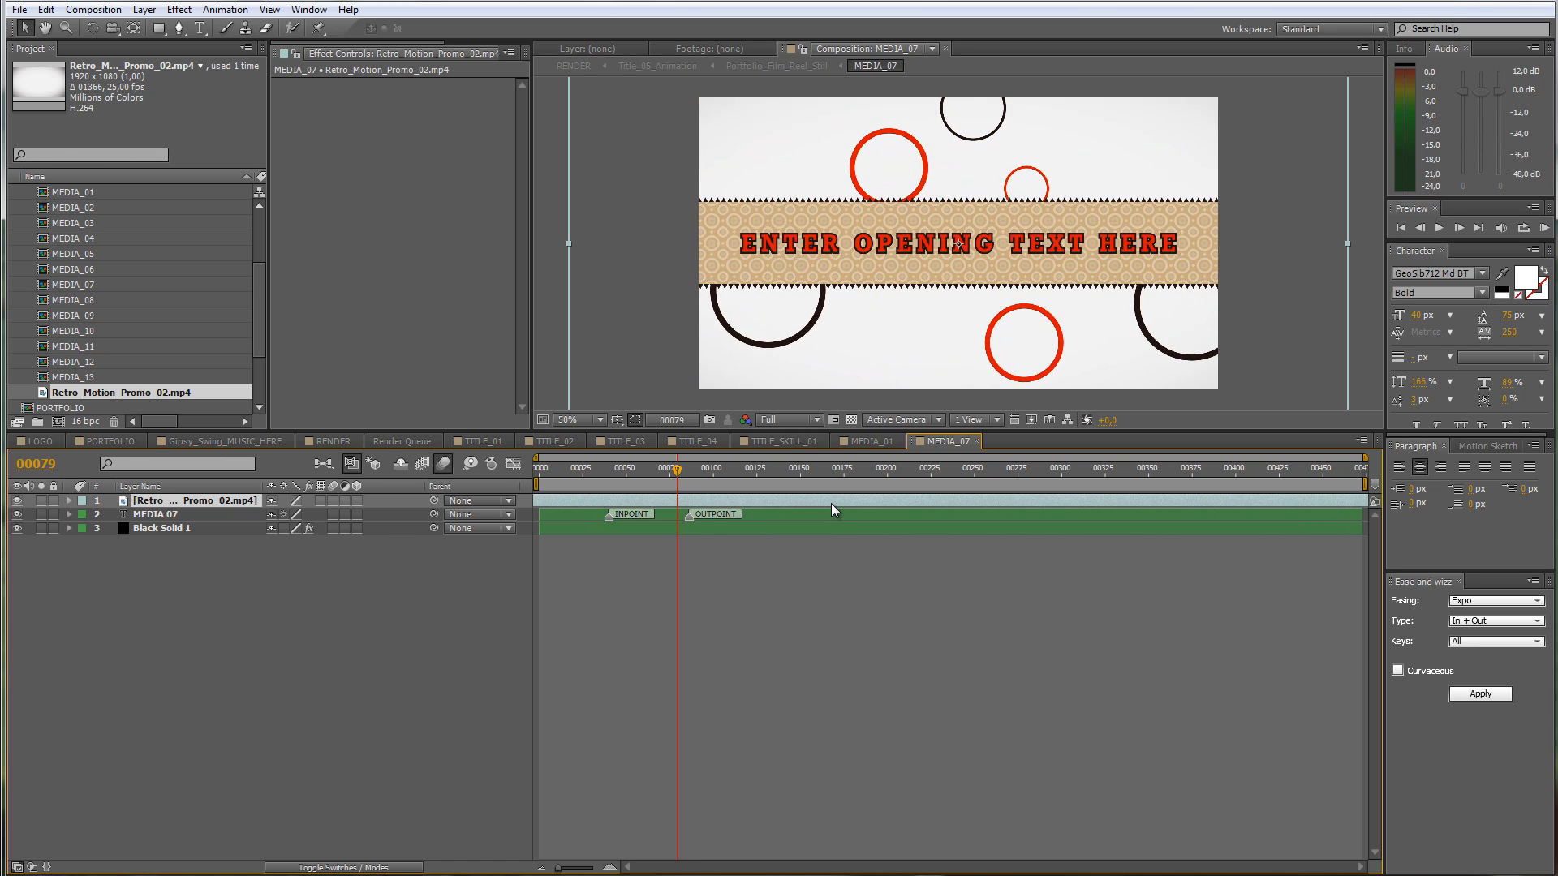
left_click_drag(831, 503, 737, 505)
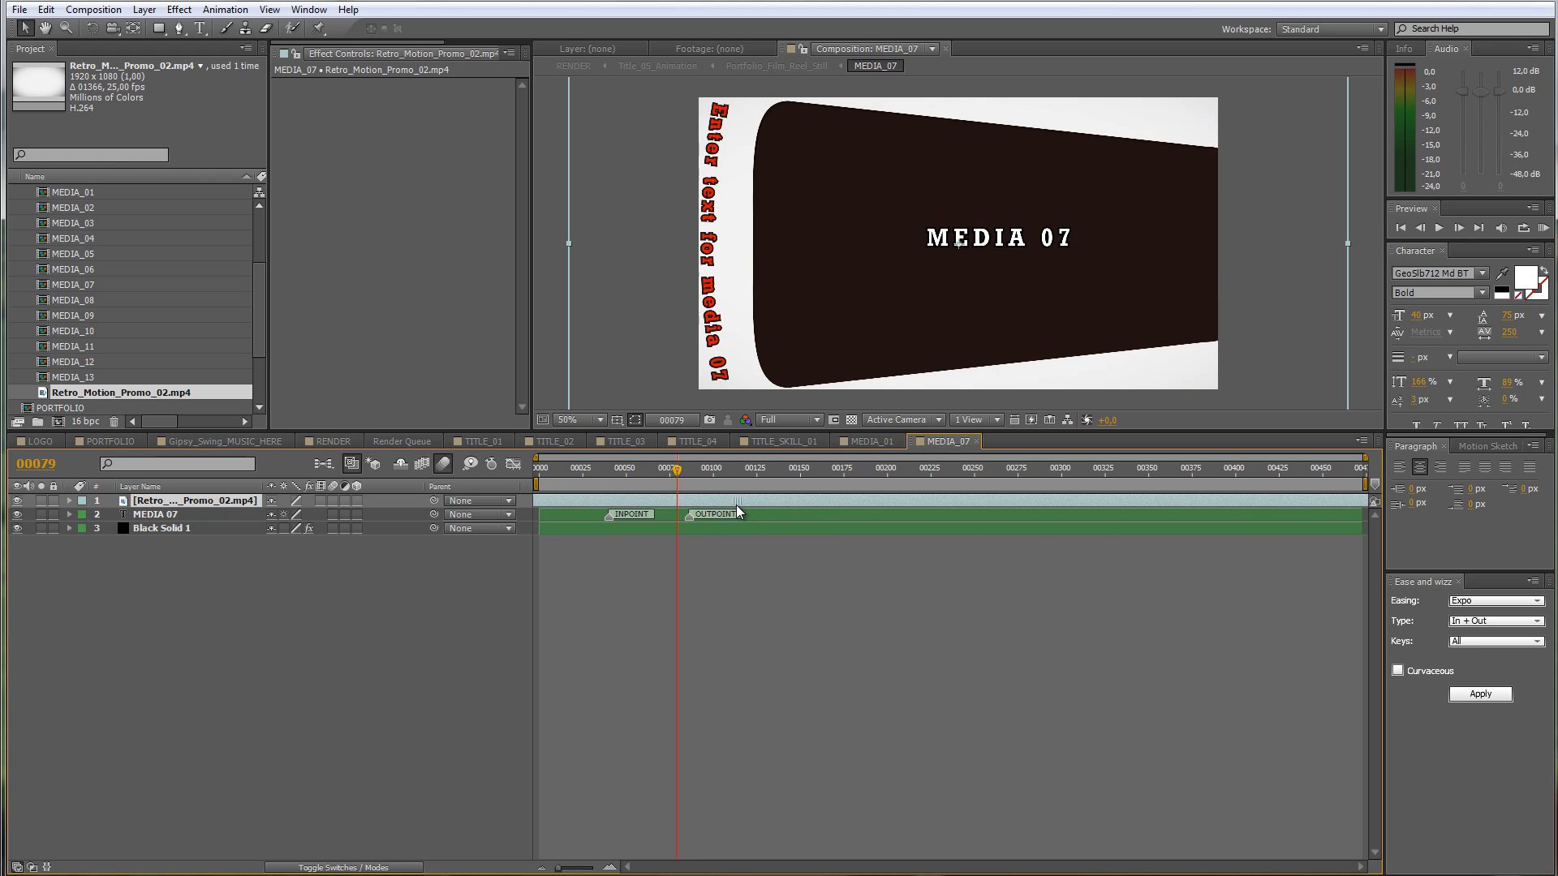
Step: Go to the INPOINT marker at frame 40 and scale the Retro_Motion_Promo_02.mp4 layer to 67%
left_click_drag(613, 471, 609, 473)
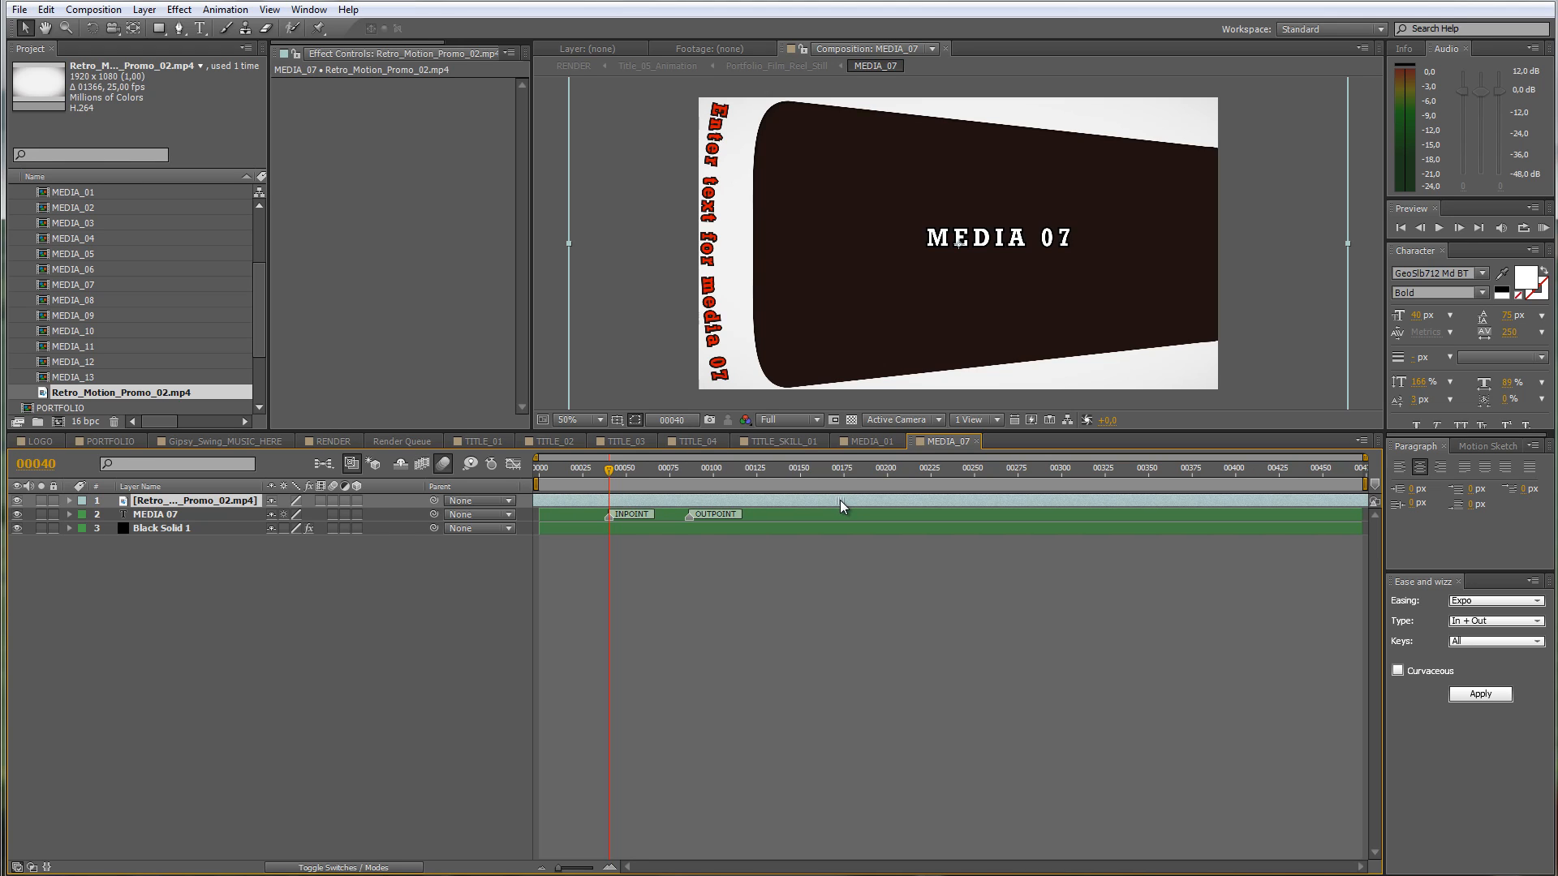
left_click_drag(845, 500, 844, 502)
key("s")
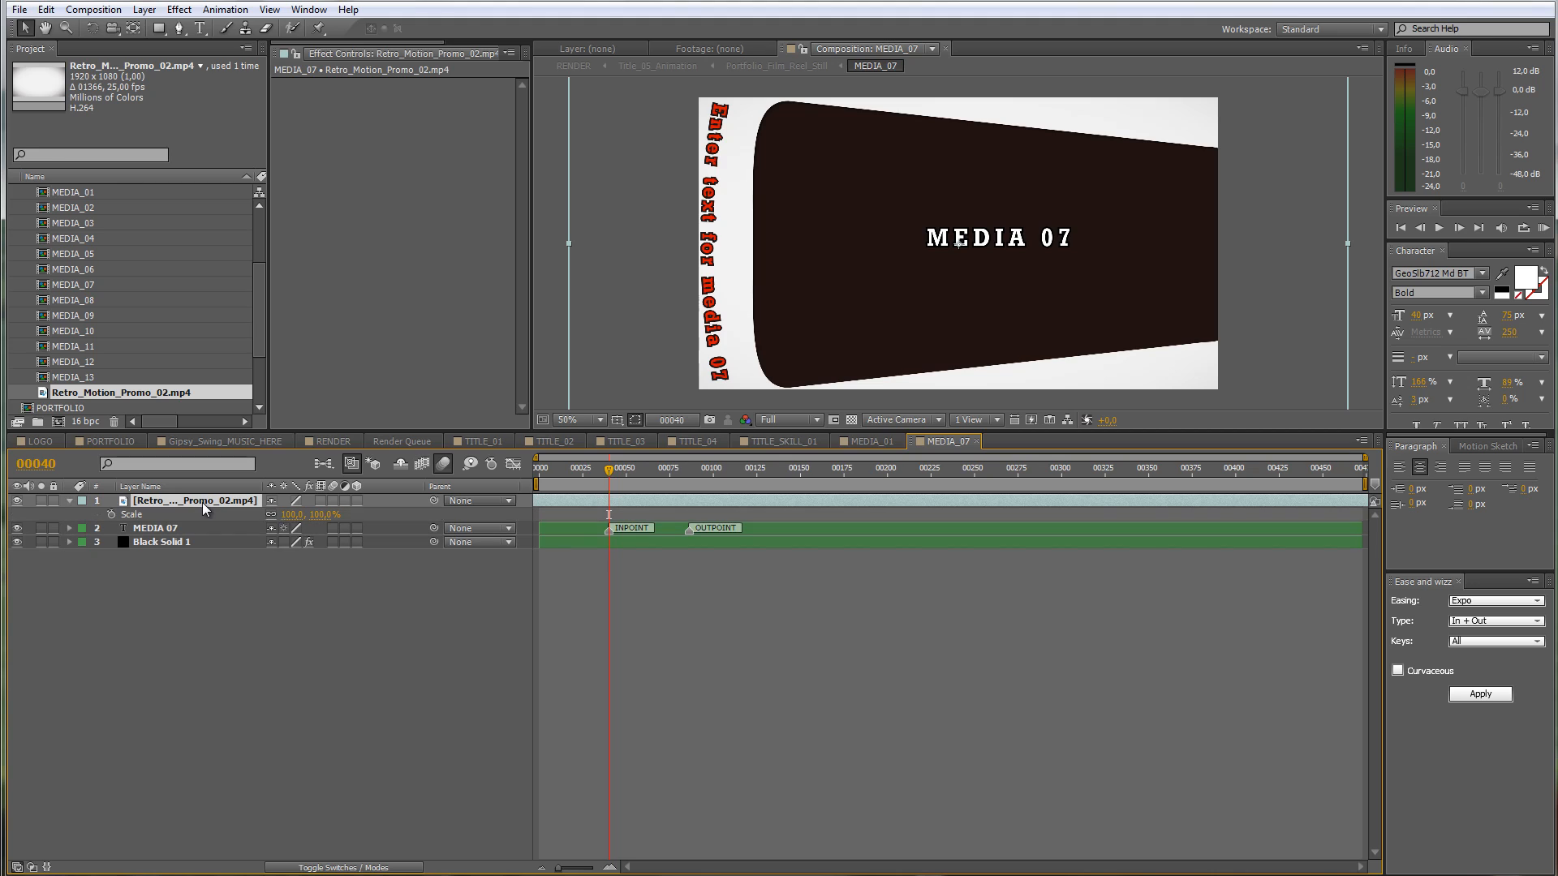
left_click(321, 514)
type("66")
key("Return")
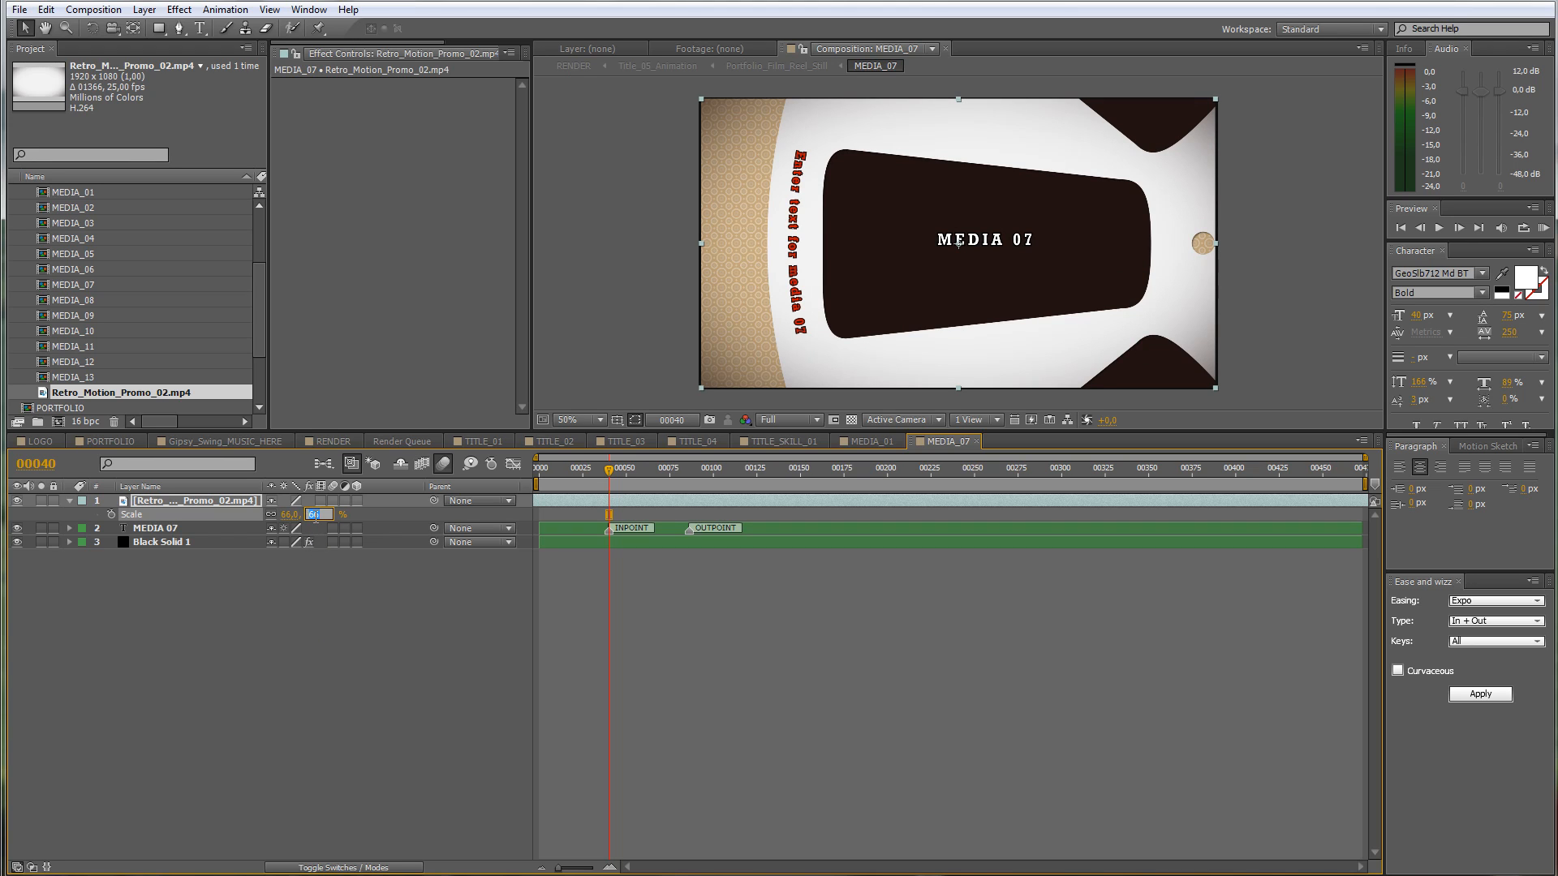
type("67")
key("Return")
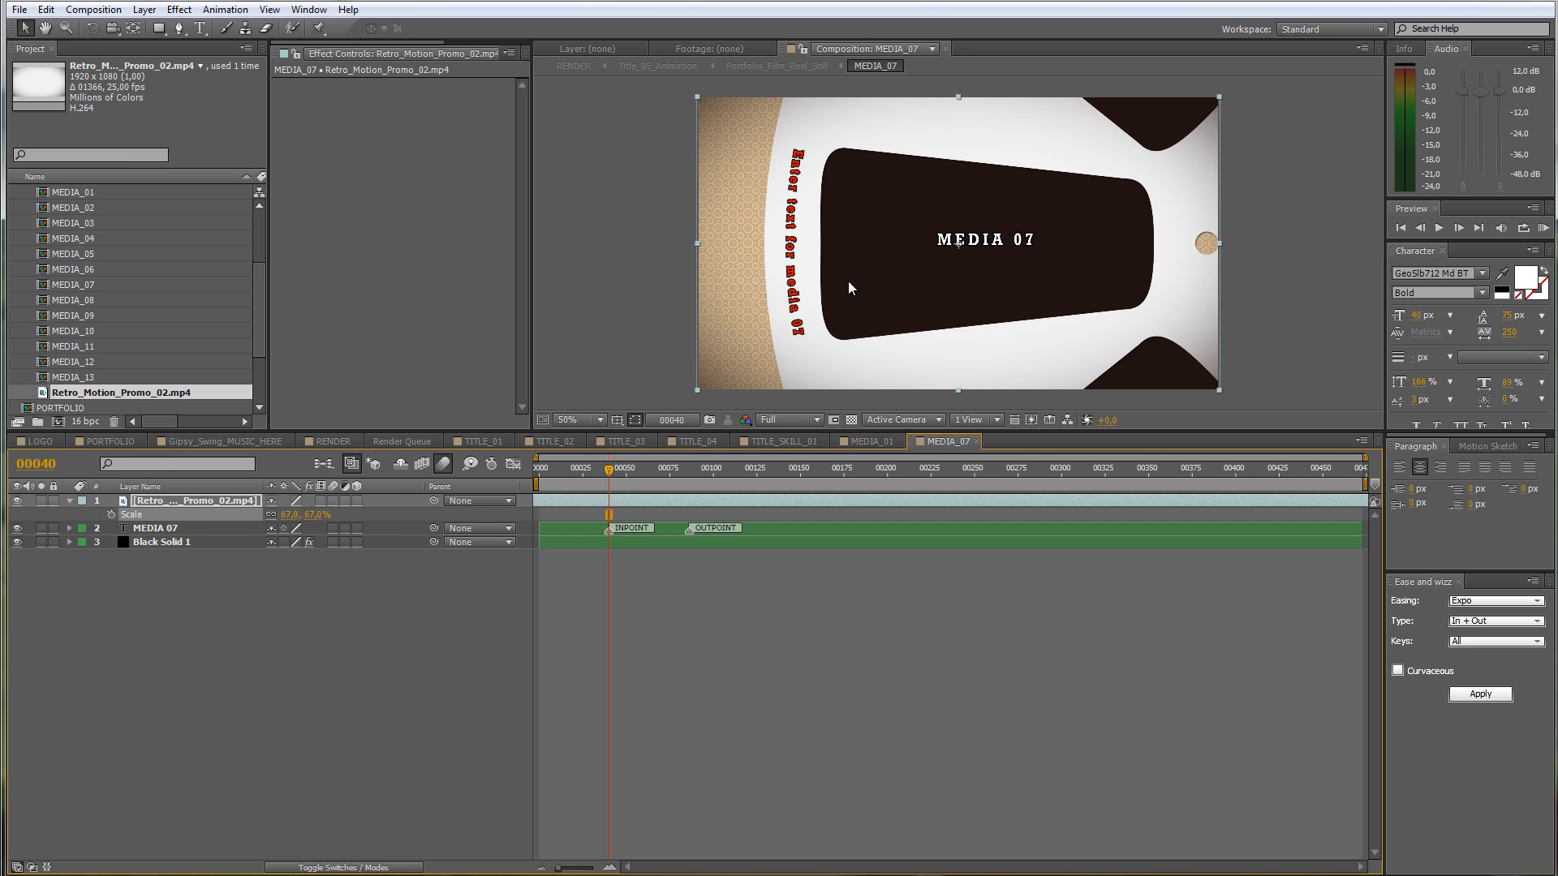
Step: Preview the placed video in RENDER from before the MEDIA 07 marker to frame 767
left_click(332, 442)
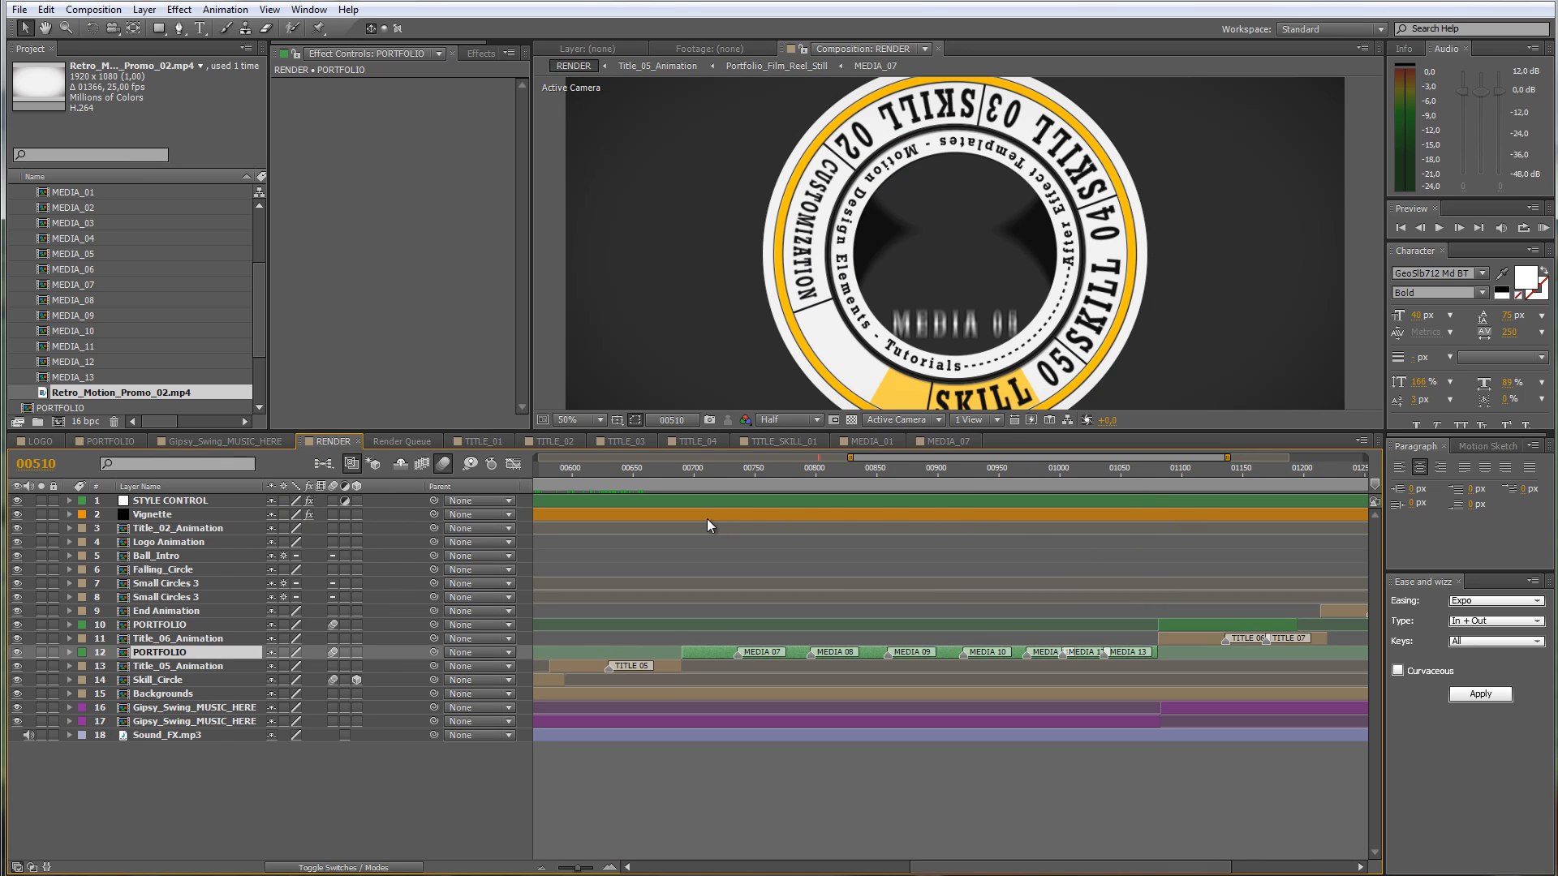
left_click(737, 474)
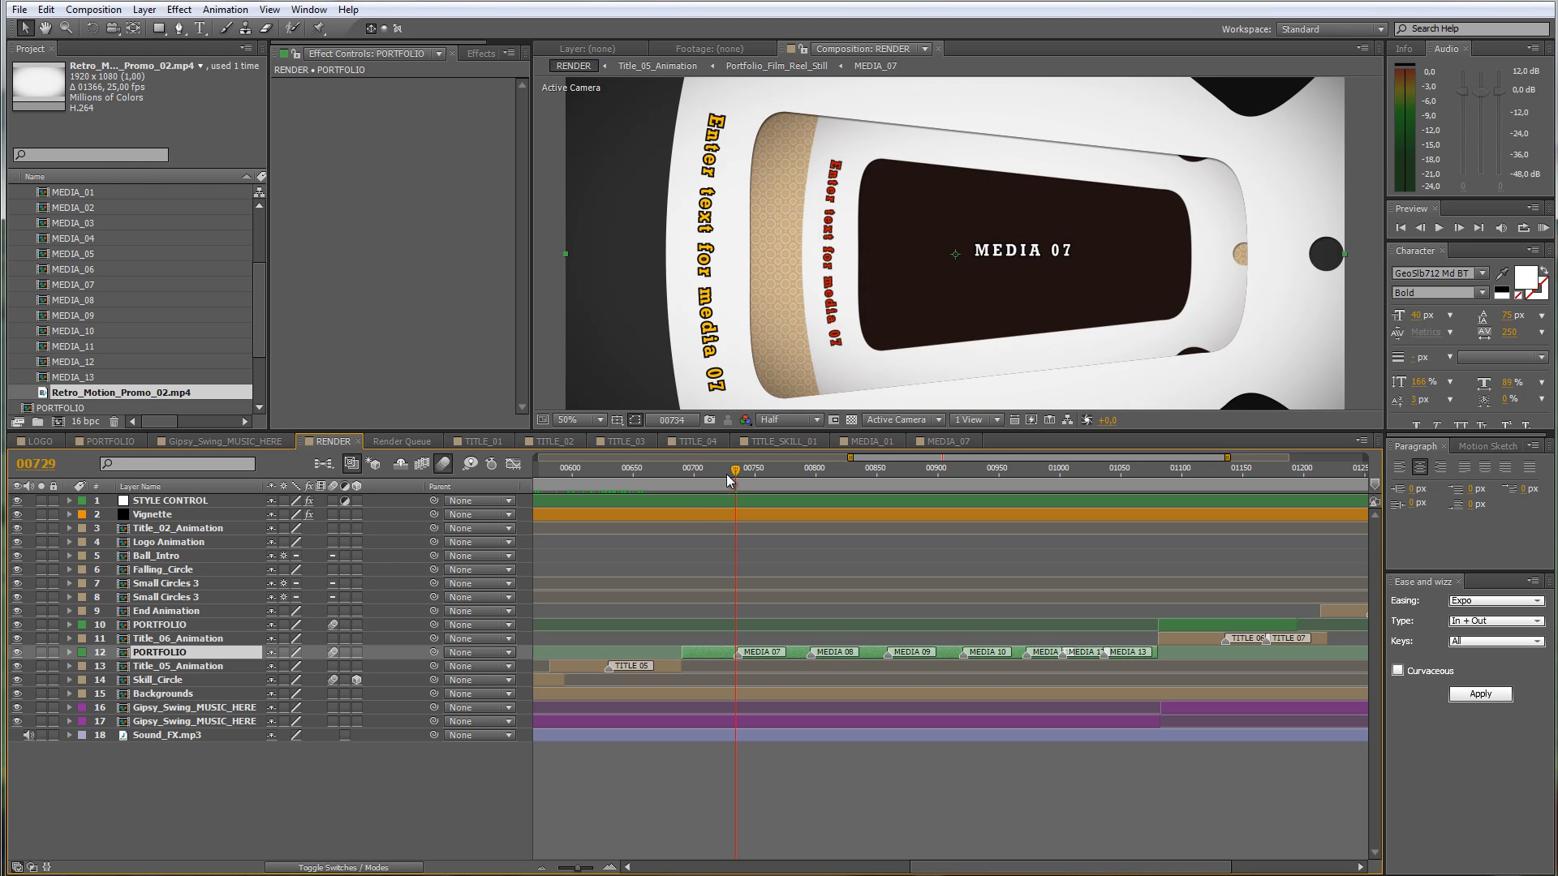
left_click(719, 480)
left_click_drag(718, 475, 776, 475)
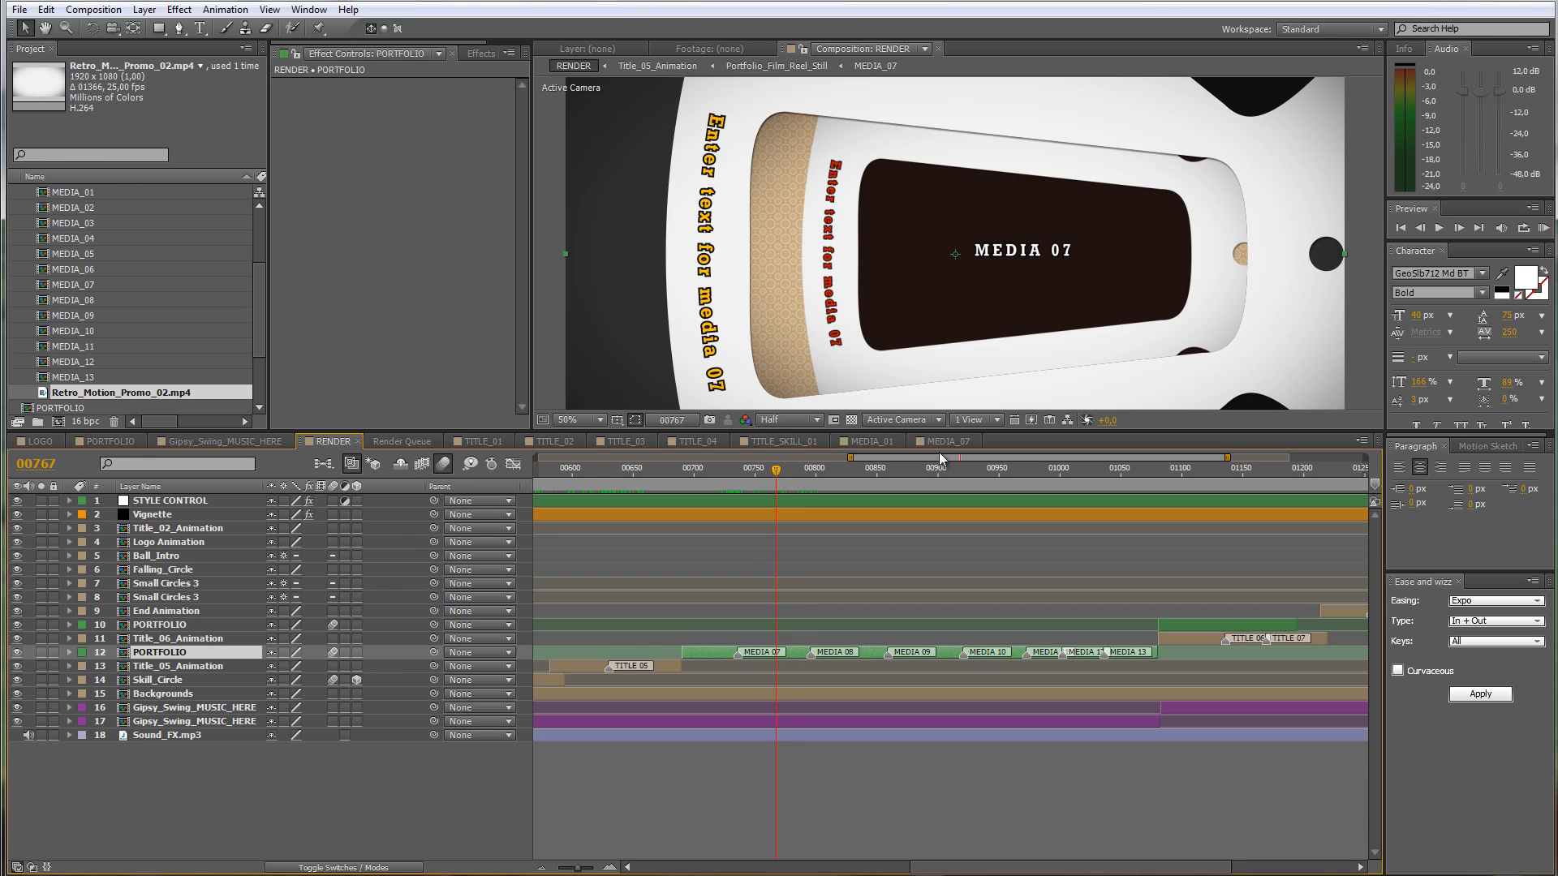
Step: View the whole film reel in RENDER at frame 1103, and collapse the video layer's Scale property in MEDIA_07
left_click(1181, 471)
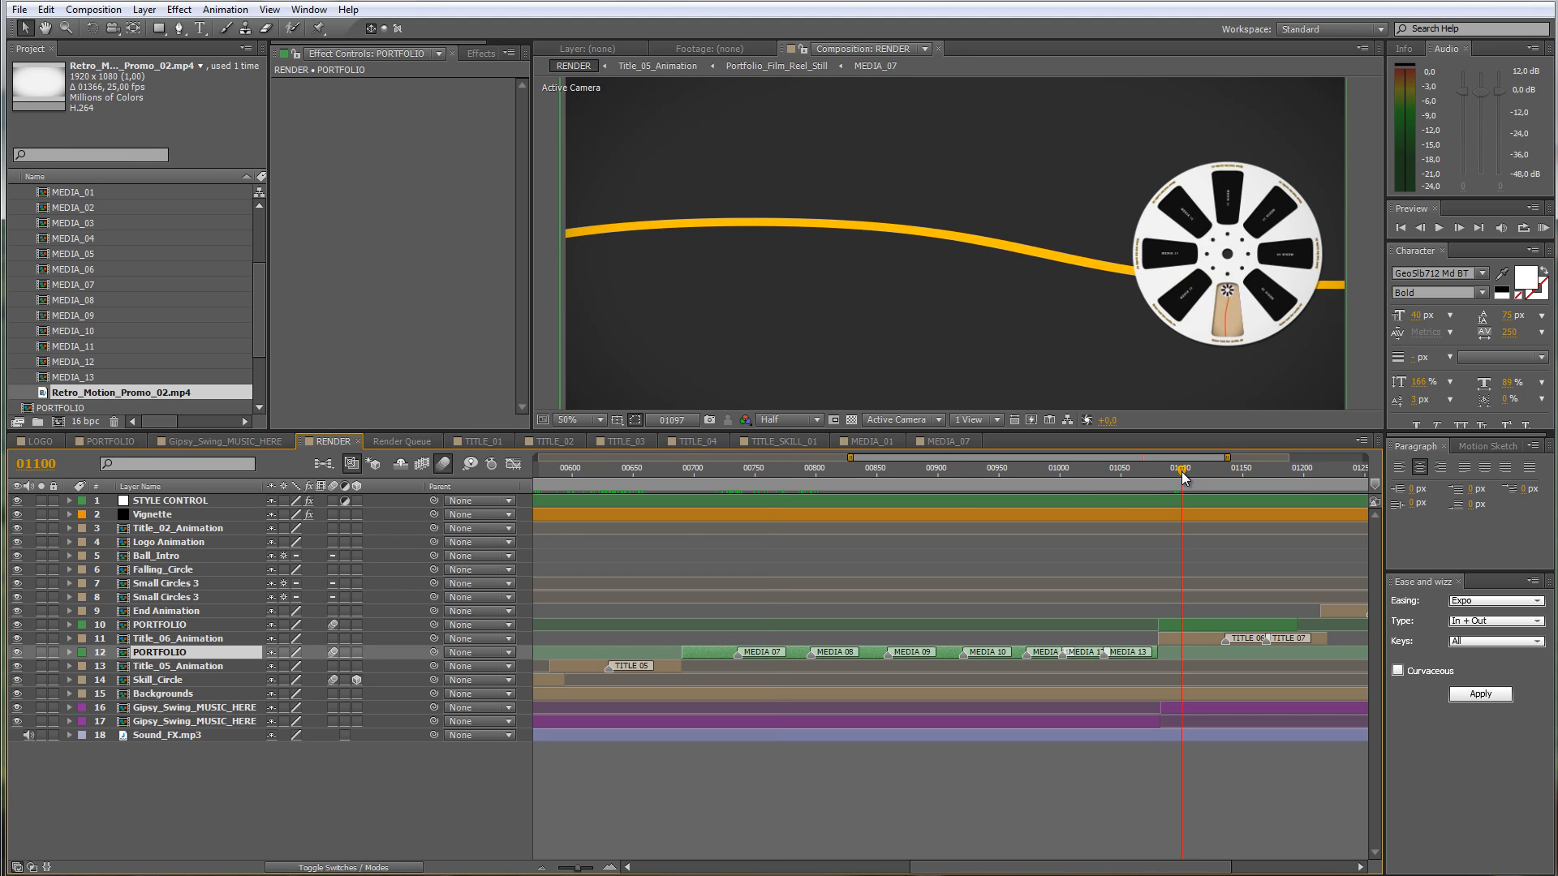
left_click_drag(1182, 473, 1185, 472)
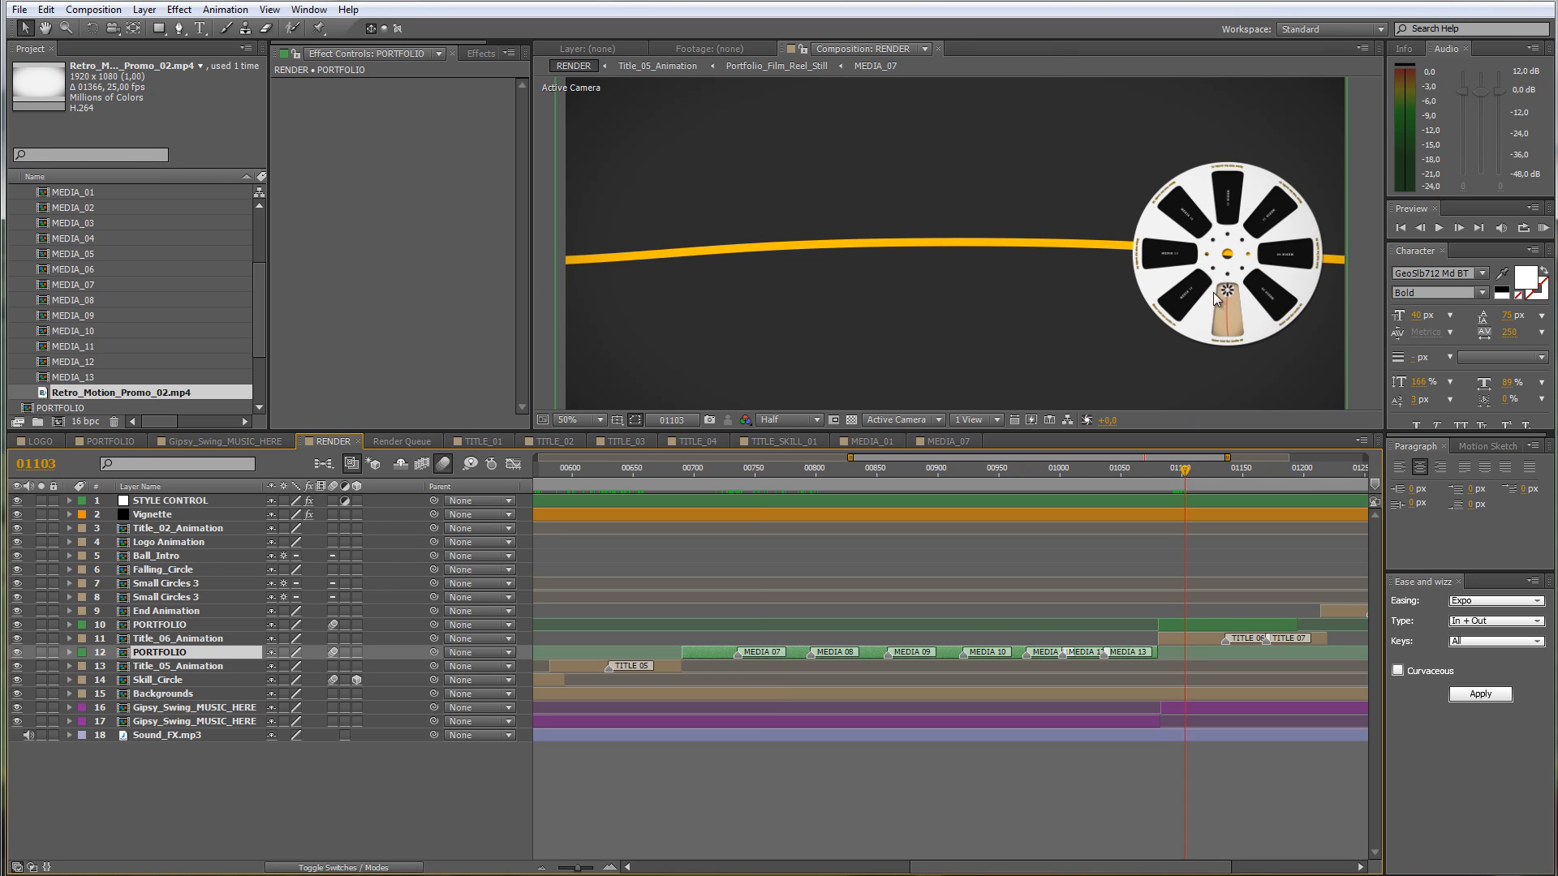
left_click(945, 441)
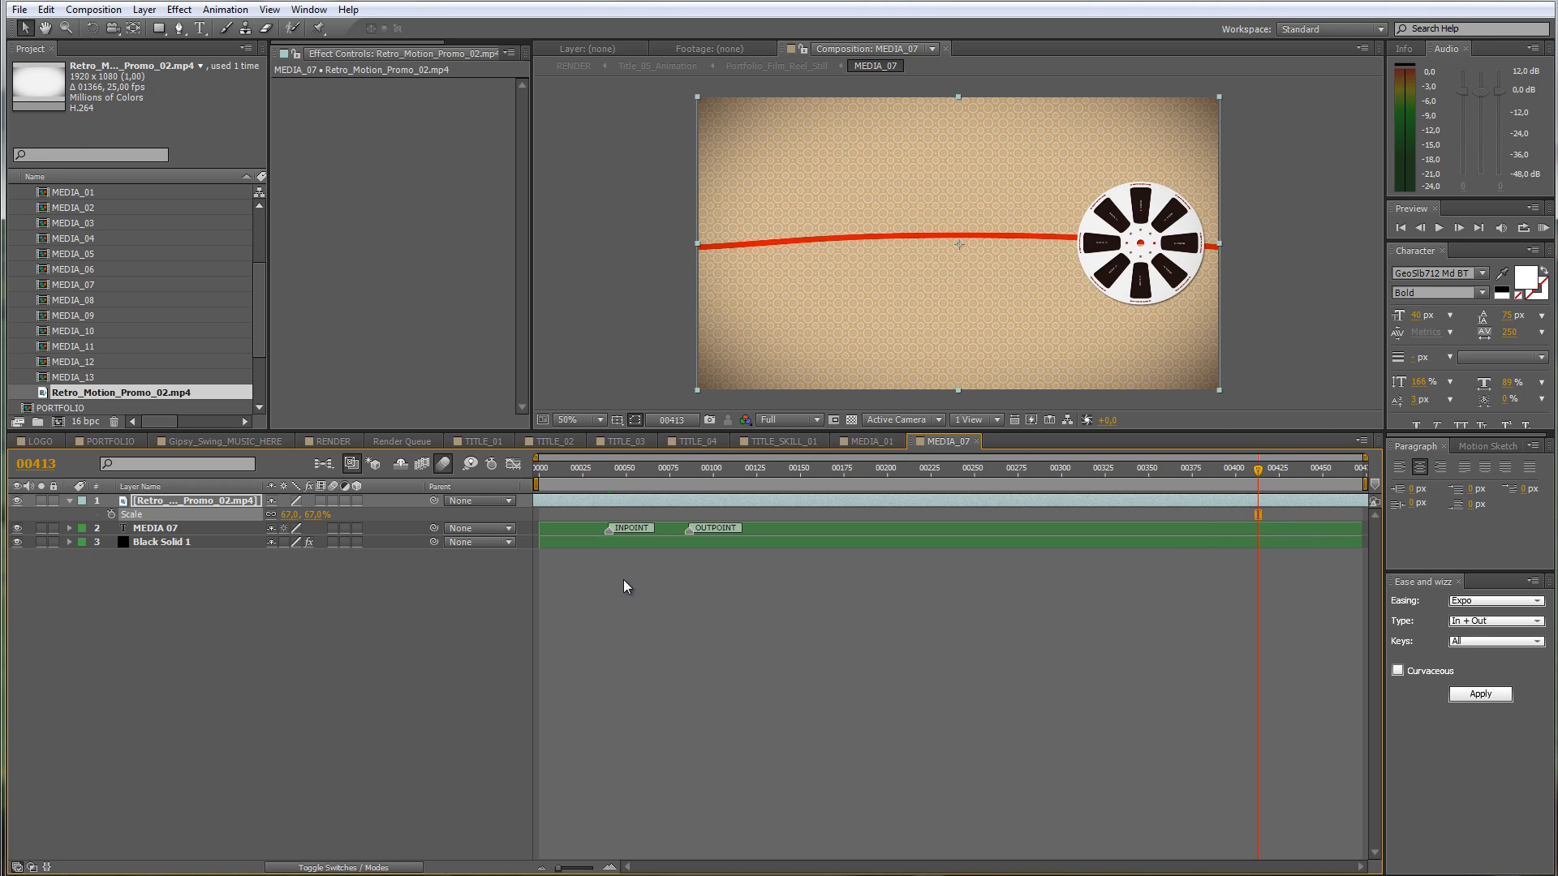
left_click(70, 501)
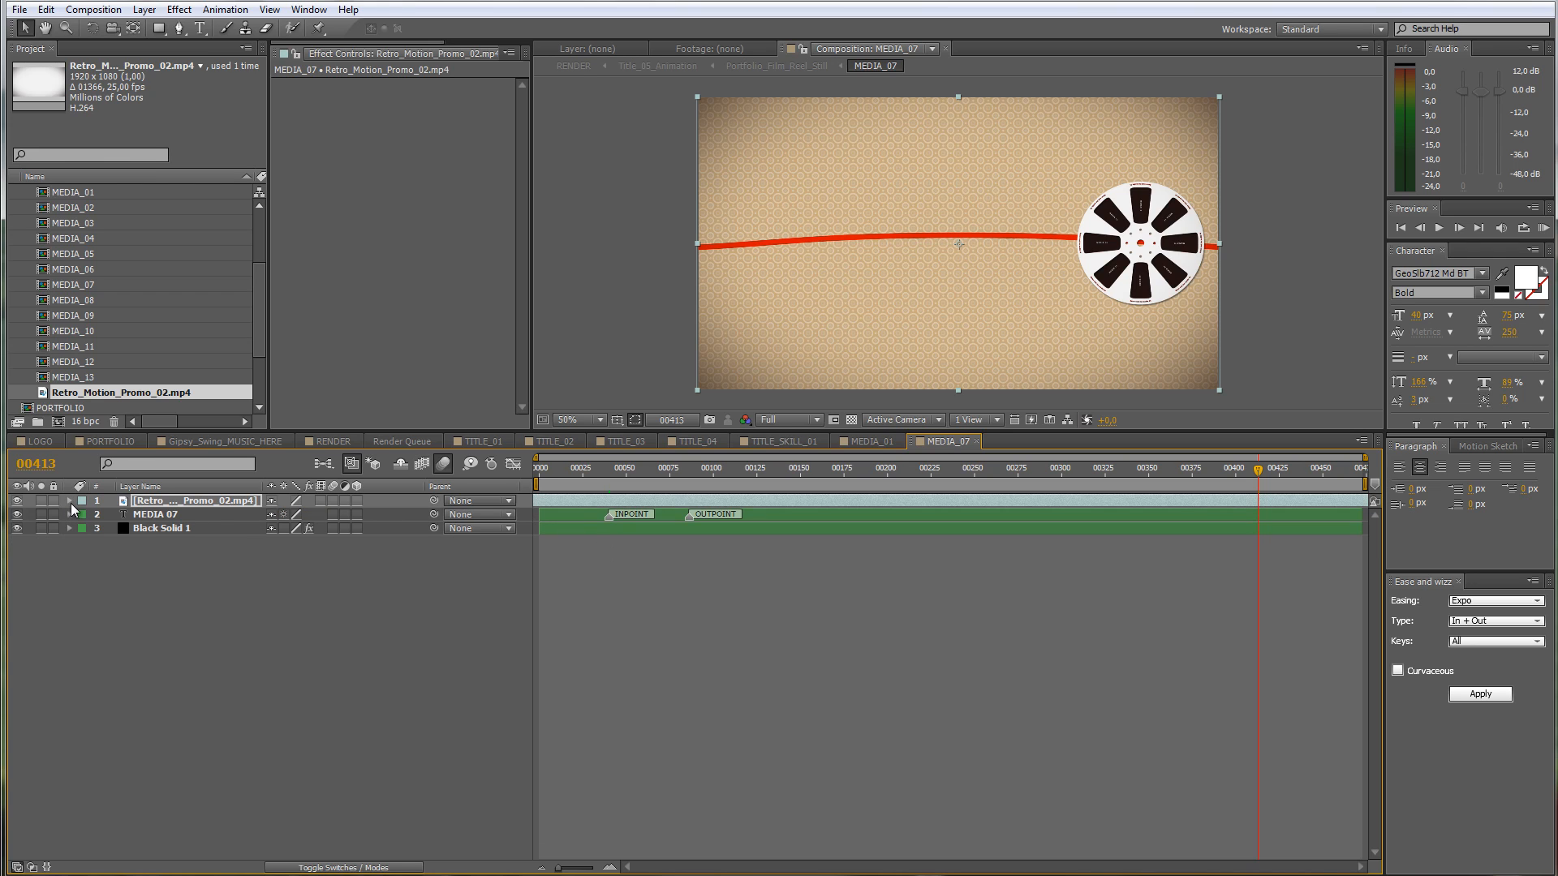
Step: Return to RENDER, scrub back to frame 733 and select the PORTFOLIO layer carrying the media markers
left_click(329, 443)
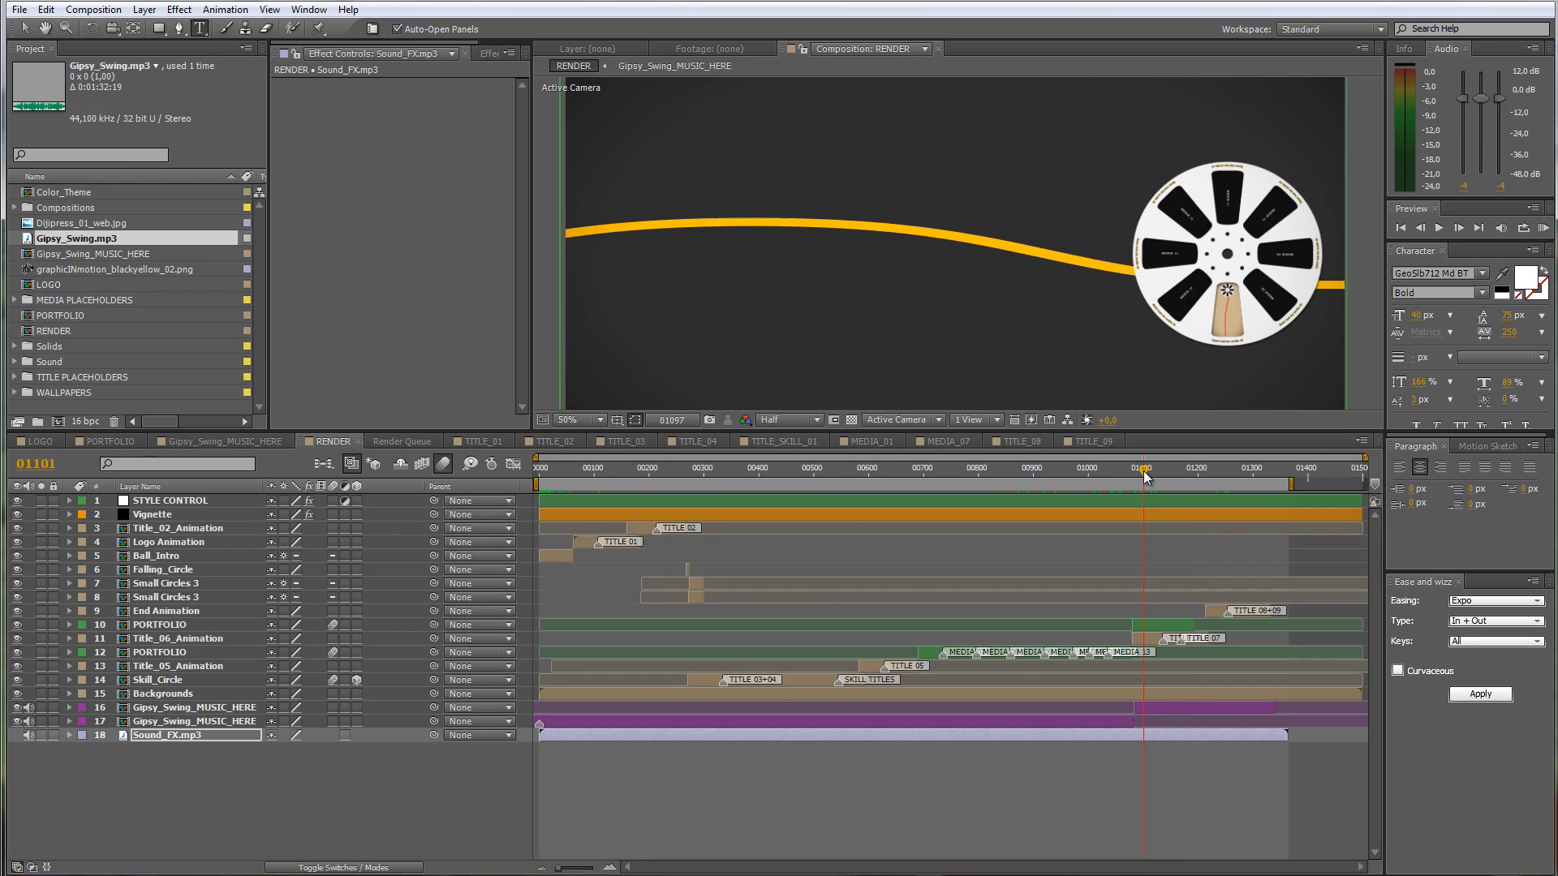
left_click_drag(1141, 475, 942, 476)
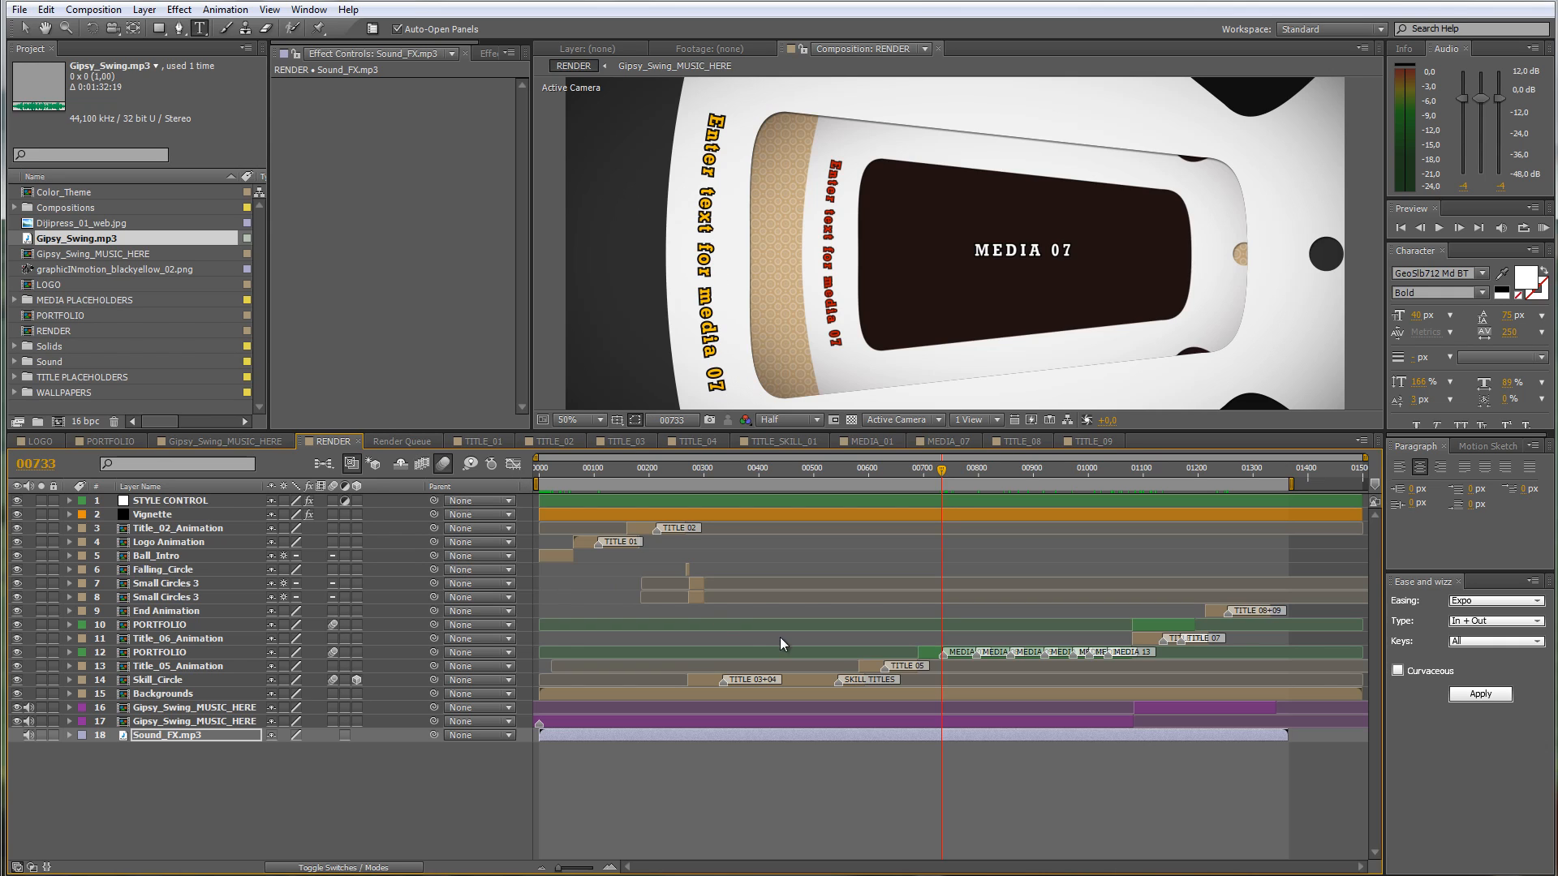
left_click(158, 654)
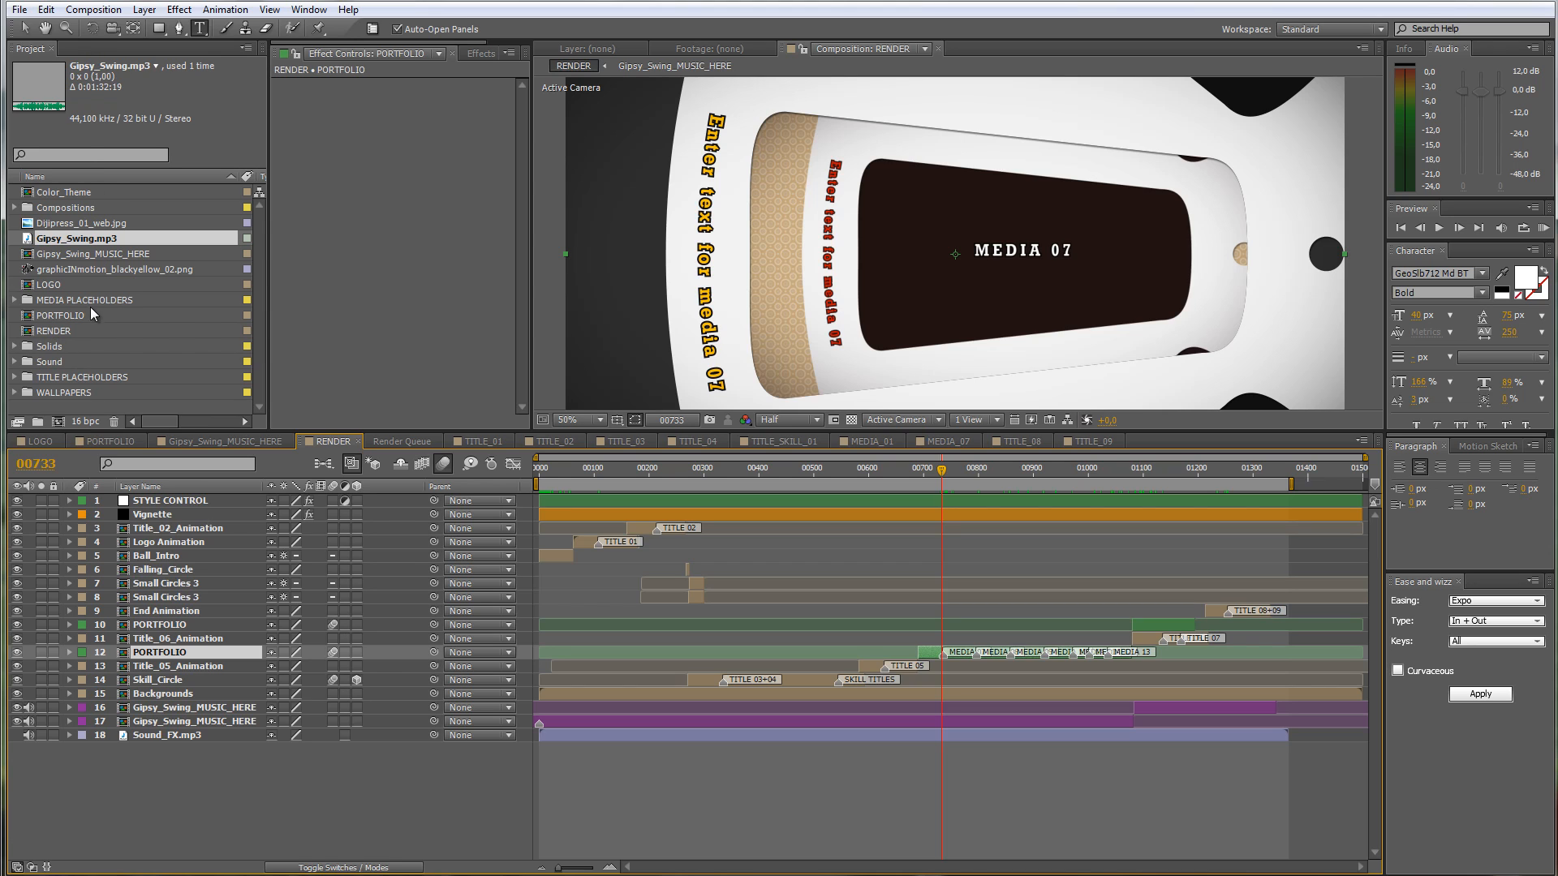
Step: Open the PORTFOLIO composition and align the current time with the Navigation layer's MEDIA 07 marker at frame 735
left_click(100, 440)
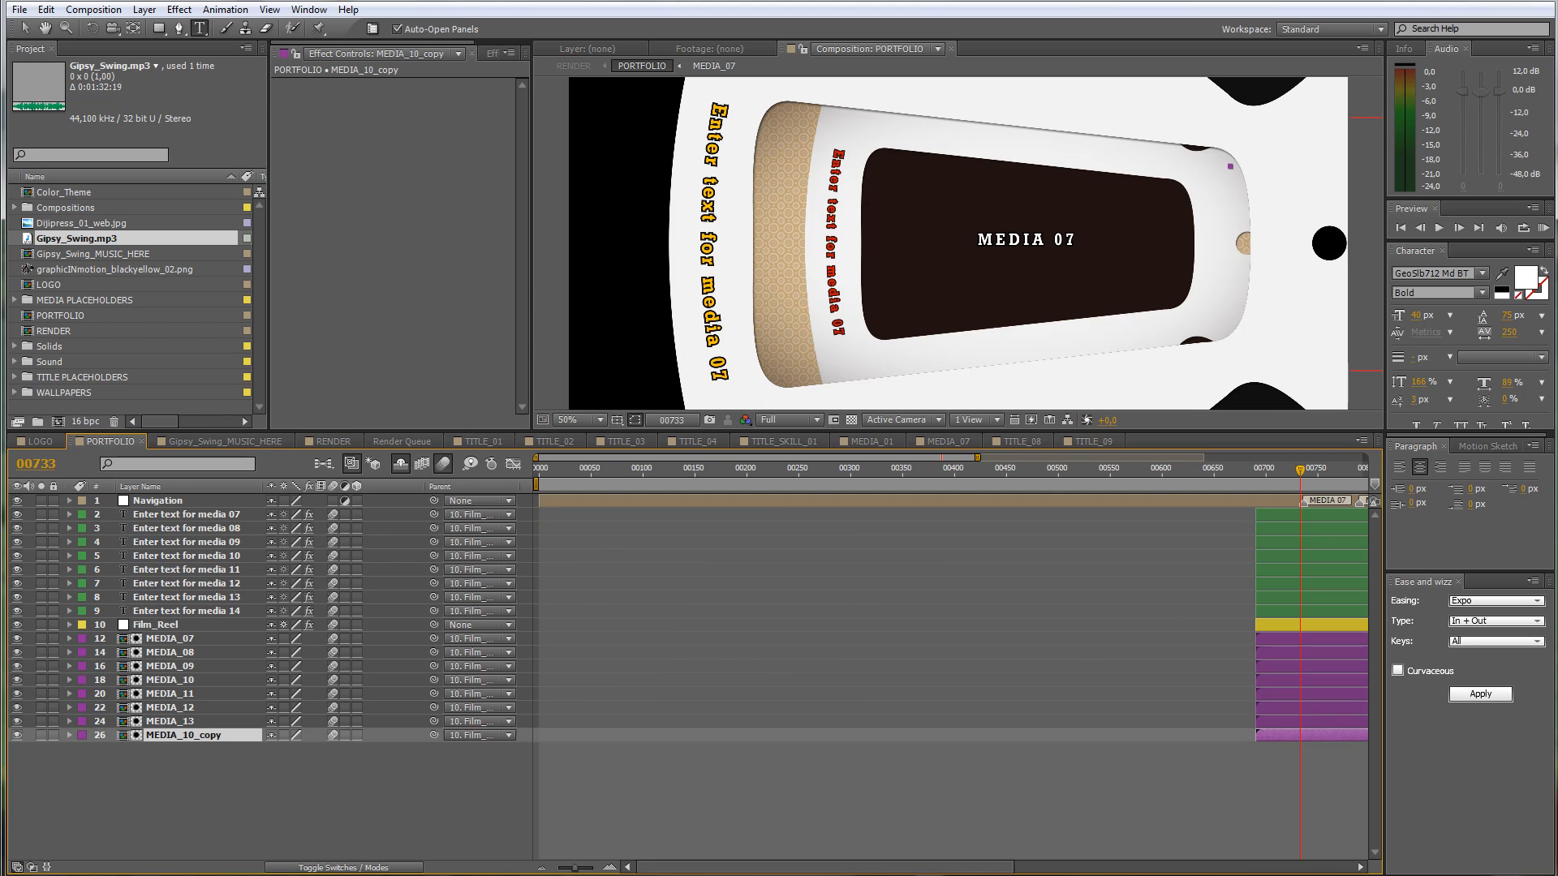
left_click_drag(773, 866, 999, 864)
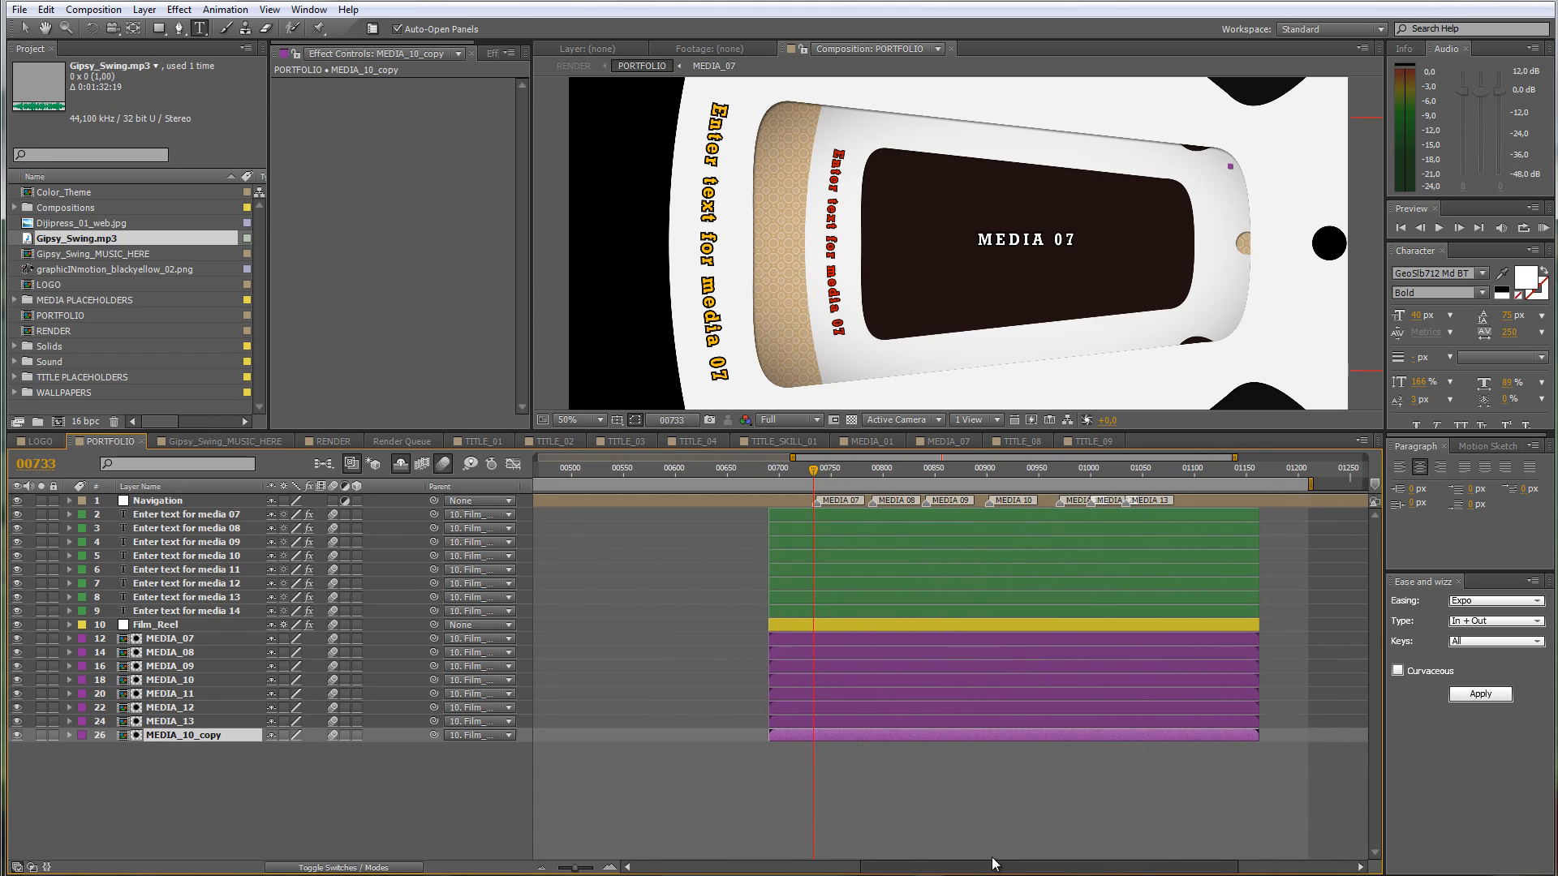
left_click(207, 516)
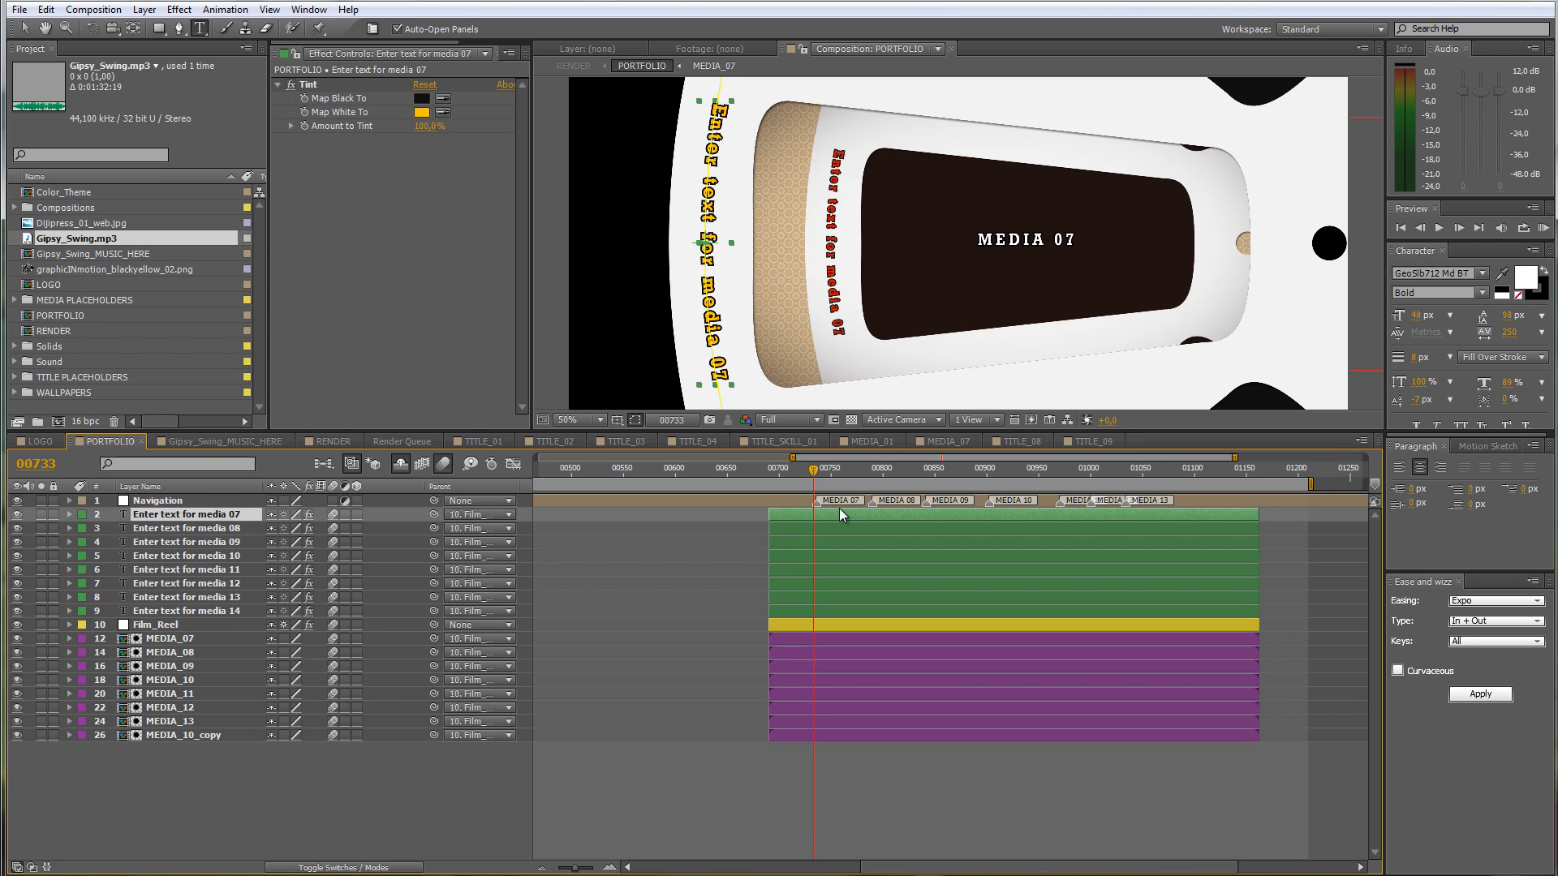
left_click(159, 501)
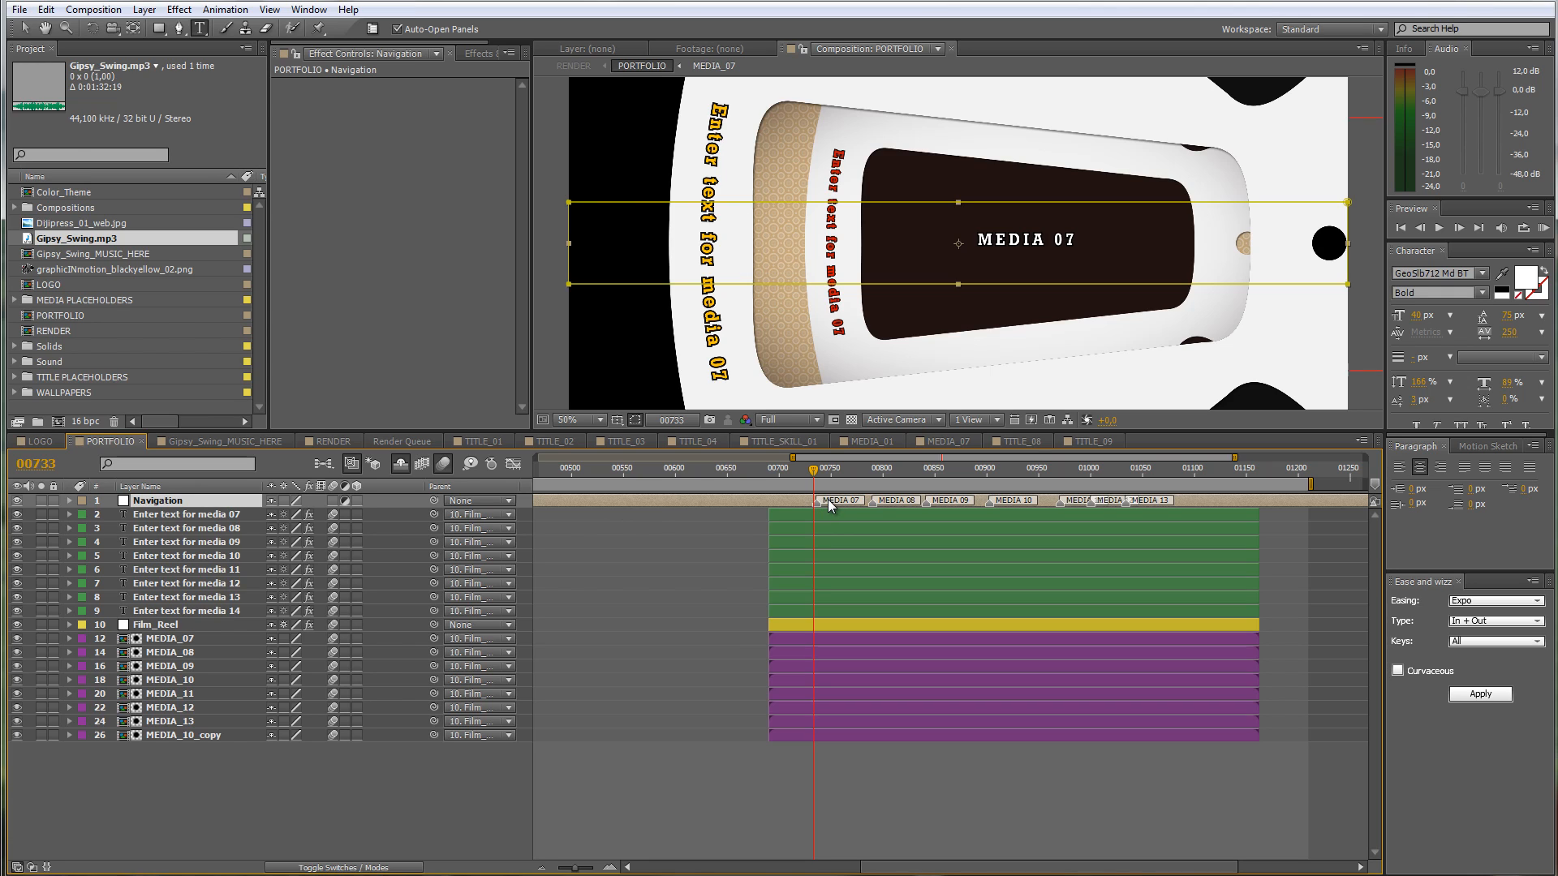
mouse_move(813, 470)
left_mouse_down()
mouse_move(1075, 477)
mouse_move(816, 475)
left_mouse_up()
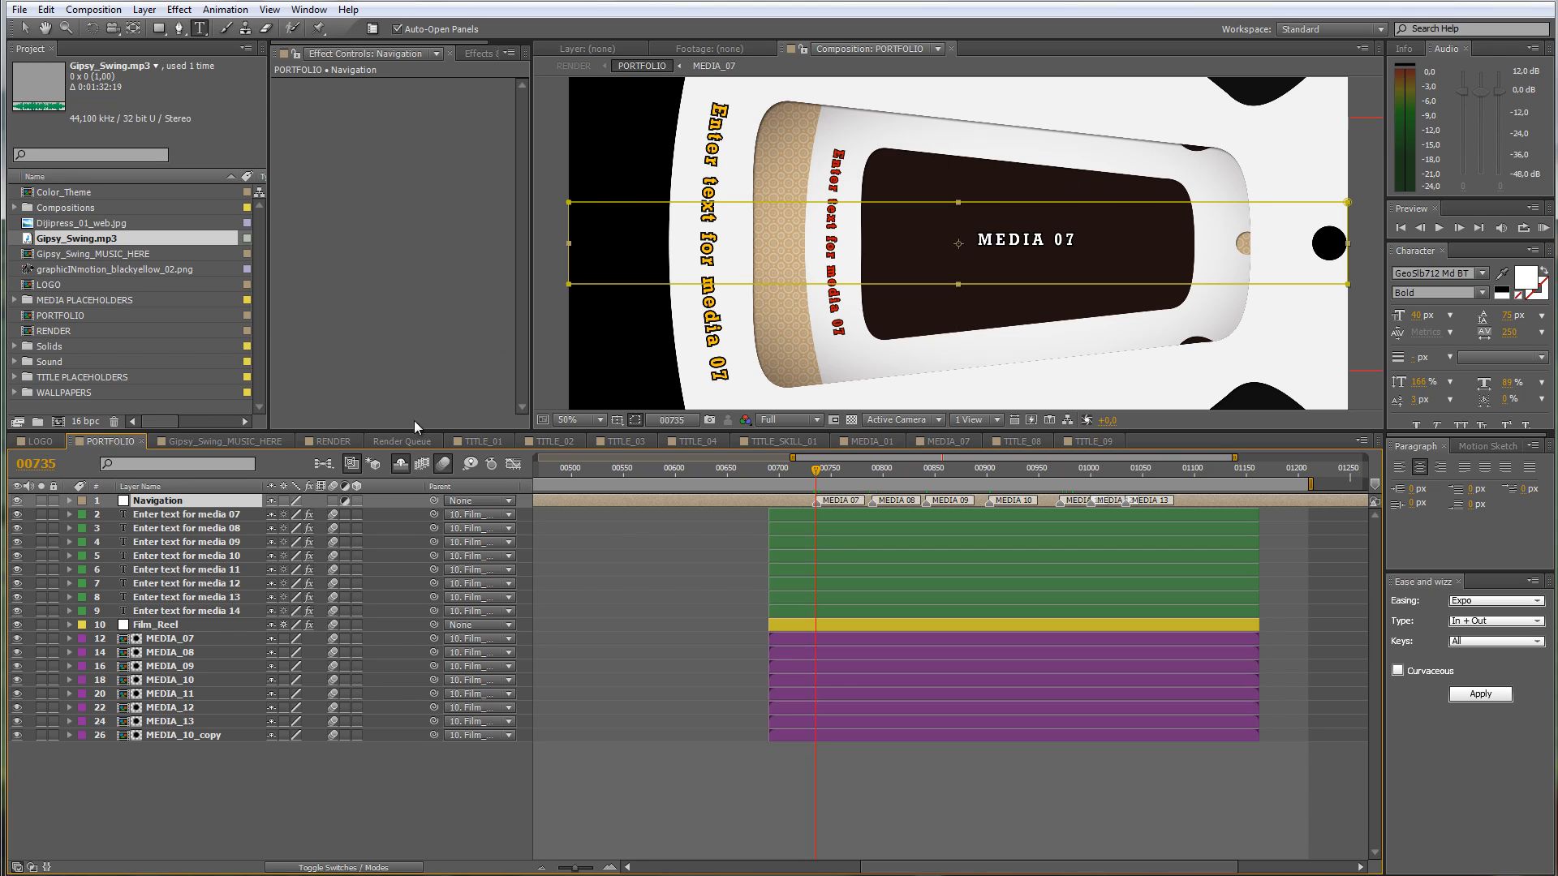
Step: Replace the content of the "Enter text for media 07" layer with "RETRO MOTION PROMO"
left_click(192, 516)
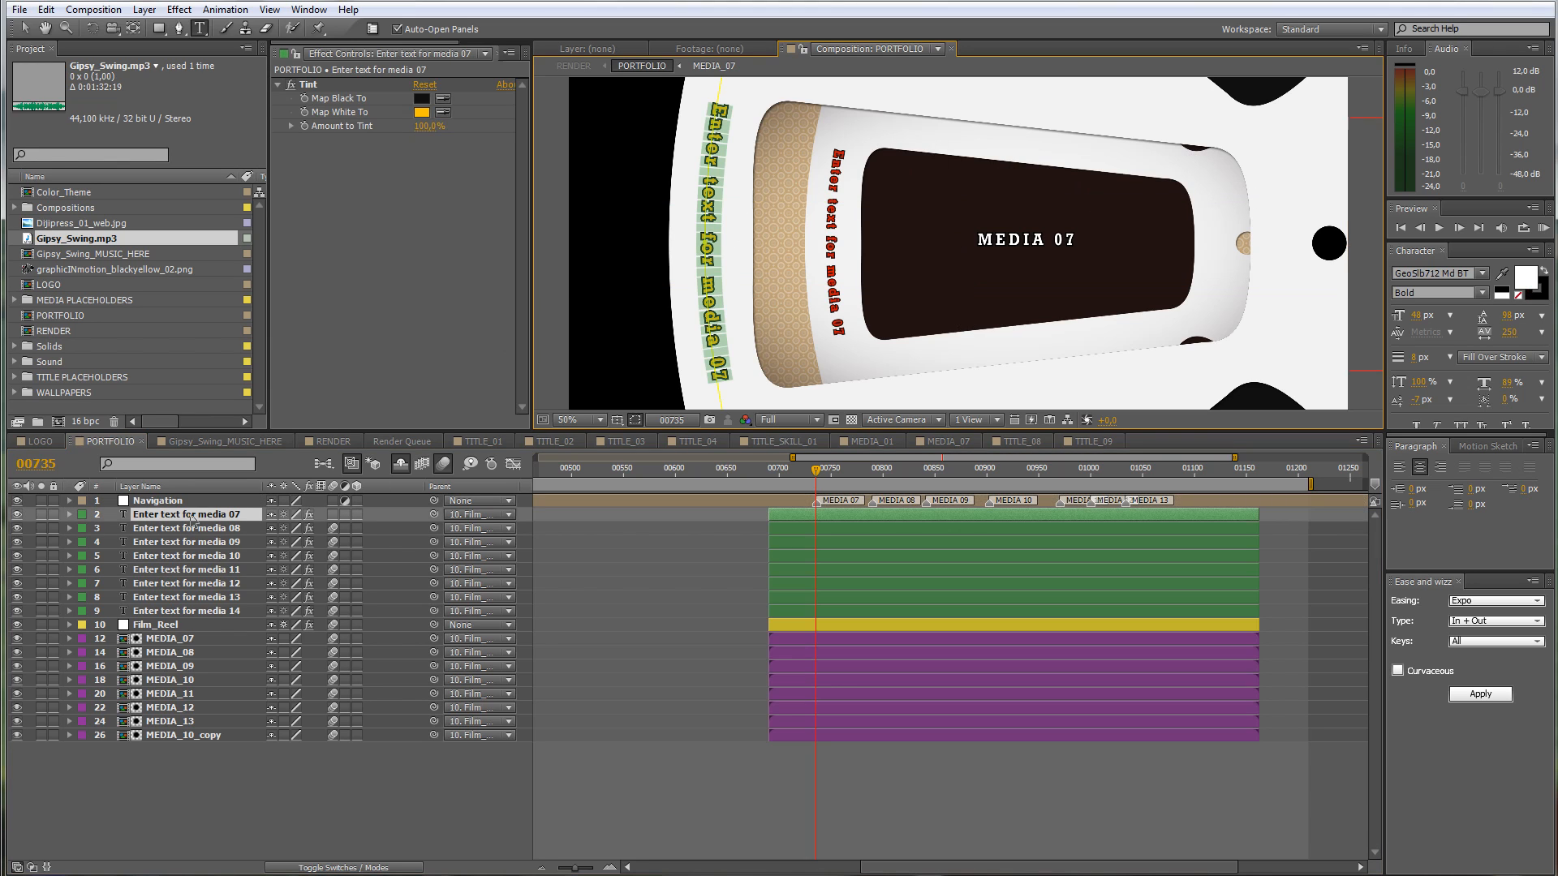
type("RETRO")
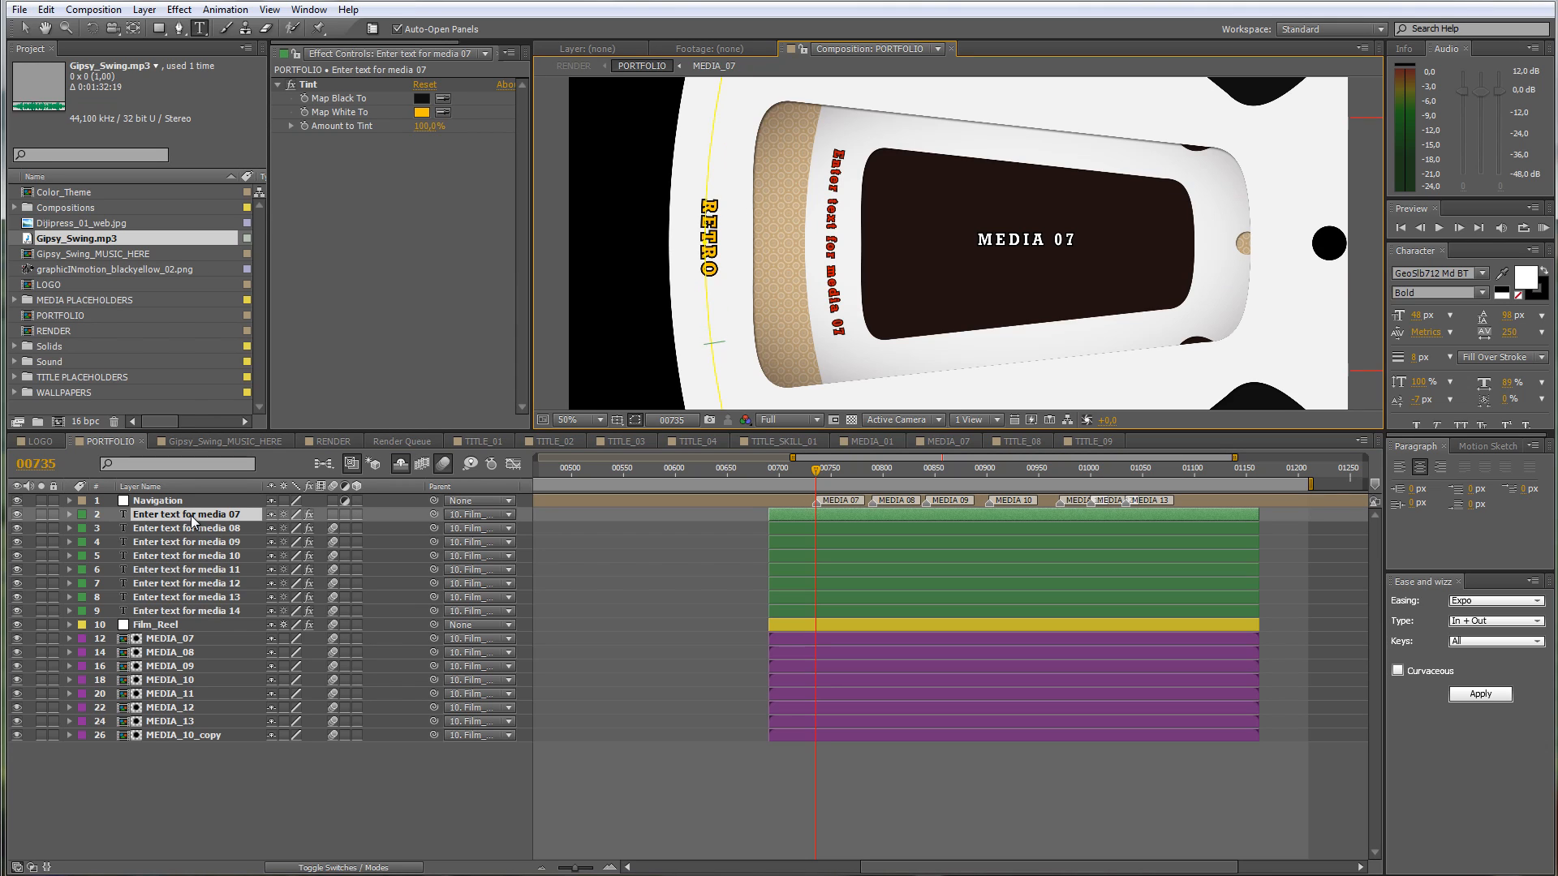
type(" MOTION PROMO")
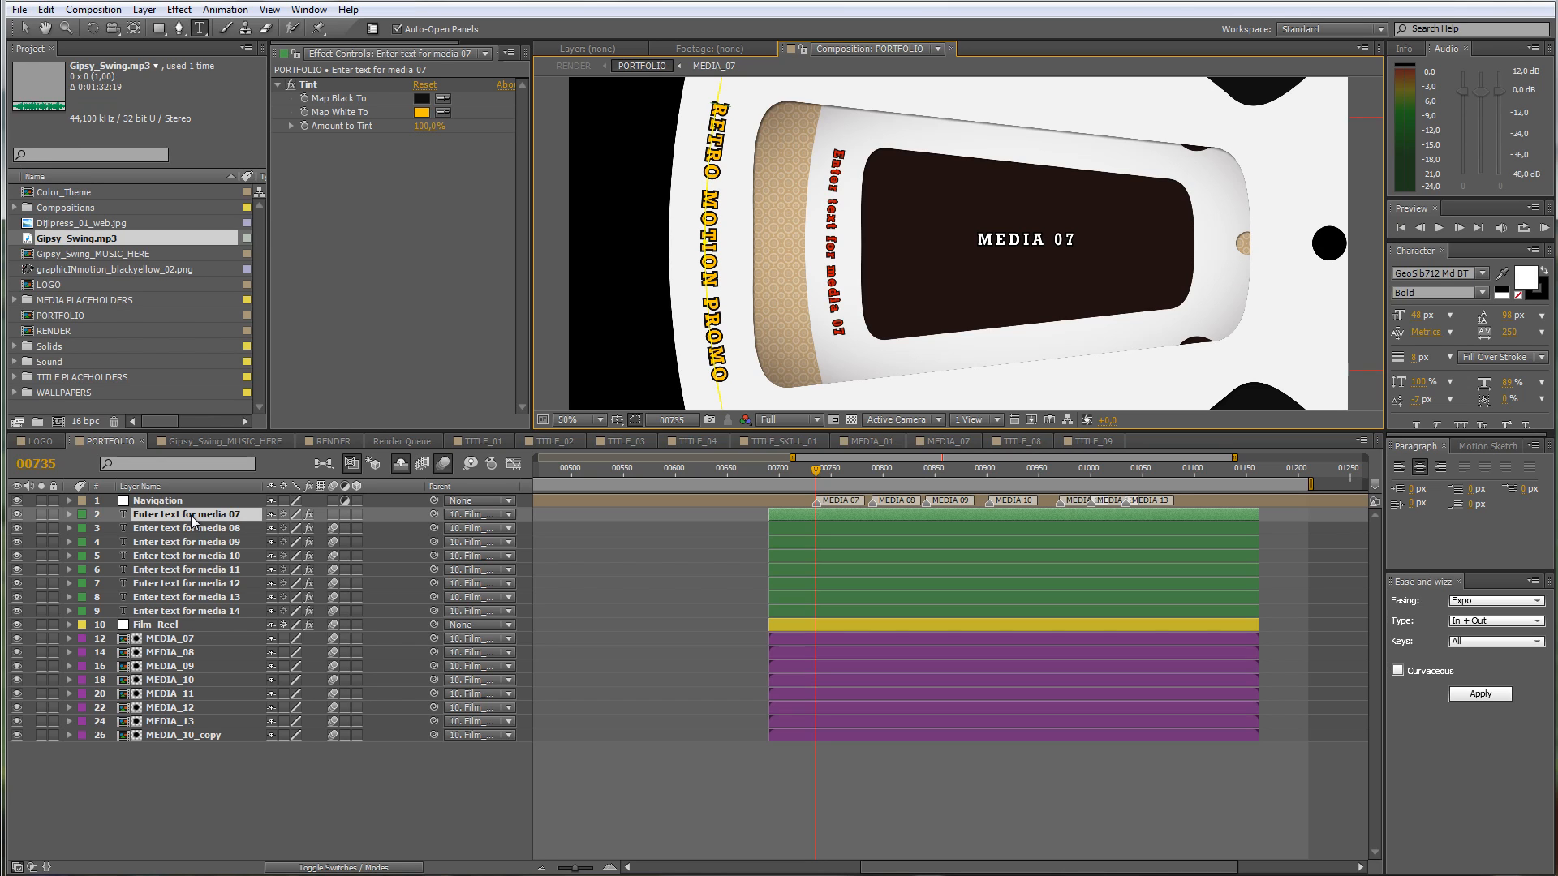
Step: Insert "AE TEMPLATE - " before "RETRO MOTION PROMO" in the media 07 caption and reduce its font size to fit the reel's arc
type("AE")
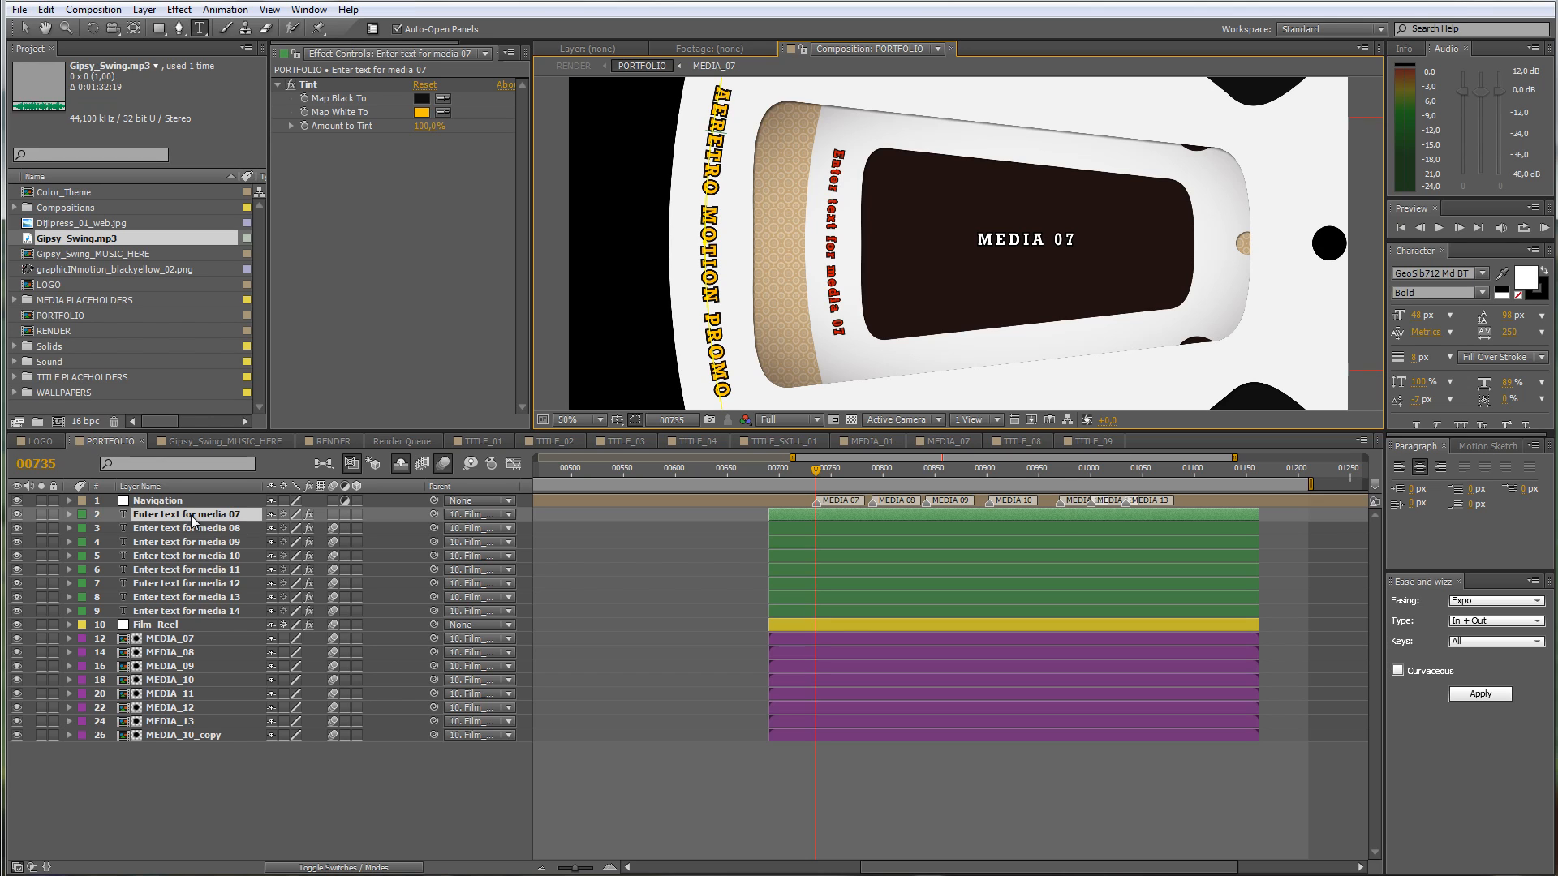
type("TEMPLATE")
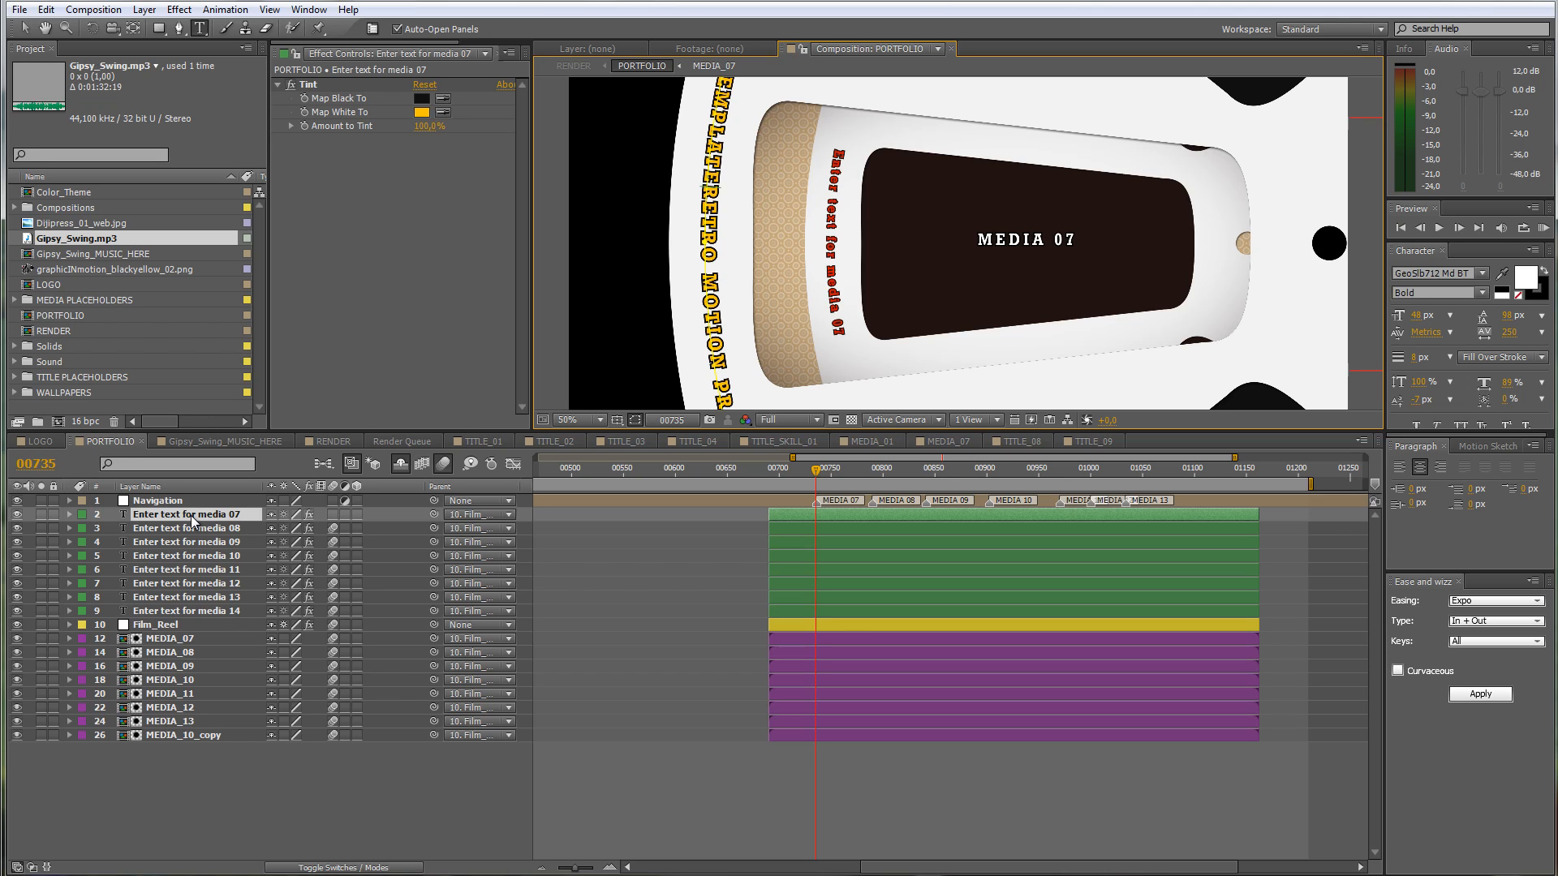
type(" -")
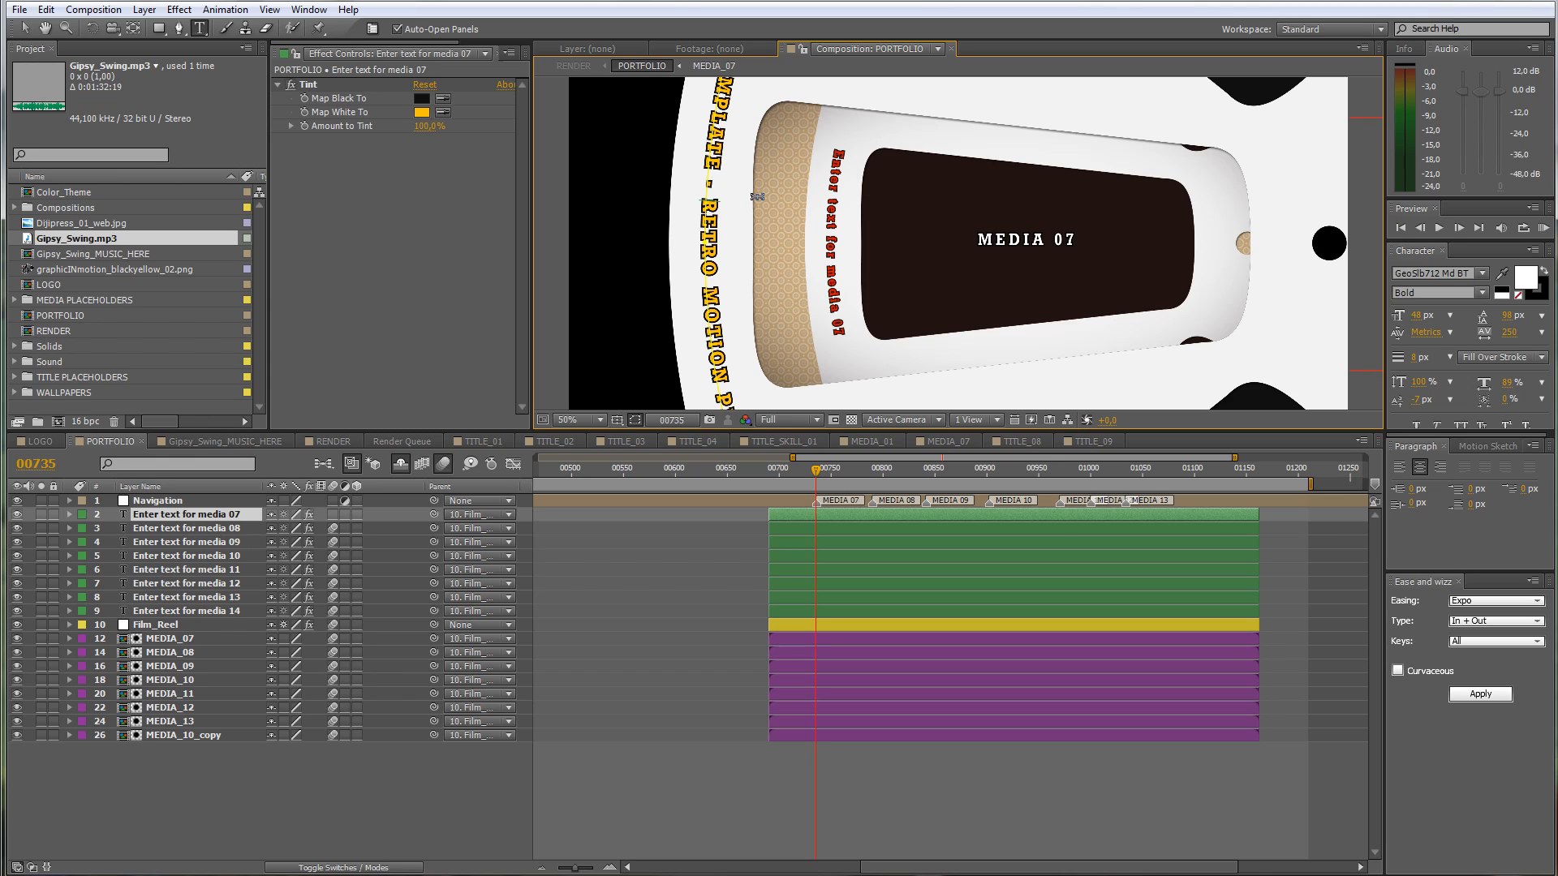
left_click(166, 517)
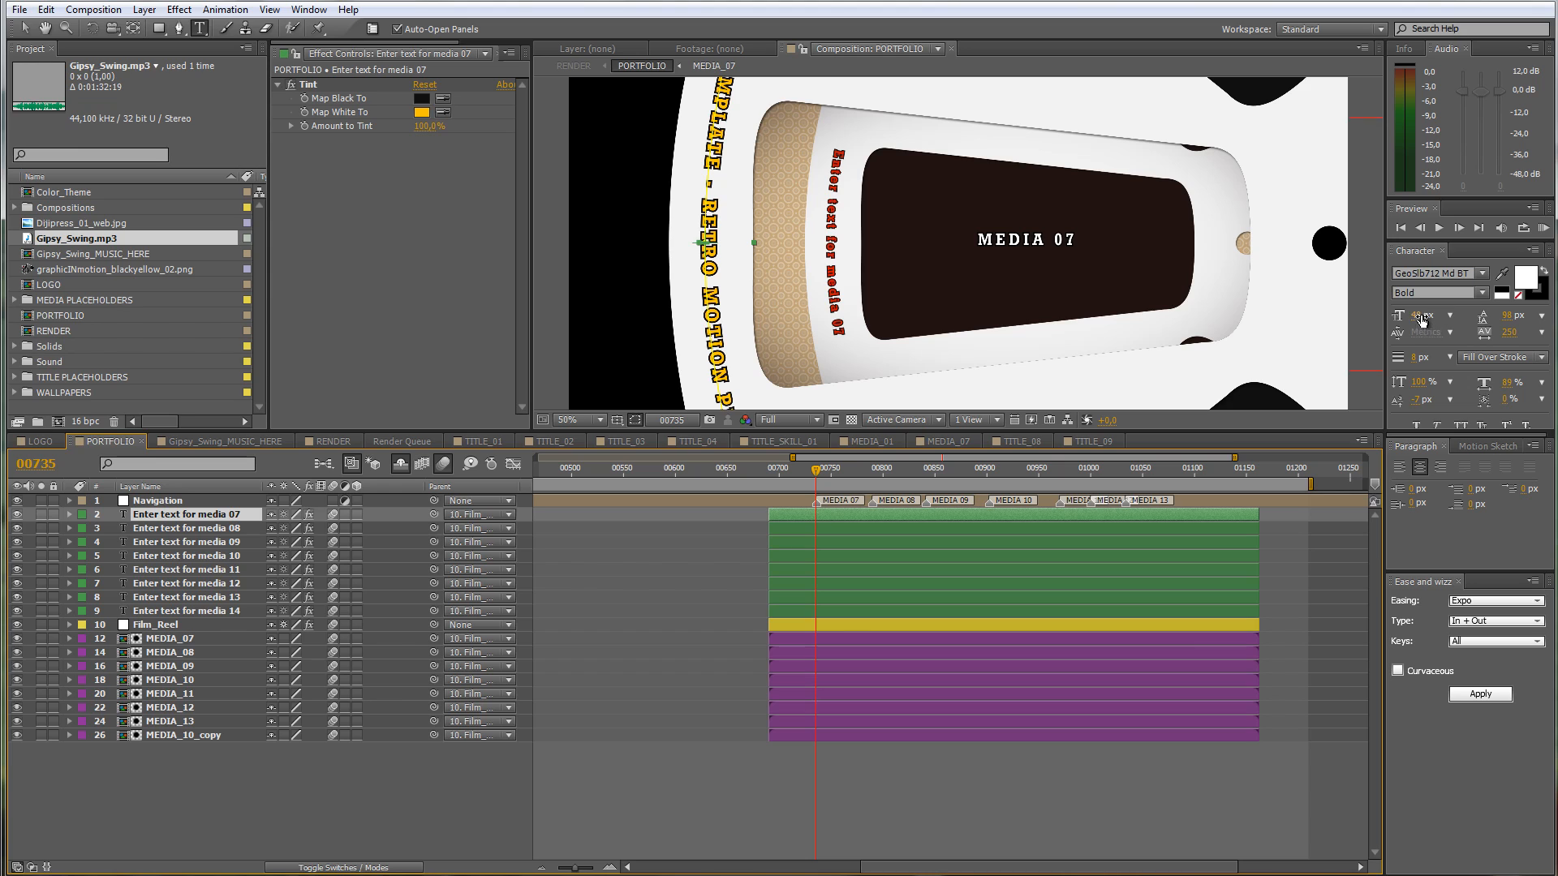
left_click_drag(1434, 316, 1412, 318)
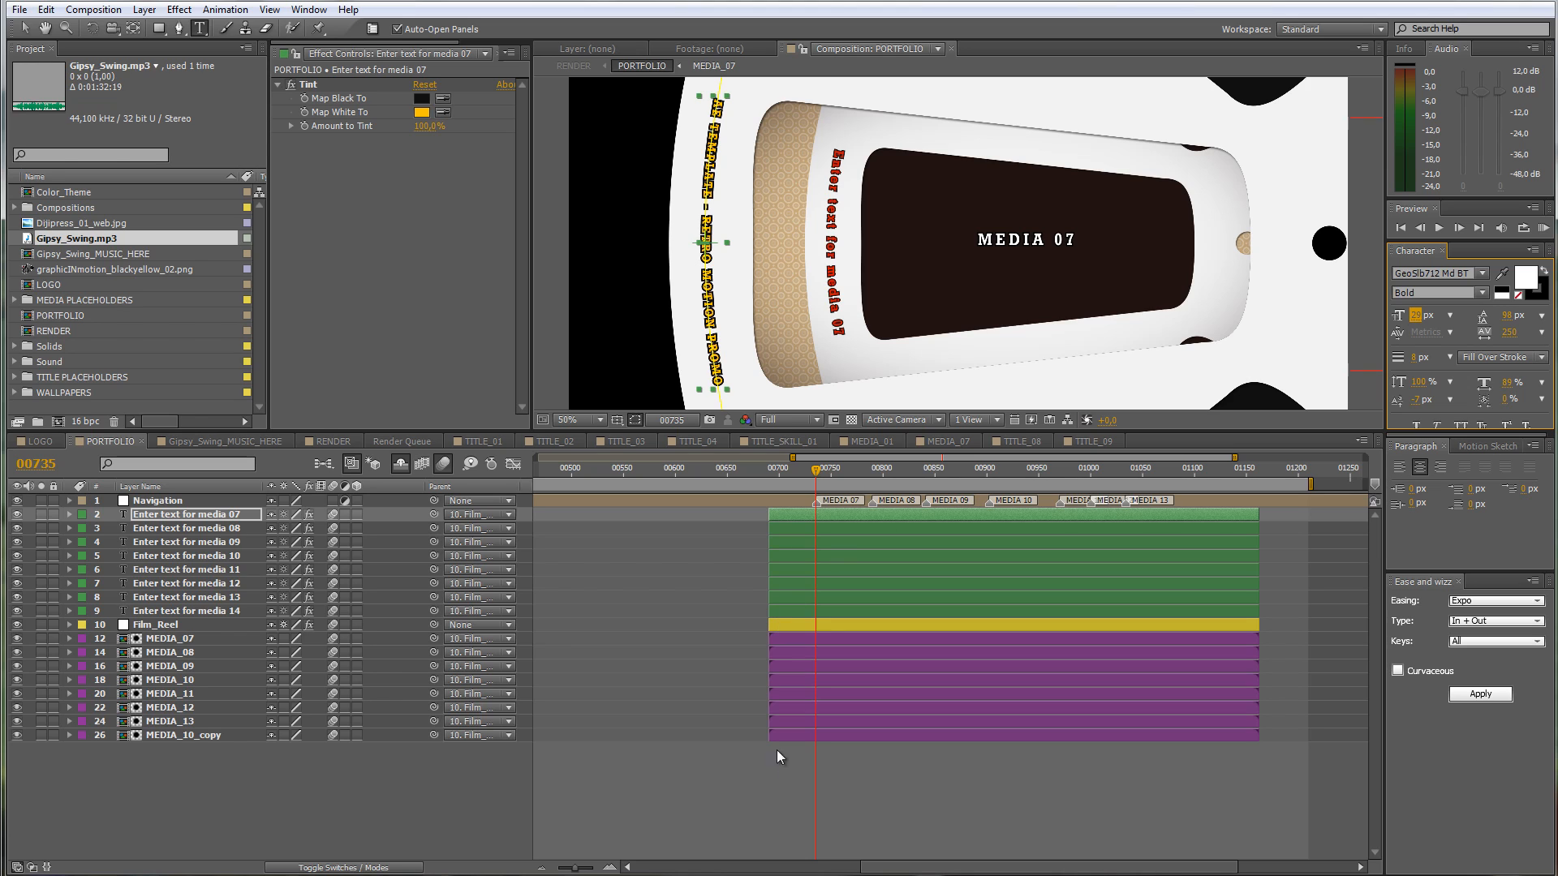
left_click(785, 796)
Step: Move the current time to the MEDIA 08 marker at frame 792 and select the "Enter text for media 08" layer
left_click_drag(846, 477, 878, 475)
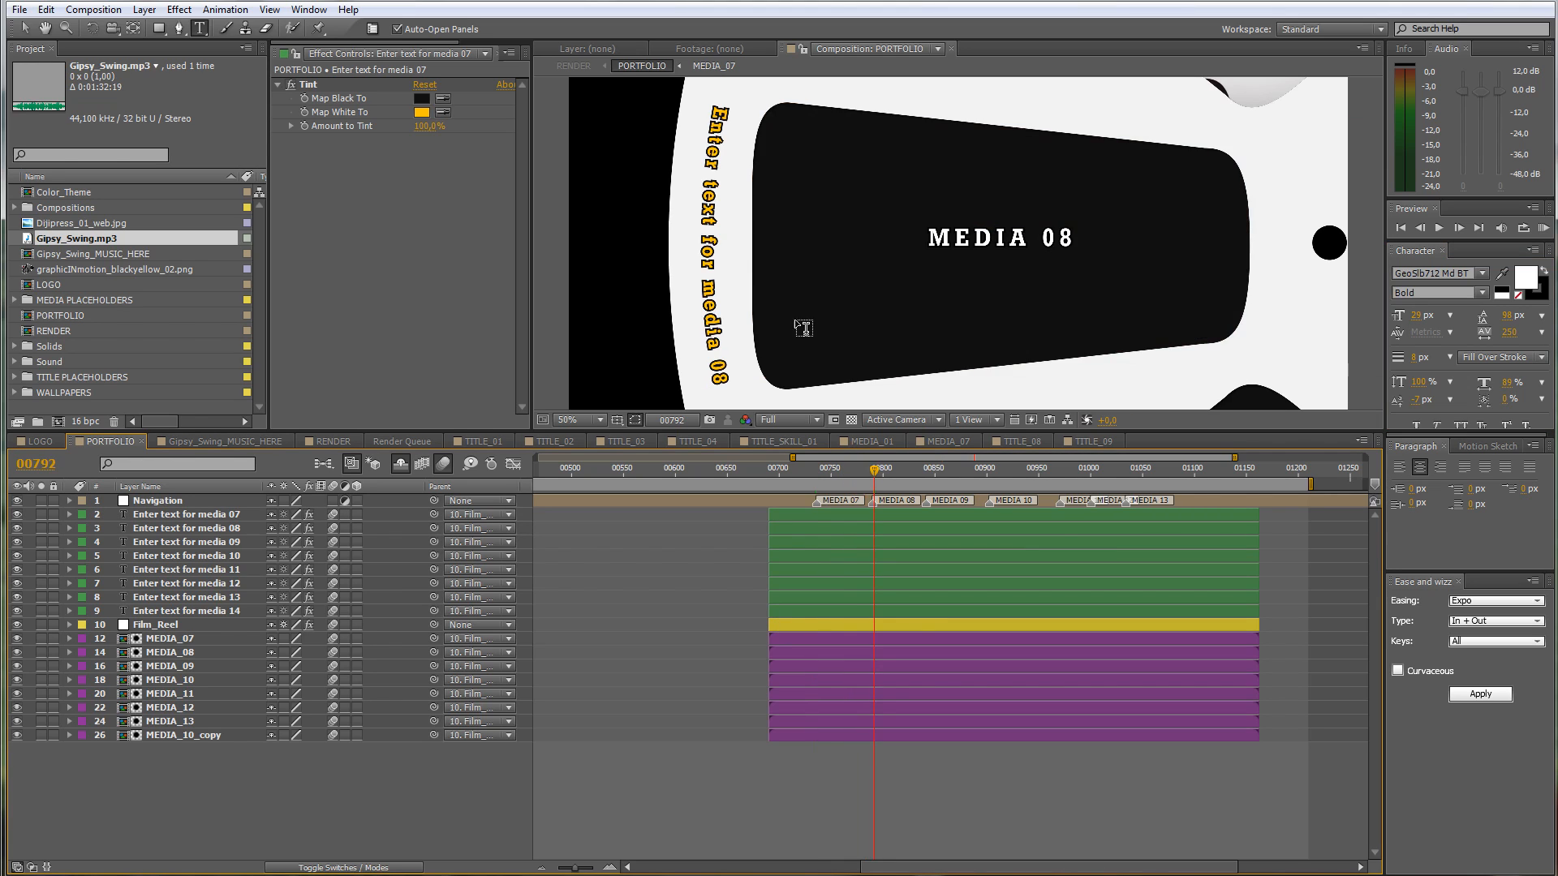
left_click(232, 532)
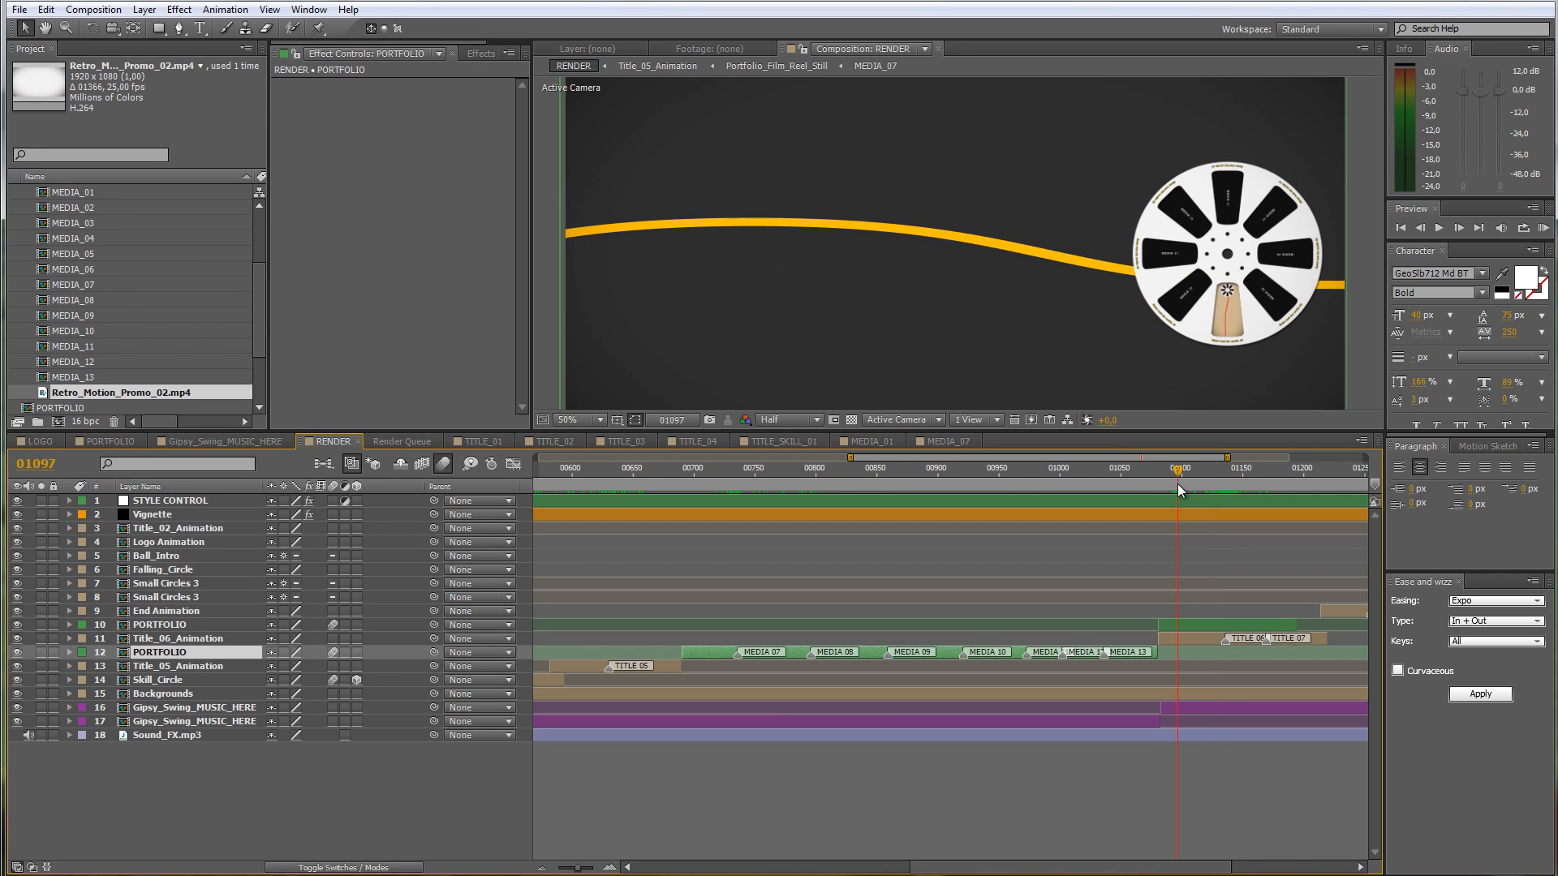
Step: Move RENDER to the TITLE 06 marker at frame 1137, collapse the MEDIA PLACEHOLDERS folder and expand TITLE PLACEHOLDERS
left_click_drag(1176, 484, 1227, 482)
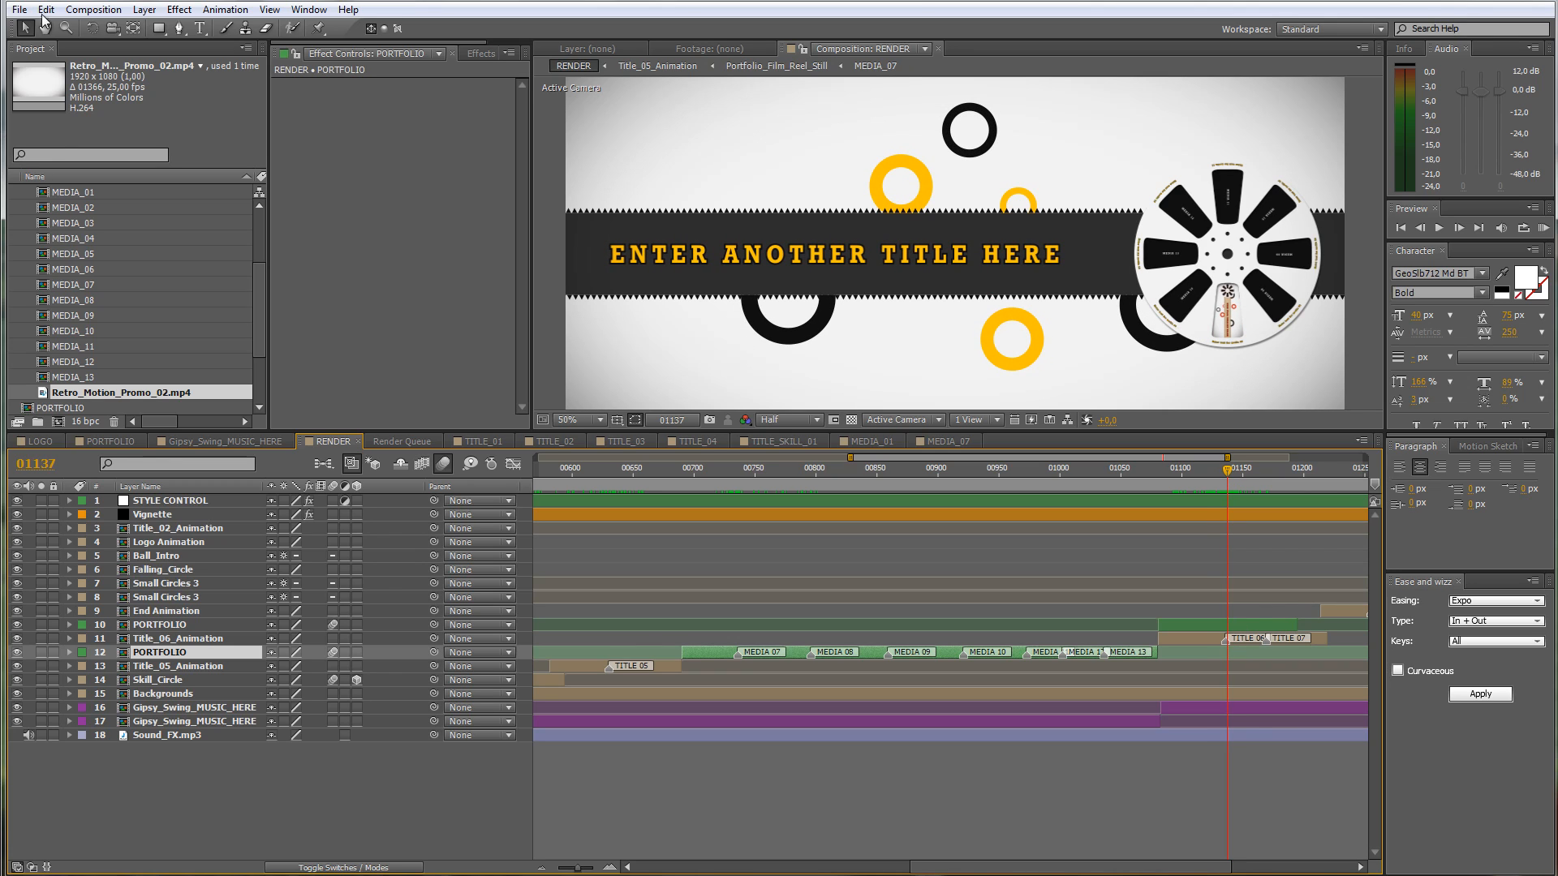
left_click(31, 219)
scroll(30, 218, "up", 3)
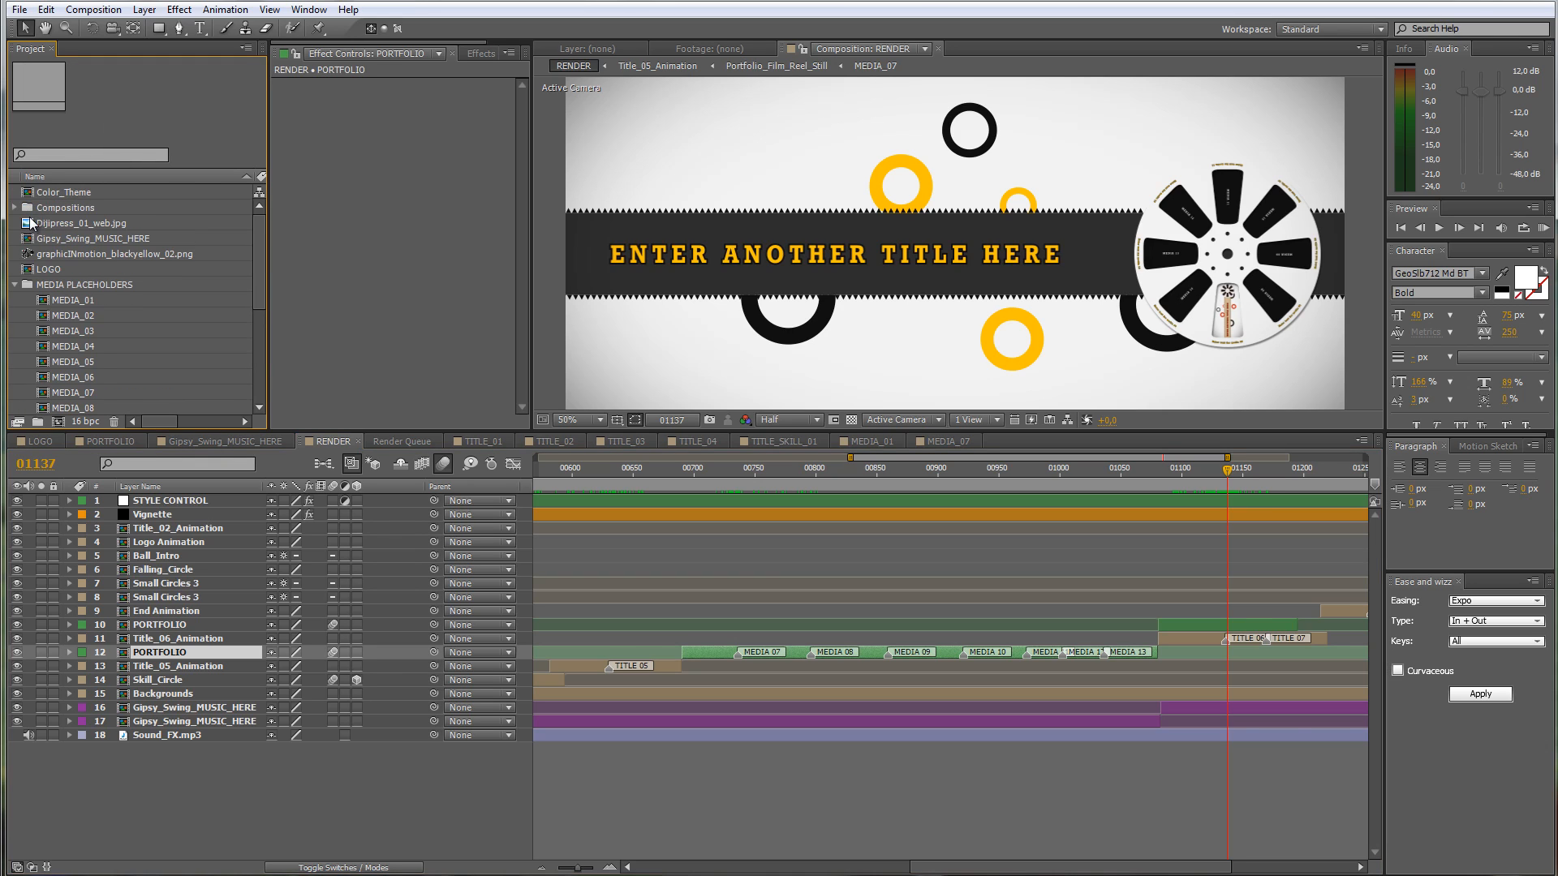
left_click(14, 285)
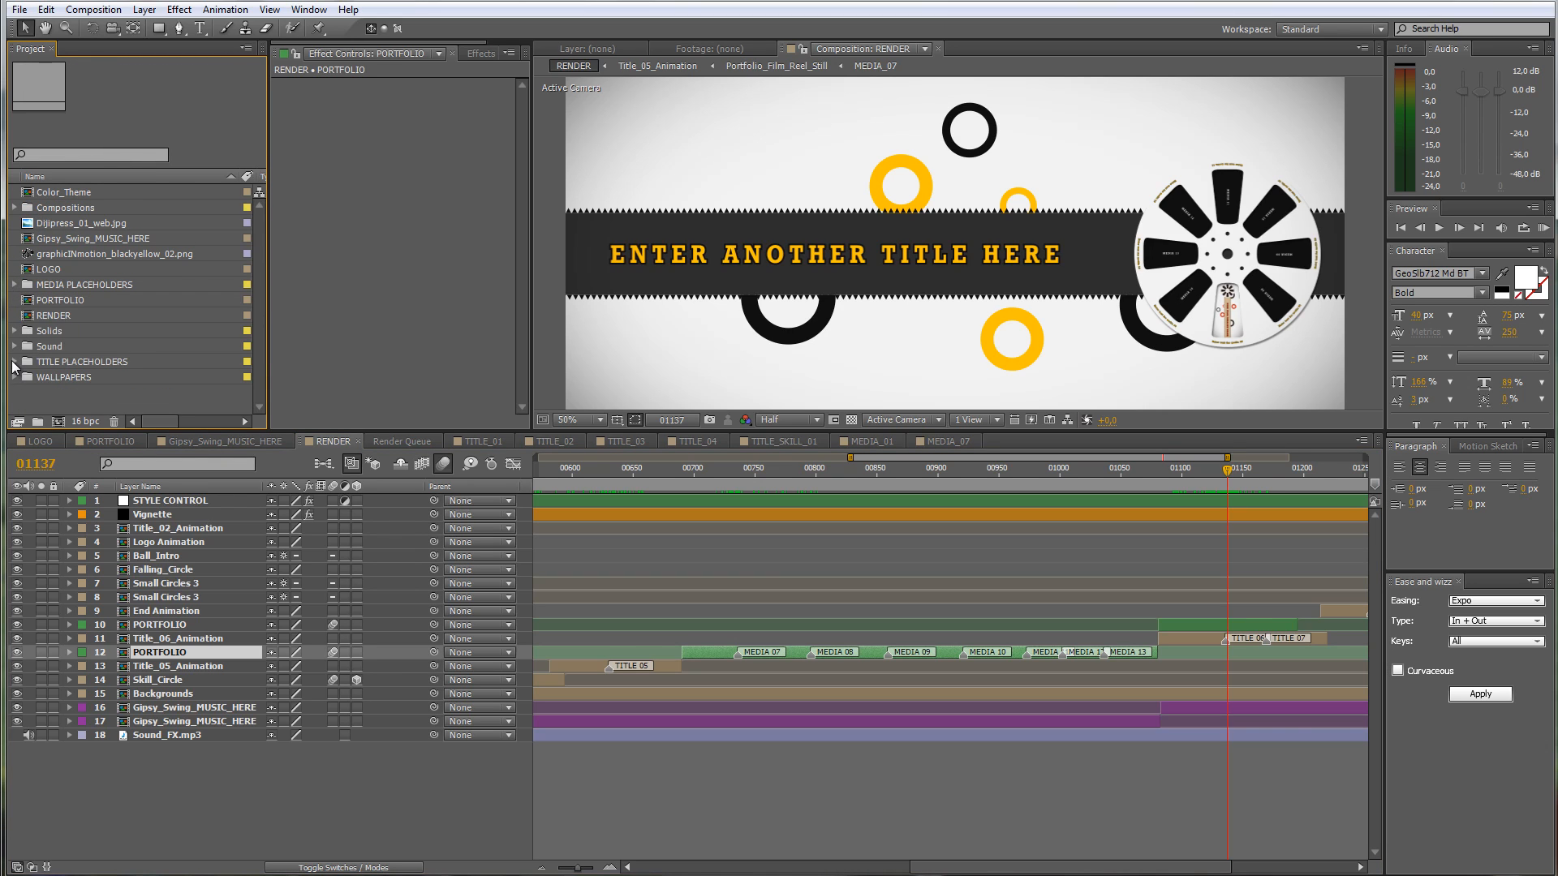
left_click(15, 362)
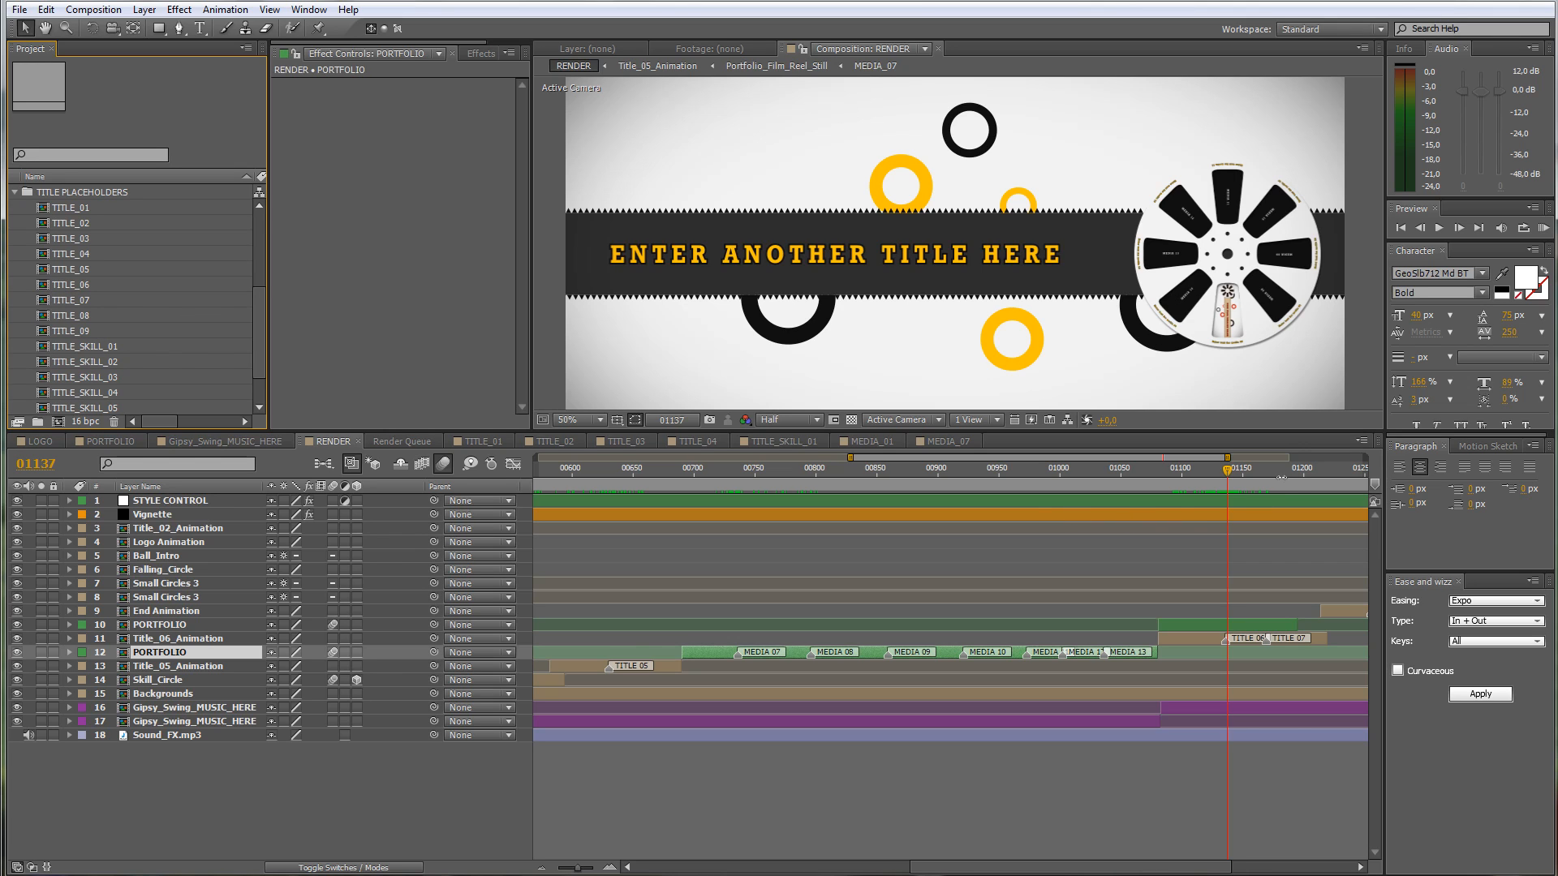
Step: Review the TITLE 07 marker at frame 1167 and the End Animation's TITLE 08+09 marker at frame 1254
left_click_drag(1261, 470, 1263, 471)
left_click_drag(1043, 867, 1169, 866)
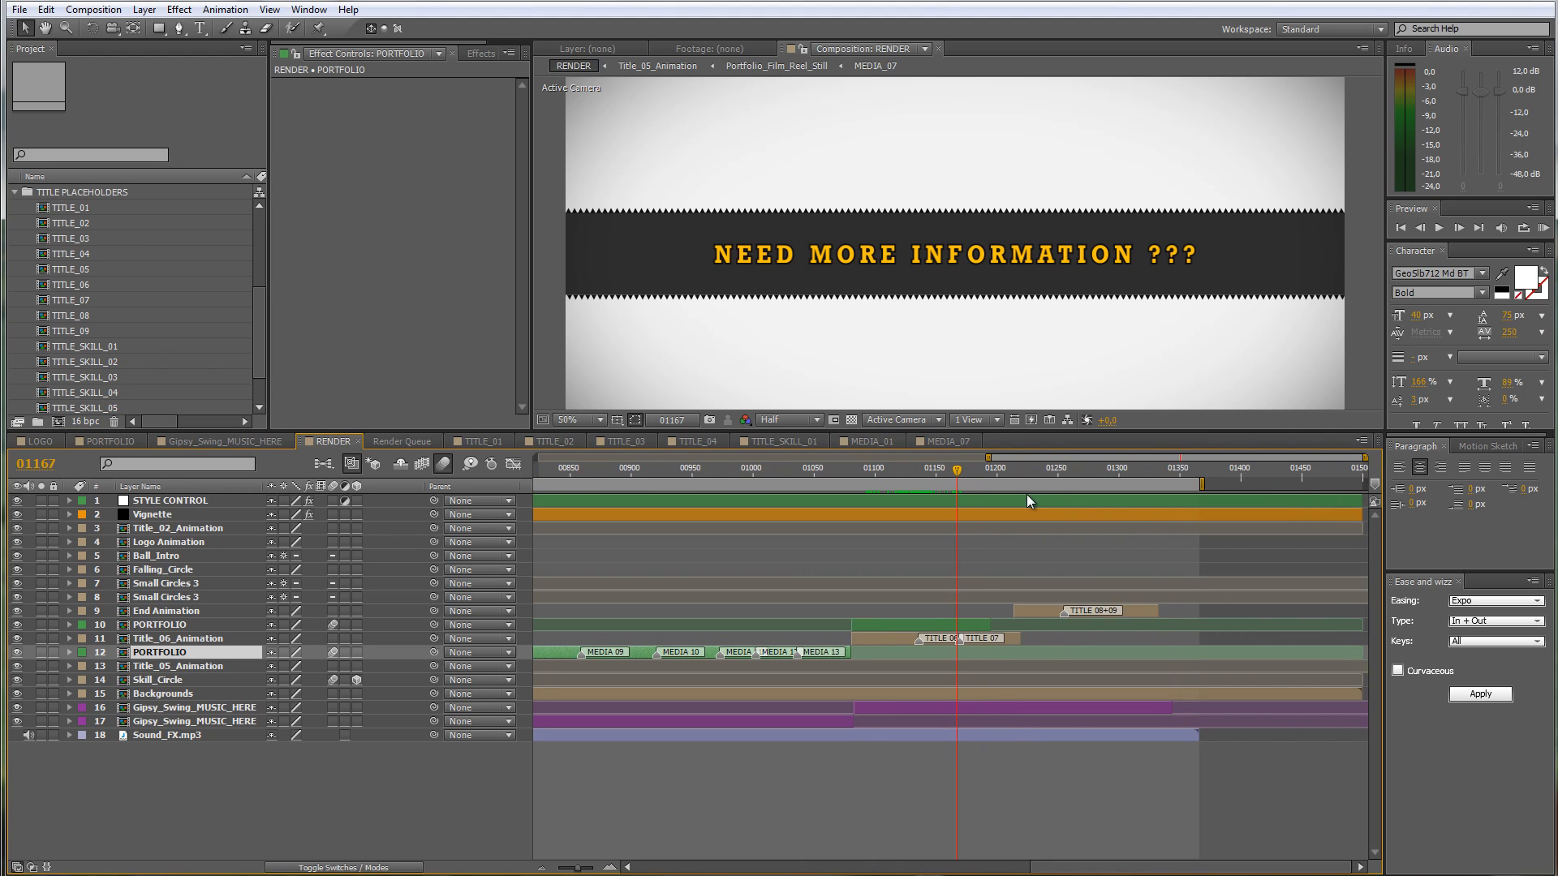
left_click_drag(1047, 472, 1062, 471)
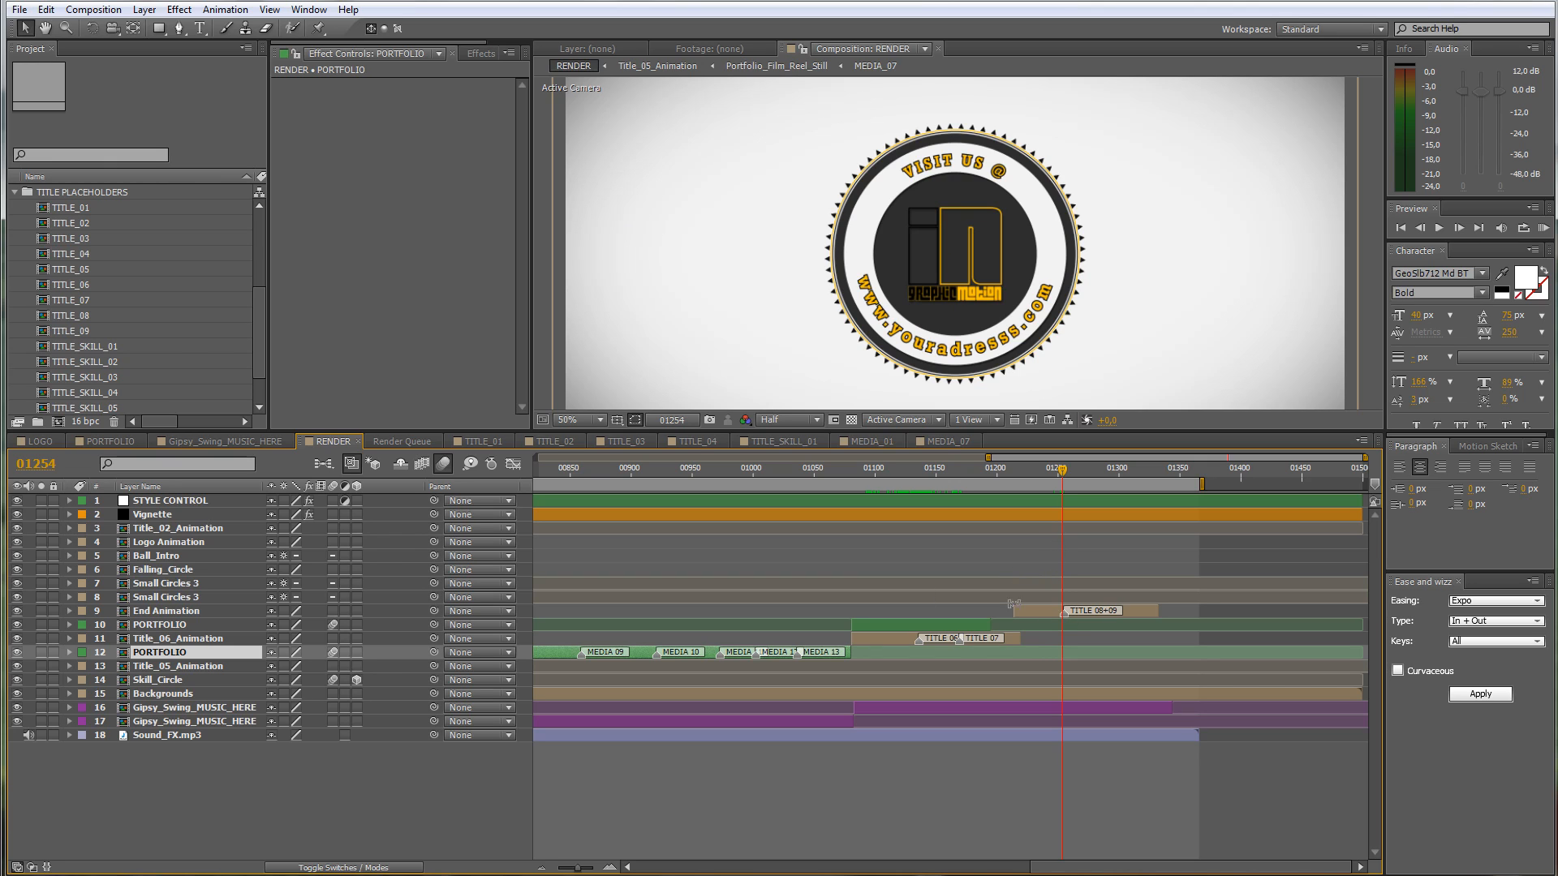
Step: Open the TITLE_08 composition, set the time to frame 101 at its title marker and open the "VISIT US @" text for editing
double_click(44, 319)
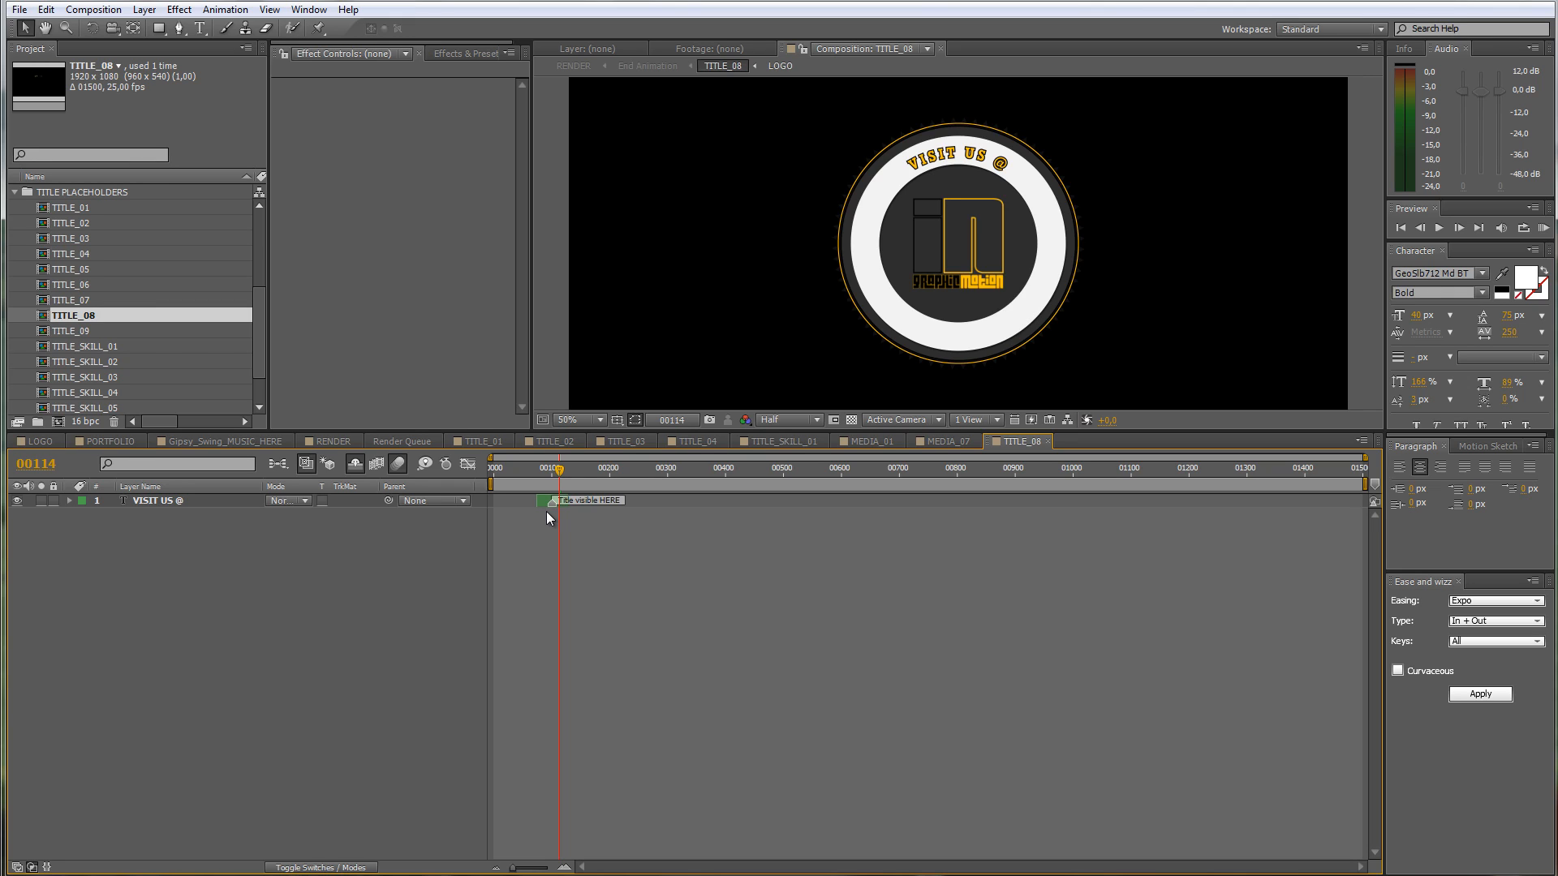
left_click(564, 469)
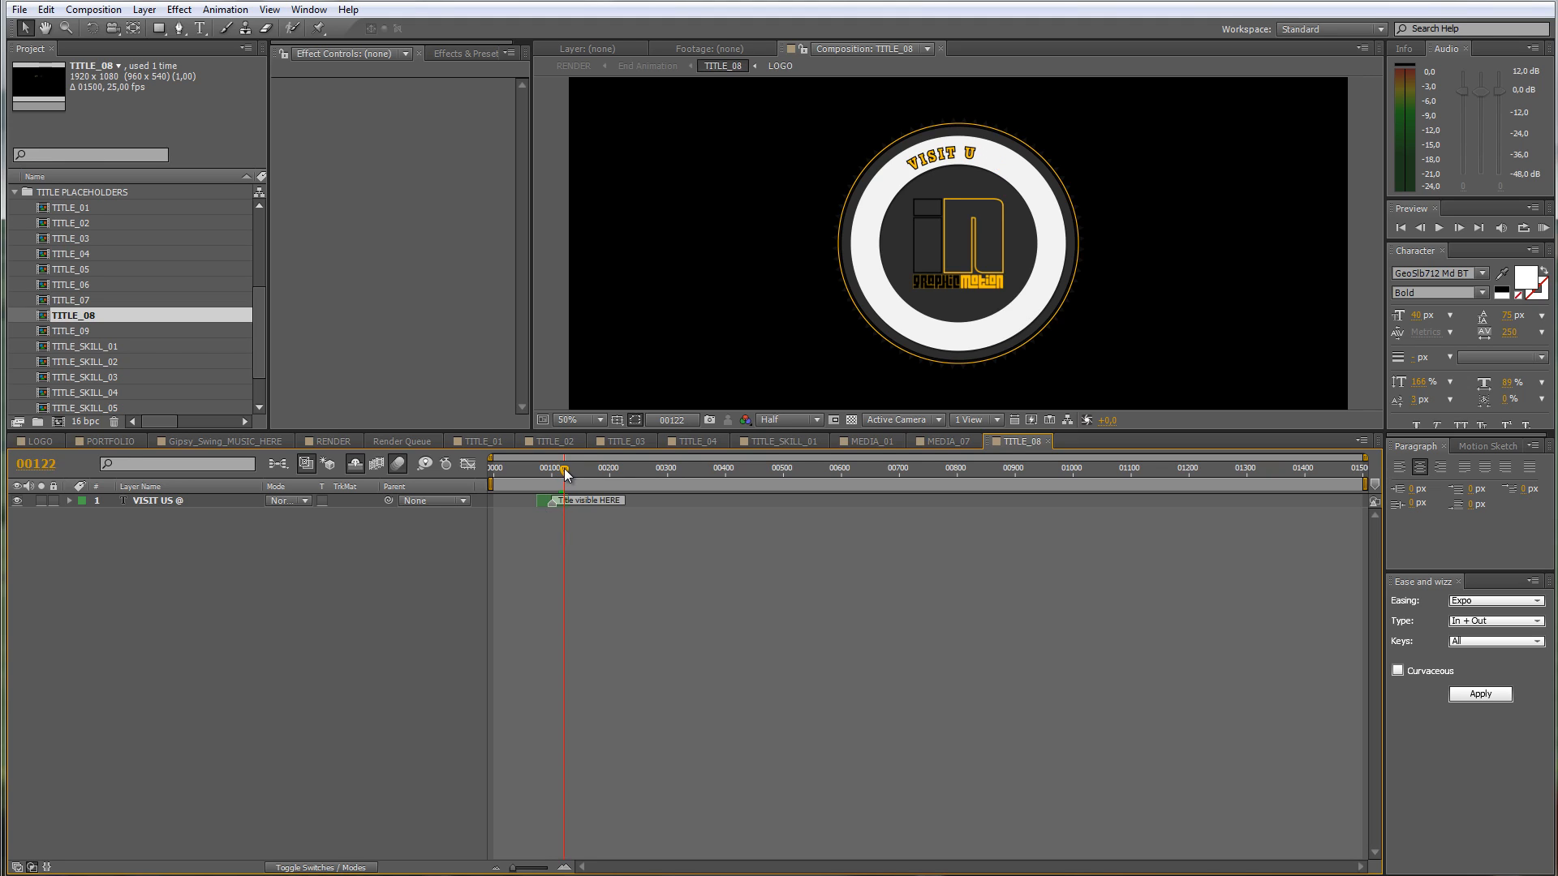
mouse_move(564, 469)
left_mouse_down()
mouse_move(539, 469)
mouse_move(553, 470)
left_mouse_up()
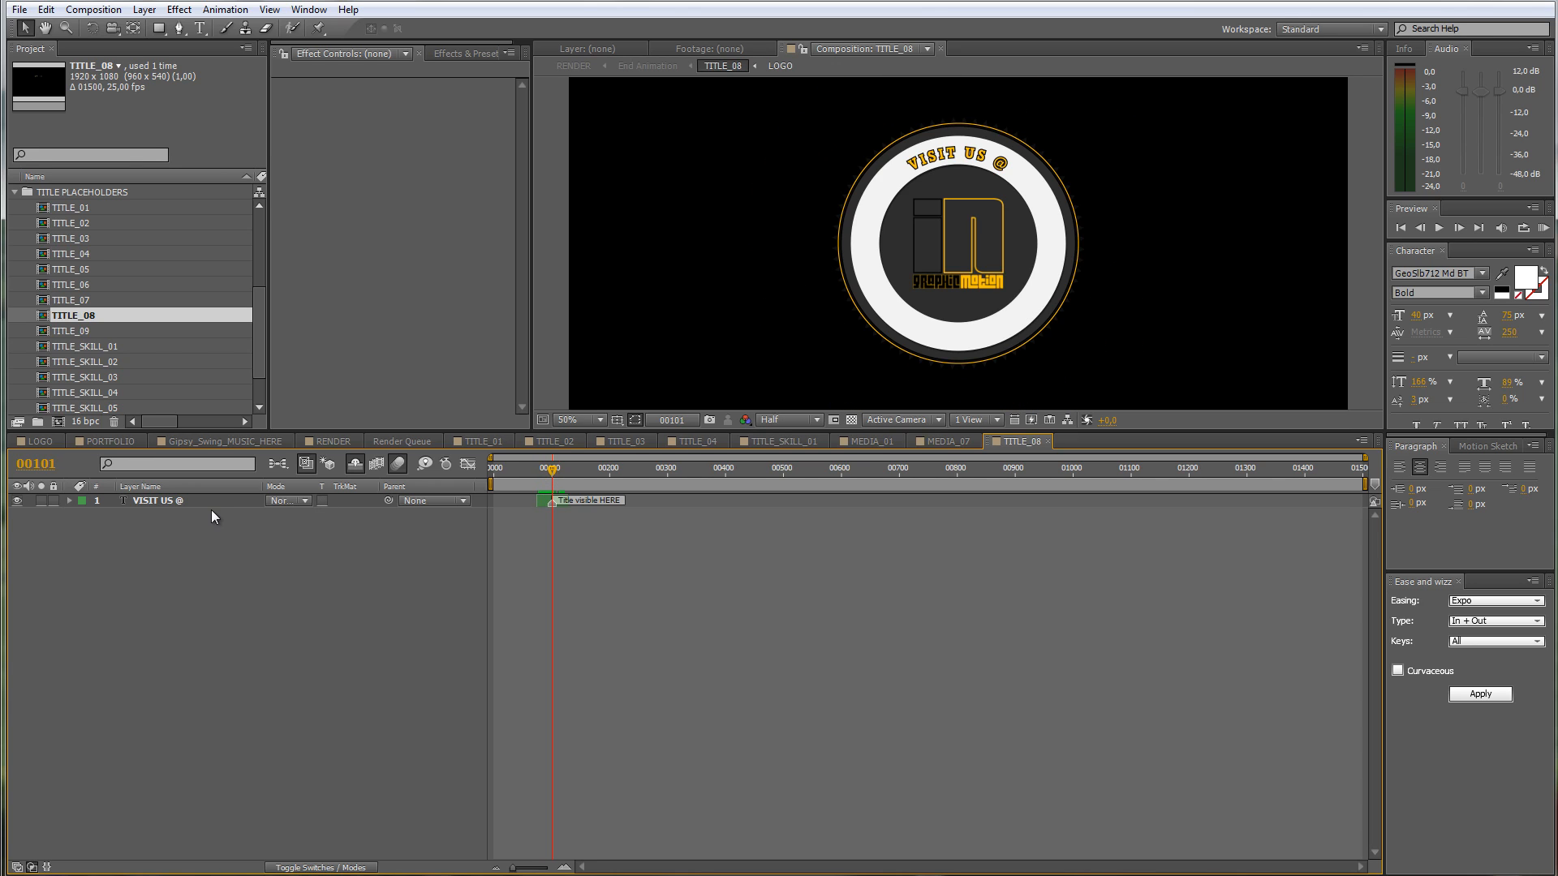
double_click(138, 499)
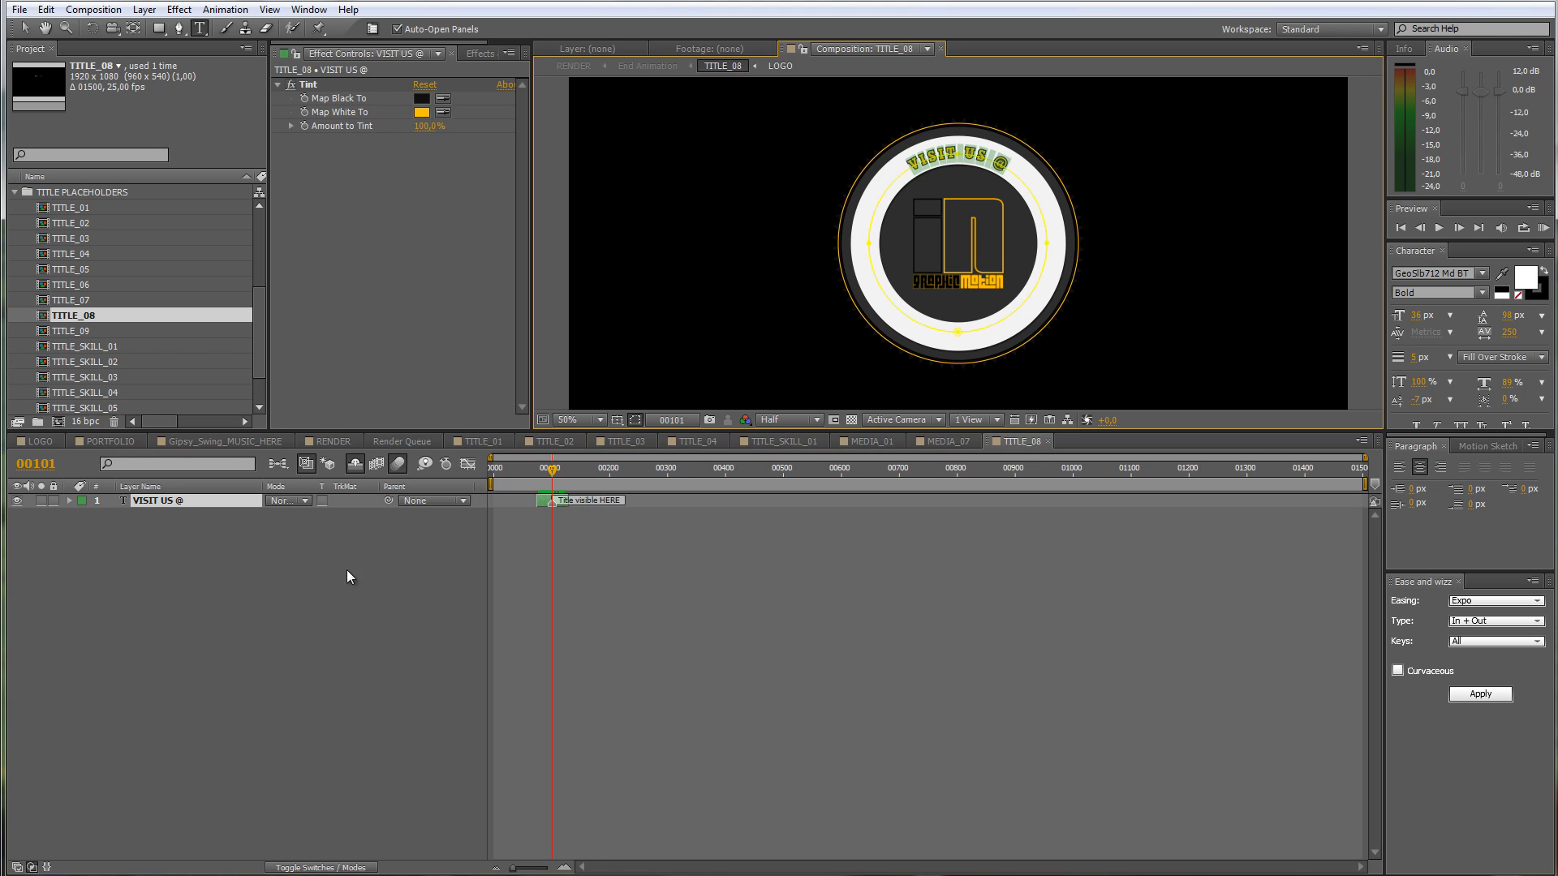
left_click(45, 331)
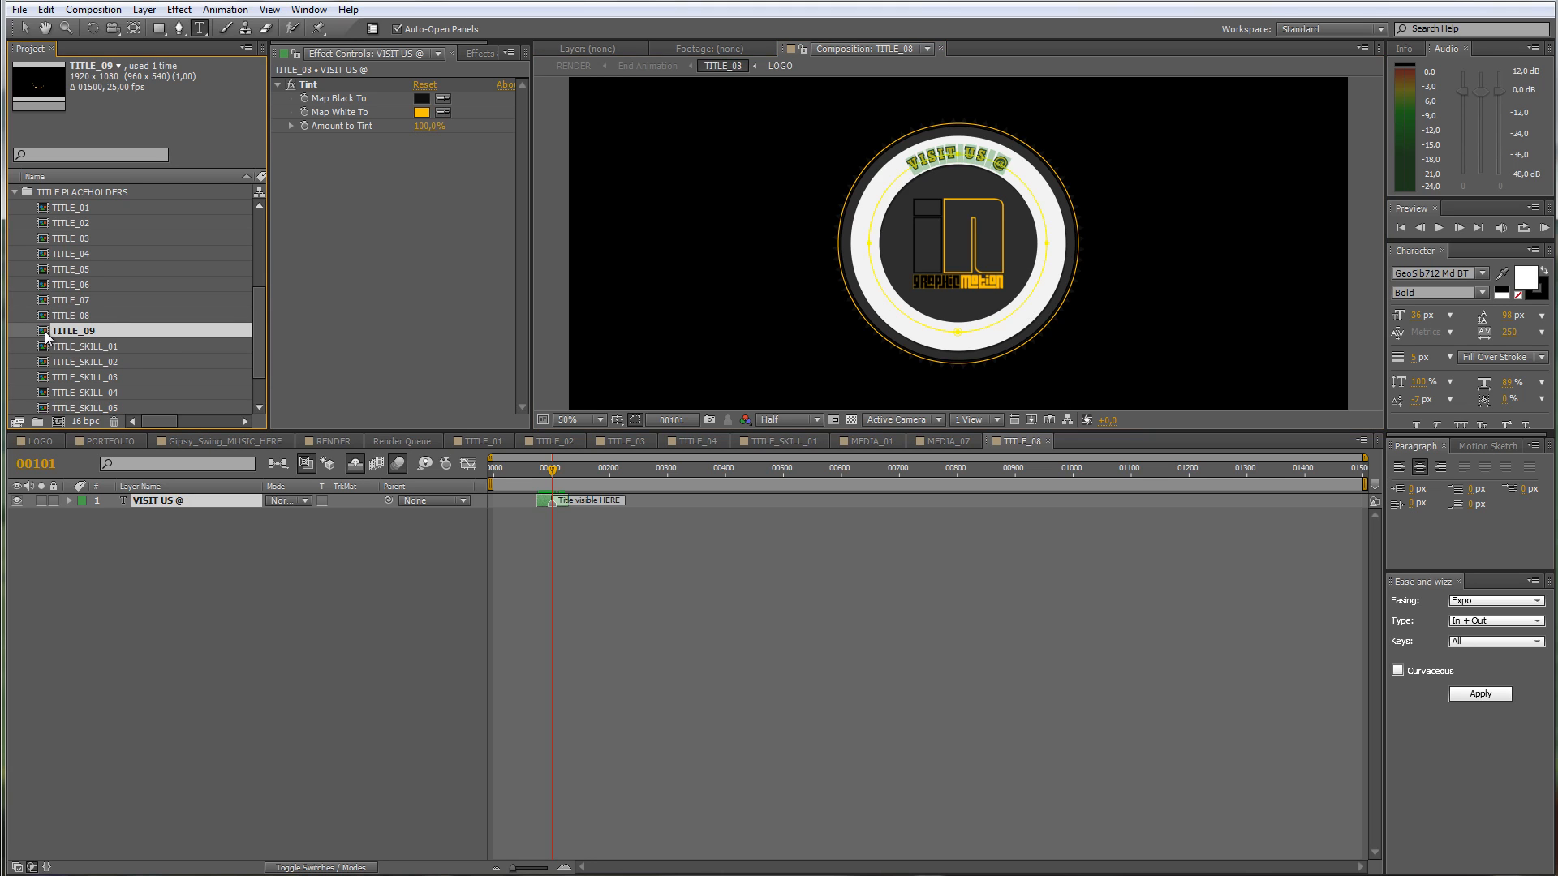
double_click(46, 331)
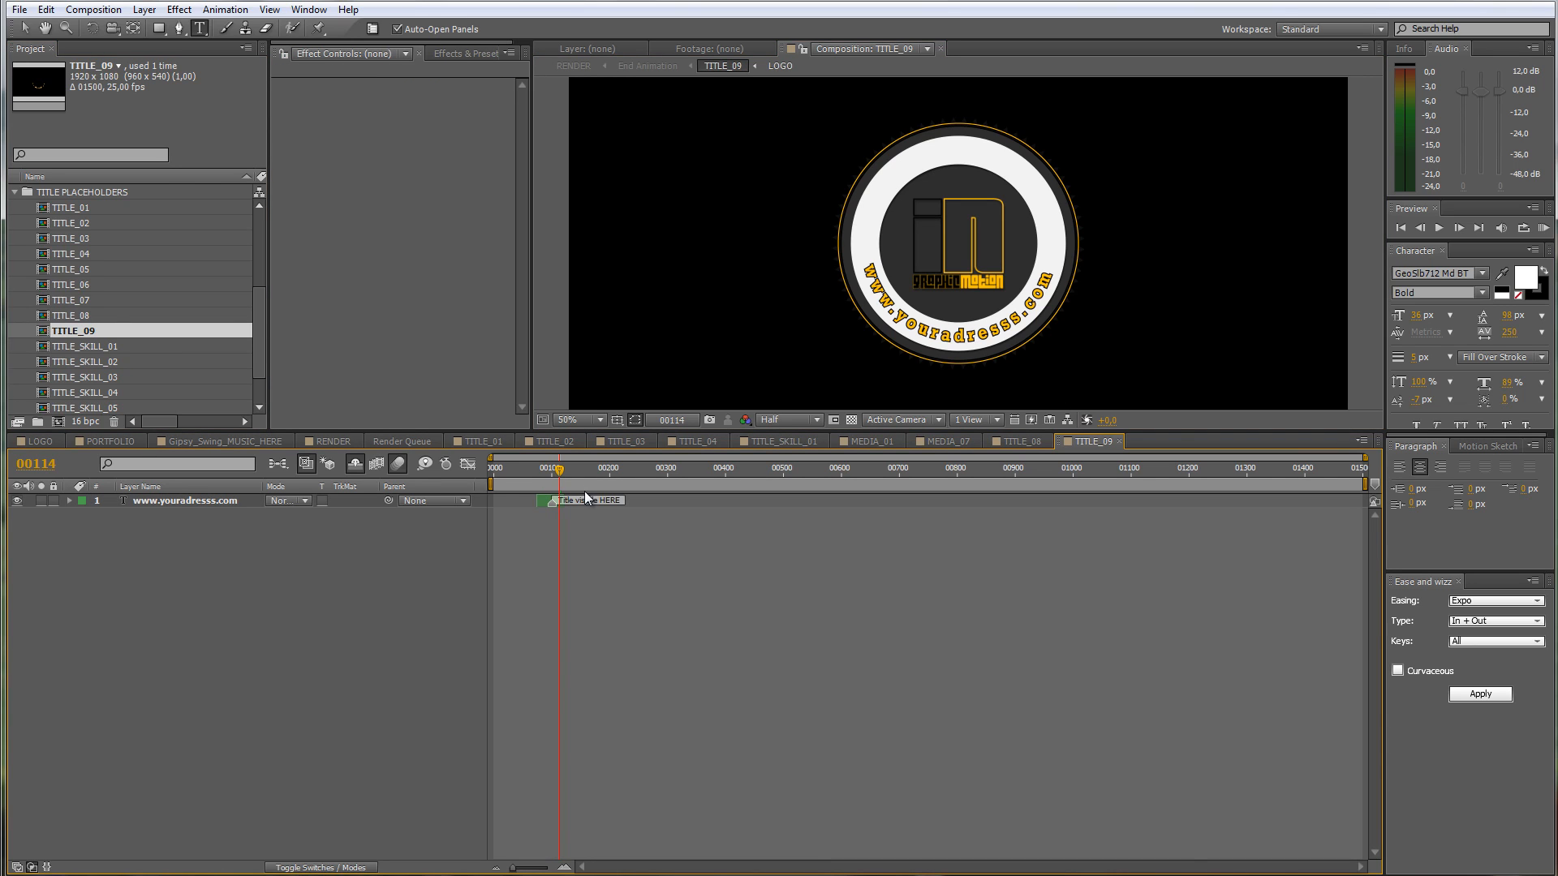
left_click_drag(558, 470, 551, 475)
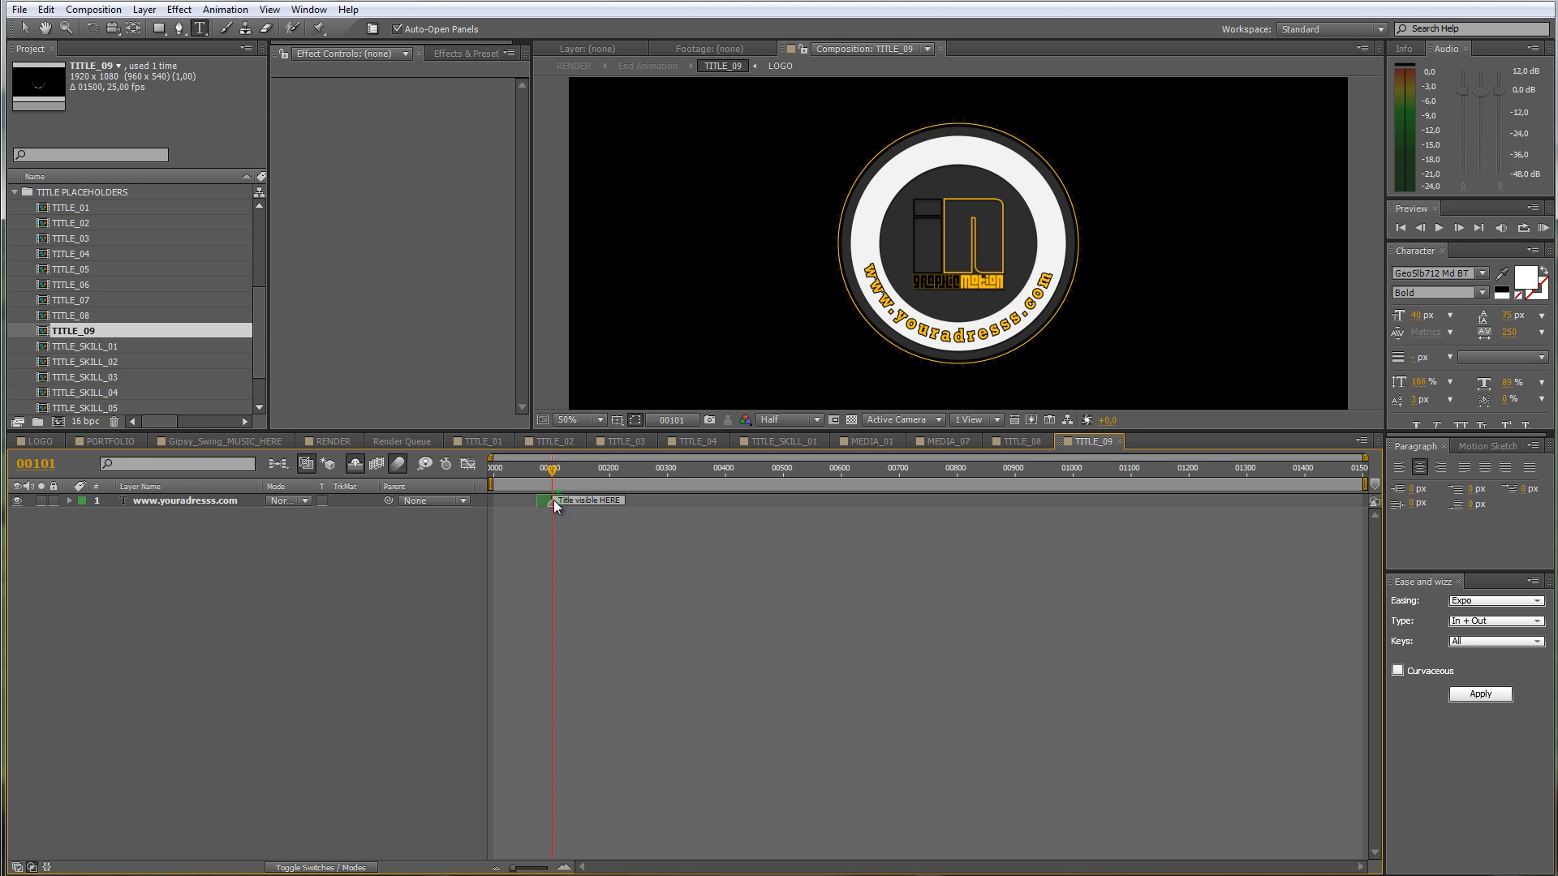
left_click(222, 502)
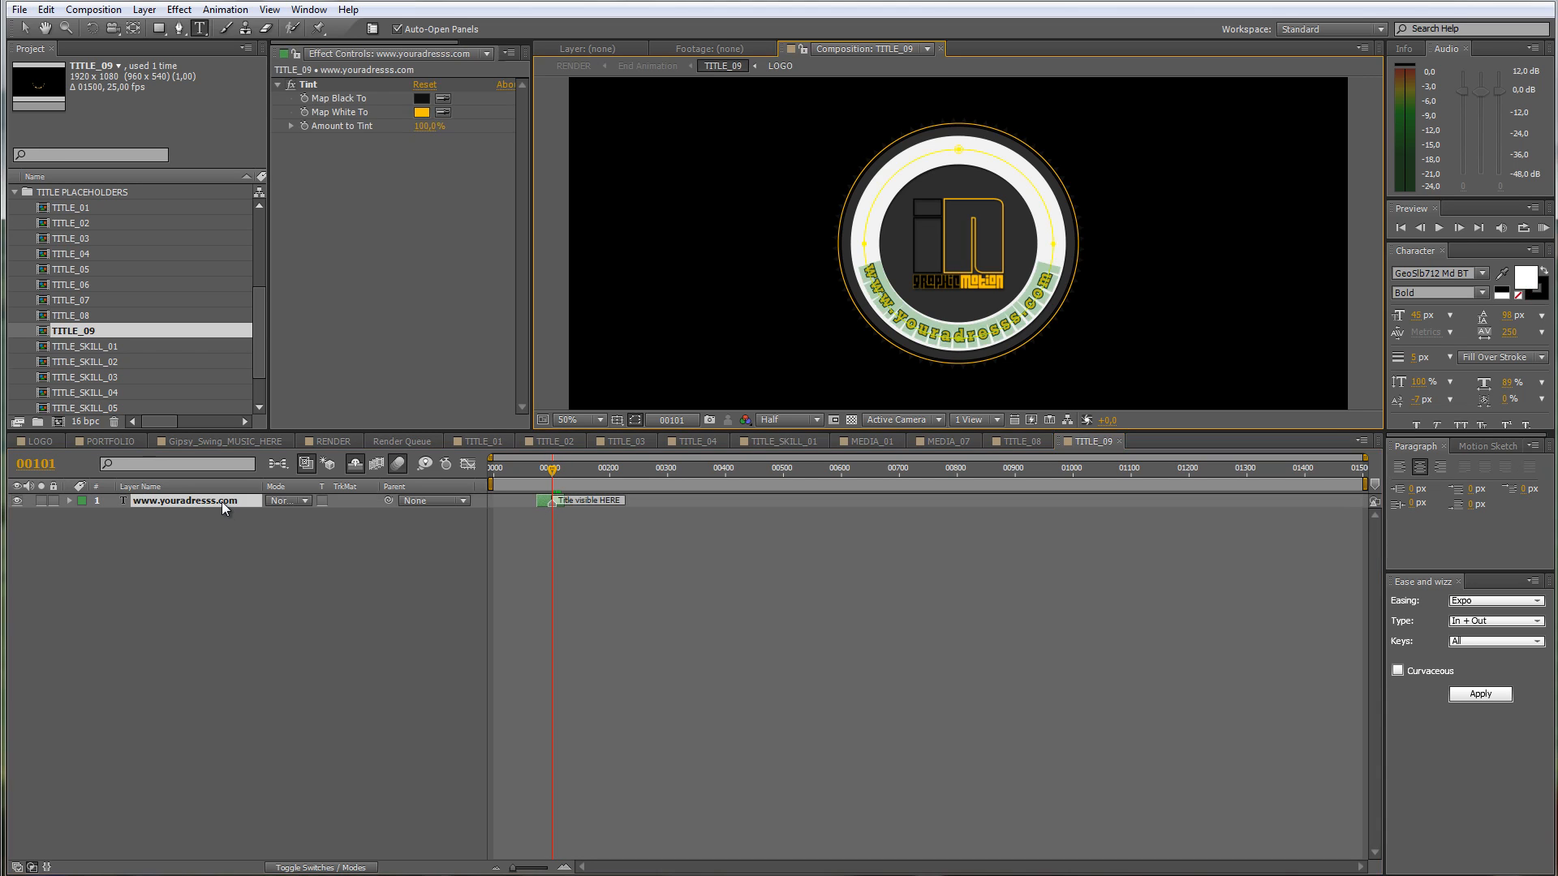
type("www")
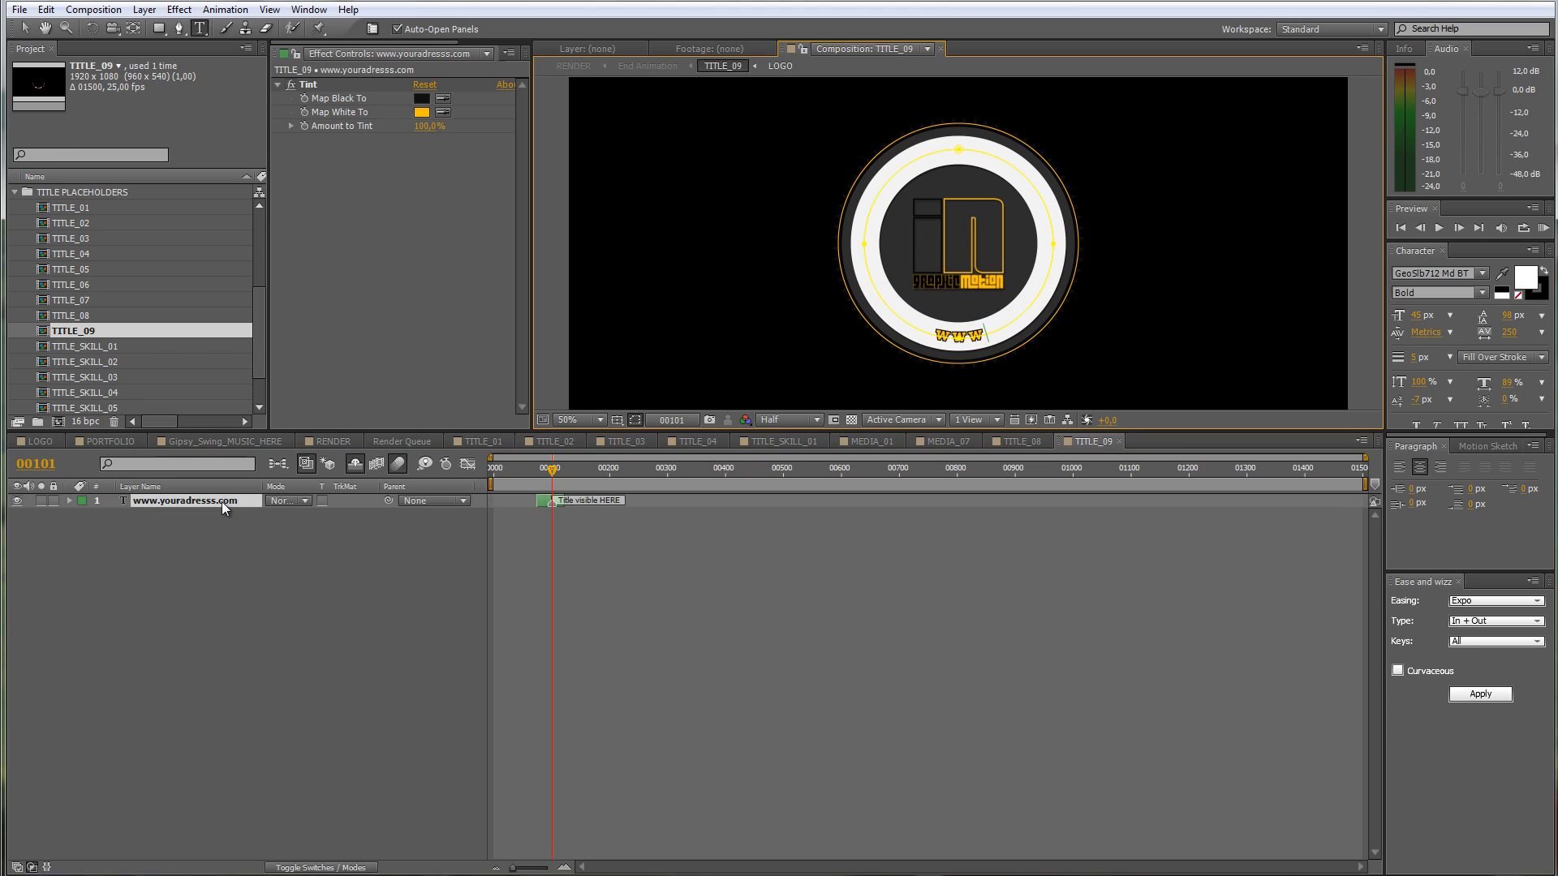
type(".grap")
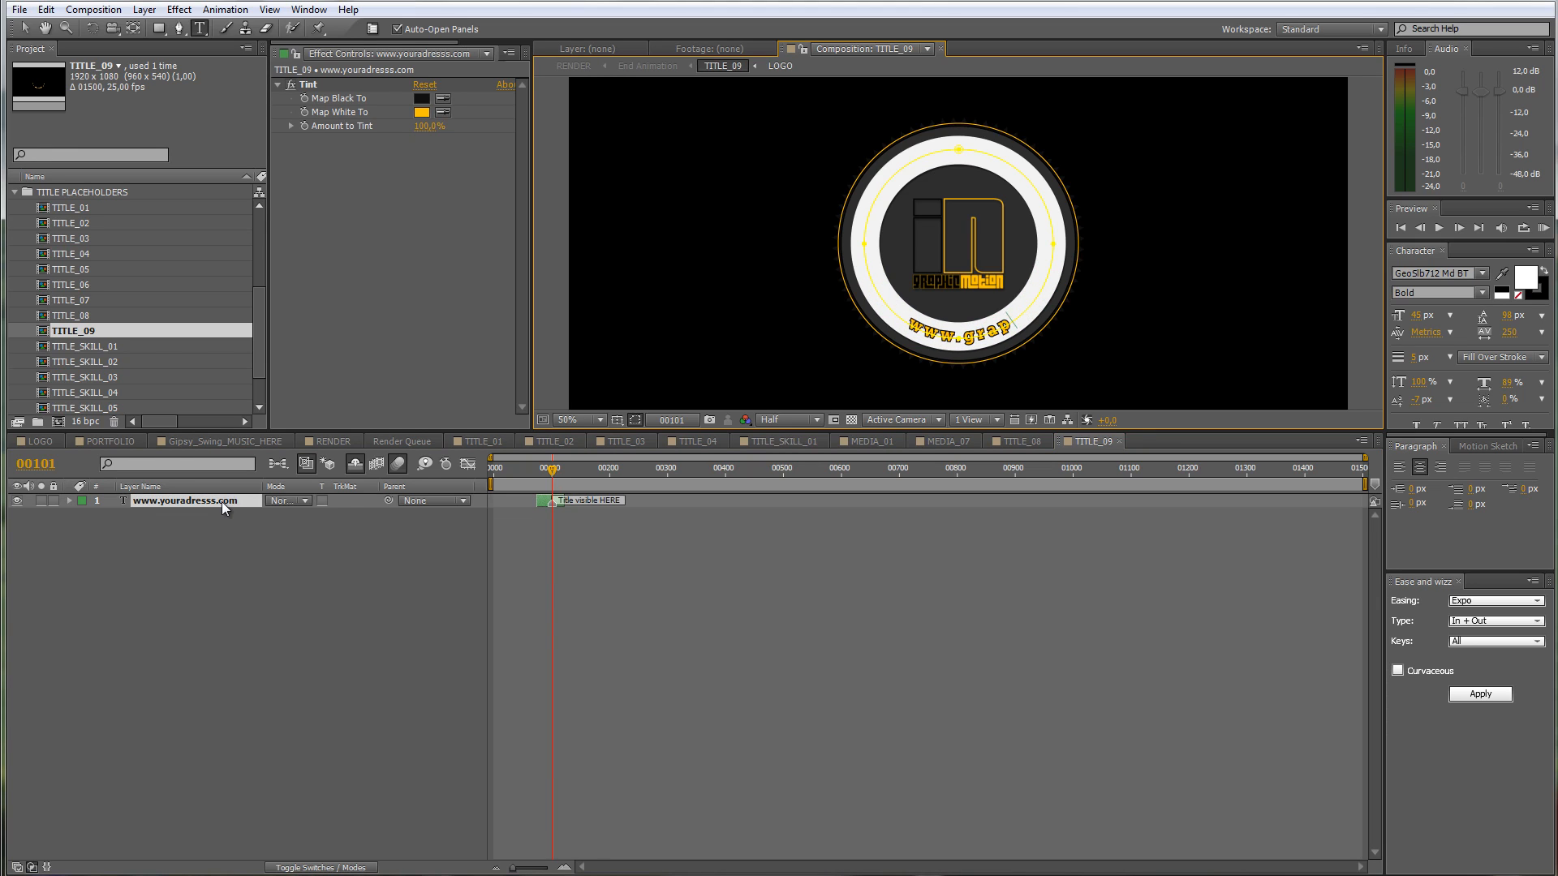
type("hicinmoti")
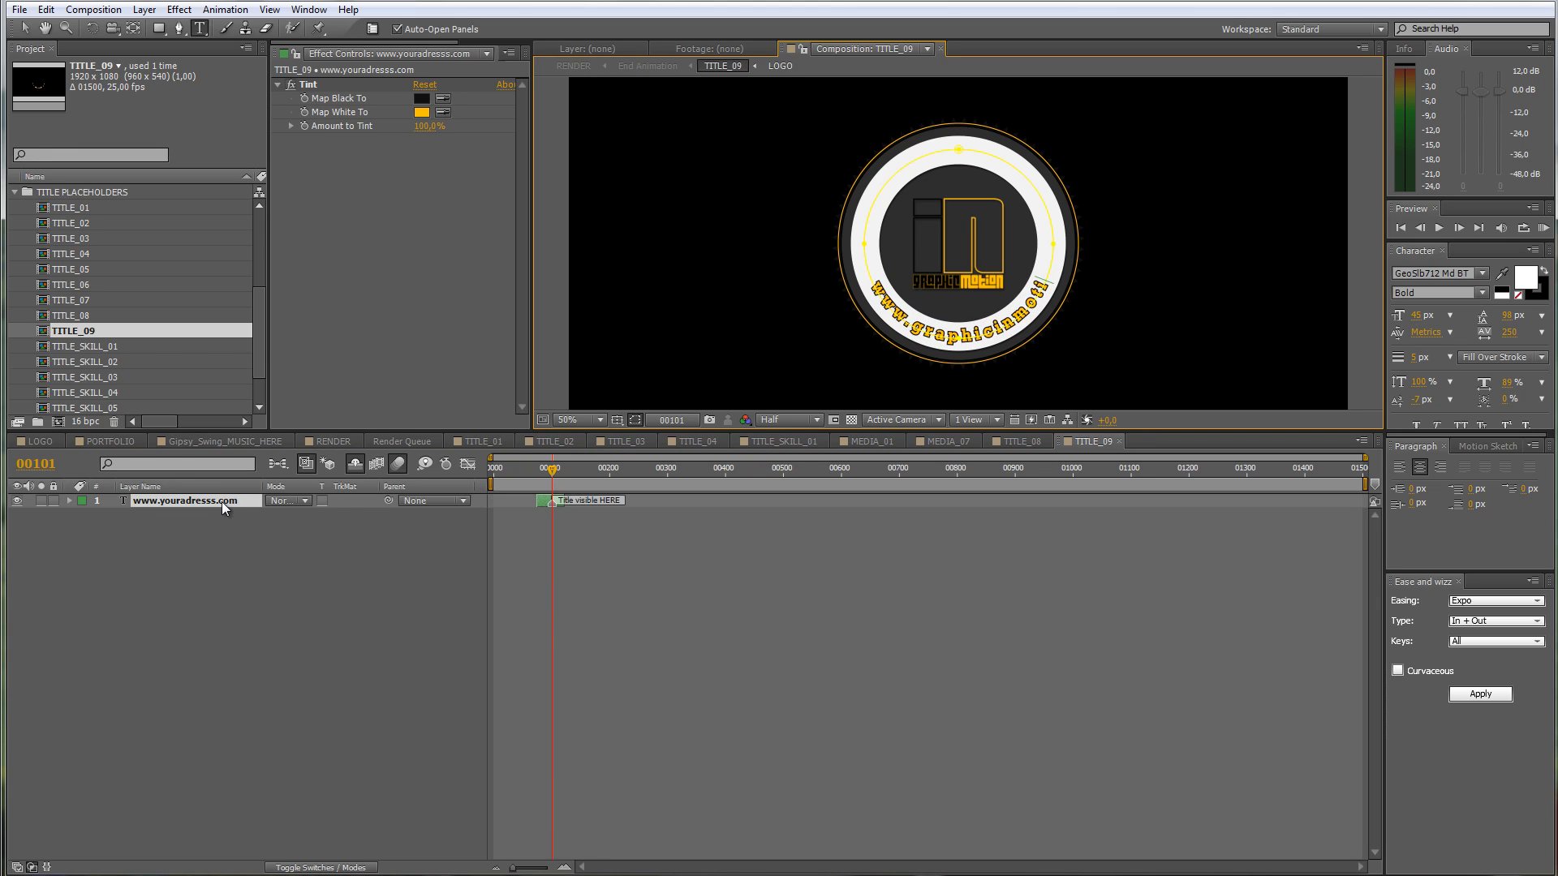
type("on.com")
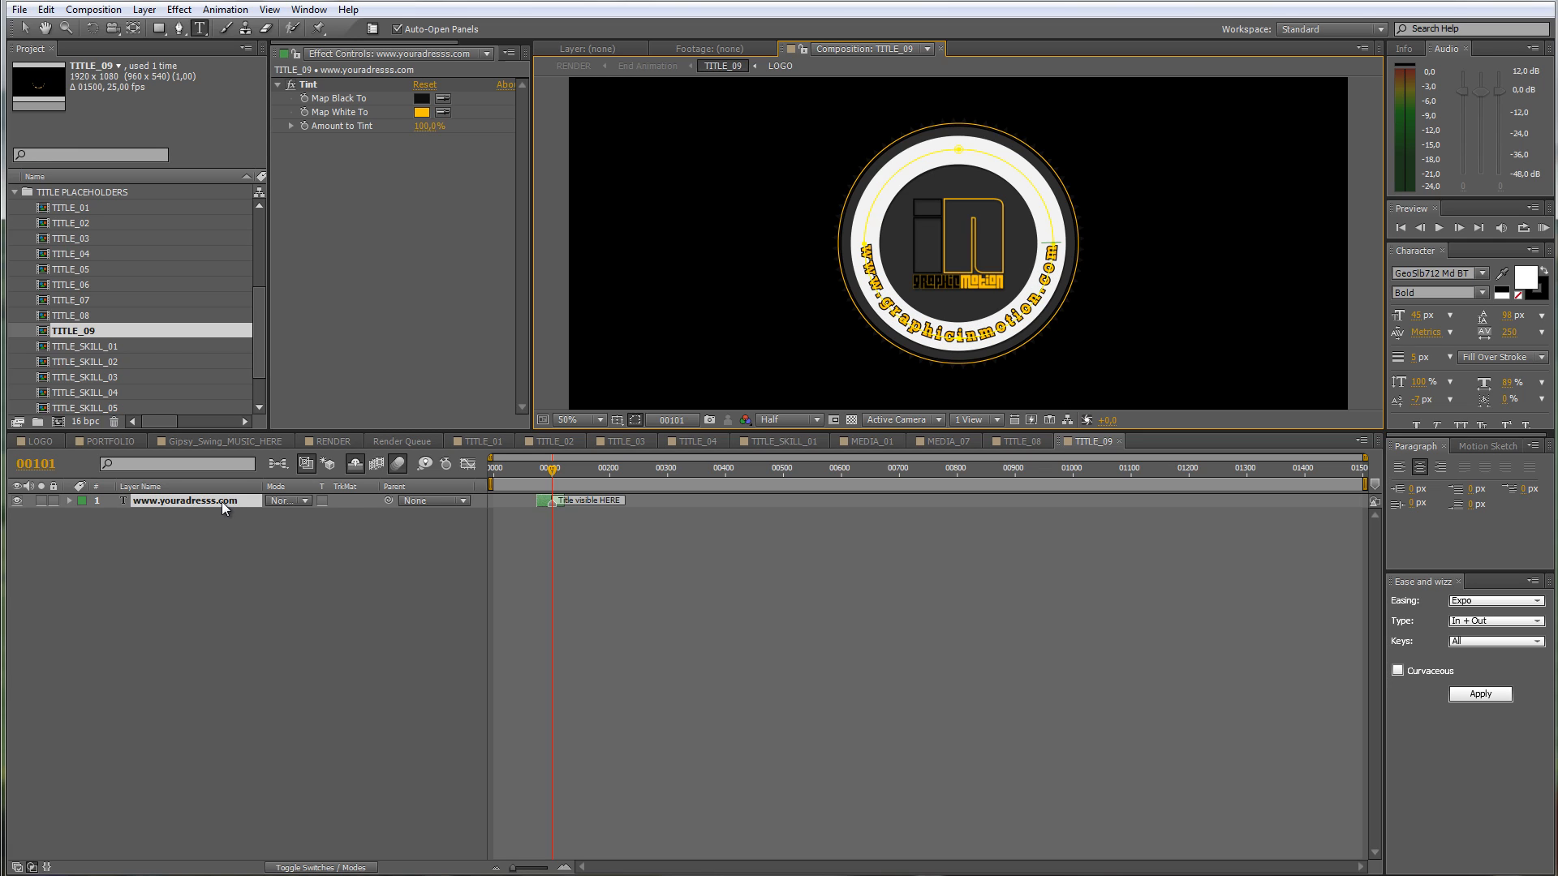
left_click(558, 581)
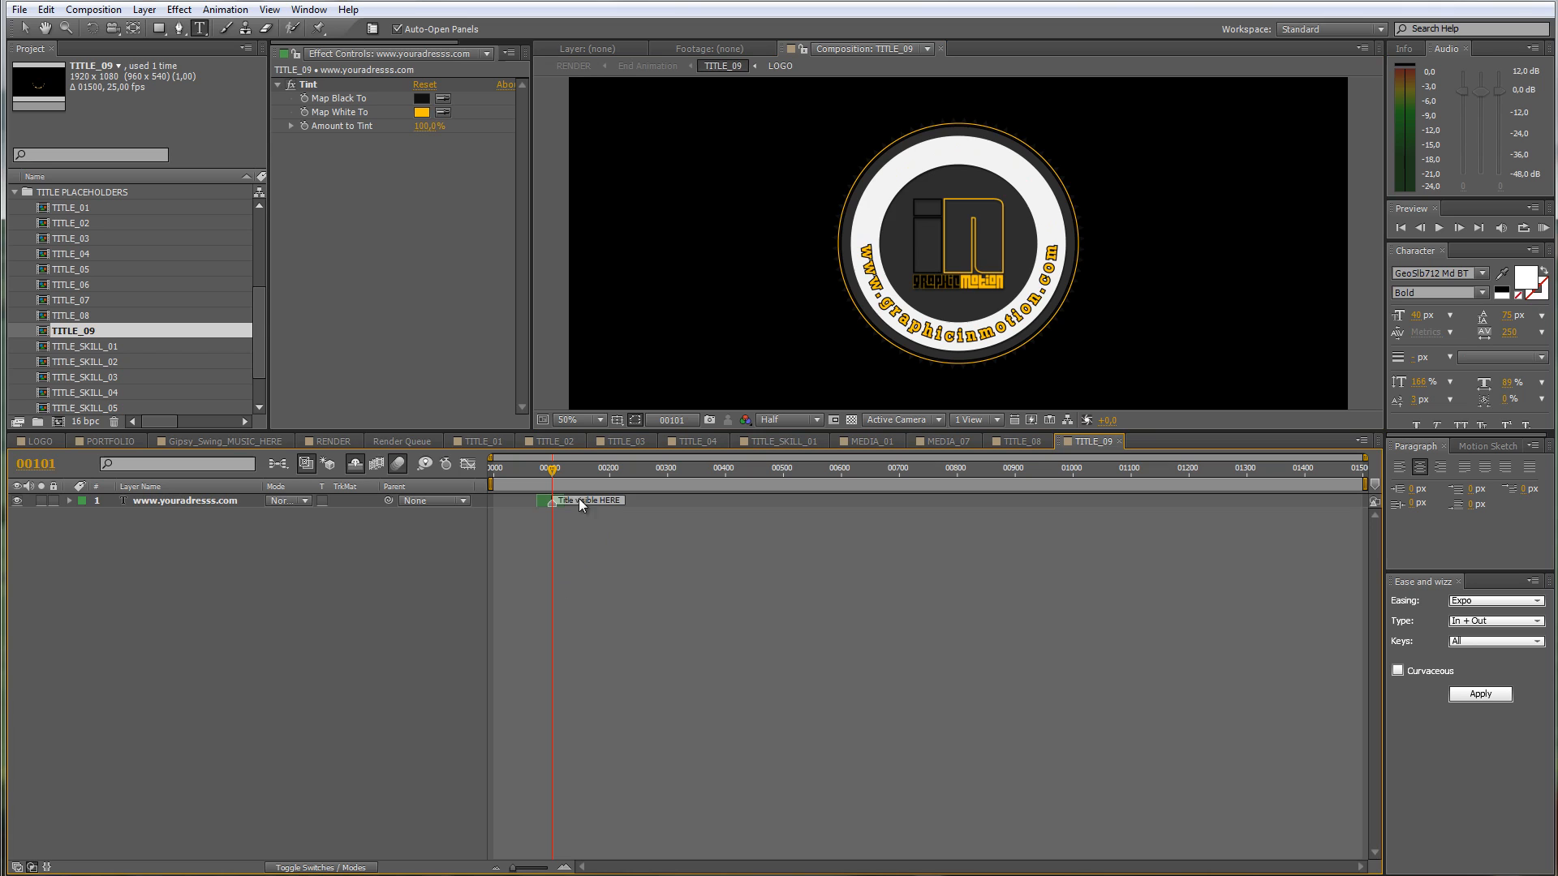
Step: Return to RENDER, check the logo badge with the new web address in the end animation, and go back to the composition's start
left_click(338, 444)
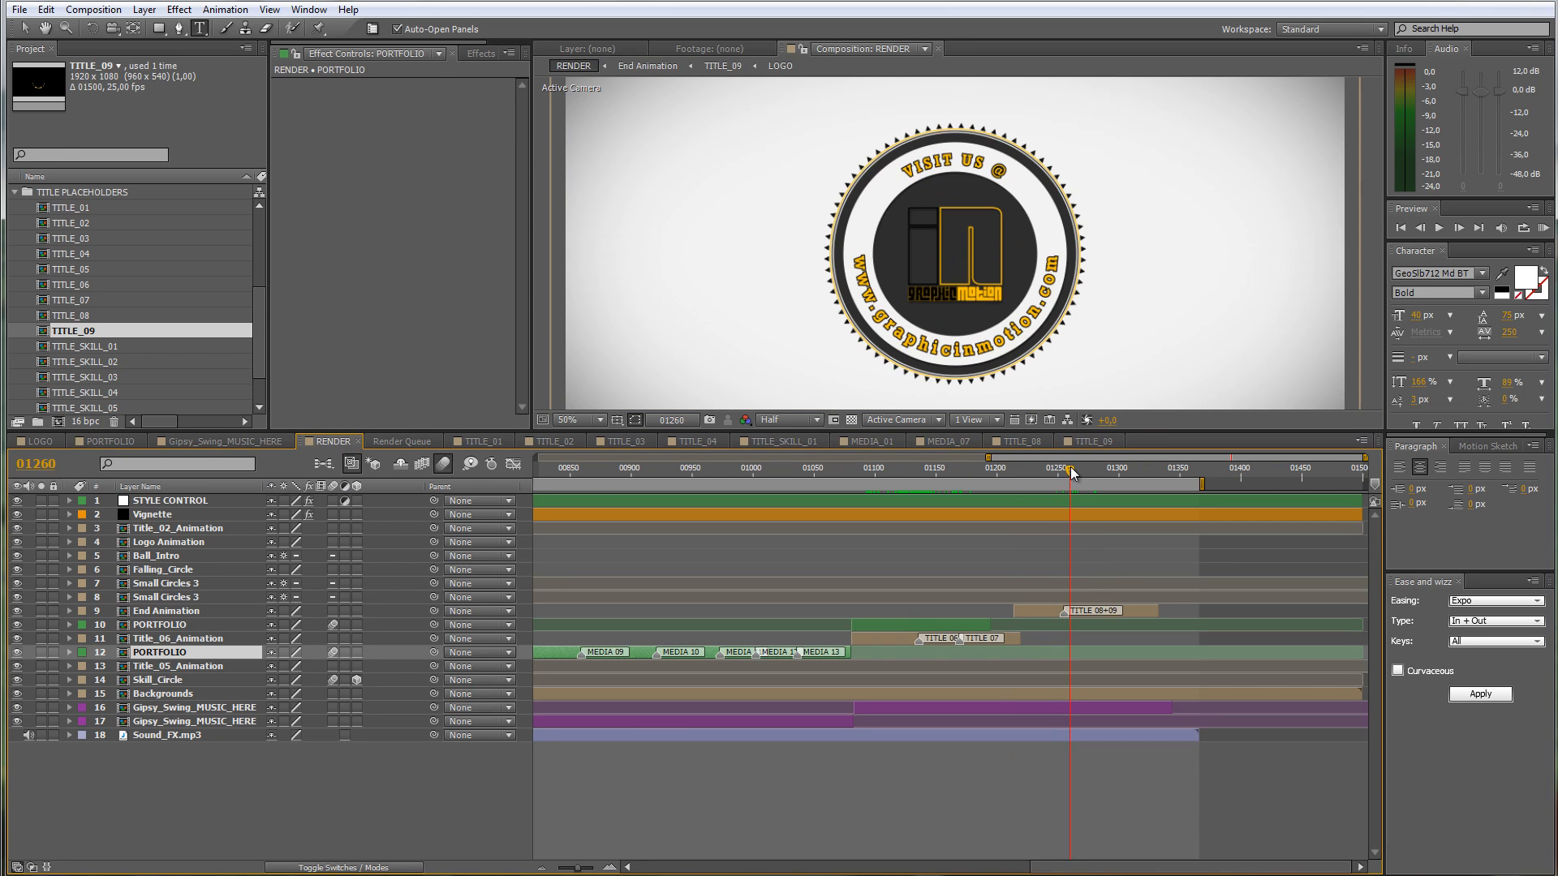
left_click_drag(1071, 474, 1046, 474)
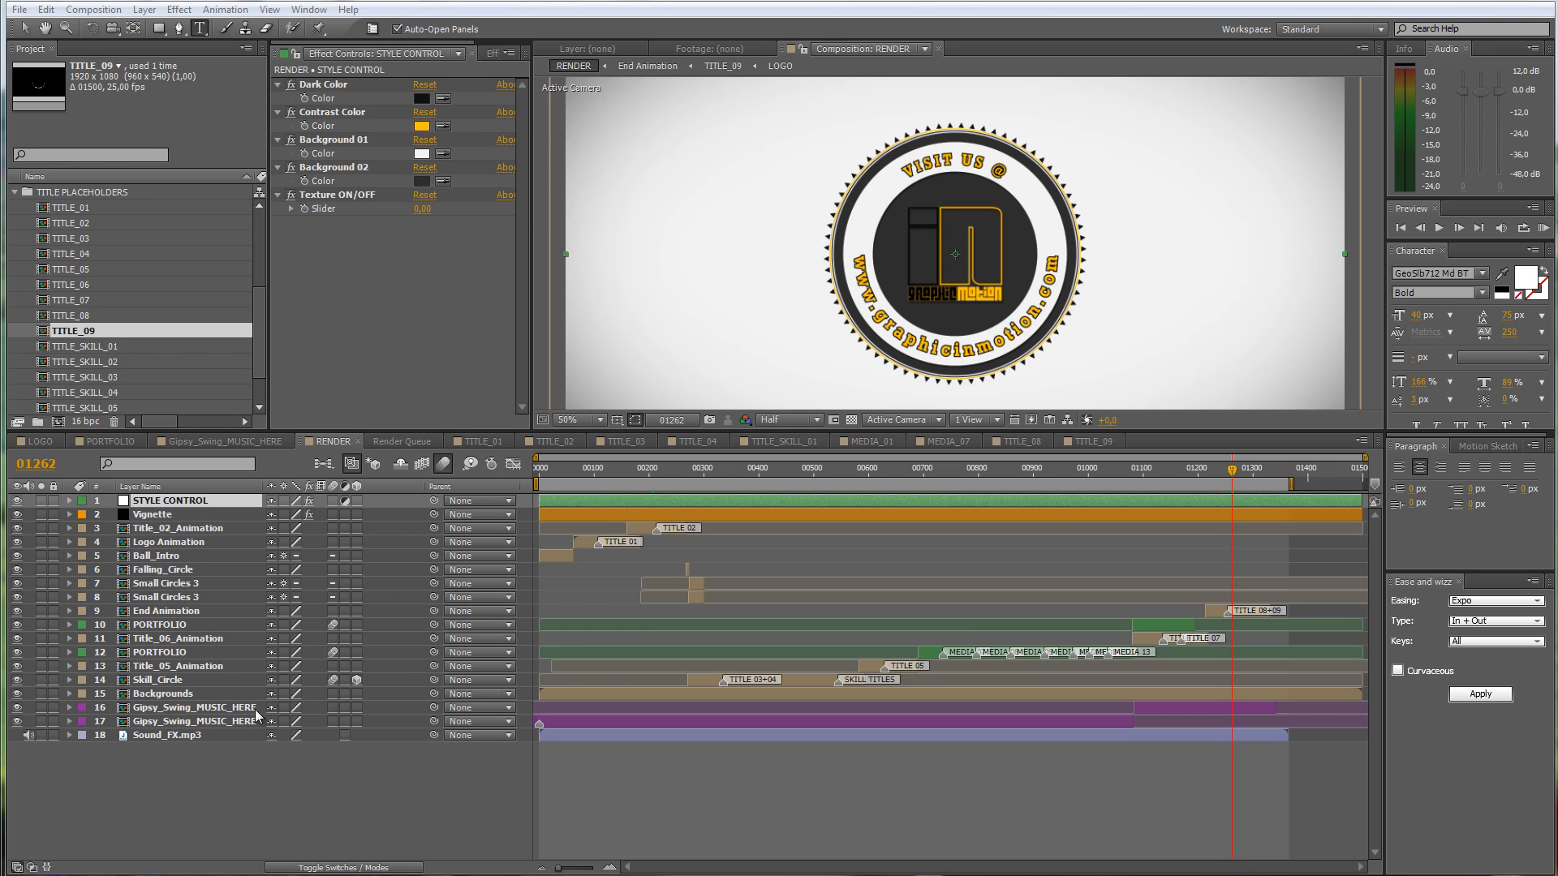
key("Home")
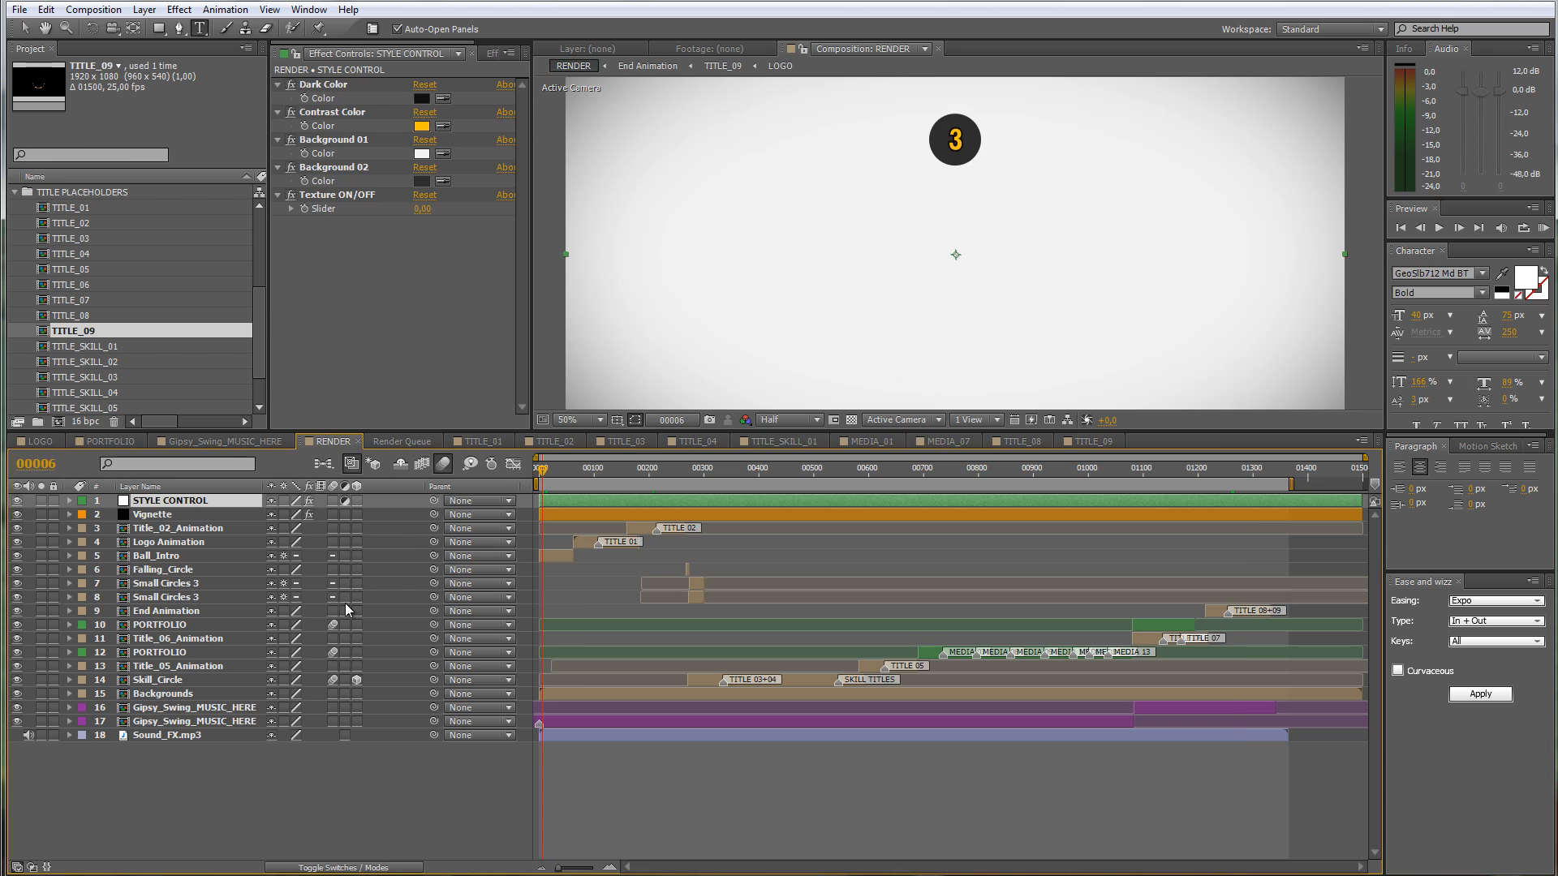
Step: Select the Sound_FX.mp3 layer, view the countdown ball at frame 34 and return to the first frame
left_click(158, 734)
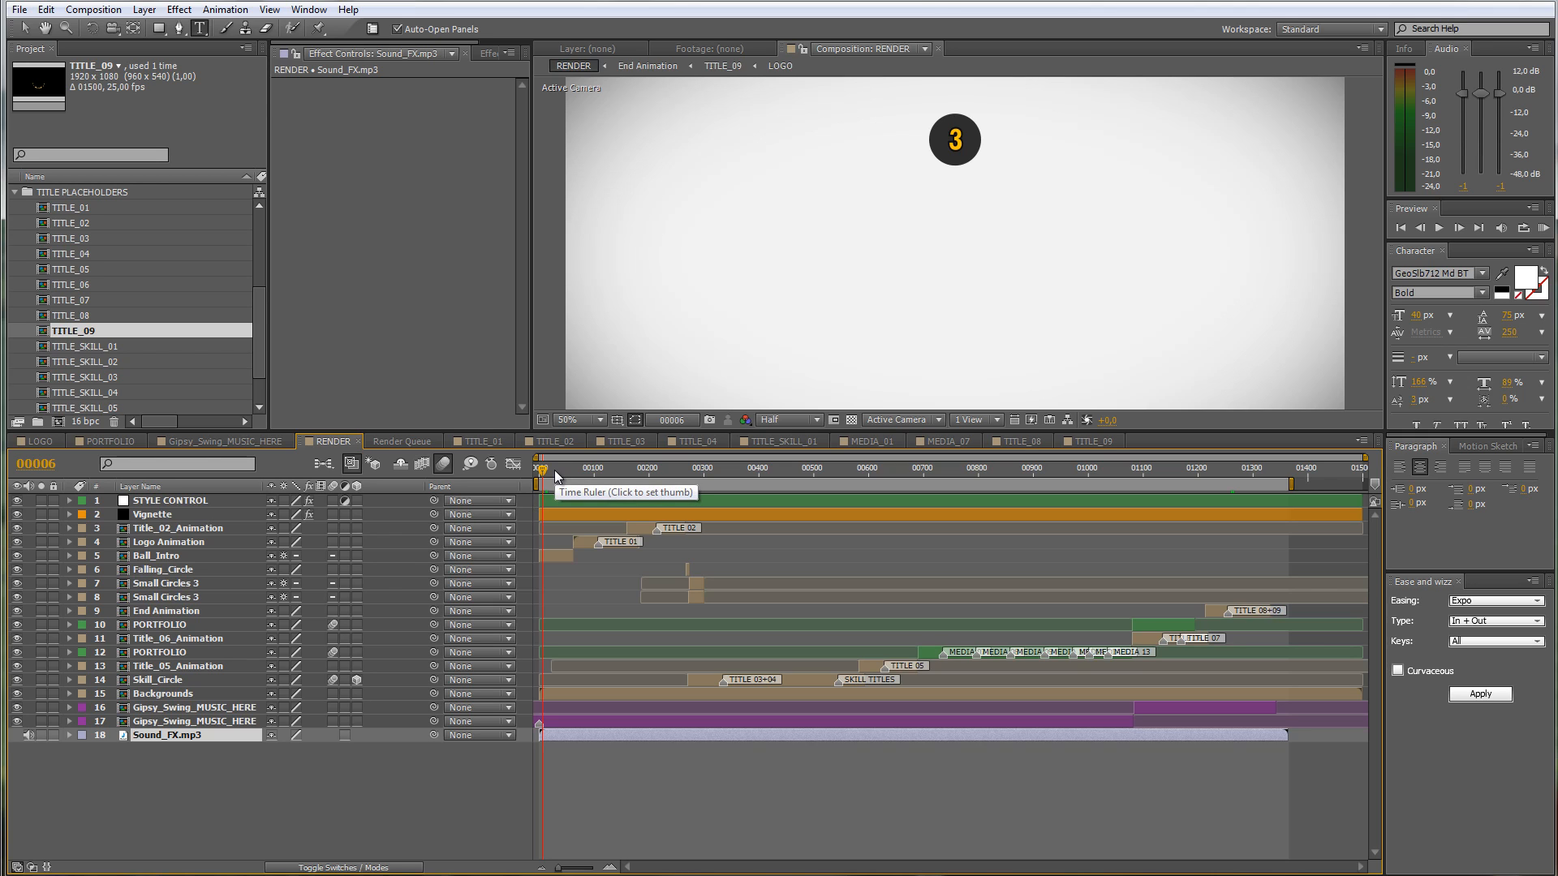
left_click_drag(554, 471, 557, 470)
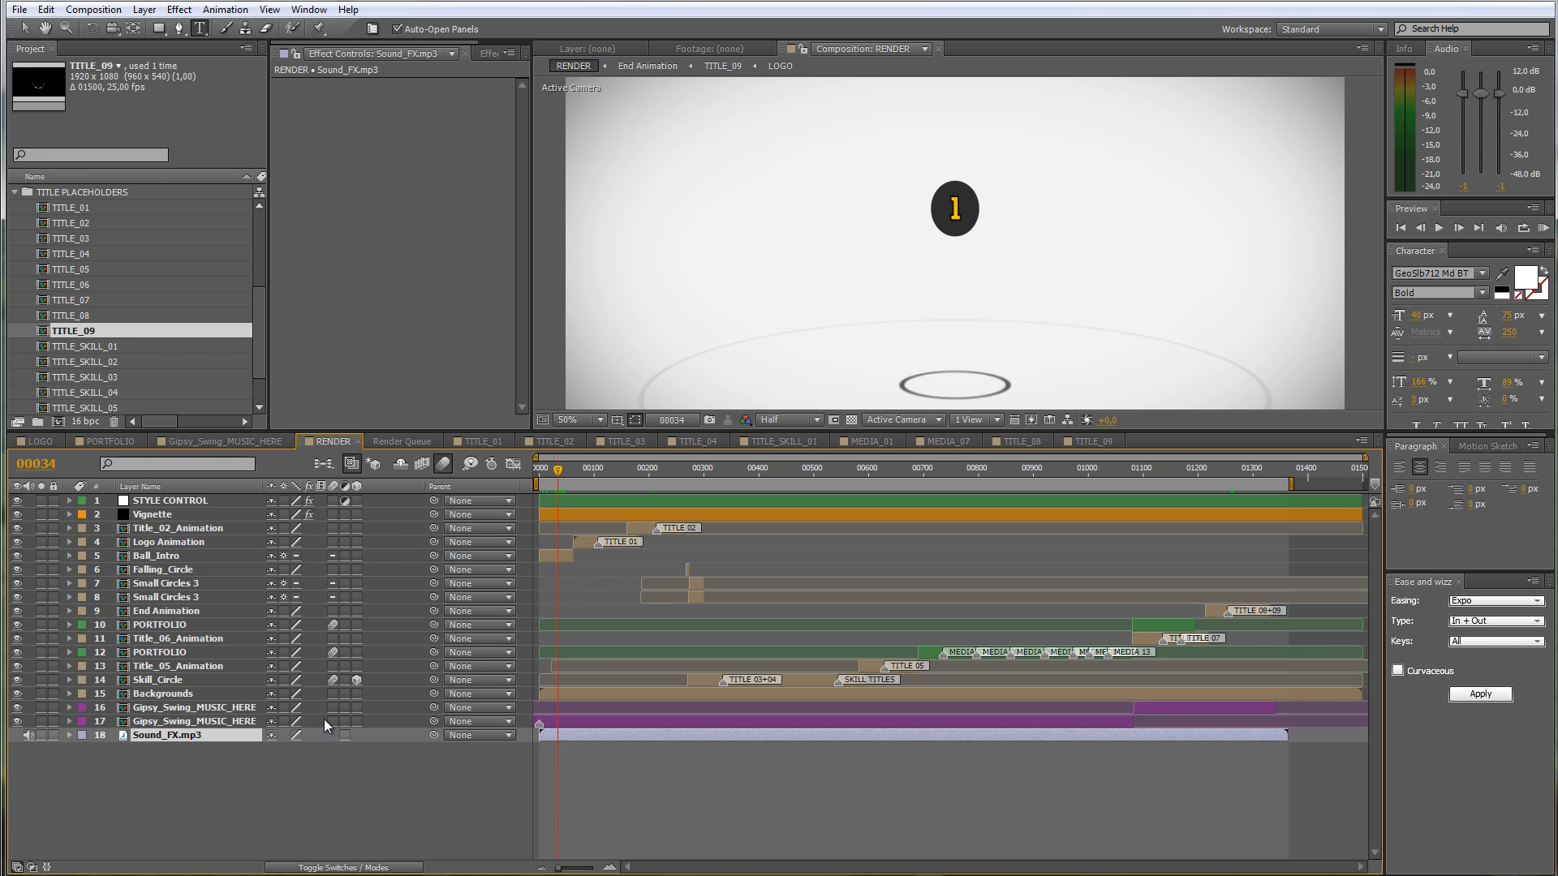
left_click(540, 469)
Step: Import the music file Gipsy_Swing.mp3 from the Previews folder into the project
left_click(19, 9)
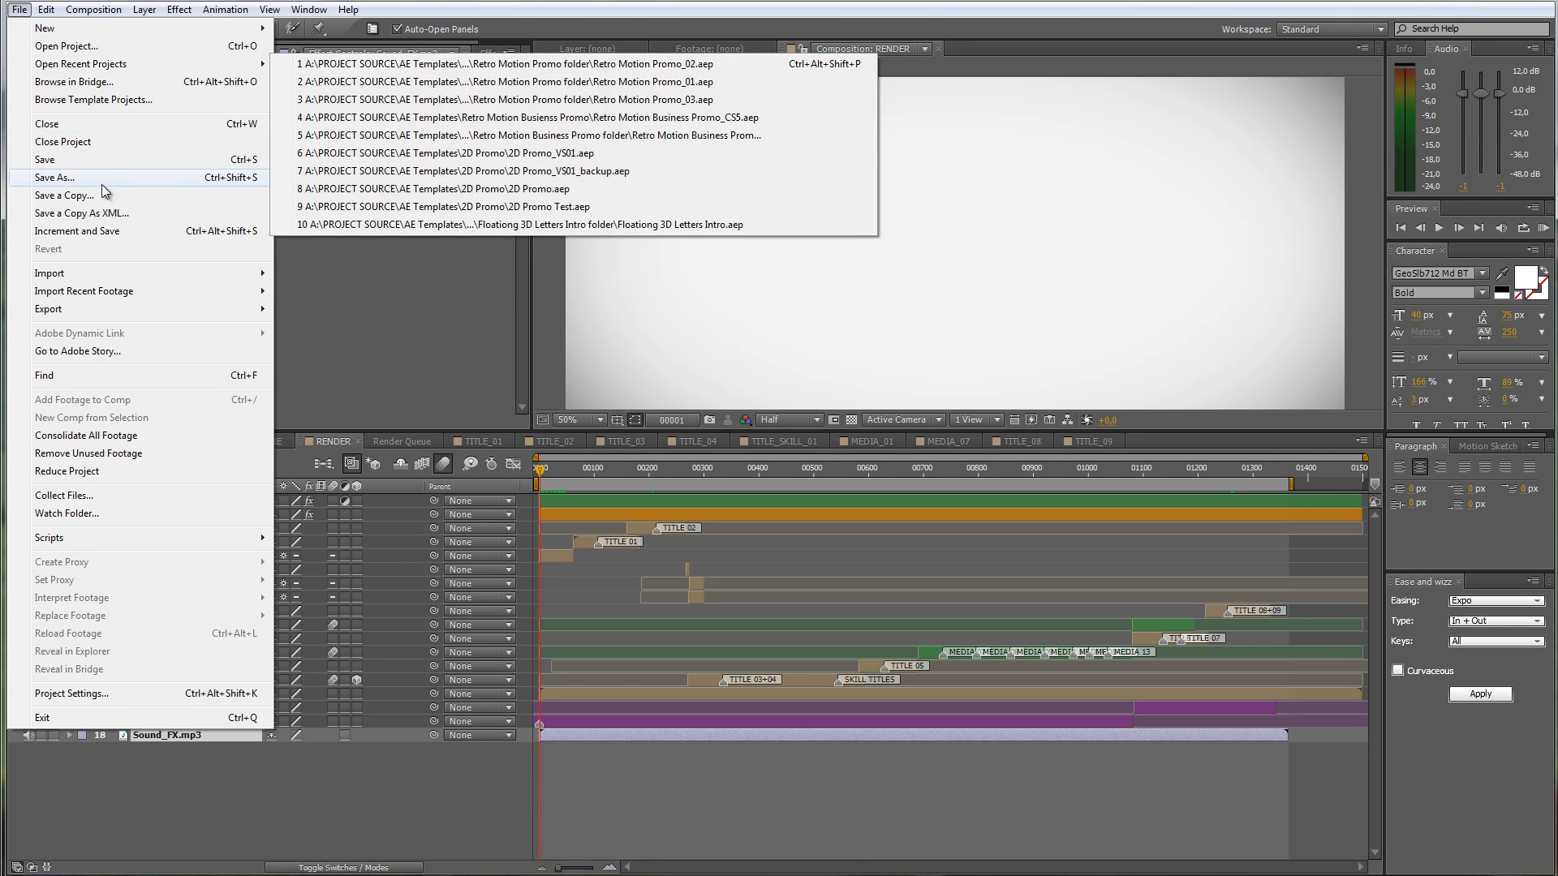
mouse_move(99, 271)
left_click(327, 275)
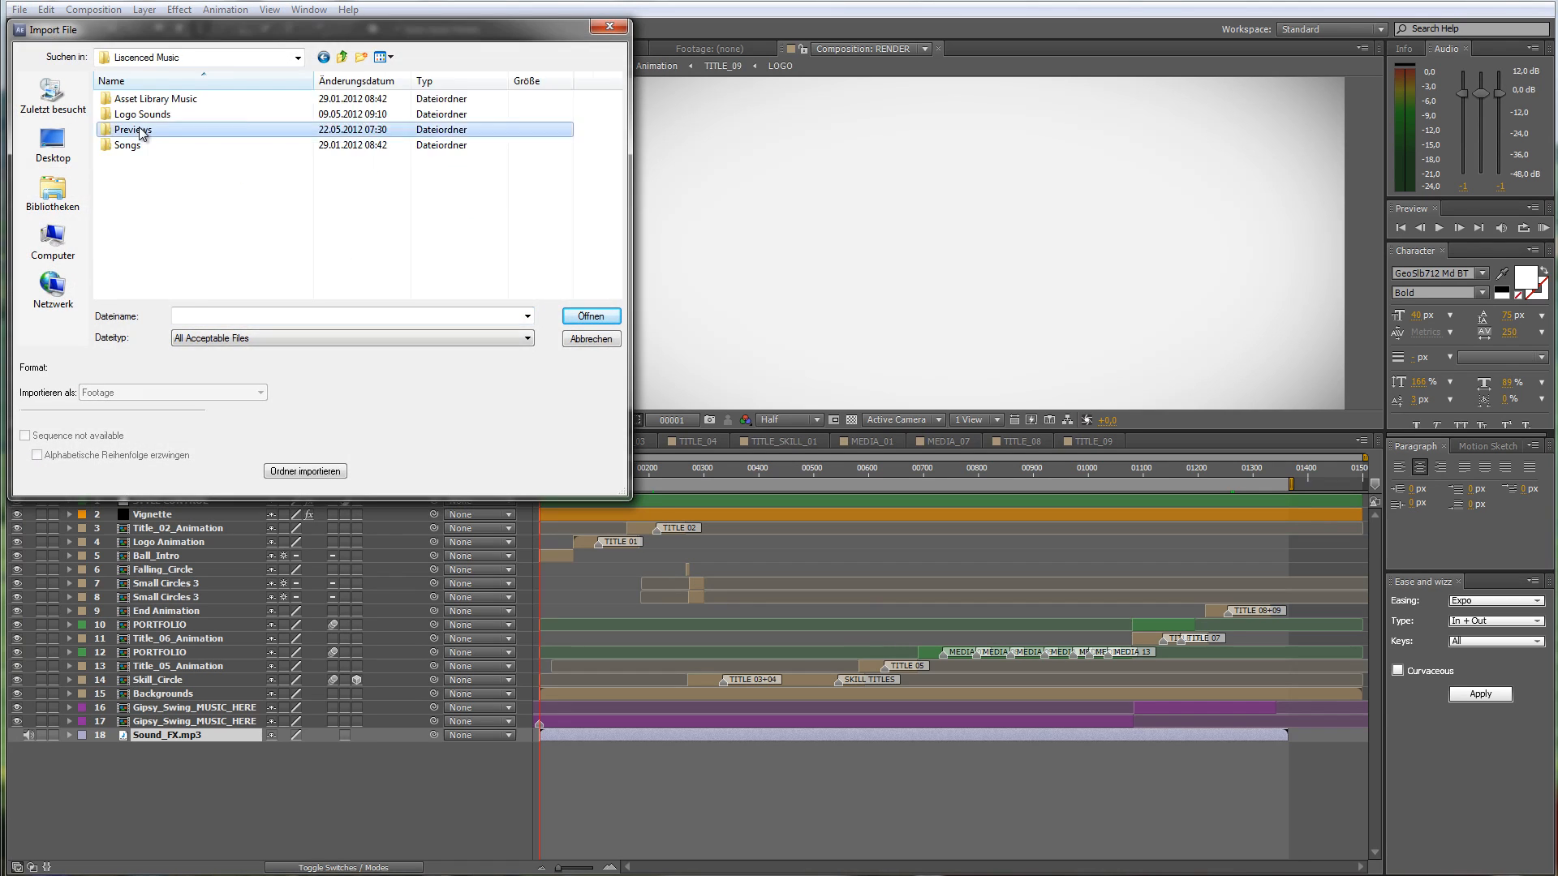
double_click(139, 129)
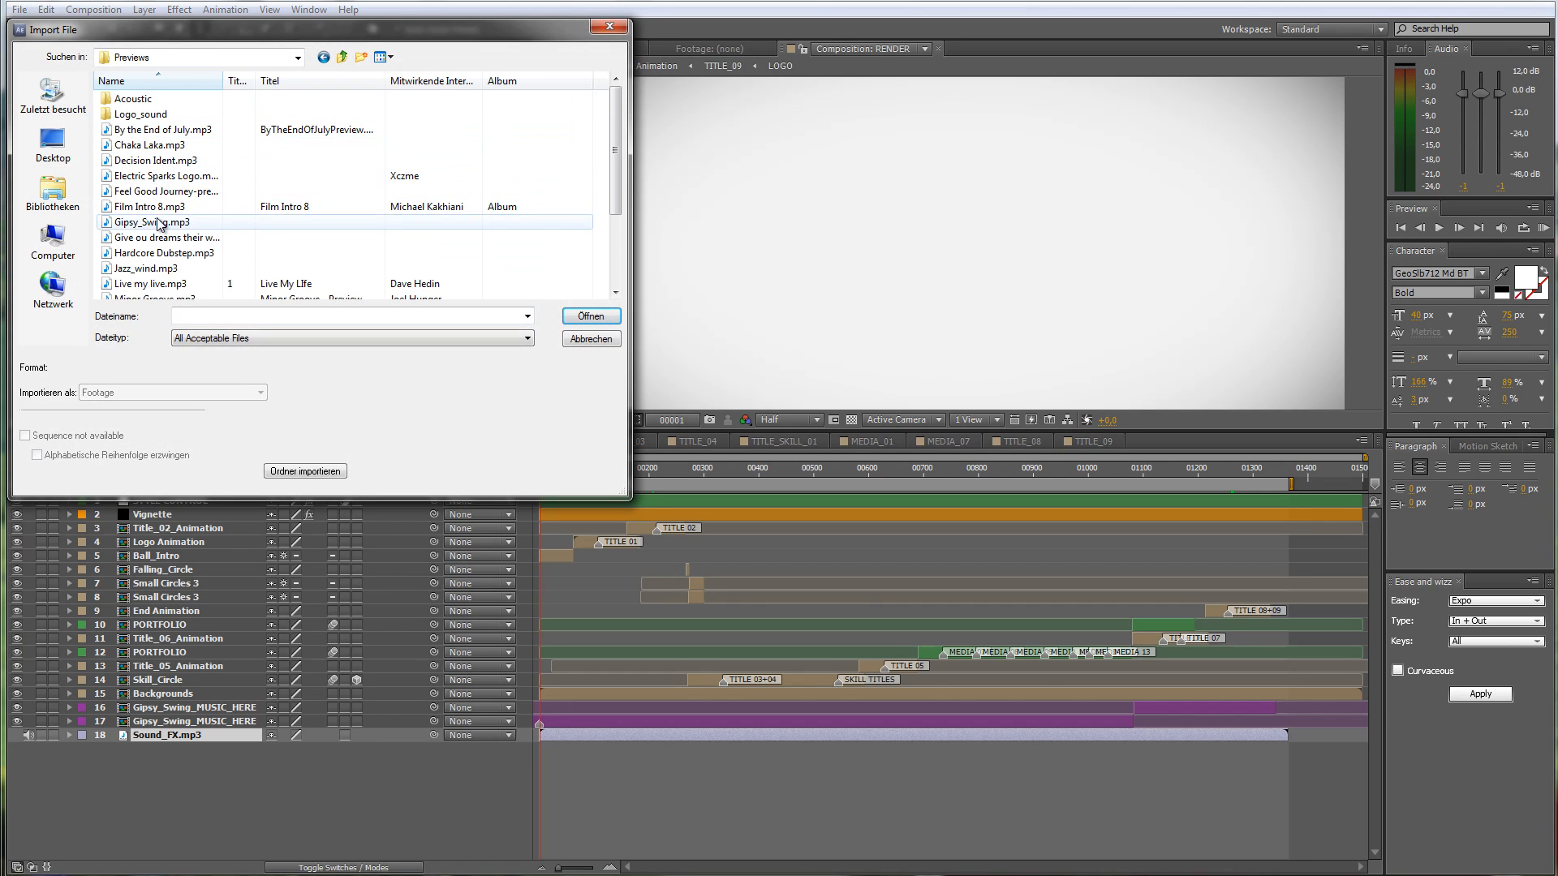
left_click(154, 221)
left_click(590, 315)
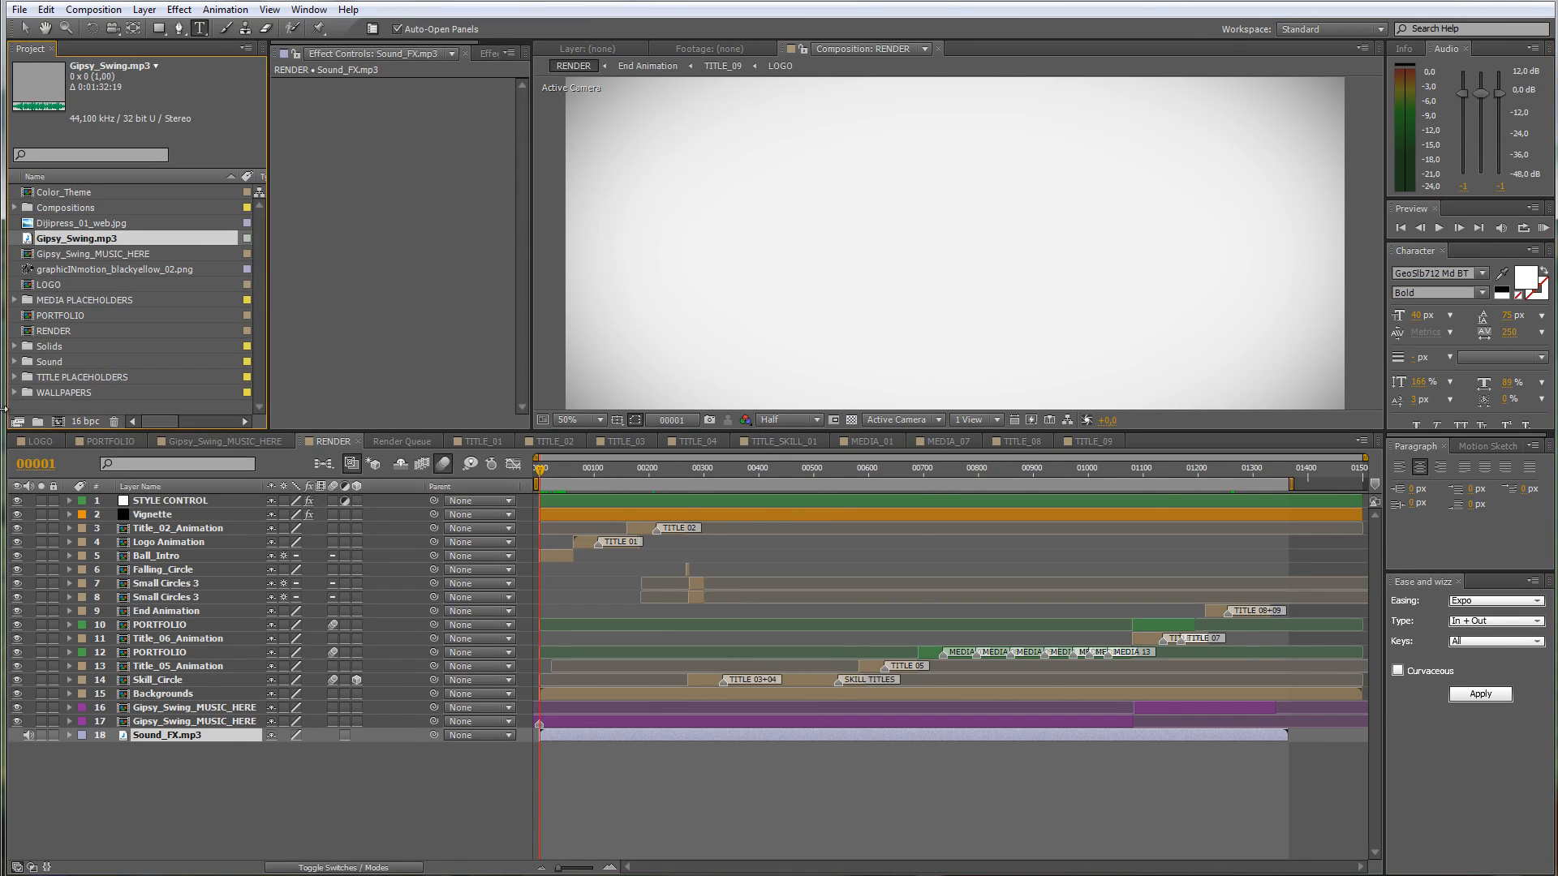
Step: Add Gipsy_Swing.mp3 to the Gipsy_Swing_MUSIC_HERE composition as a layer and go to its first frame
left_click(237, 443)
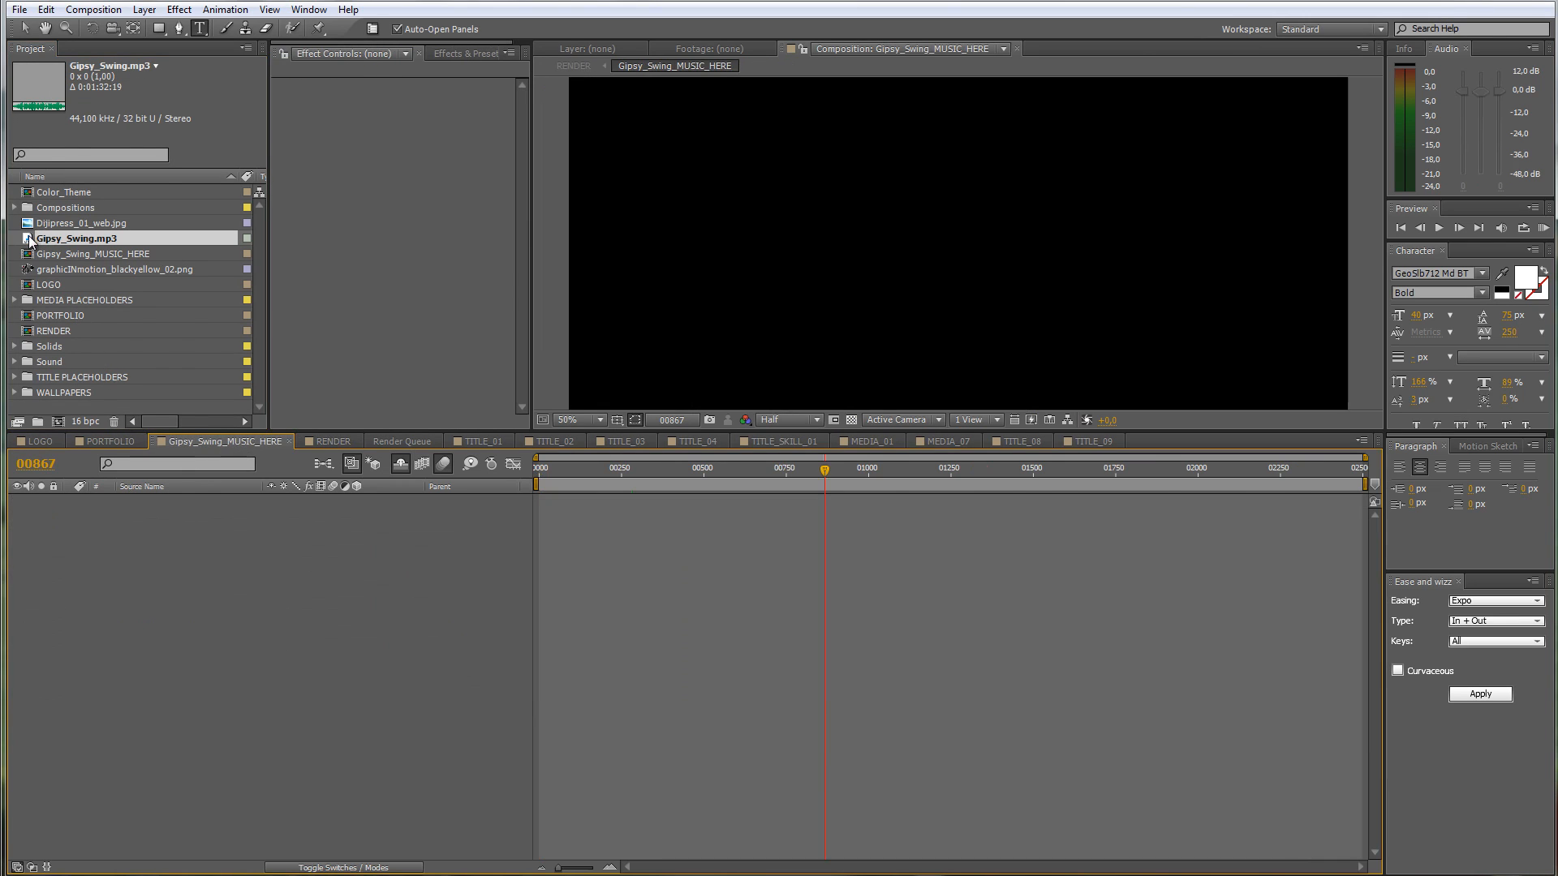
left_click_drag(30, 240, 128, 504)
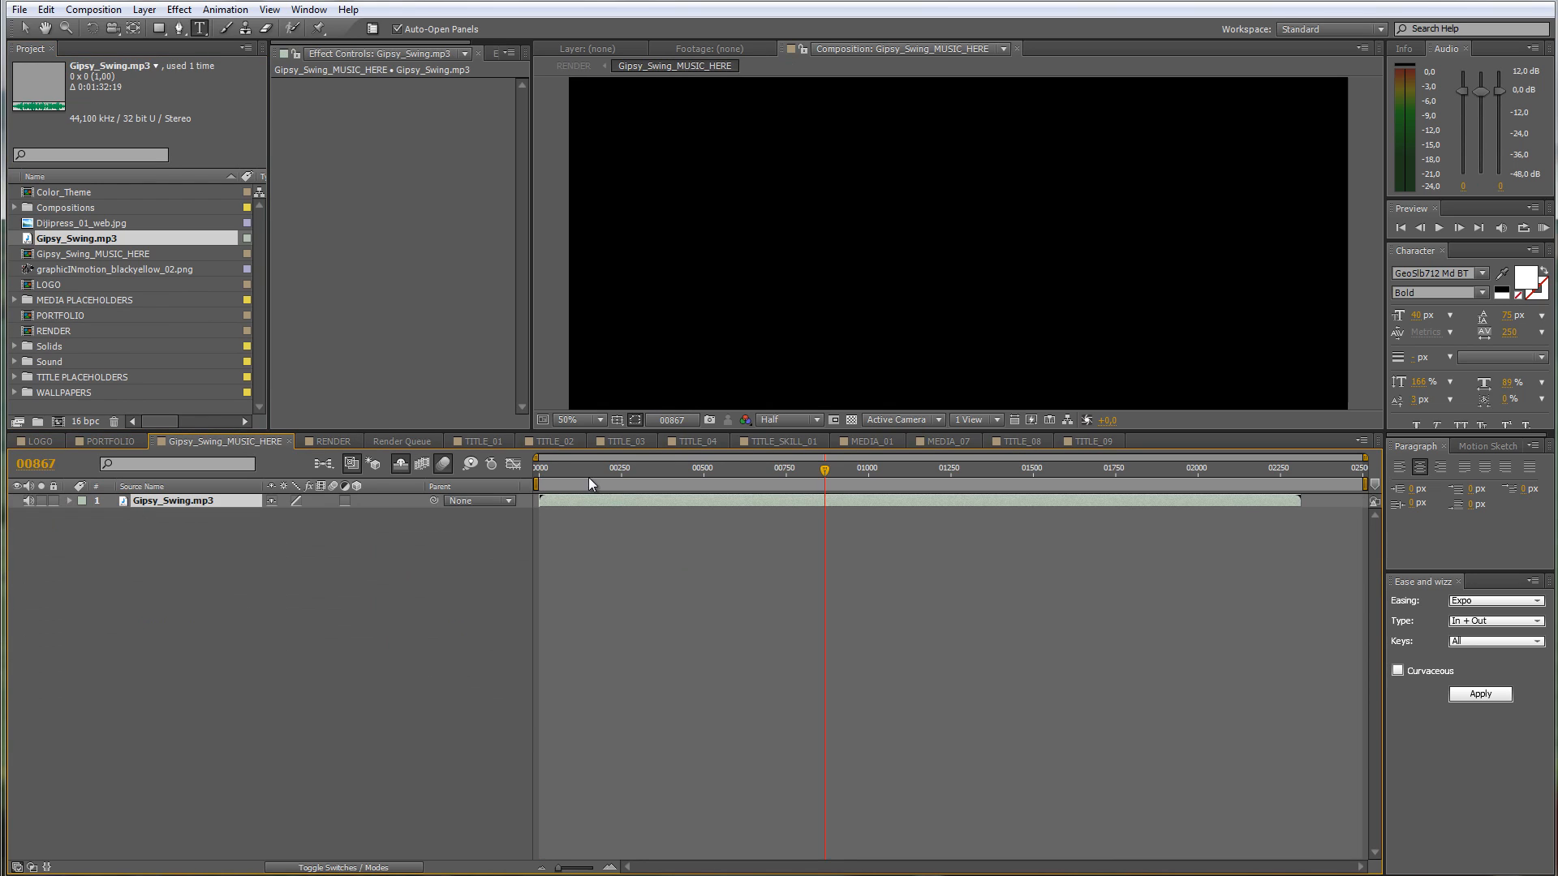
left_click(538, 471)
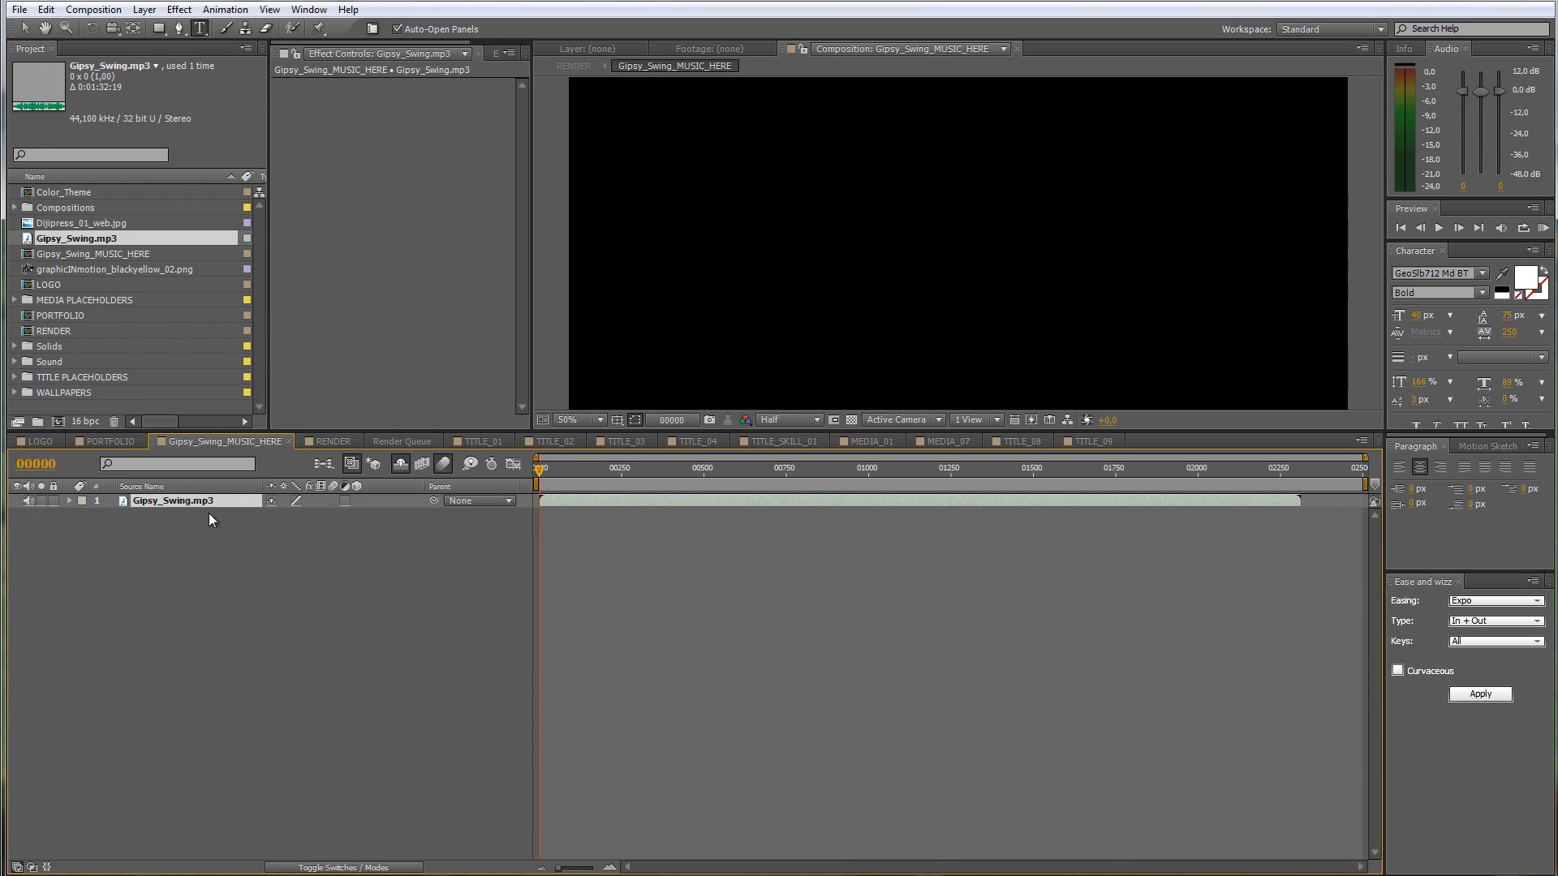
Step: Return to the RENDER composition, play its beginning briefly and go back to frame 0
left_click(339, 443)
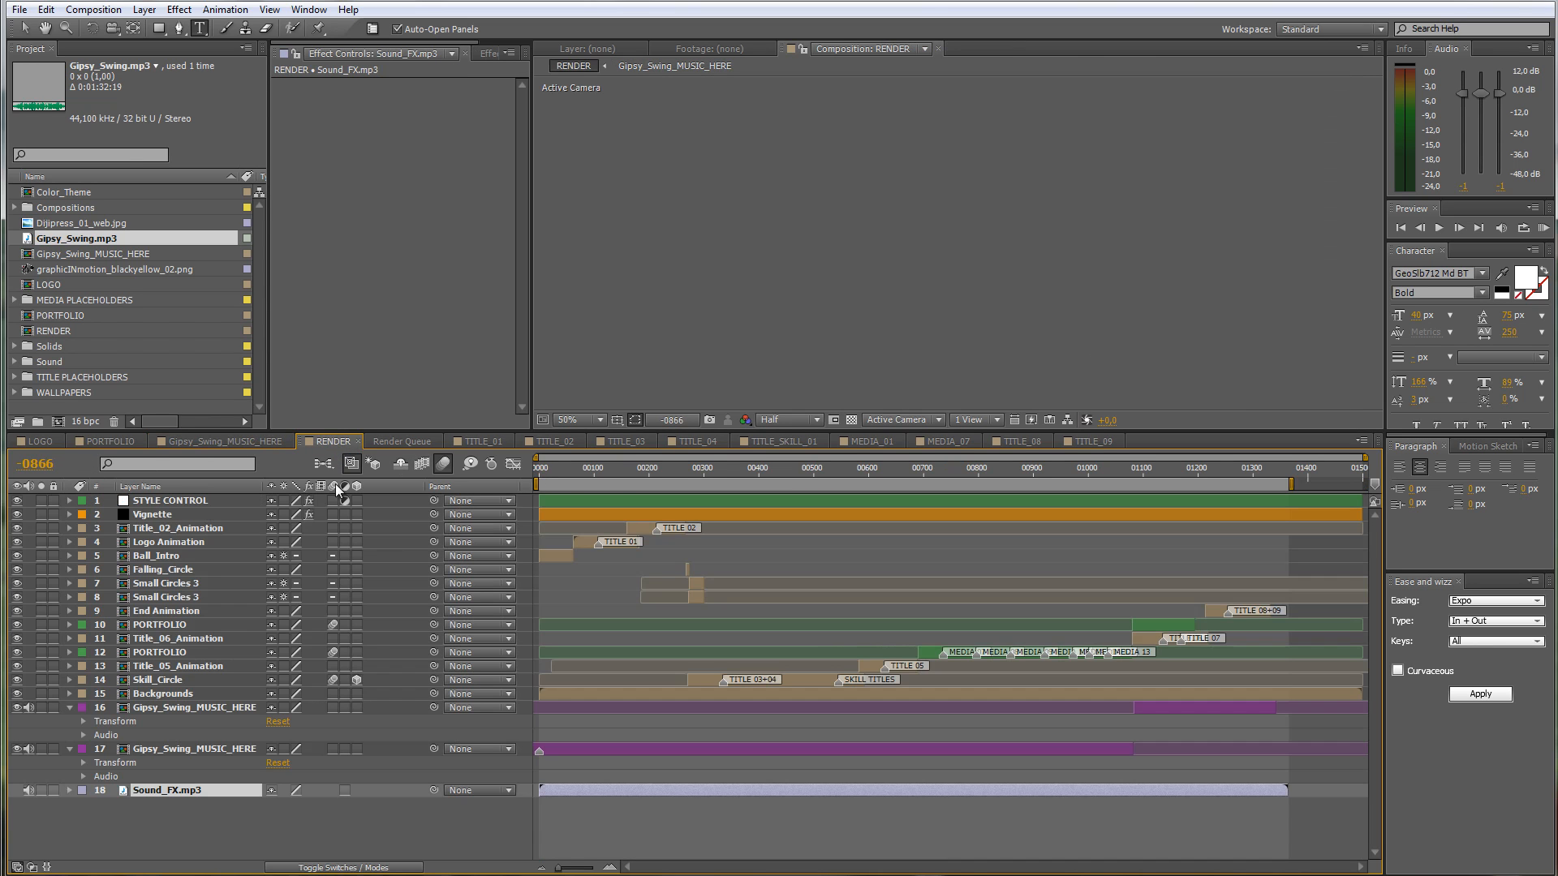
left_click(539, 470)
key("space")
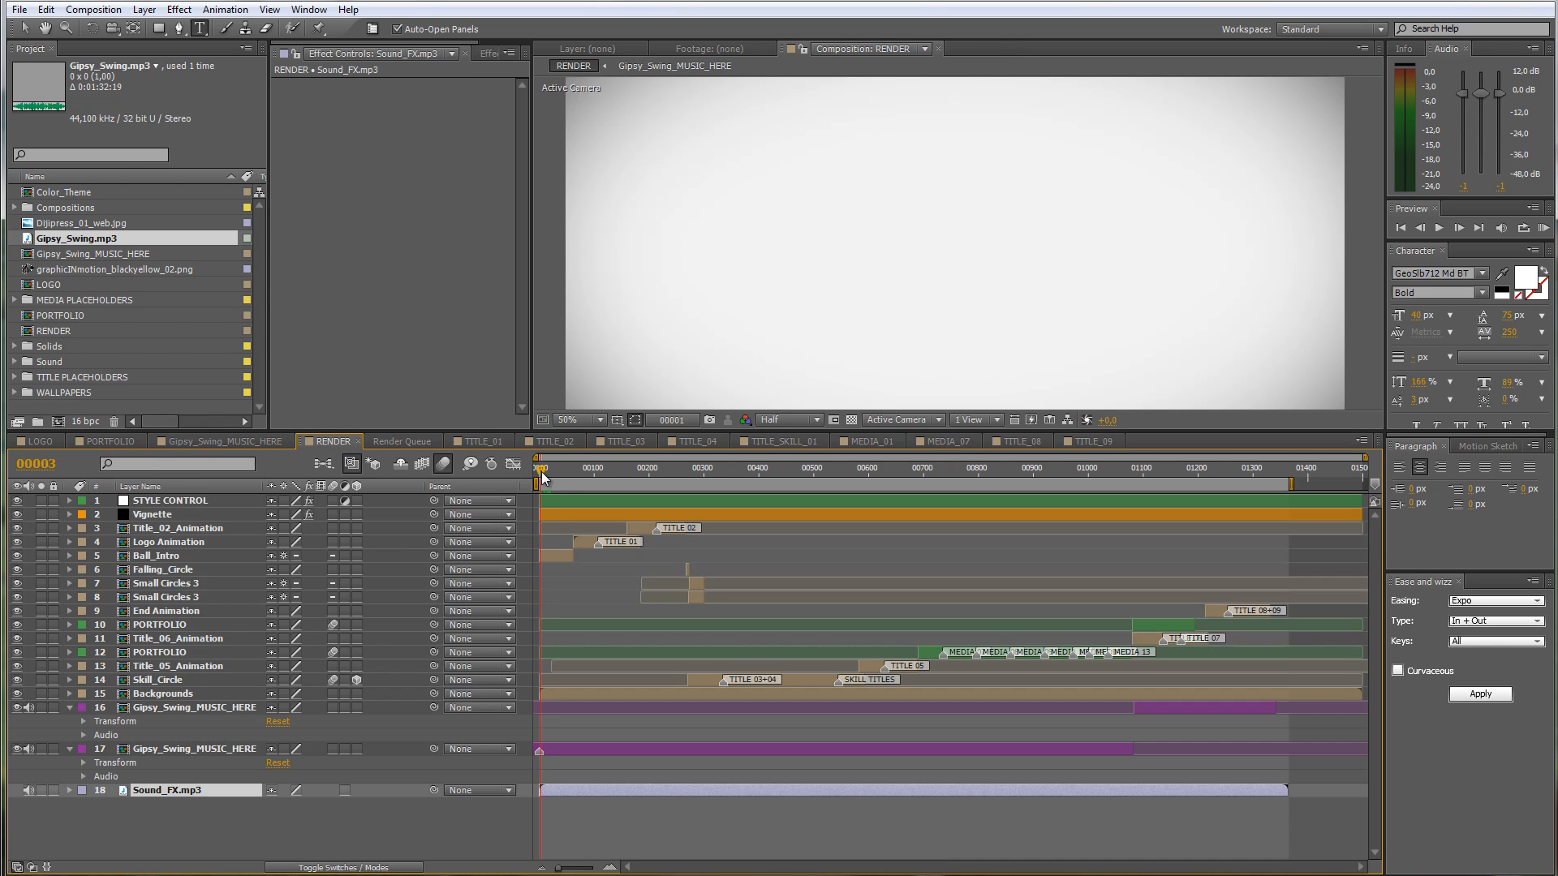
left_click_drag(560, 471, 506, 476)
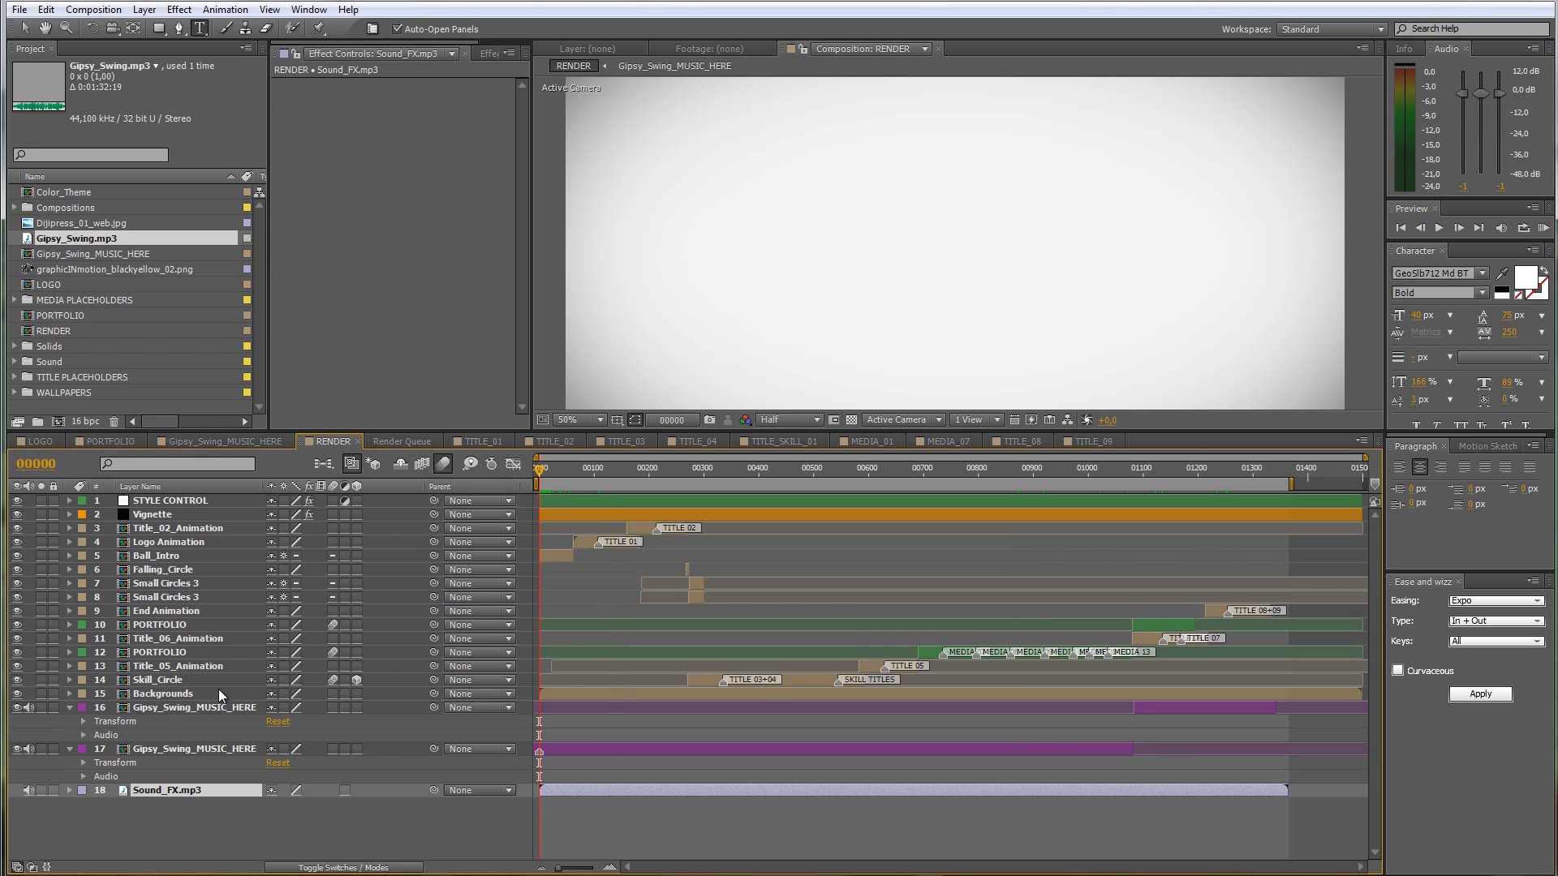
Step: Reveal the audio properties of the music and sound effects layers and set both Gipsy_Swing_MUSIC_HERE layers' Audio Levels to -2 dB
left_click(83, 735)
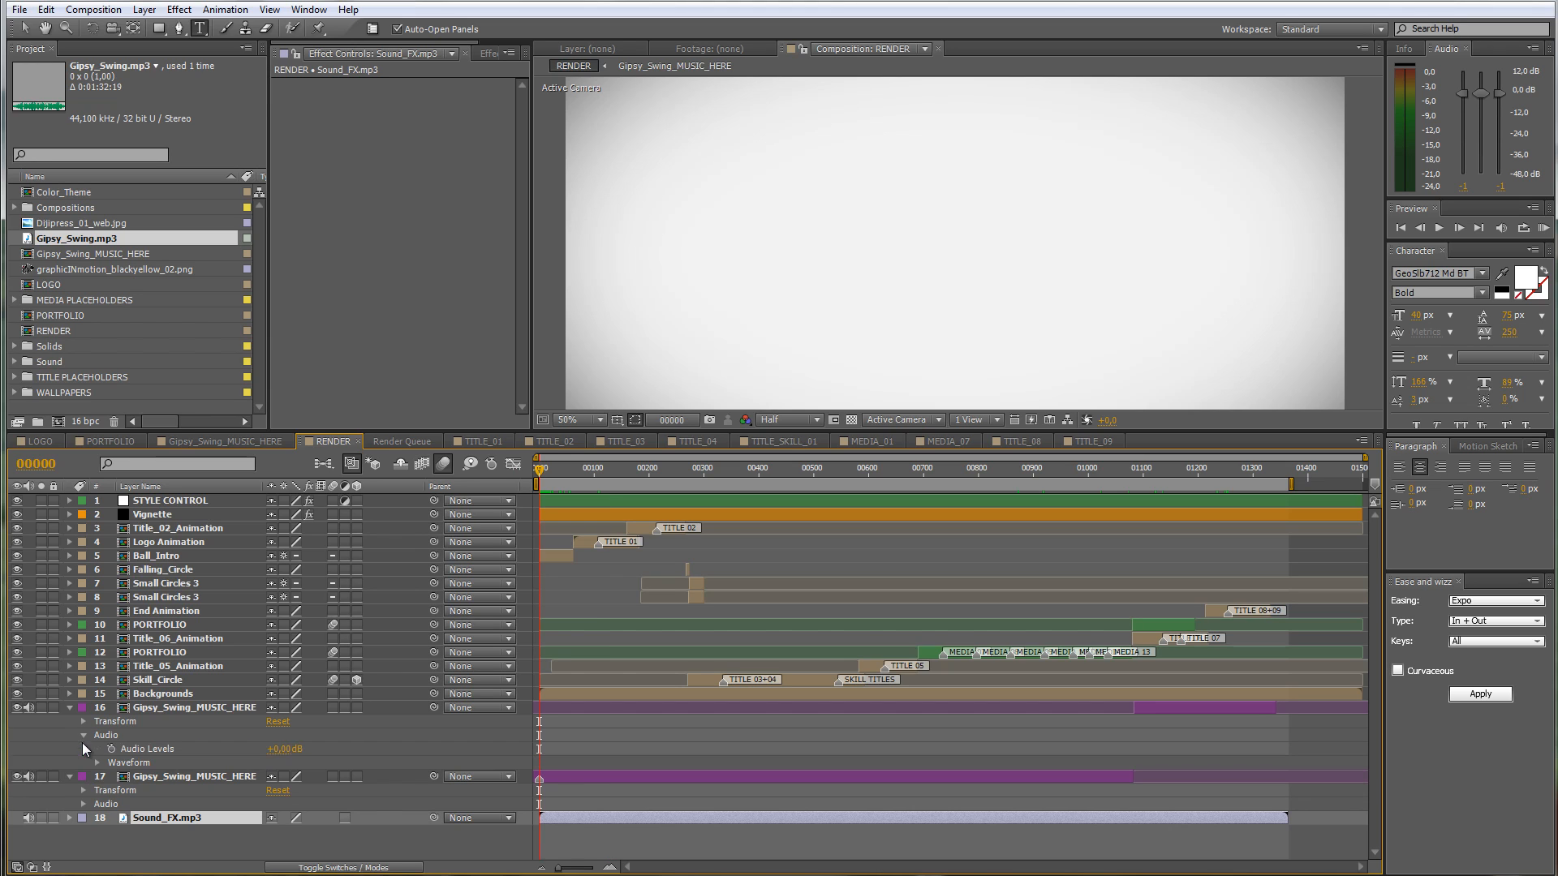
left_click(84, 802)
left_click(70, 845)
scroll(136, 729, "down", 1)
left_click(135, 729)
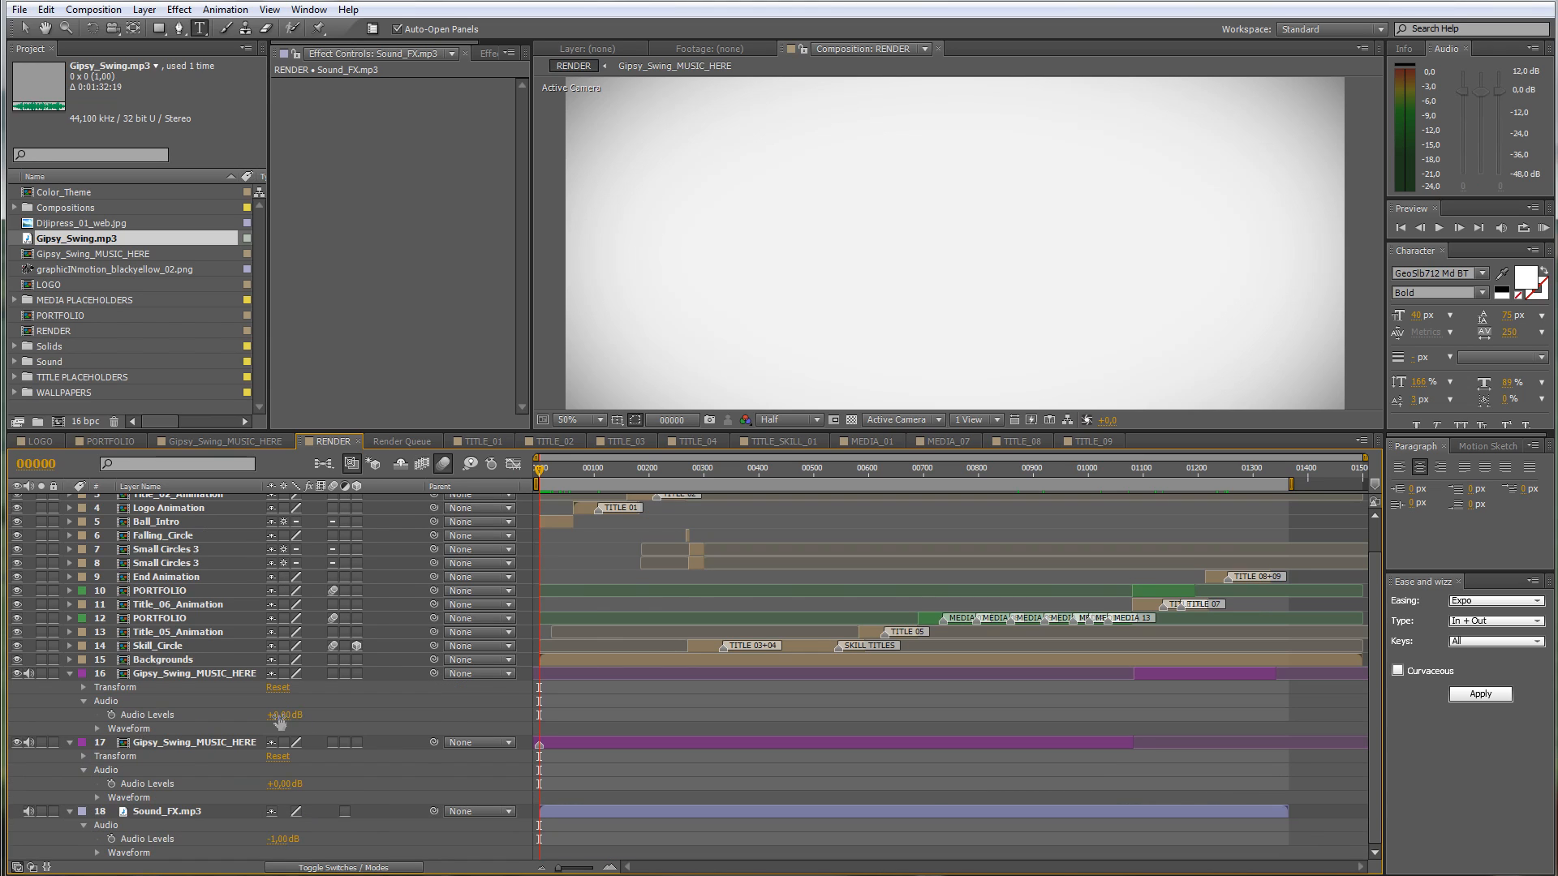
left_click(291, 717)
left_click(278, 784)
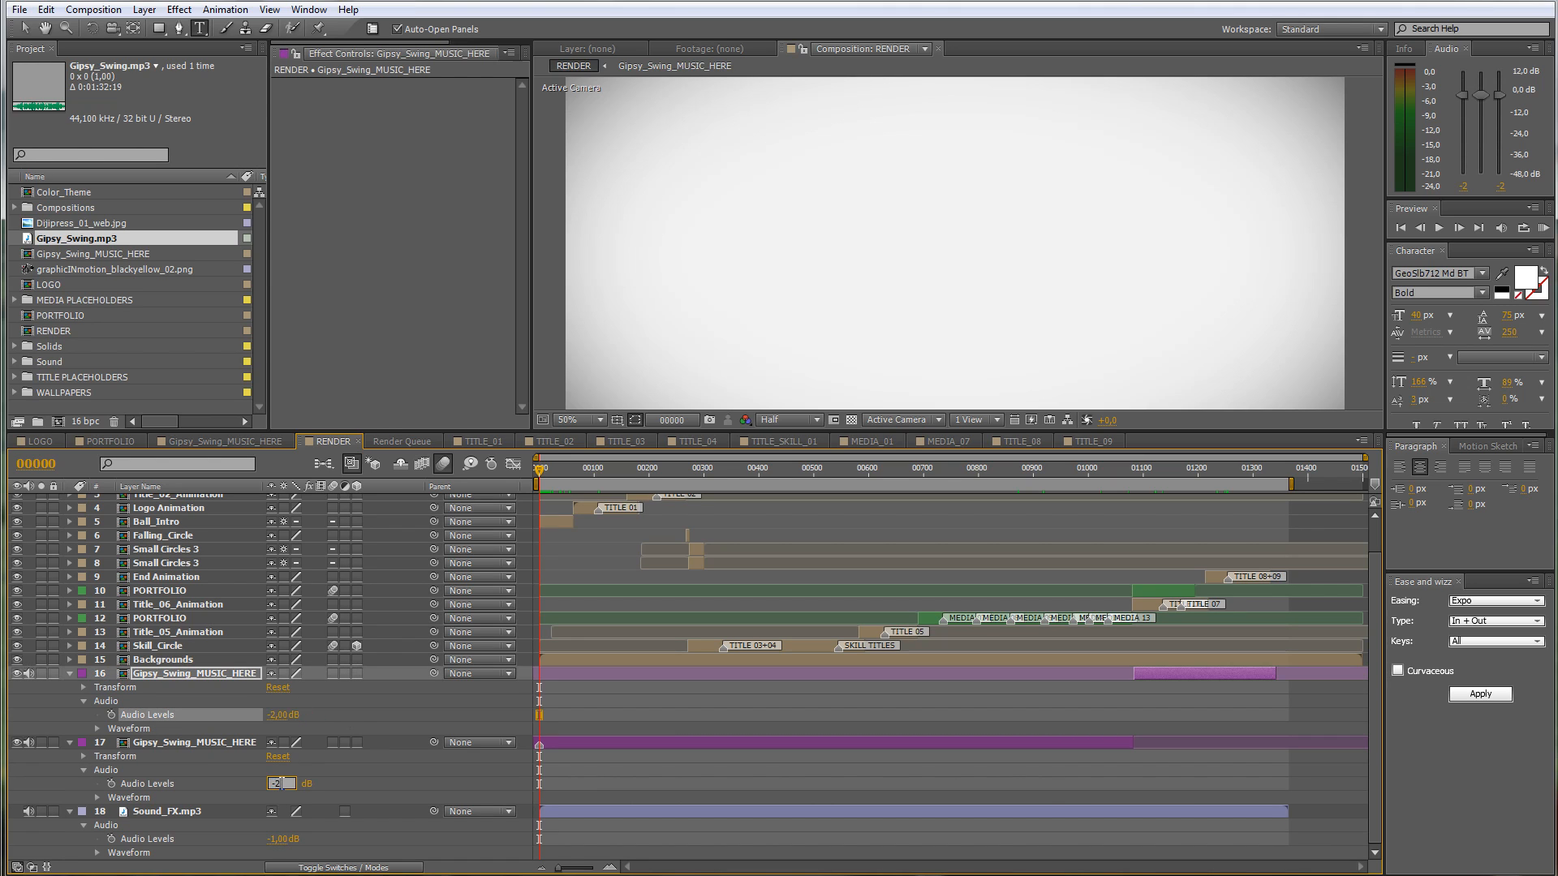
type("-2")
Step: Set the Sound_FX.mp3 layer's Audio Levels to -4 dB and collapse the properties of all three audio layers
left_click(280, 840)
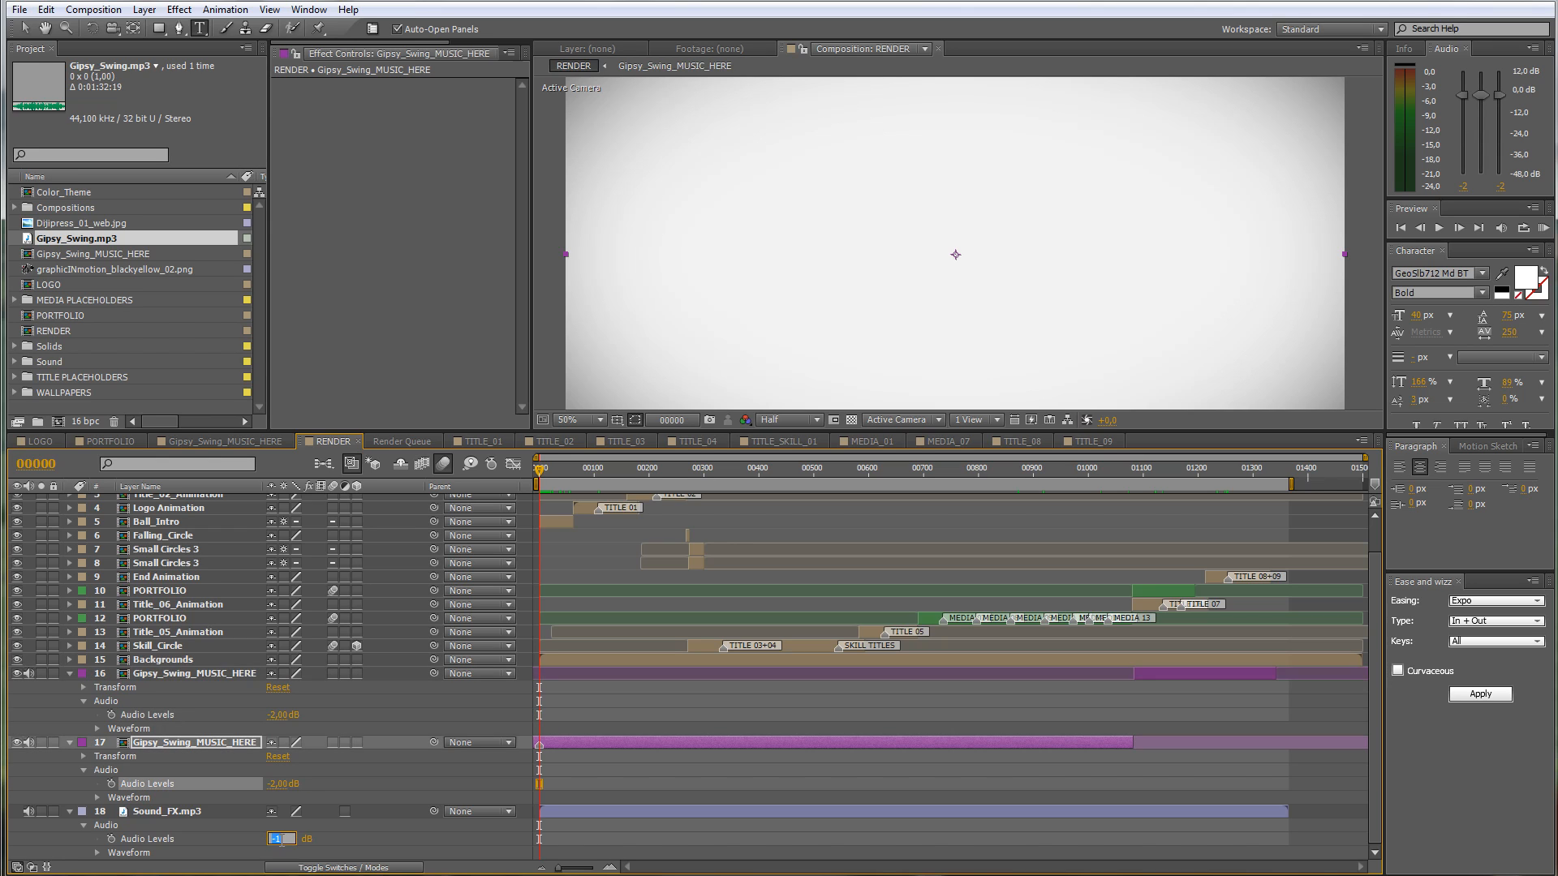
type("-")
left_click(69, 672)
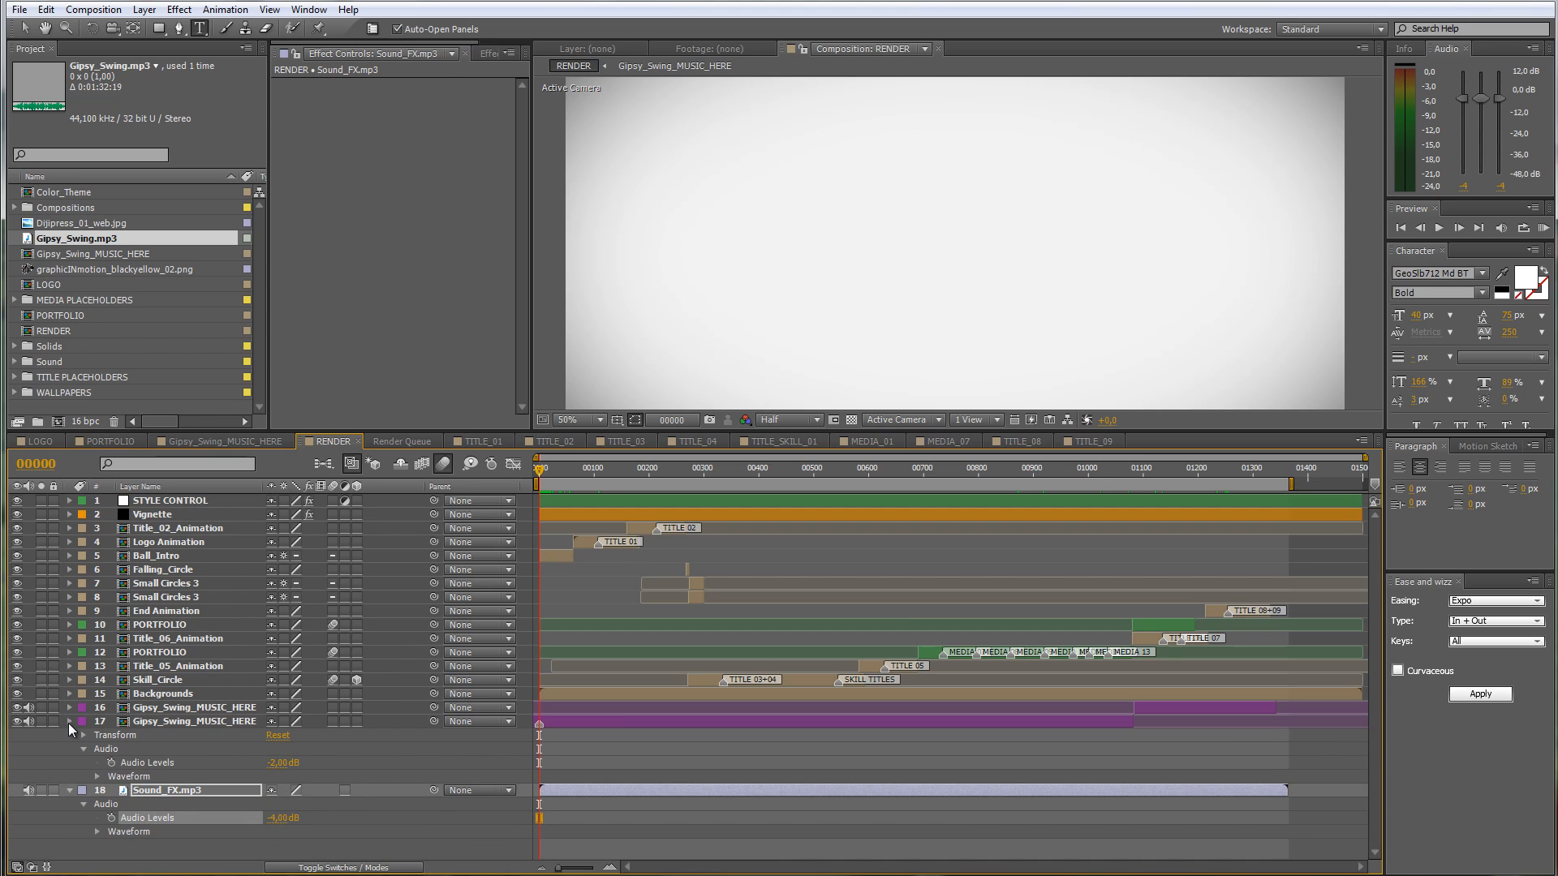
left_click(69, 721)
left_click(69, 735)
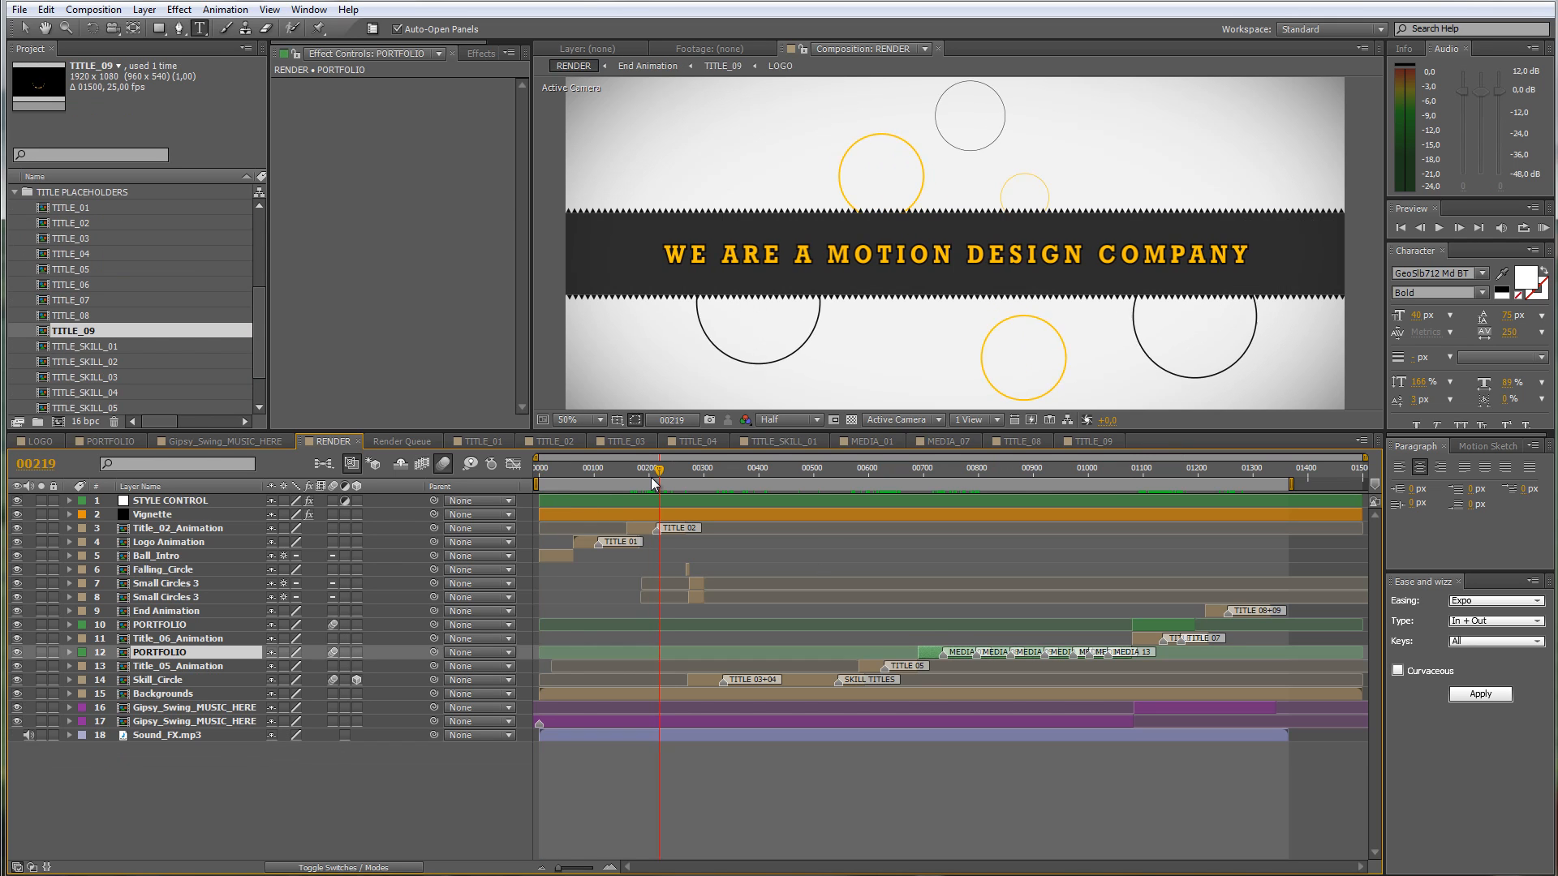
Step: Move to frame 208 in RENDER and show the effect controls of the STYLE CONTROL layer
left_click(652, 477)
left_click_drag(654, 483, 656, 484)
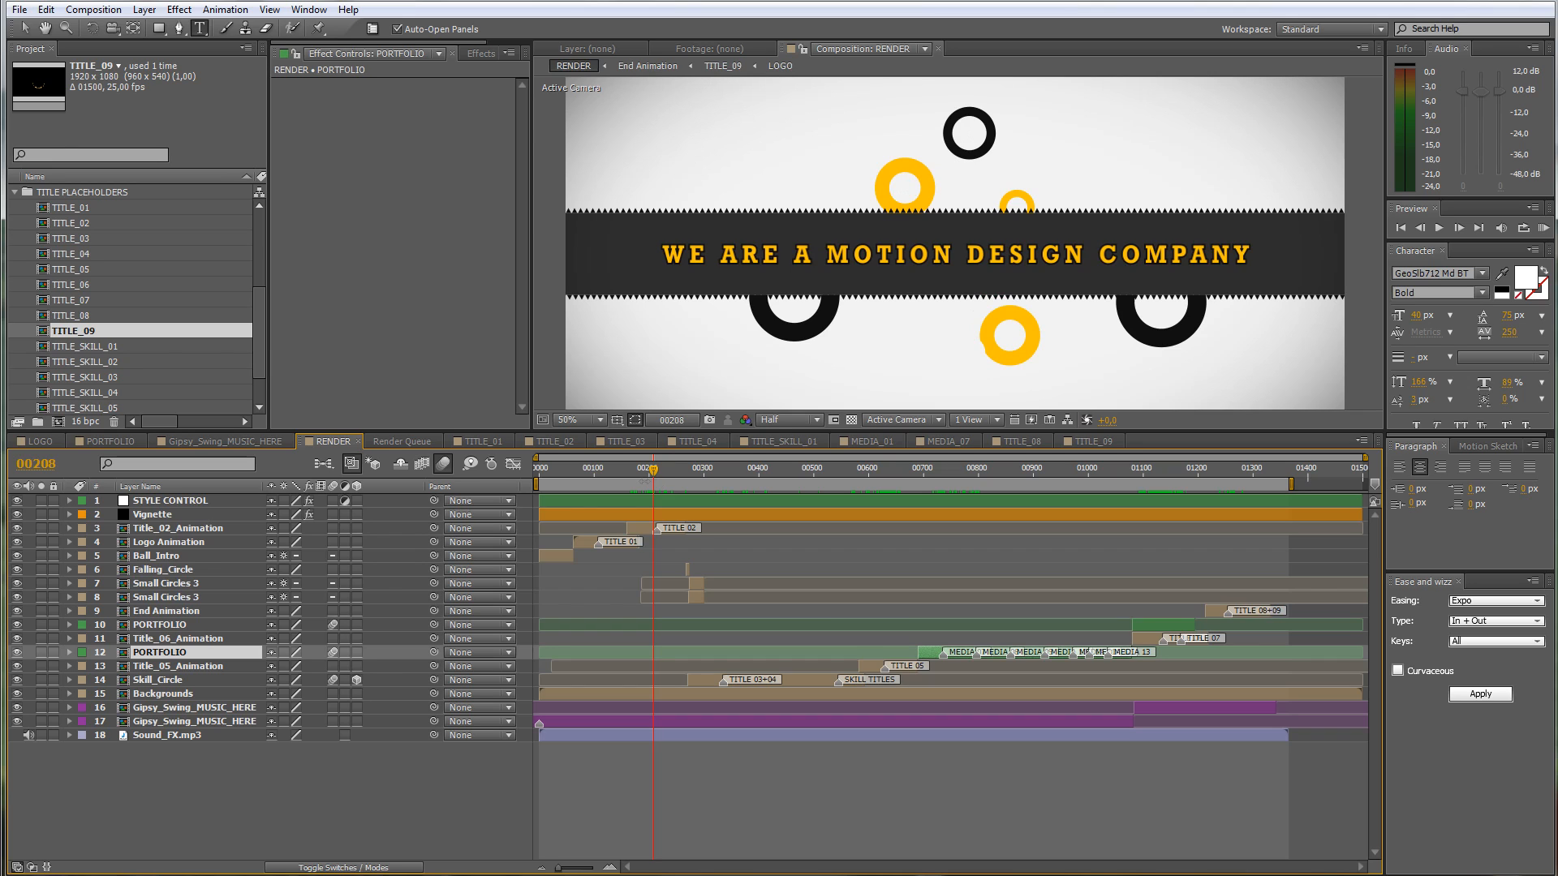
left_click(221, 500)
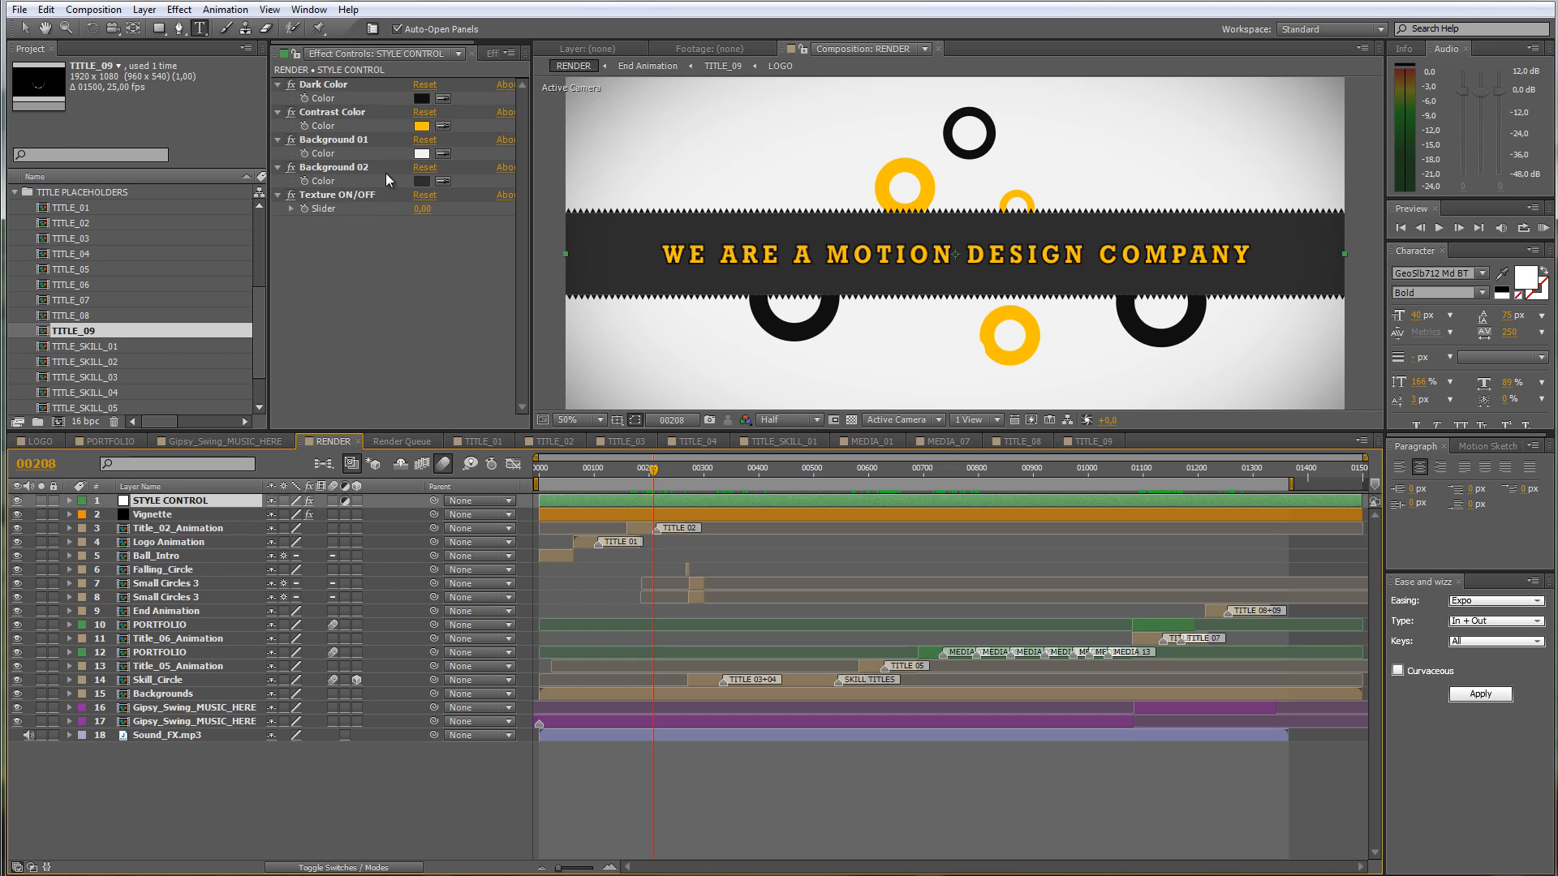
Step: Set the Dark Color of STYLE CONTROL to the grey 393939
left_click(425, 96)
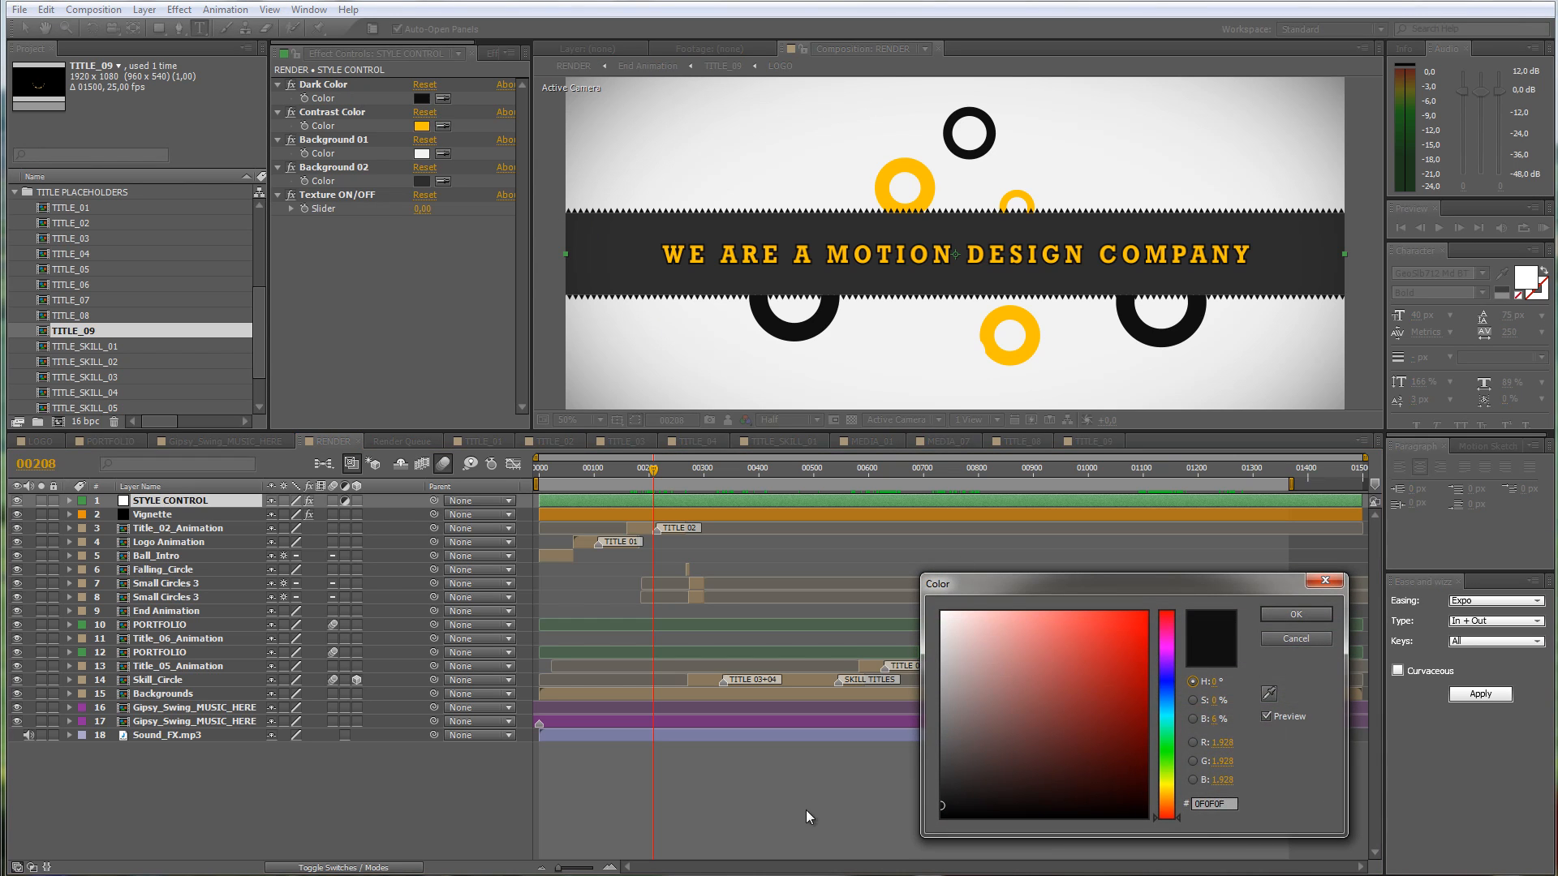
left_click(941, 773)
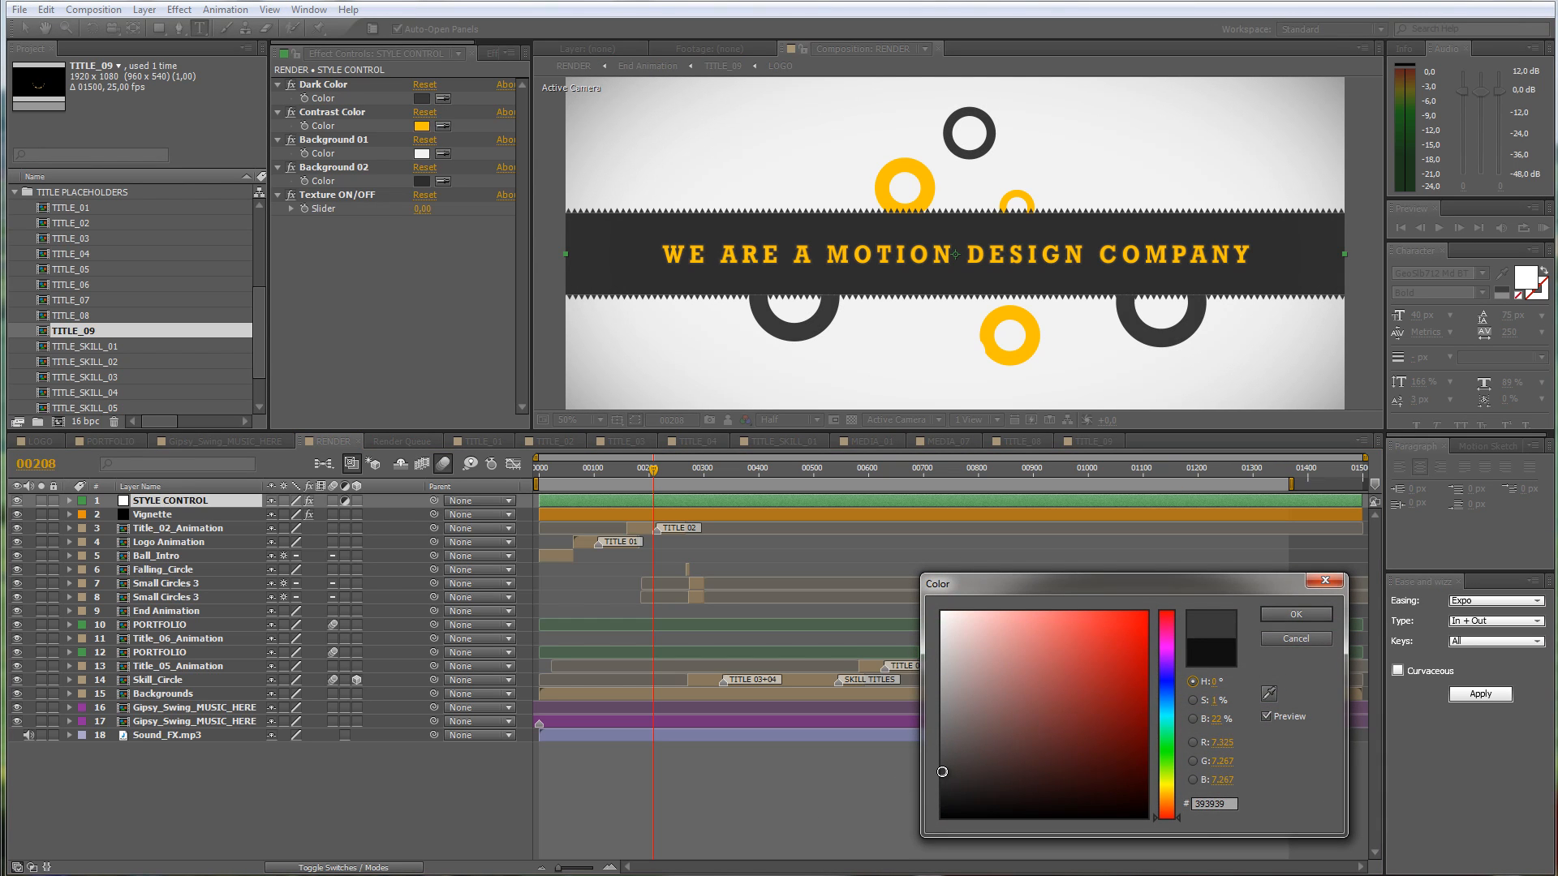
left_click(1292, 616)
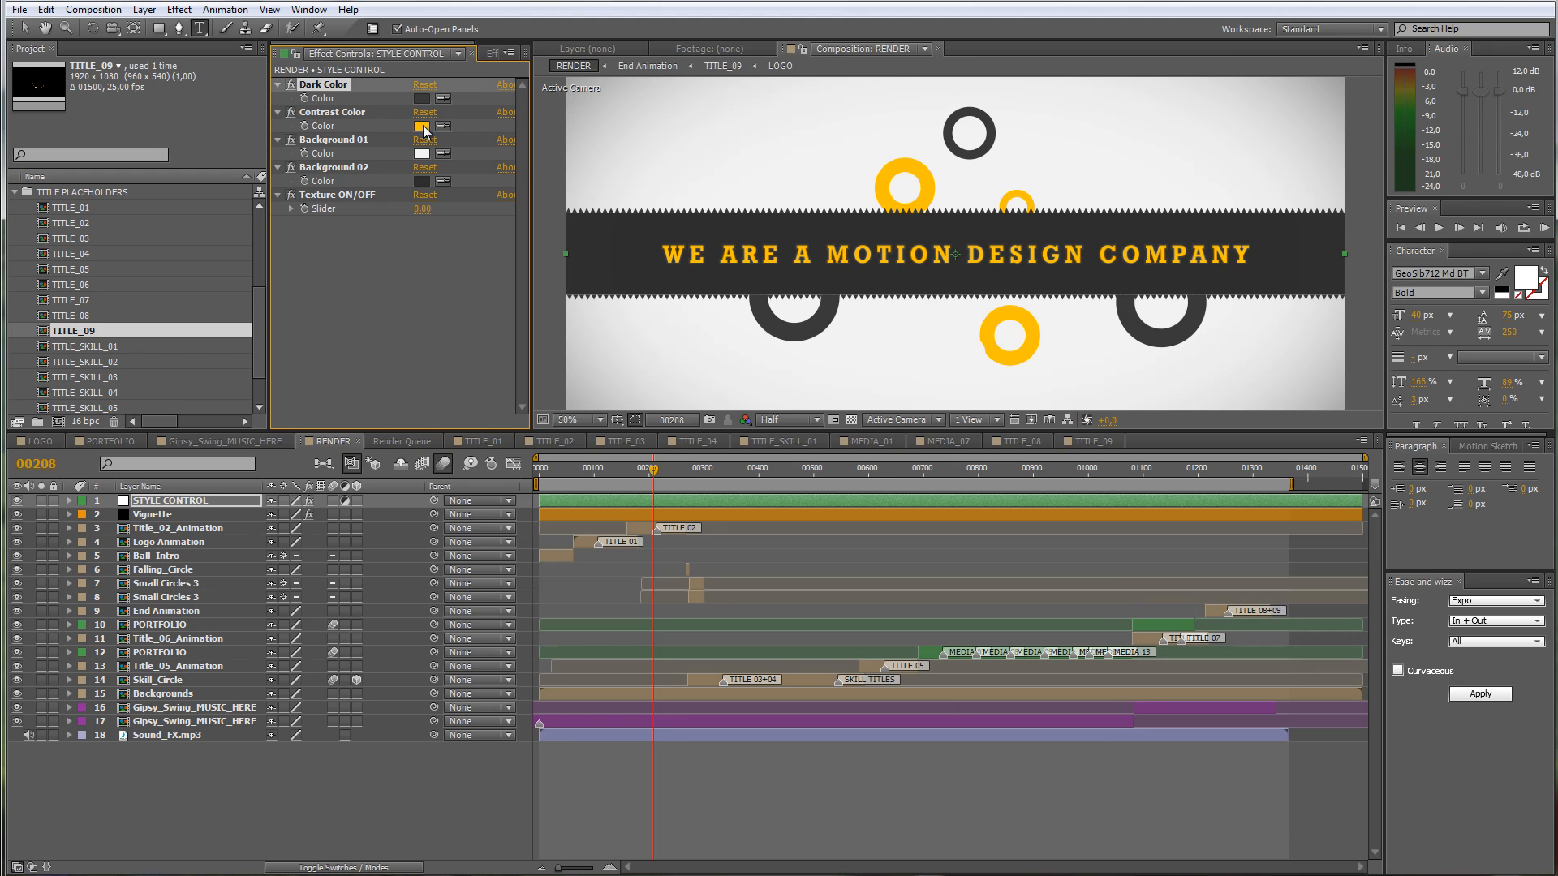
Step: Set the Contrast Color of STYLE CONTROL to the magenta CF23C5
left_click(422, 127)
left_click(1171, 682)
mouse_move(1171, 682)
left_mouse_down()
mouse_move(1174, 645)
mouse_move(1135, 680)
mouse_move(1113, 654)
left_mouse_up()
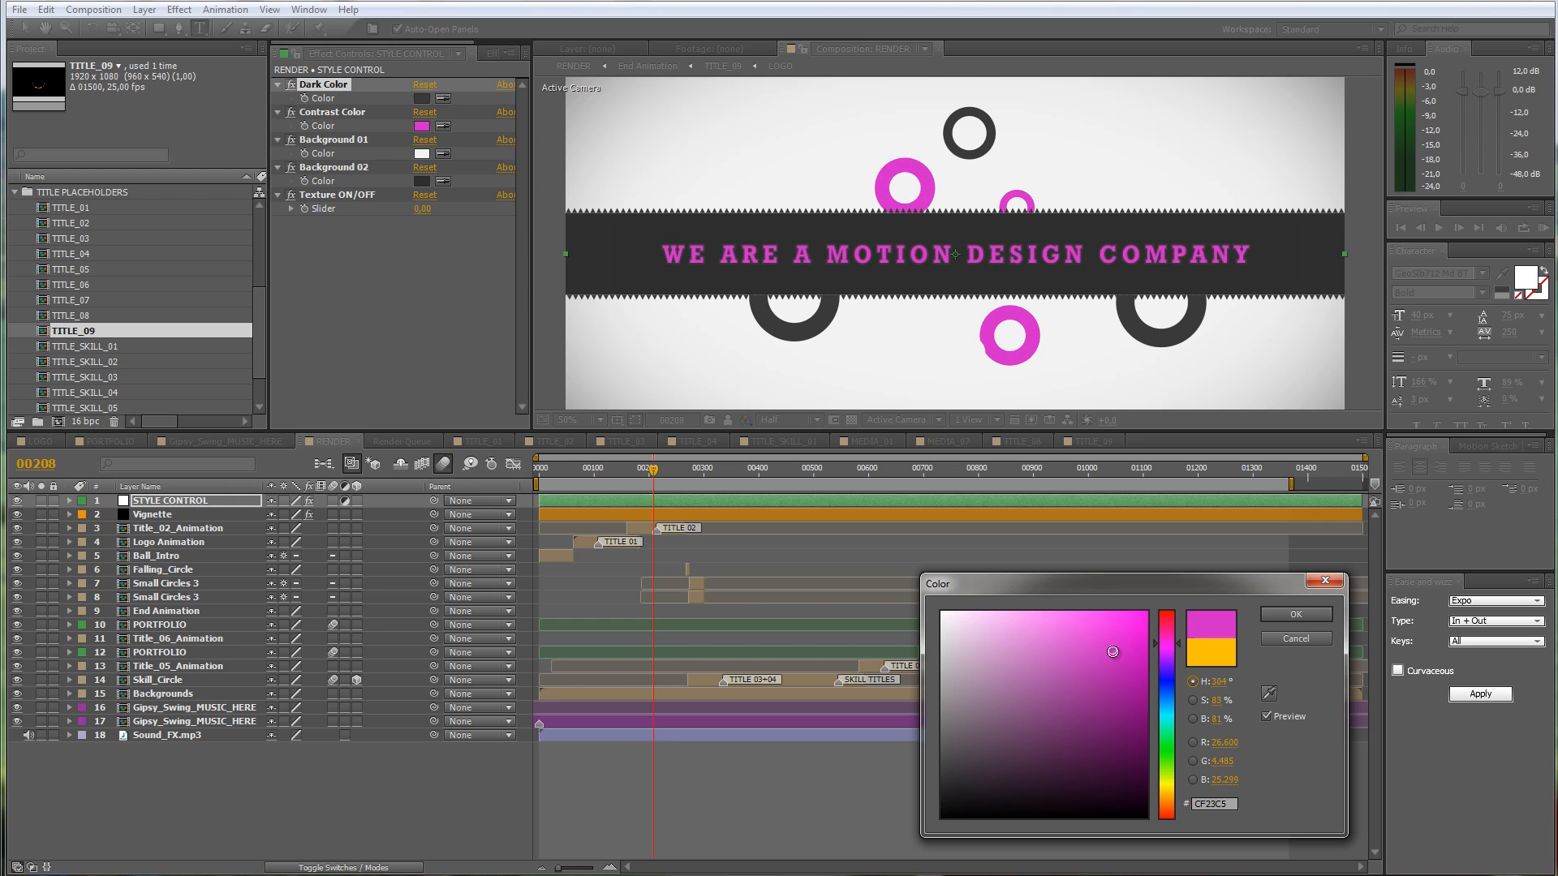
left_click(1305, 610)
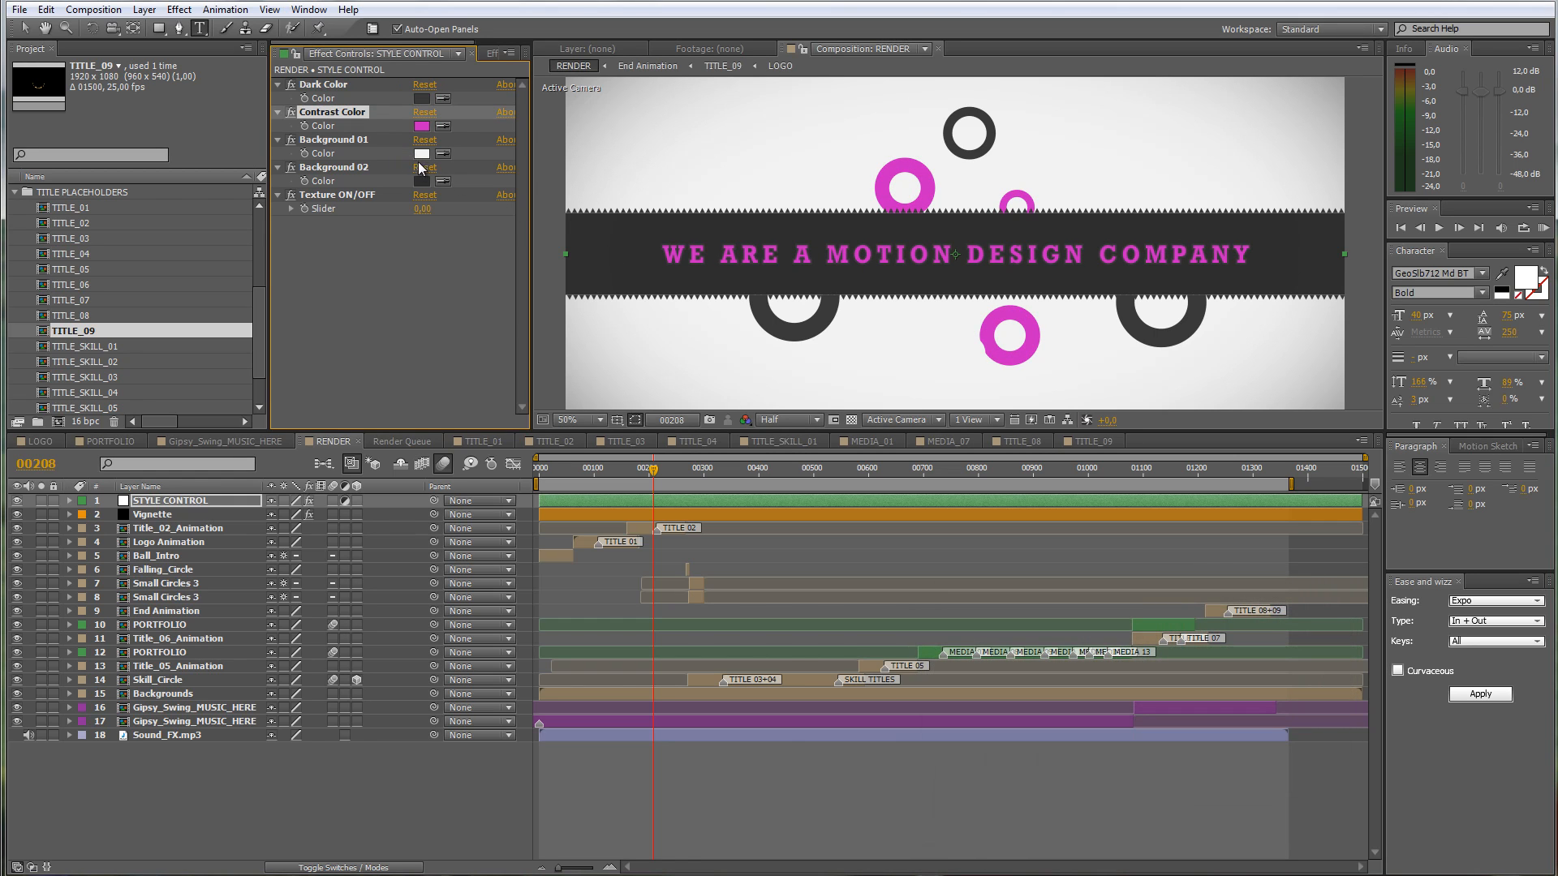
Step: Set the Dark Color of STYLE CONTROL to the near-black 0E0E0E and view the SERVICES circle at frame 335
left_click(421, 99)
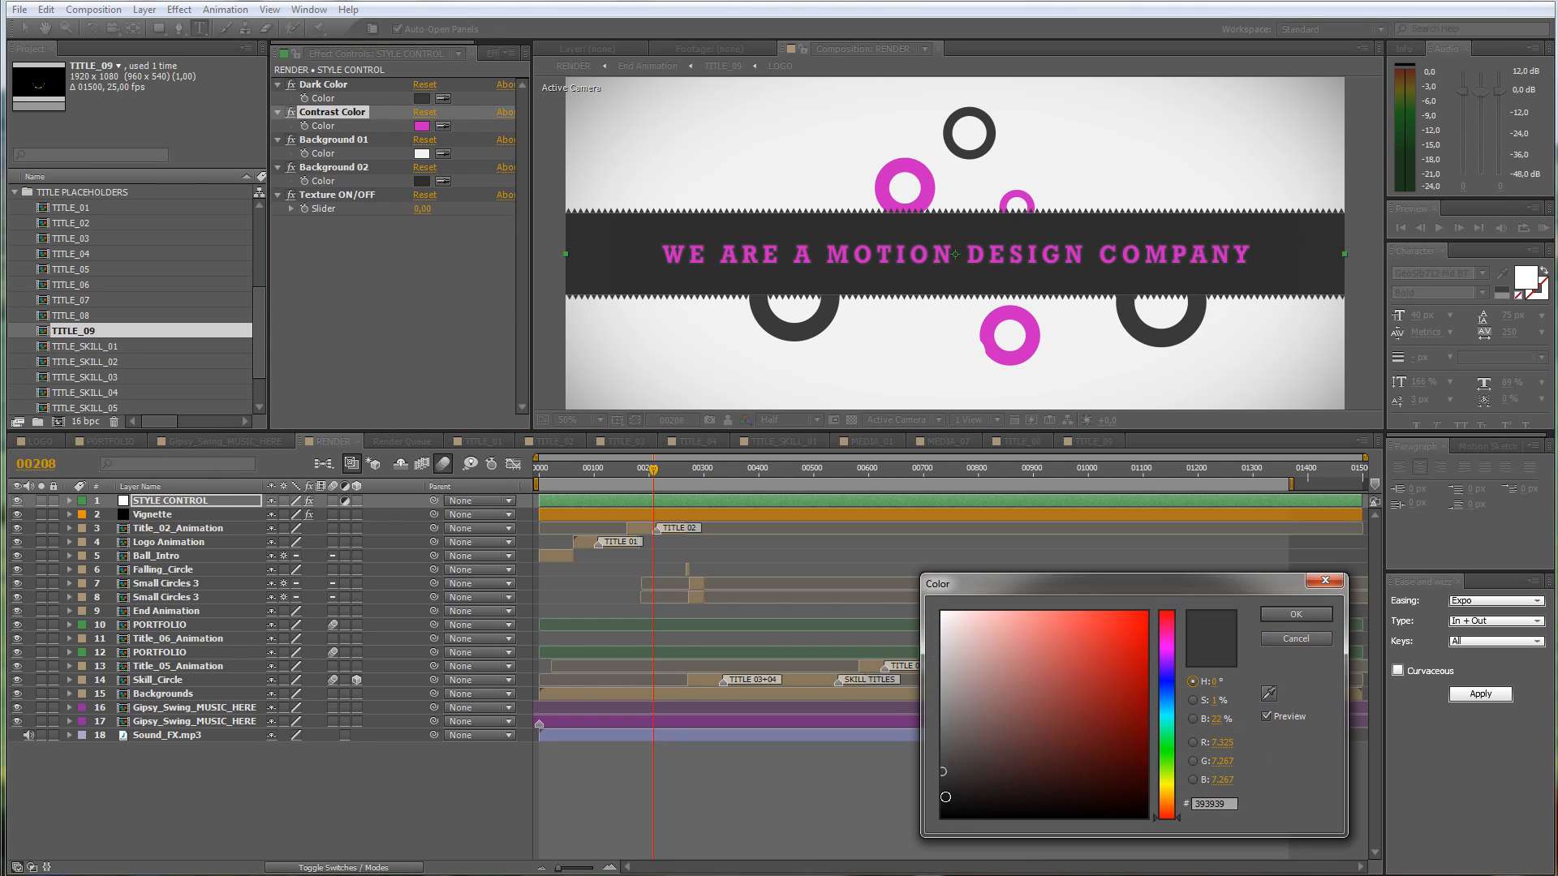
left_click_drag(944, 797, 939, 807)
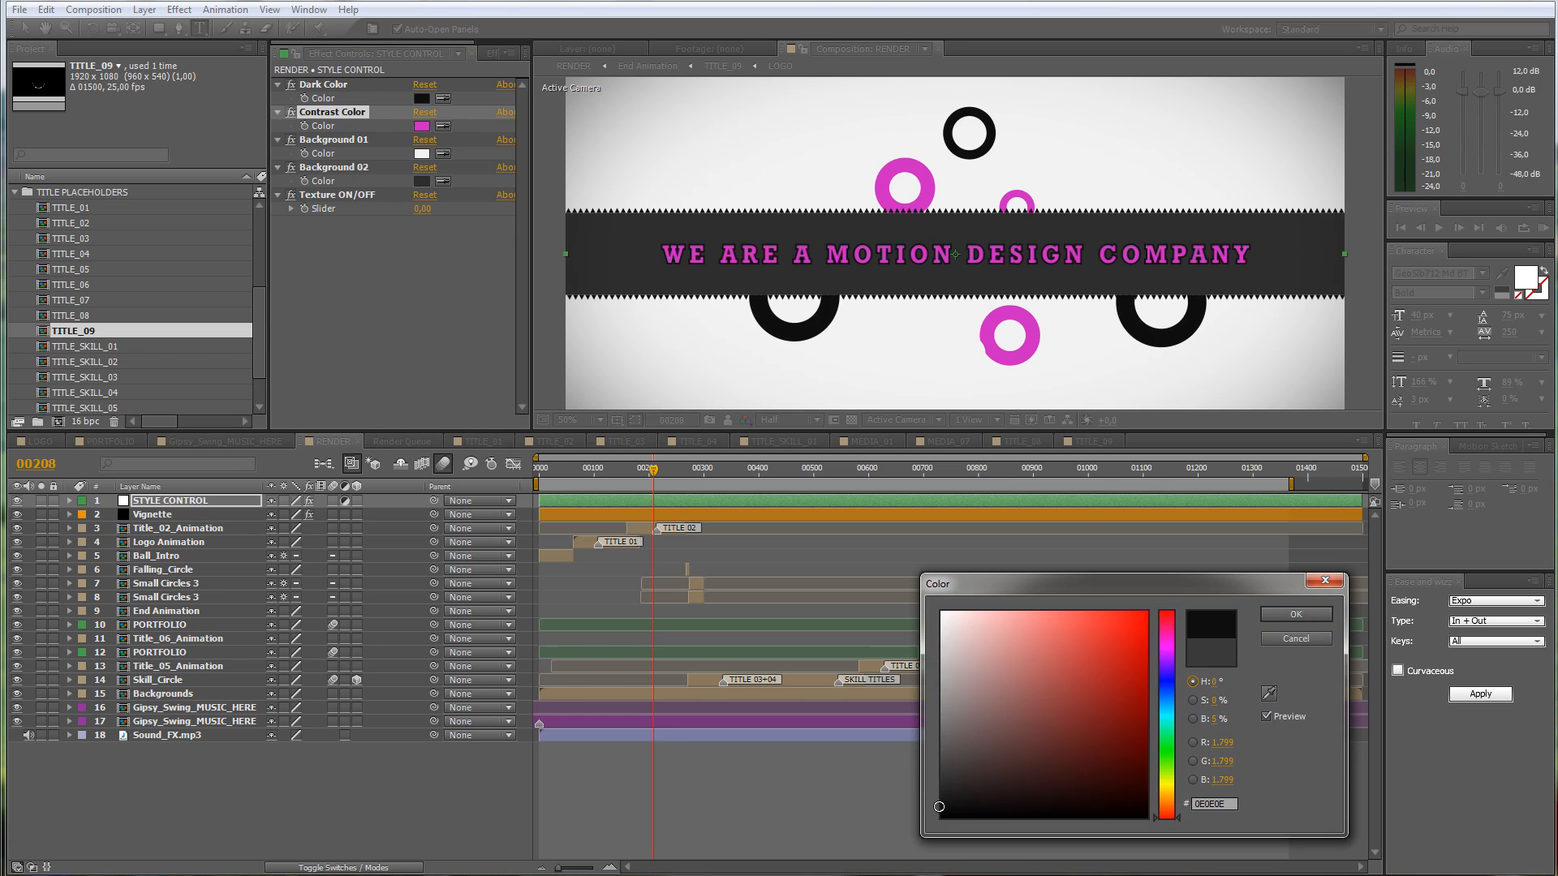
left_click(1296, 614)
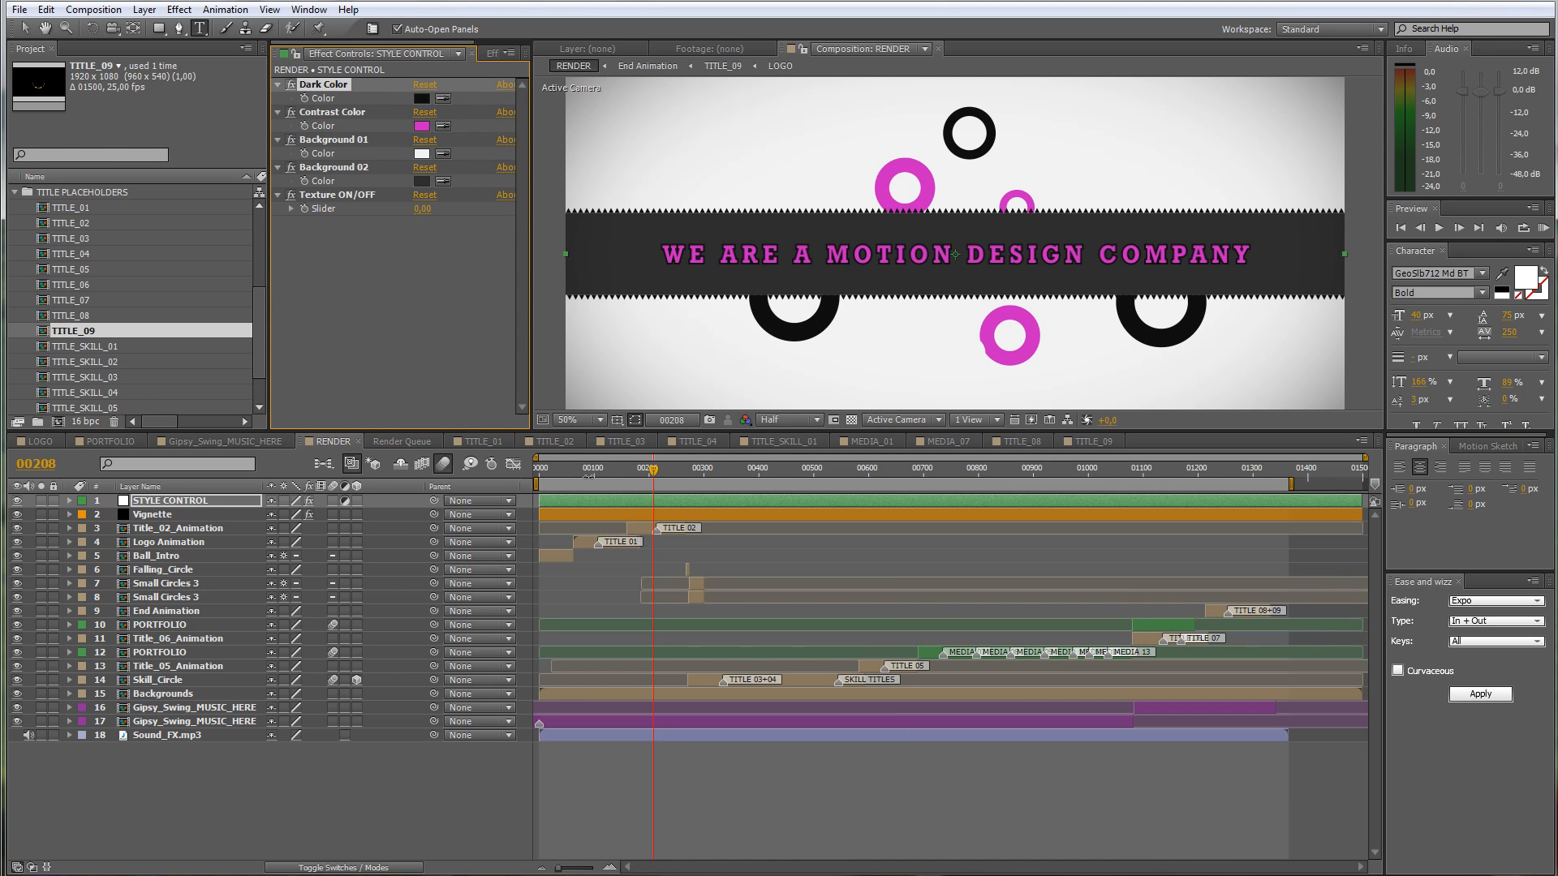
left_click_drag(589, 478, 732, 490)
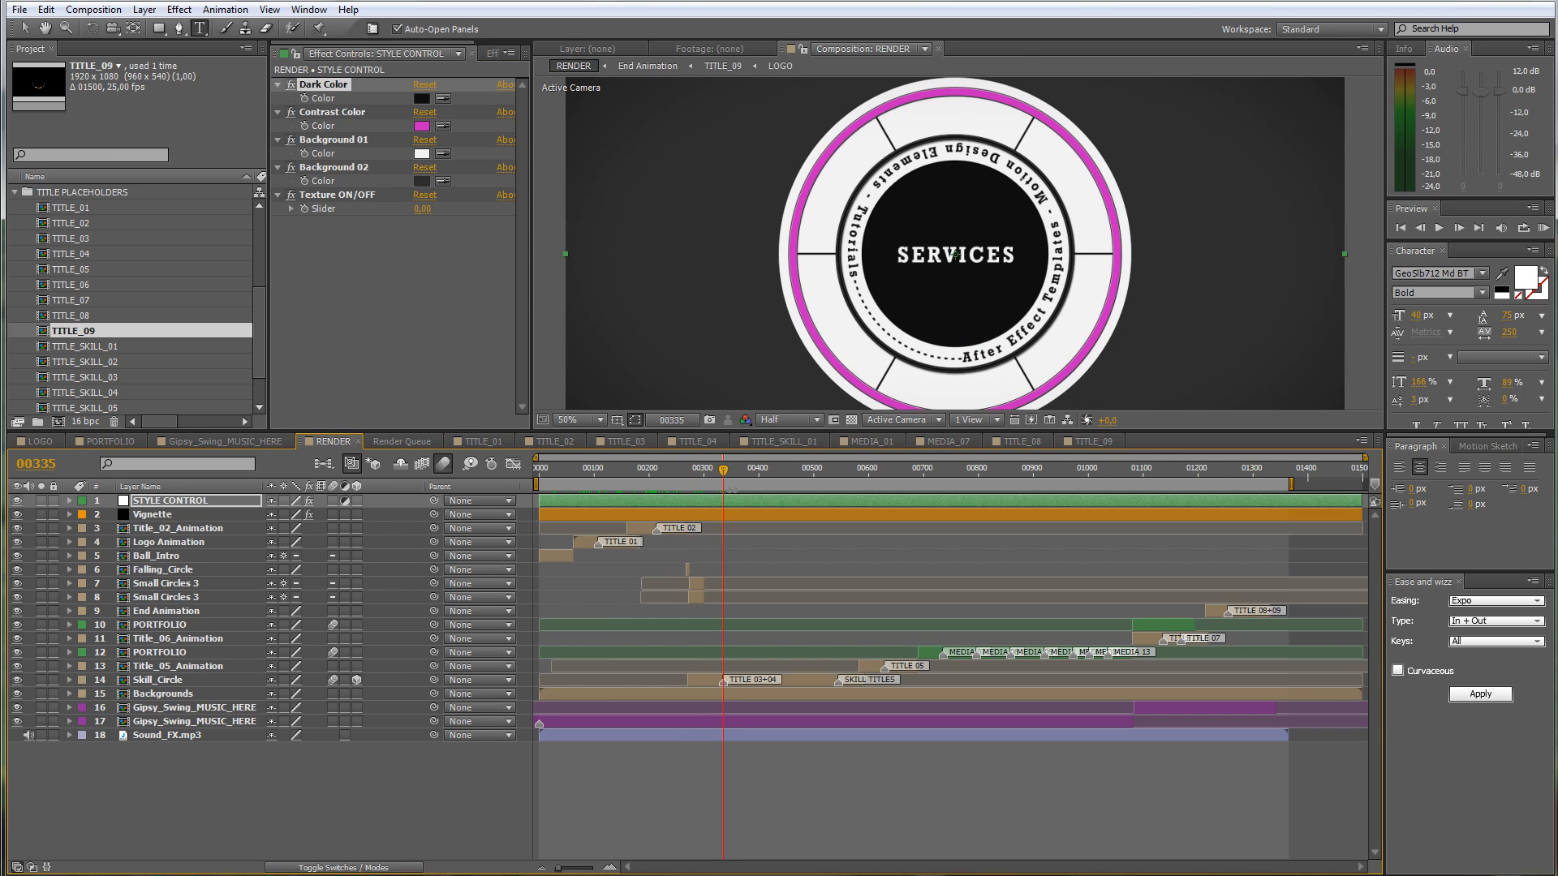